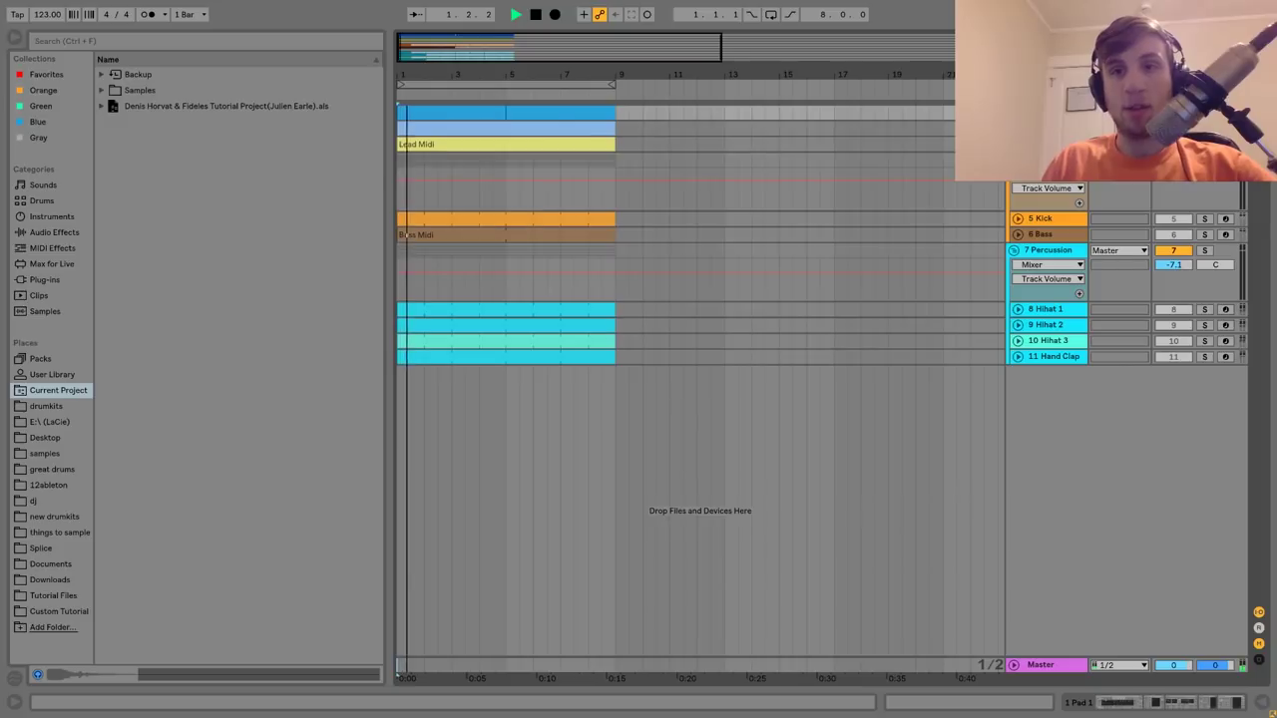
# Unfold the pad track, select its first MIDI clip and display the track's device chain.
pyautogui.click(1013, 112)
pyautogui.click(425, 114)
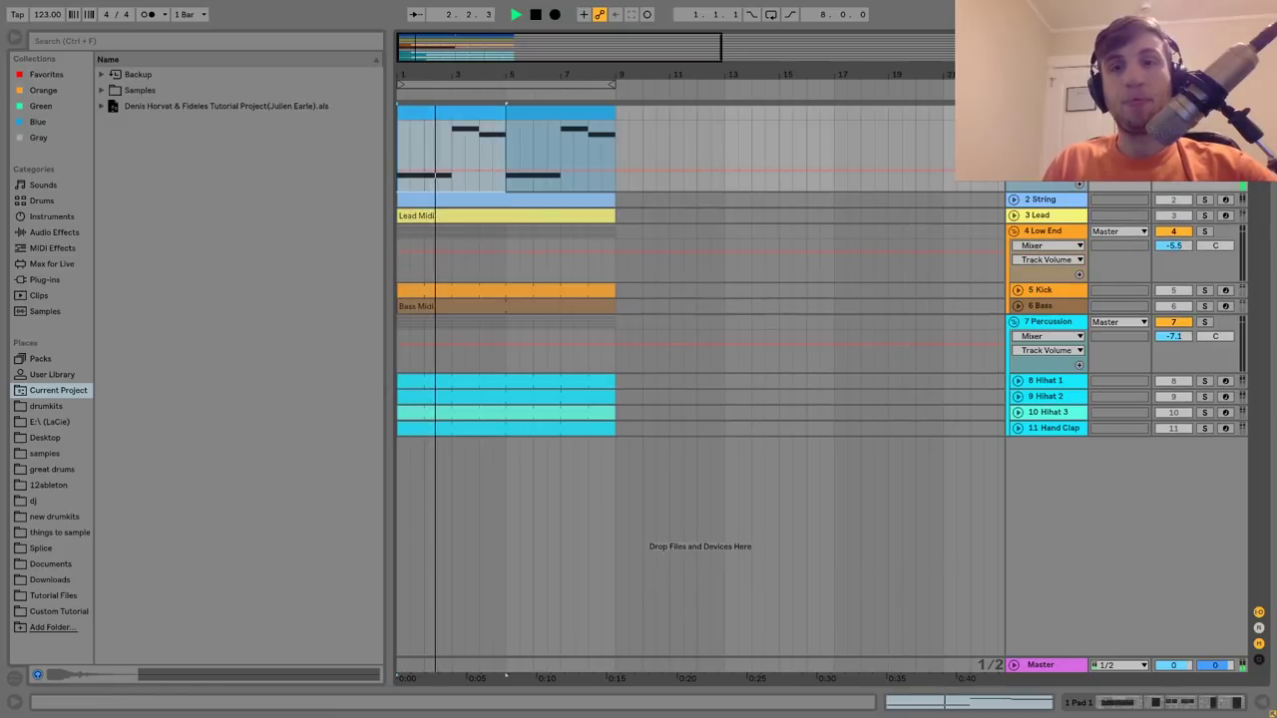
pyautogui.click(445, 191)
pyautogui.hotkey('shift', 'Tab')
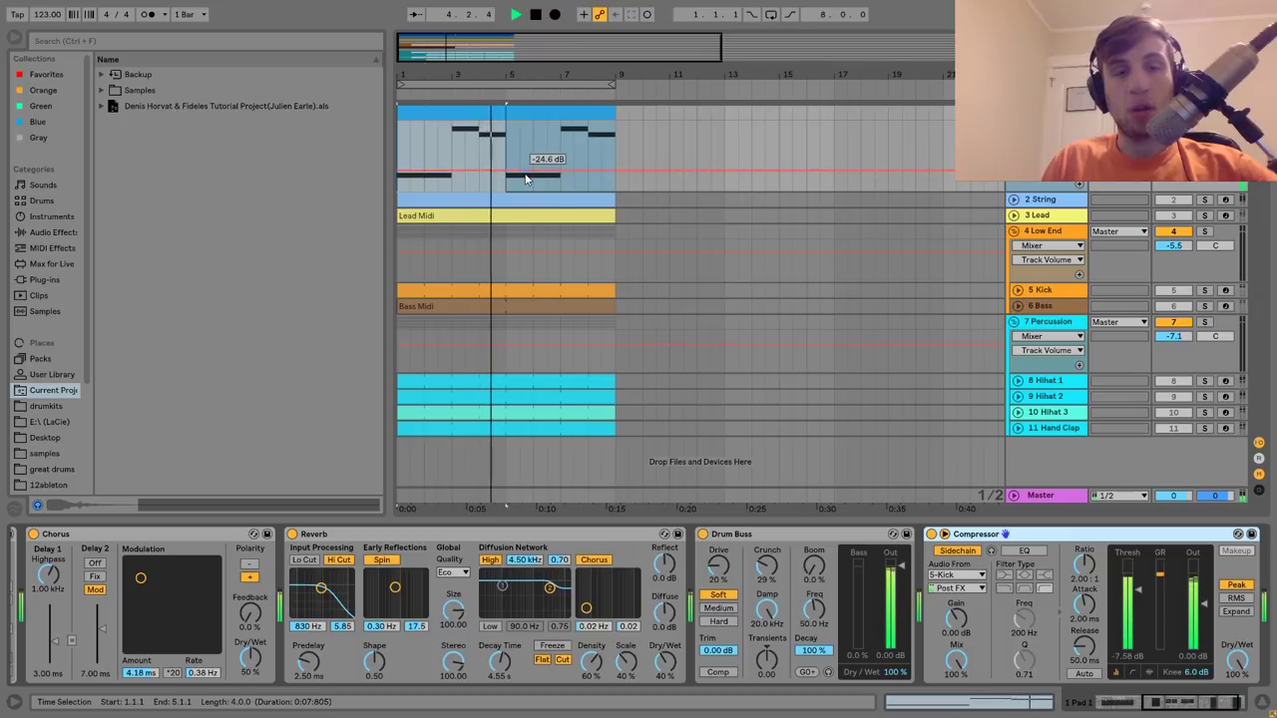
# Stop playback and examine the D3, A#3 and A3 notes in the pad's first MIDI clip.
pyautogui.press('space')
pyautogui.doubleClick(450, 113)
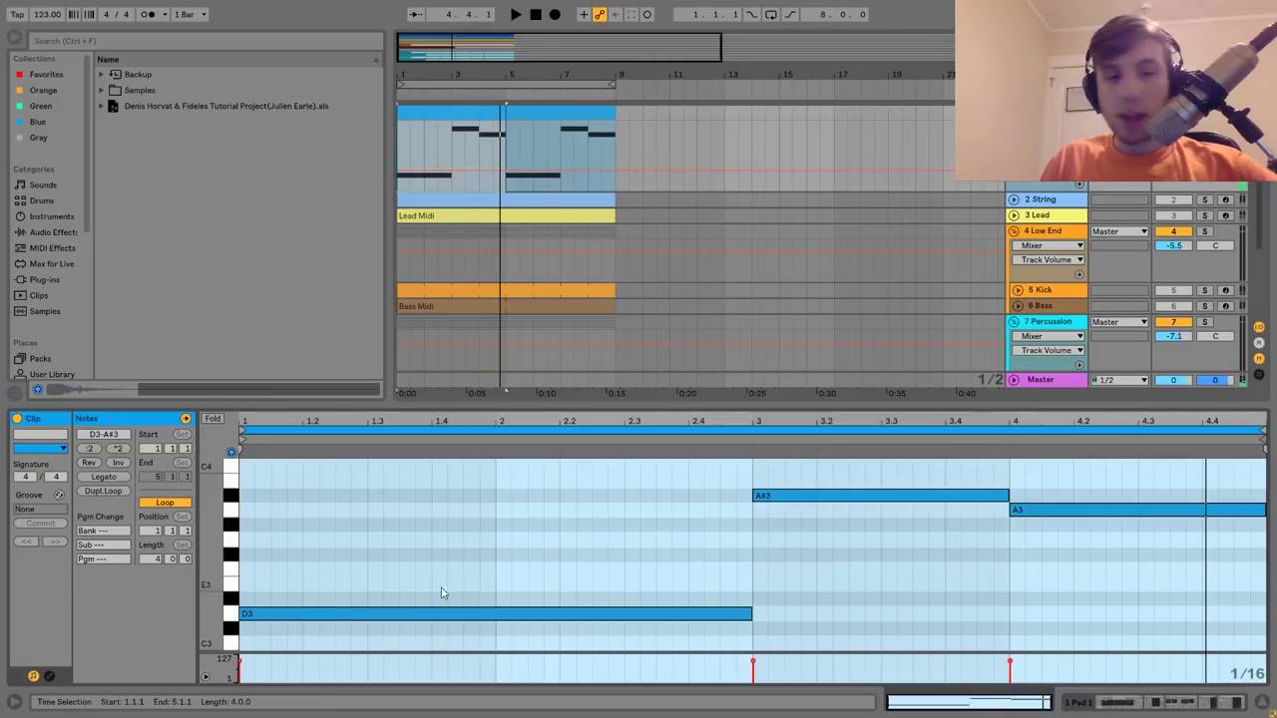
pyautogui.click(327, 620)
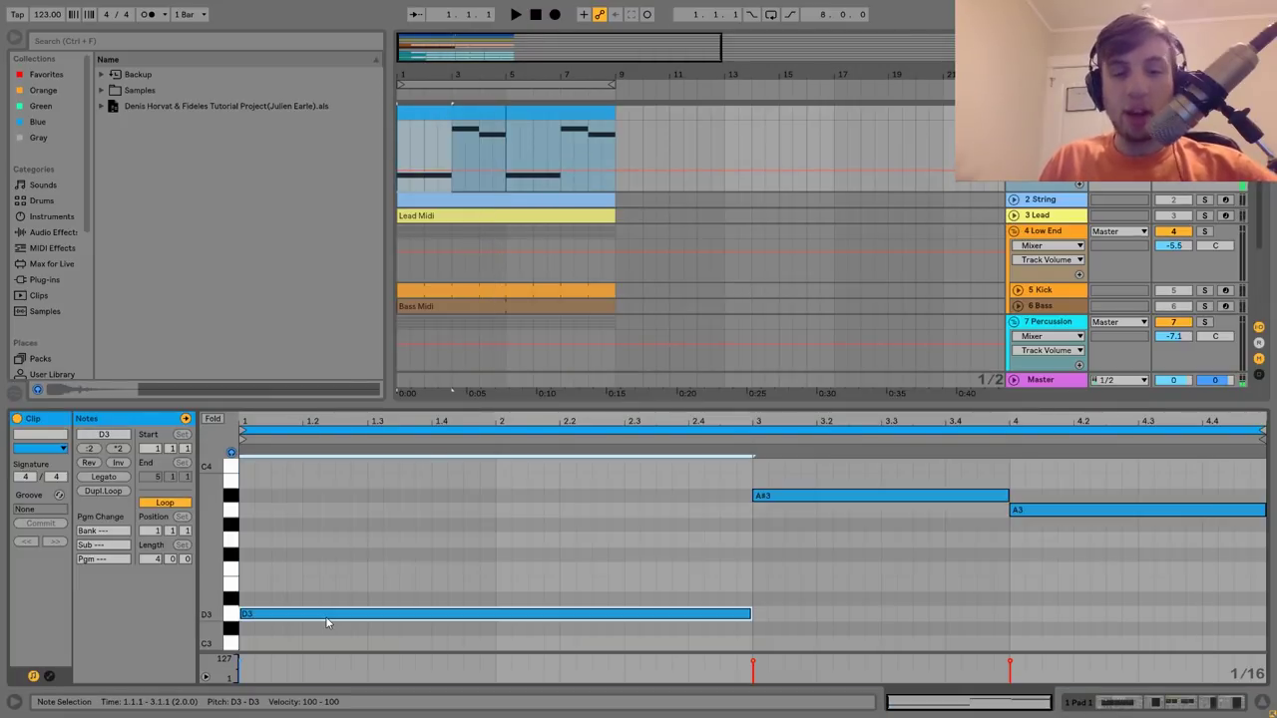
pyautogui.click(1036, 513)
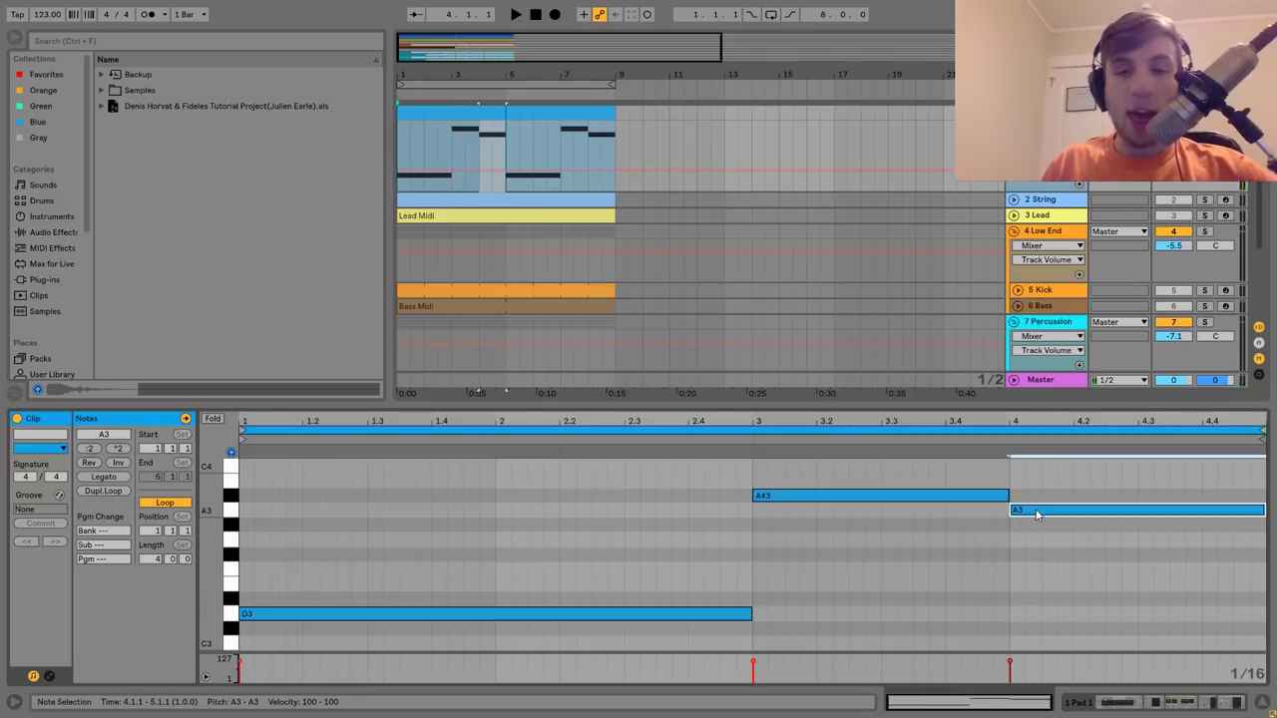
pyautogui.click(950, 499)
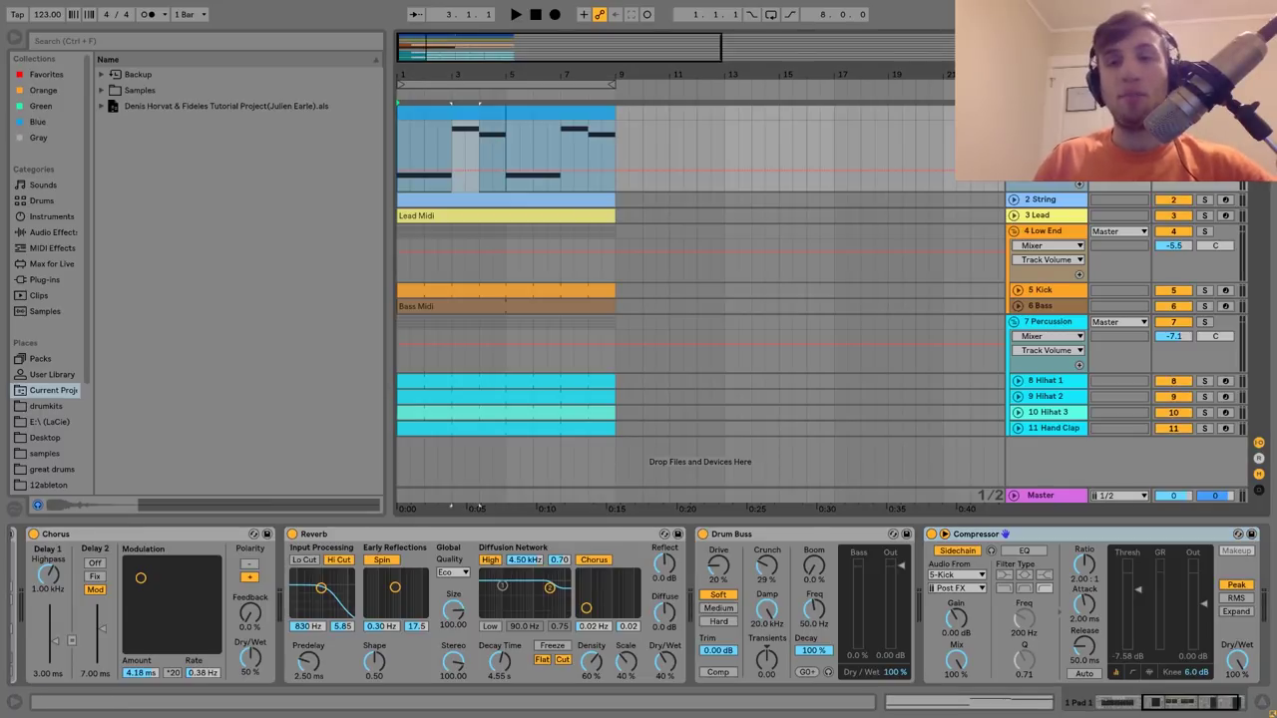
# Play the full arrangement, then audition the pad on its own for comparison.
pyautogui.press('space')
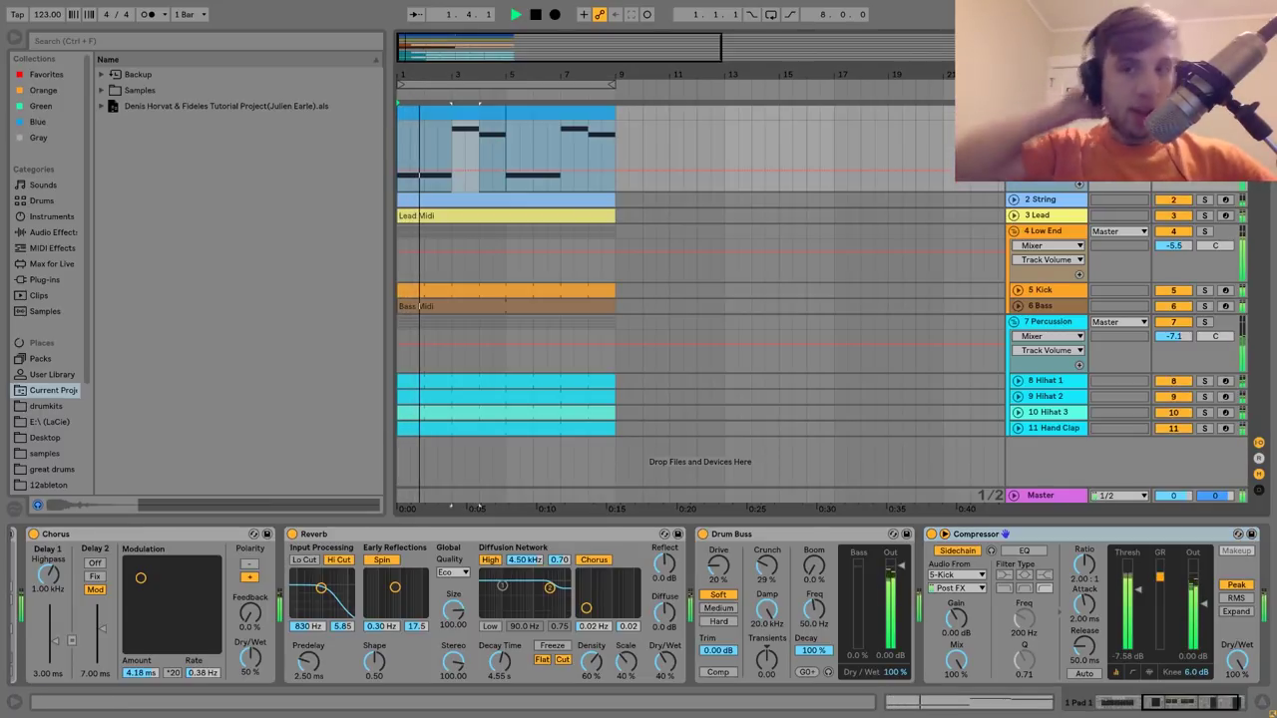
pyautogui.press('space')
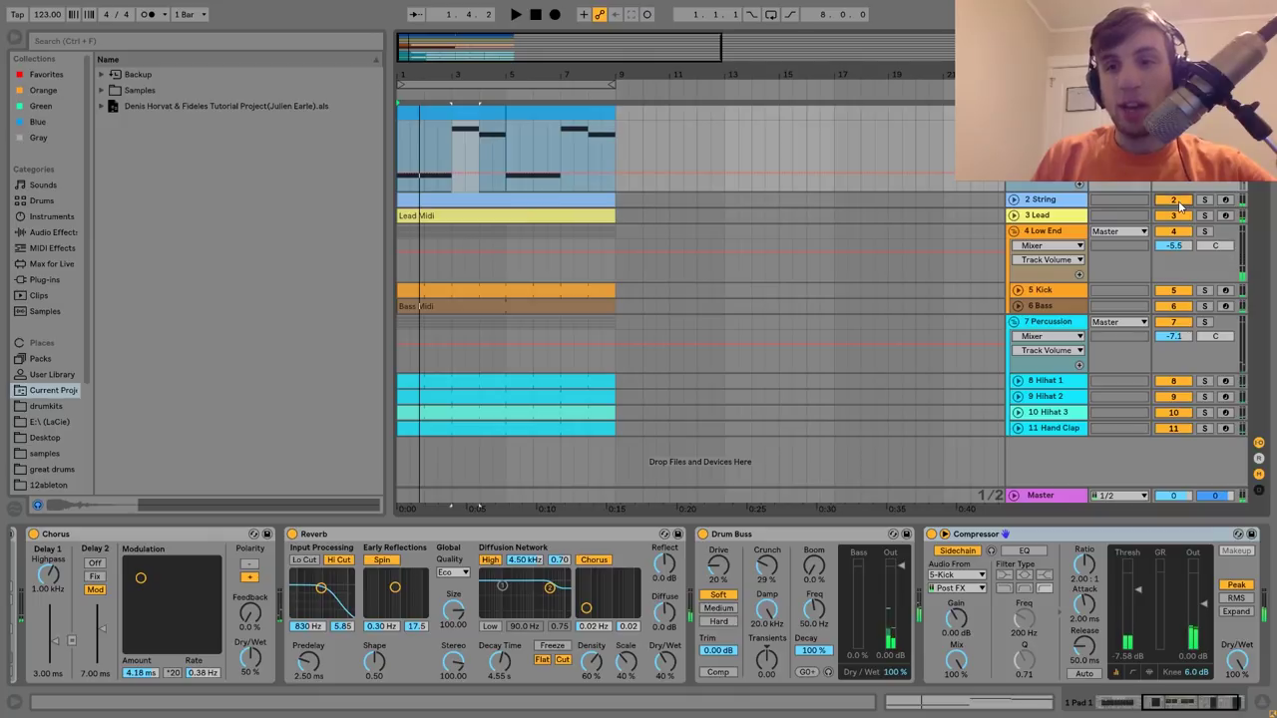
pyautogui.press('space')
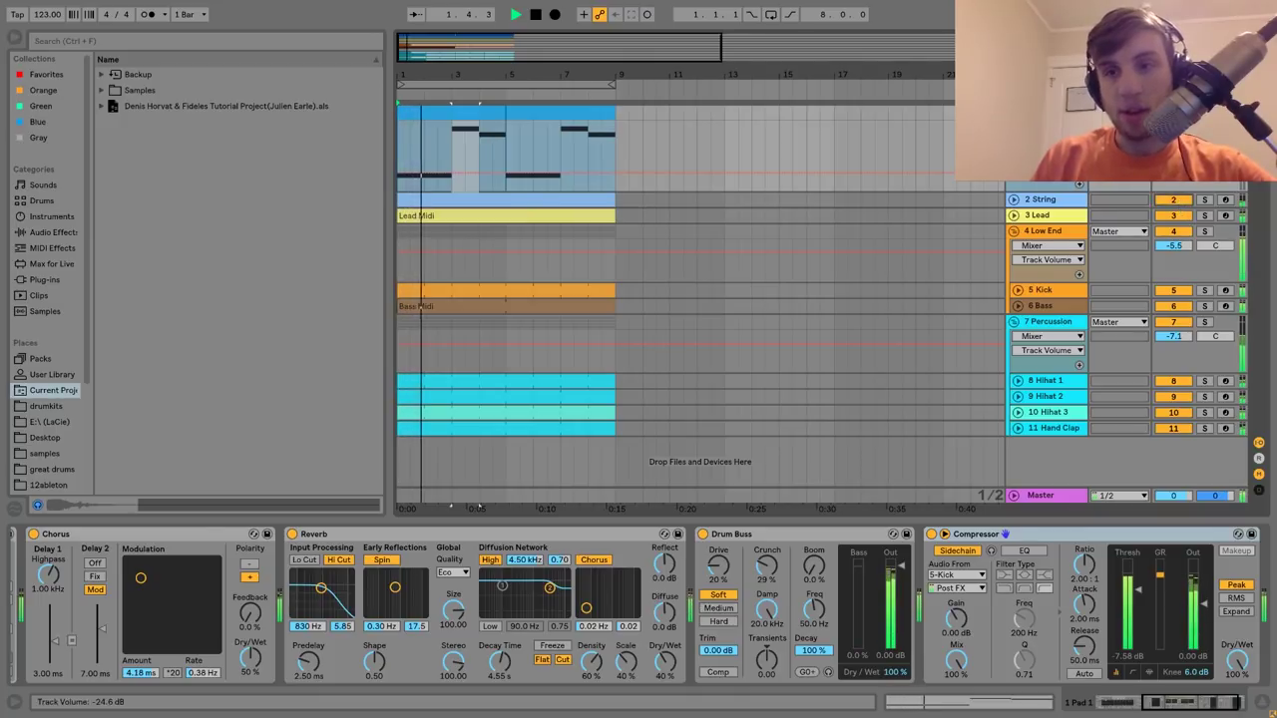
pyautogui.press('space')
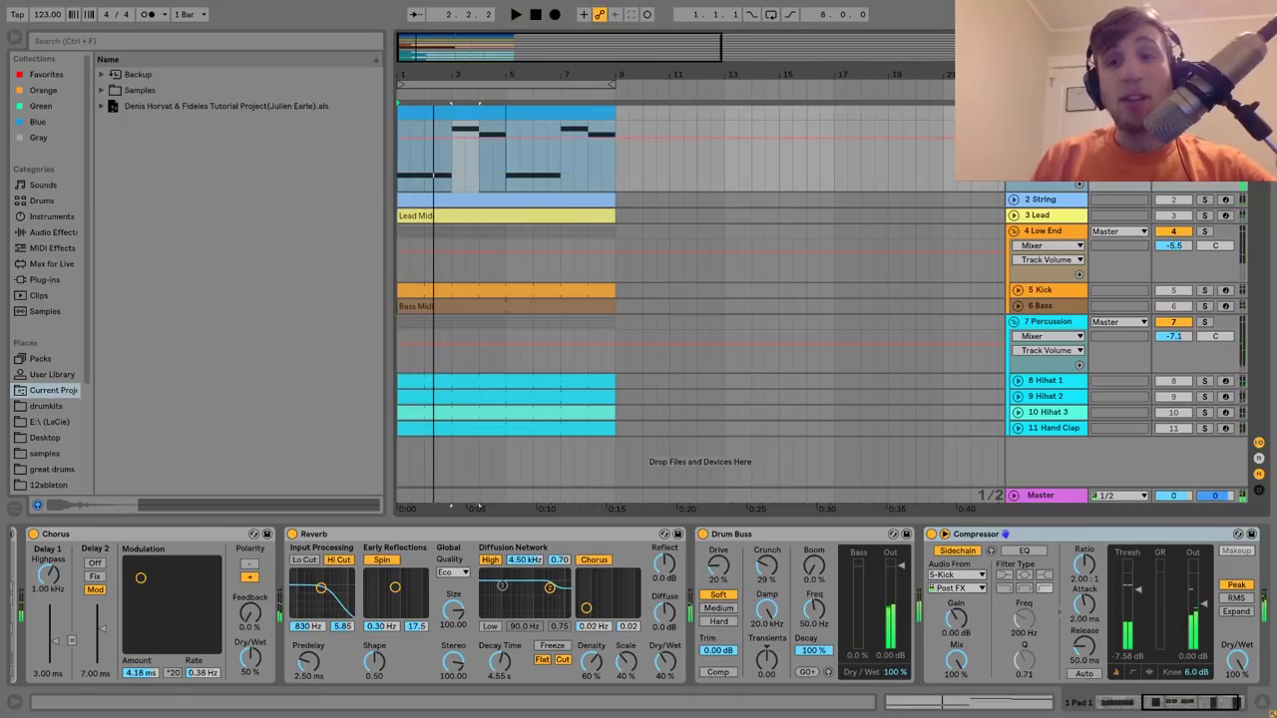
# Examine the pad's Analog synth while playing it: the LFO1, filter, Amp1 envelope and unison settings.
pyautogui.hscroll(-5, 531, 684)
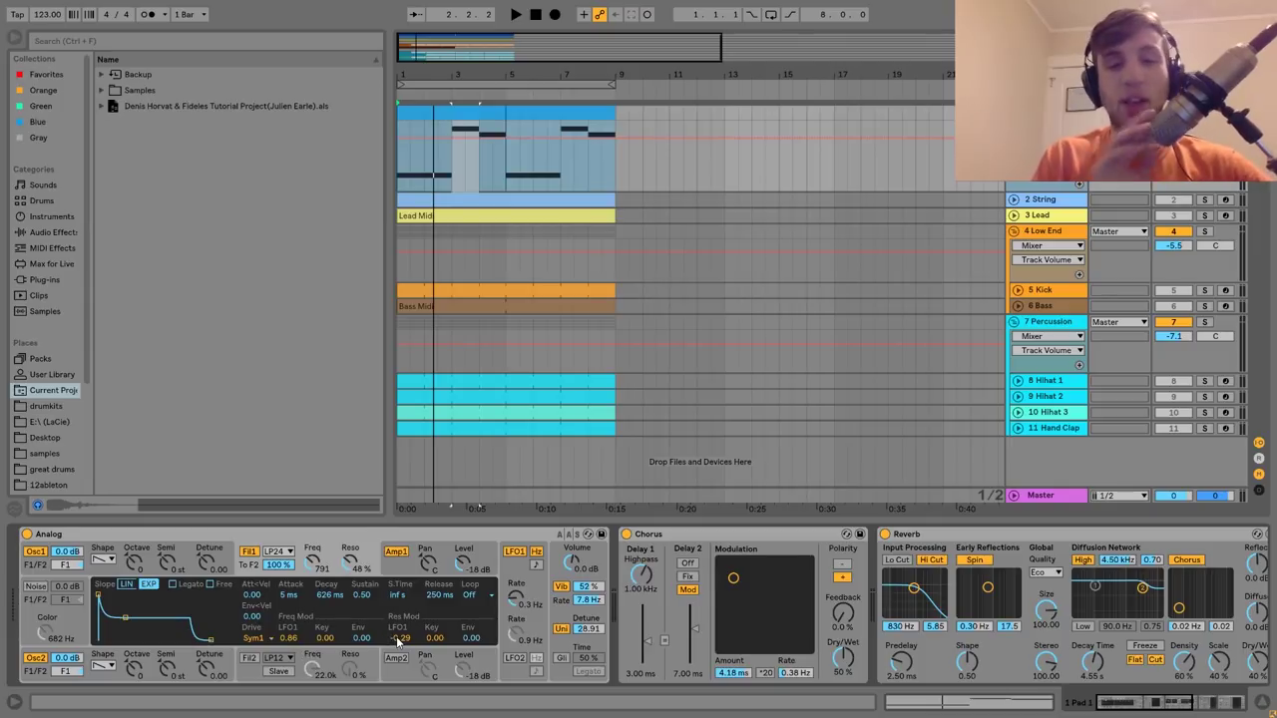
pyautogui.click(504, 564)
pyautogui.press('space')
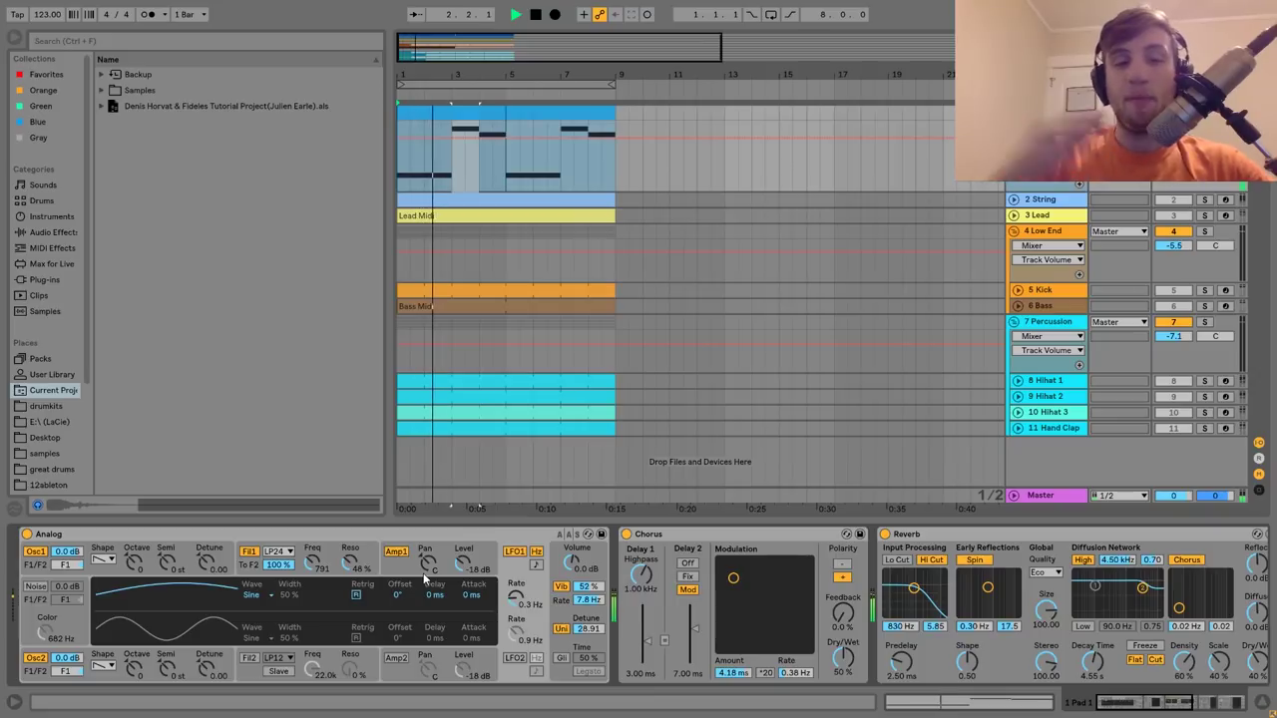
pyautogui.click(335, 549)
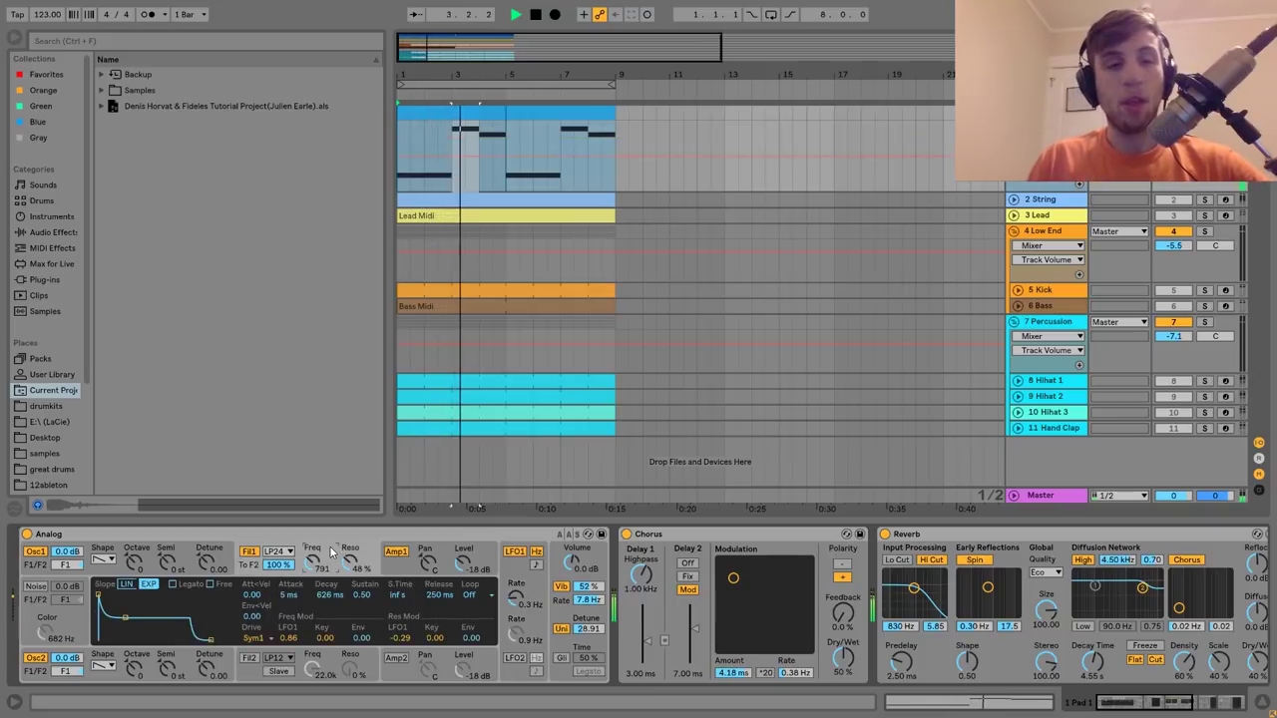
pyautogui.press('space')
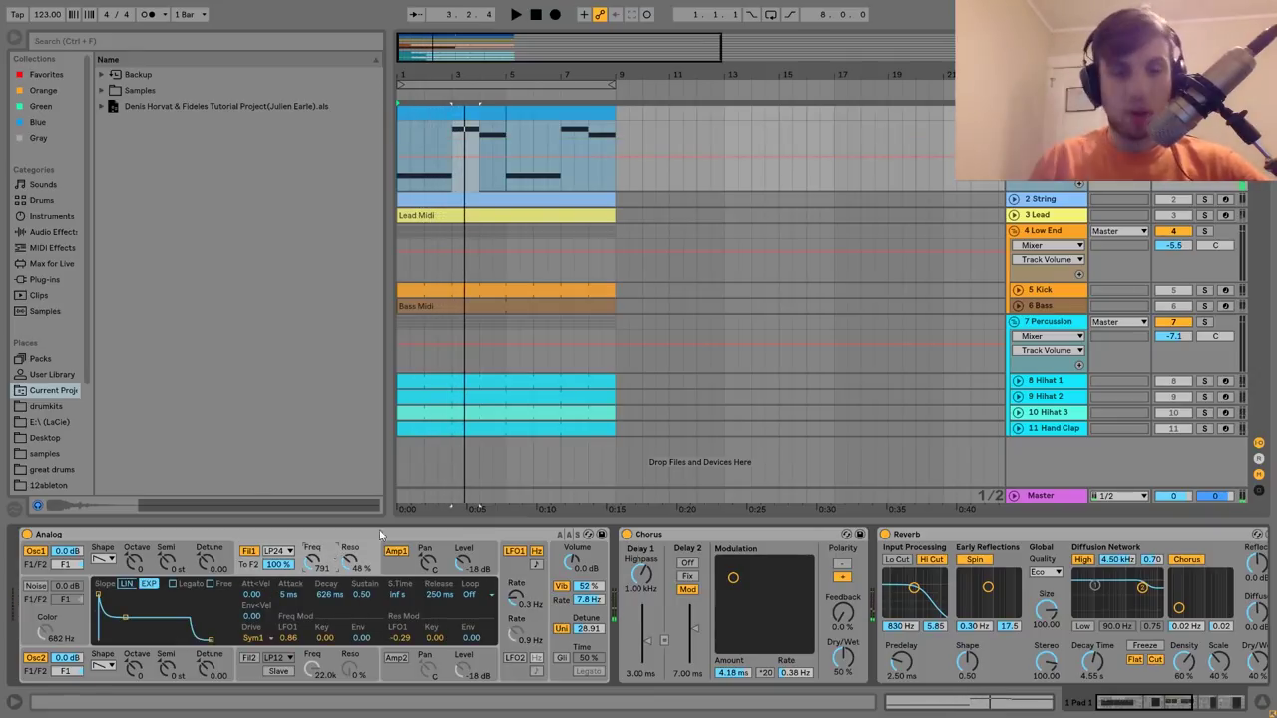
pyautogui.click(407, 566)
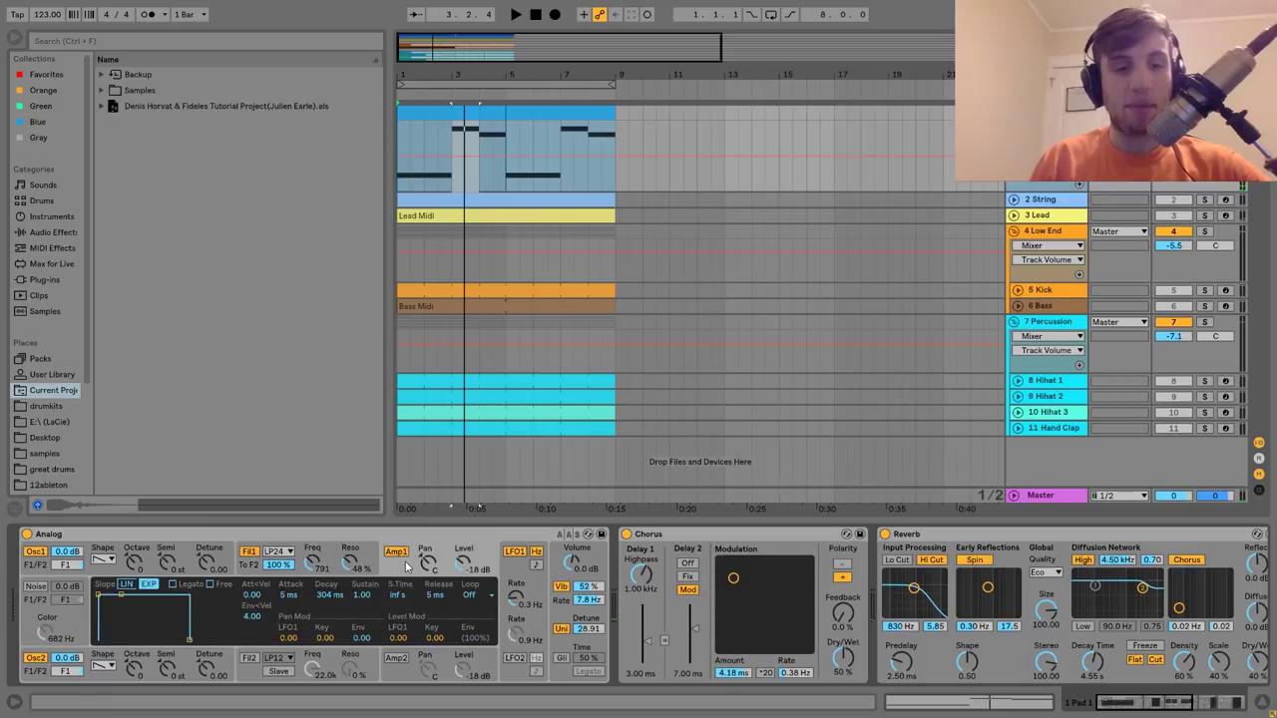
pyautogui.click(564, 629)
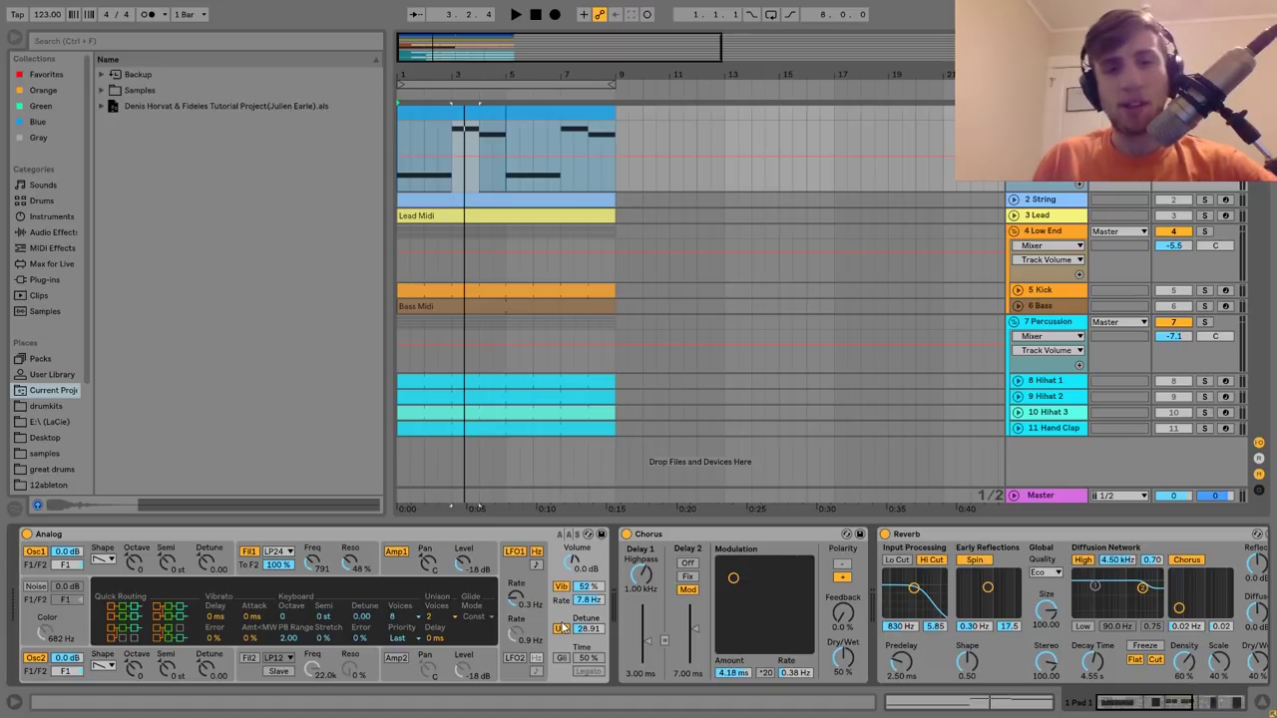
# Review the pad's Chorus and Reverb settings and audition the processed sound.
pyautogui.scroll(-3, 561, 627)
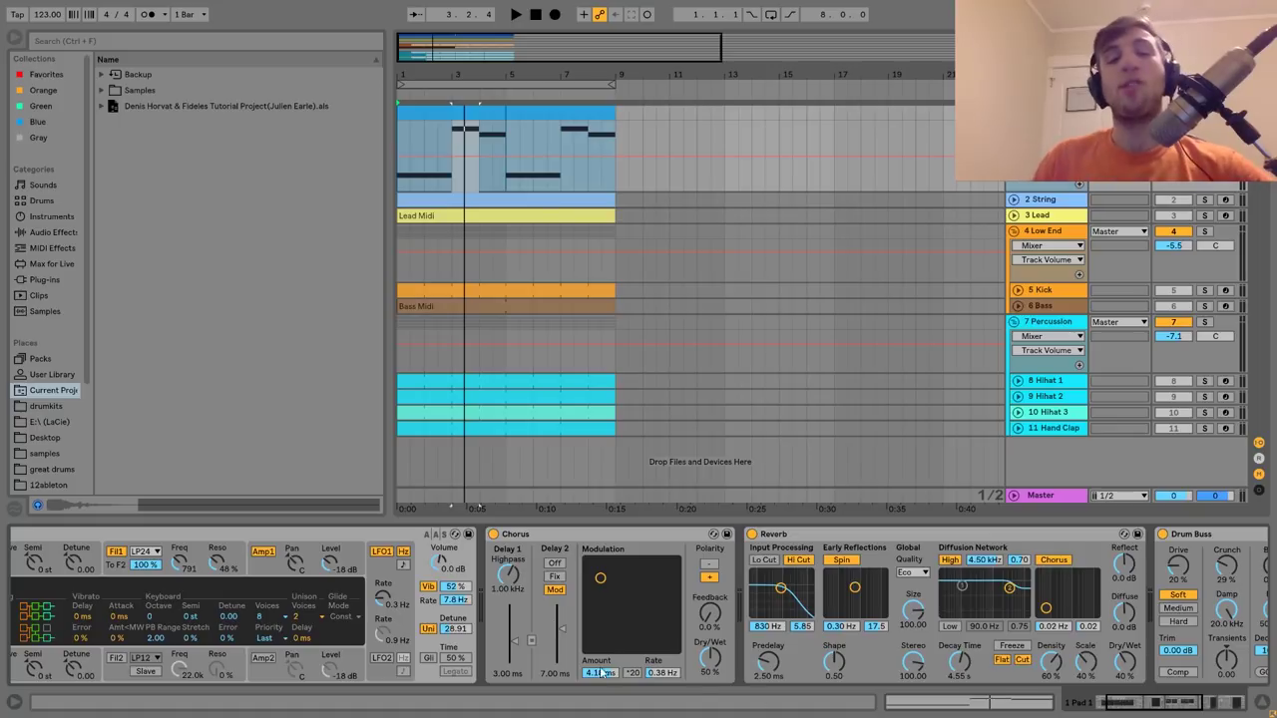
pyautogui.scroll(-7, 635, 603)
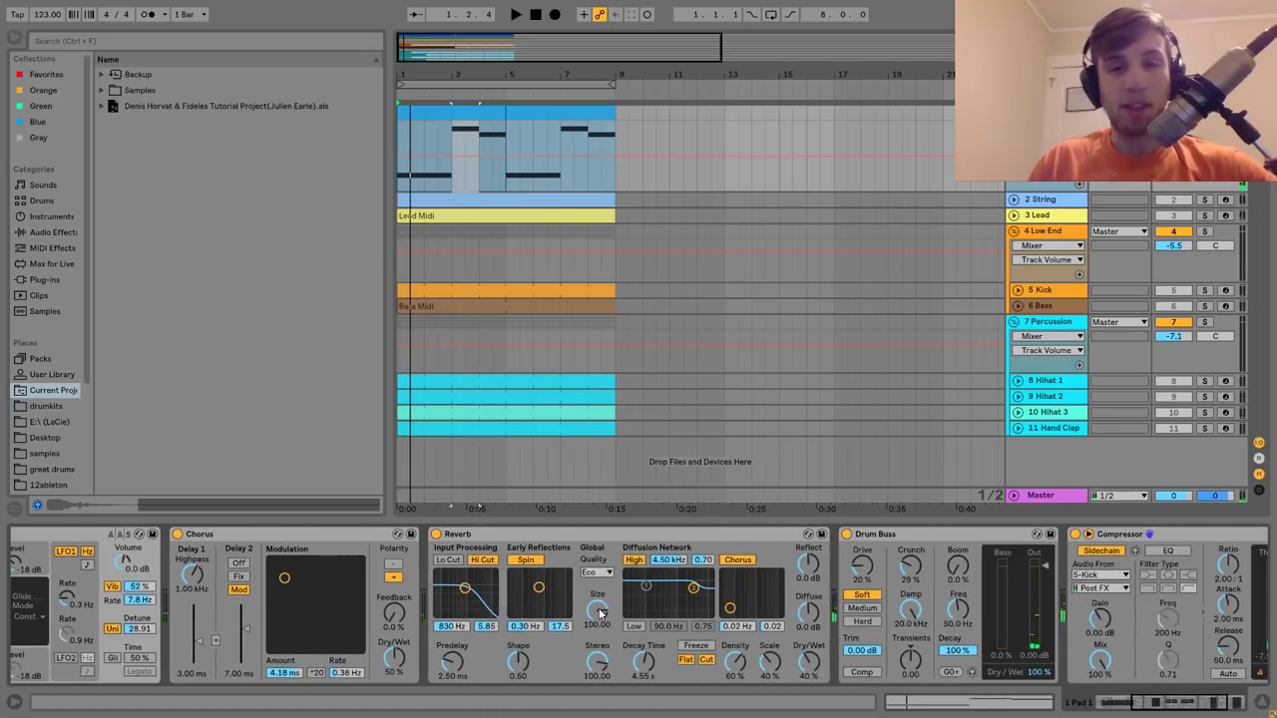
pyautogui.scroll(-5, 599, 612)
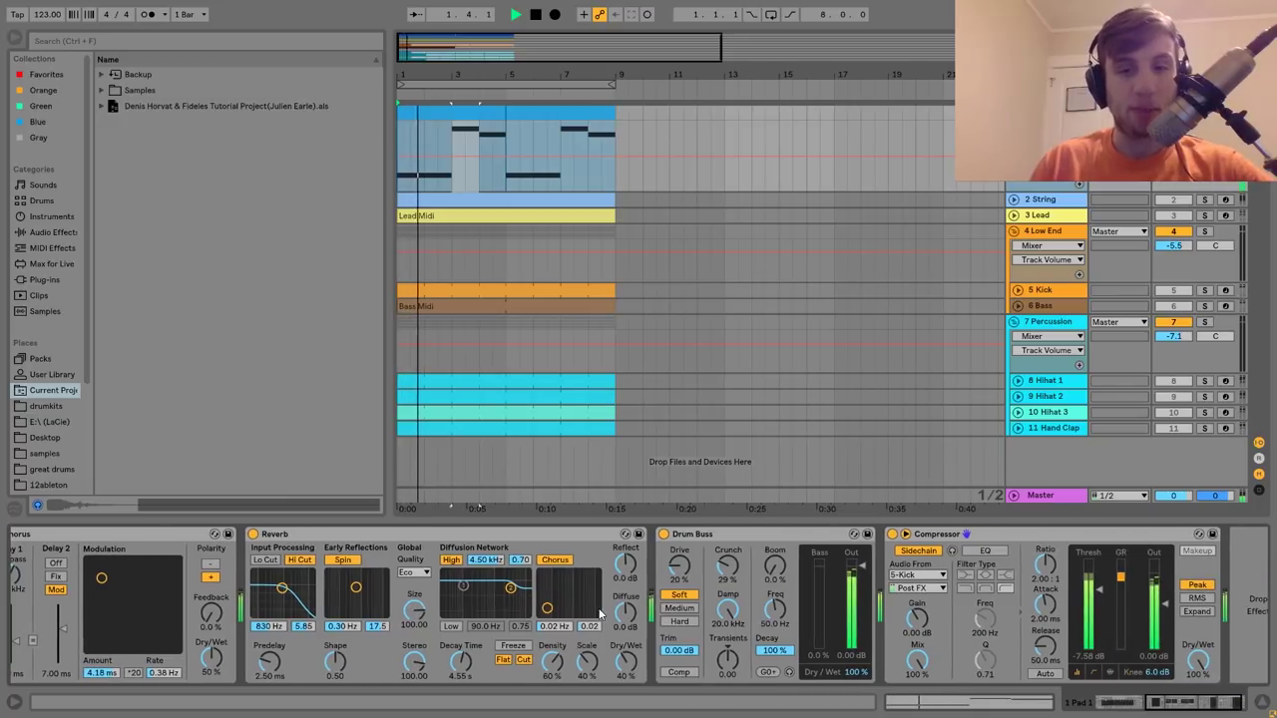
pyautogui.press('space')
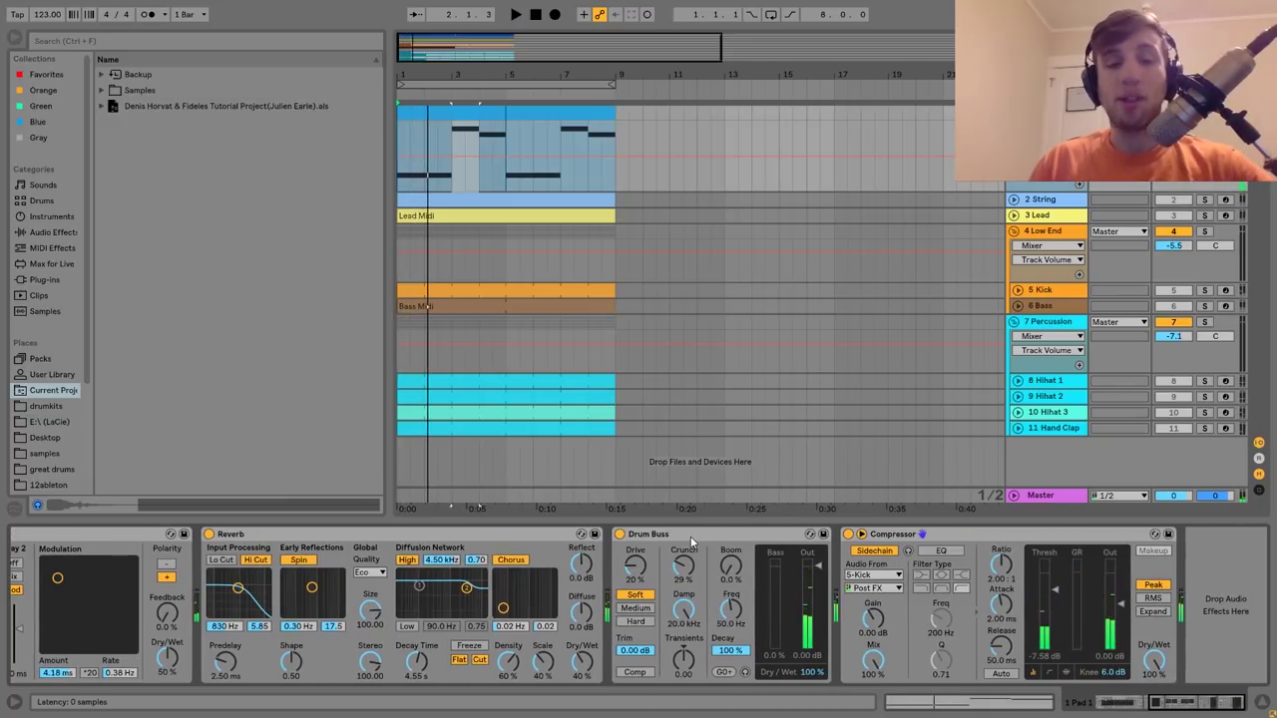
# Compare the pad with Drum Buss bypassed and enabled, and audition it through the Compressor sidechained to the kick.
pyautogui.press('space')
pyautogui.click(619, 533)
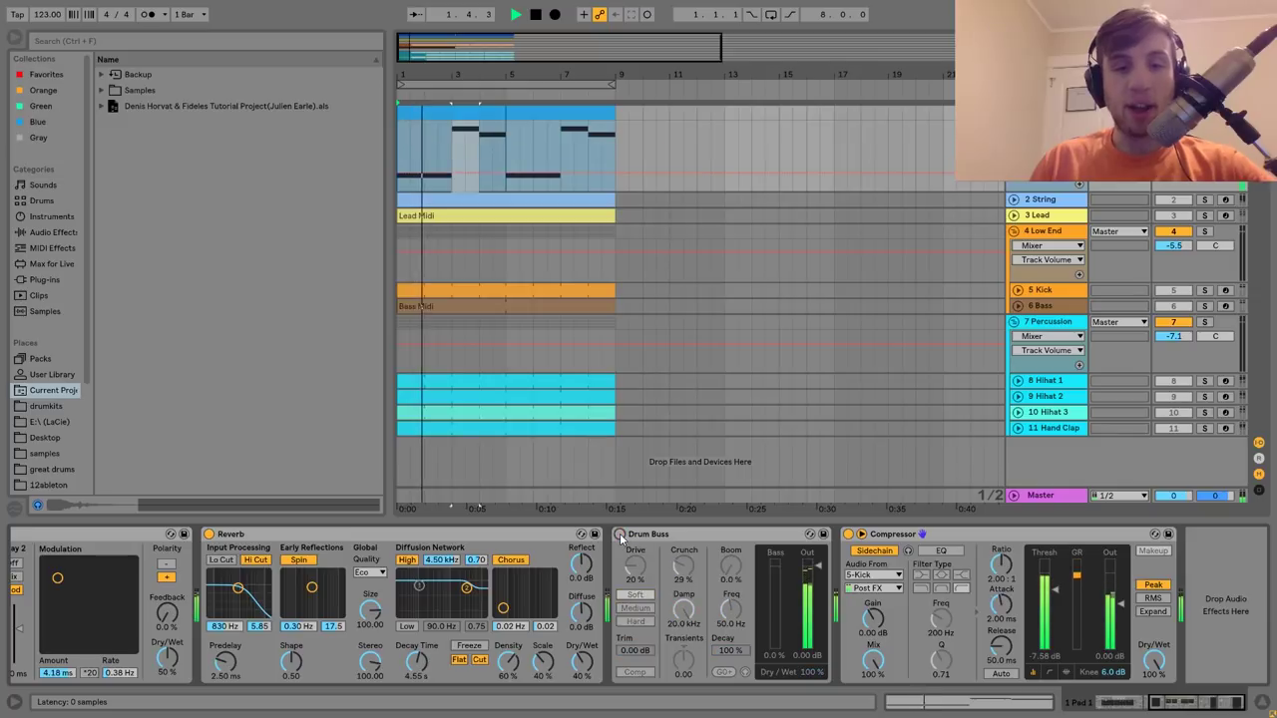
pyautogui.click(619, 533)
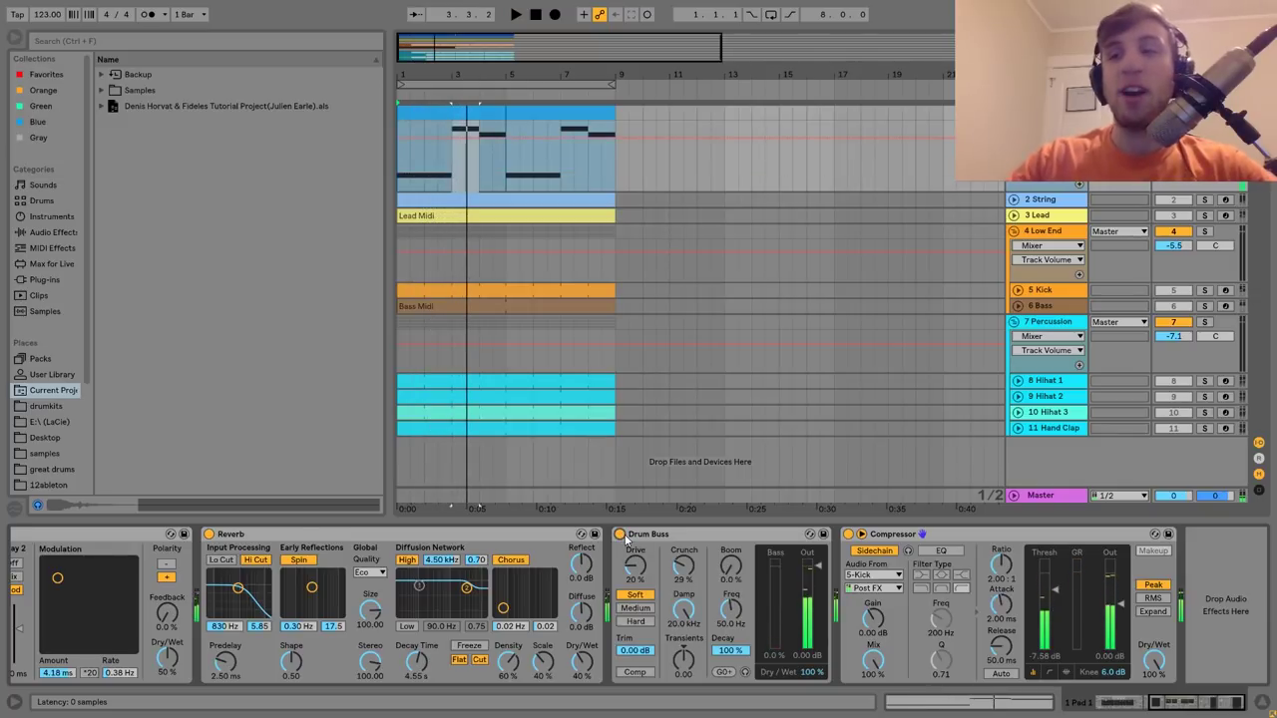
pyautogui.press('space')
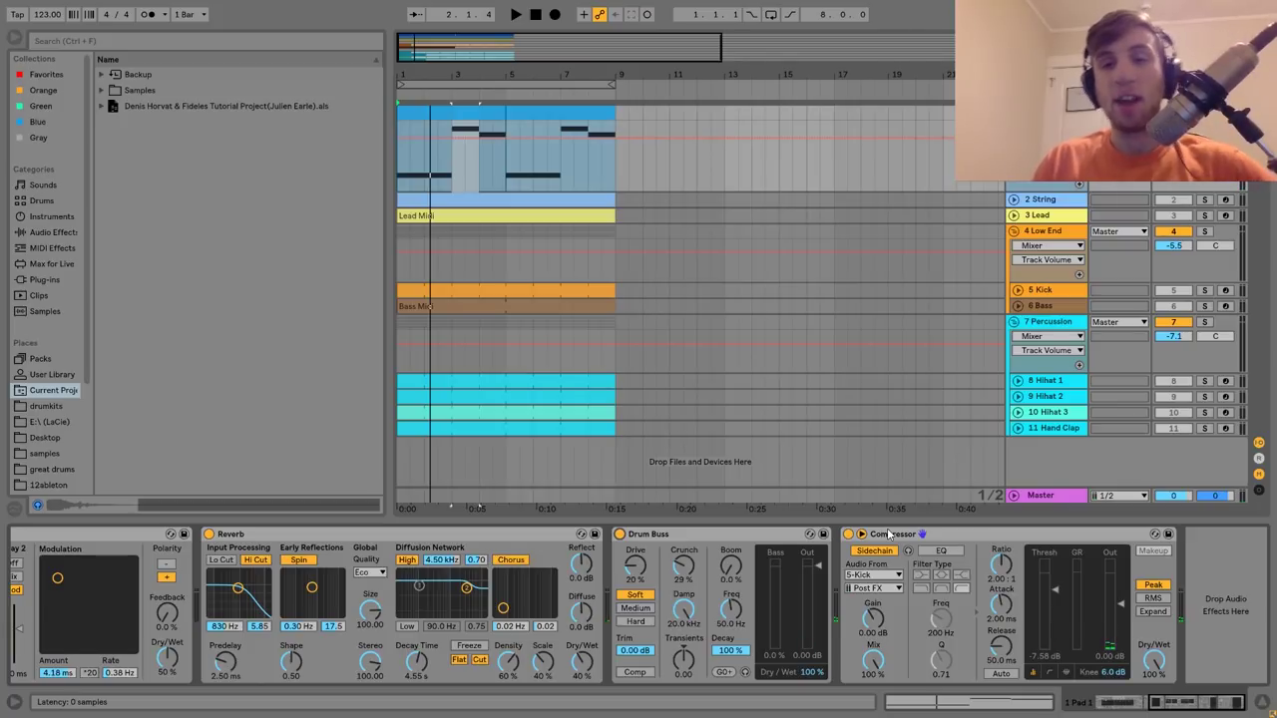
pyautogui.press('space')
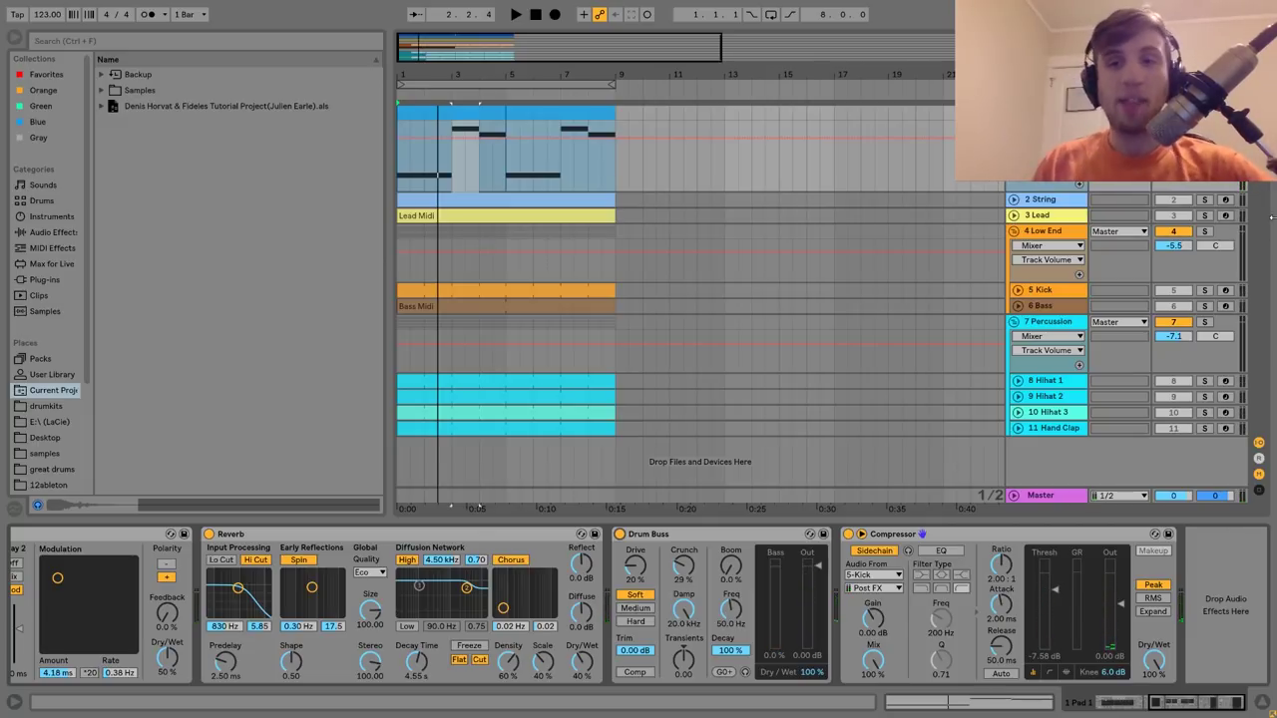
# Solo the String track, unfold it to show its clip and play it back.
pyautogui.click(1205, 201)
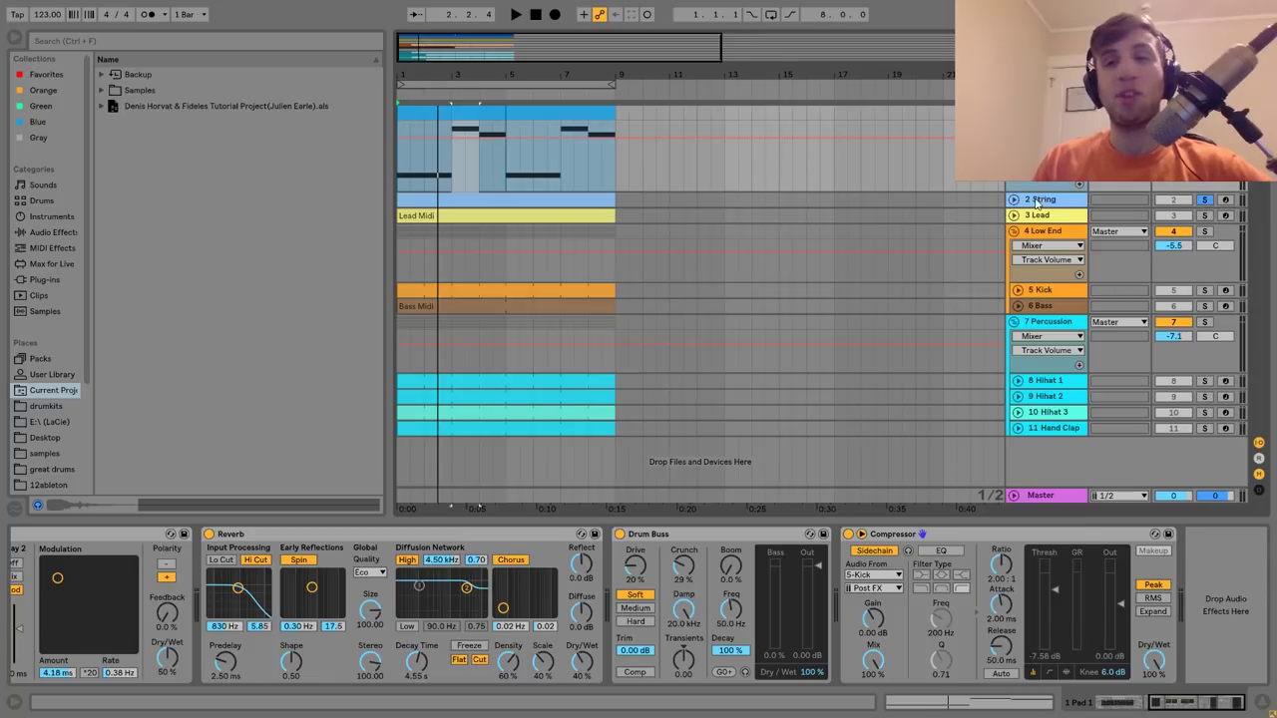
pyautogui.click(1038, 202)
pyautogui.click(1013, 201)
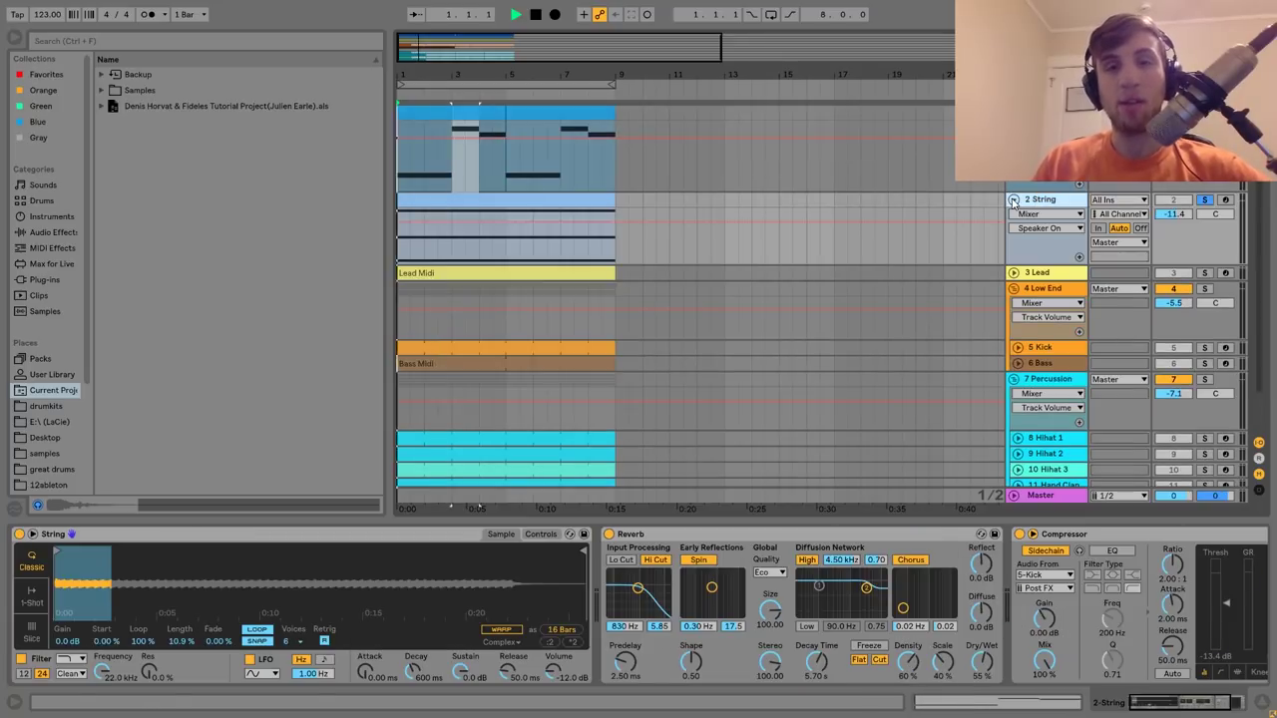
pyautogui.press('space')
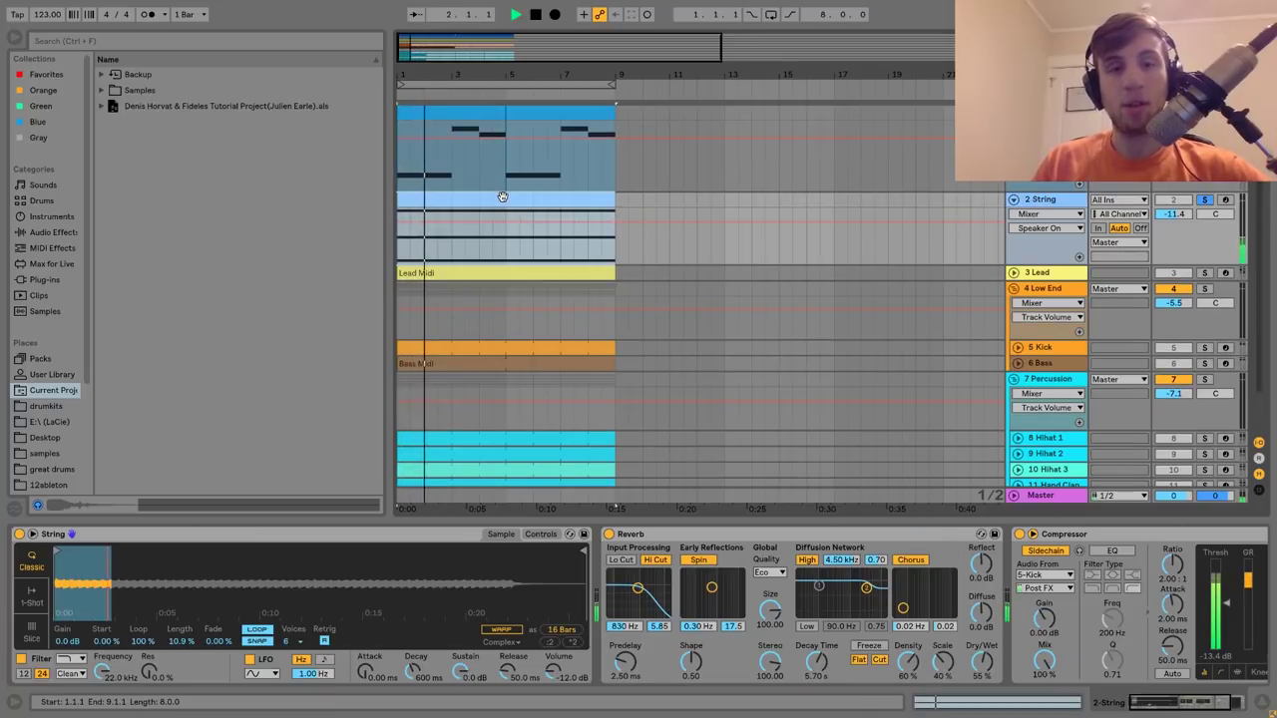
# Loop the full eight bars of the string clip and stop playback.
pyautogui.hotkey('ctrl', 'a')
pyautogui.hotkey('ctrl', 'l')
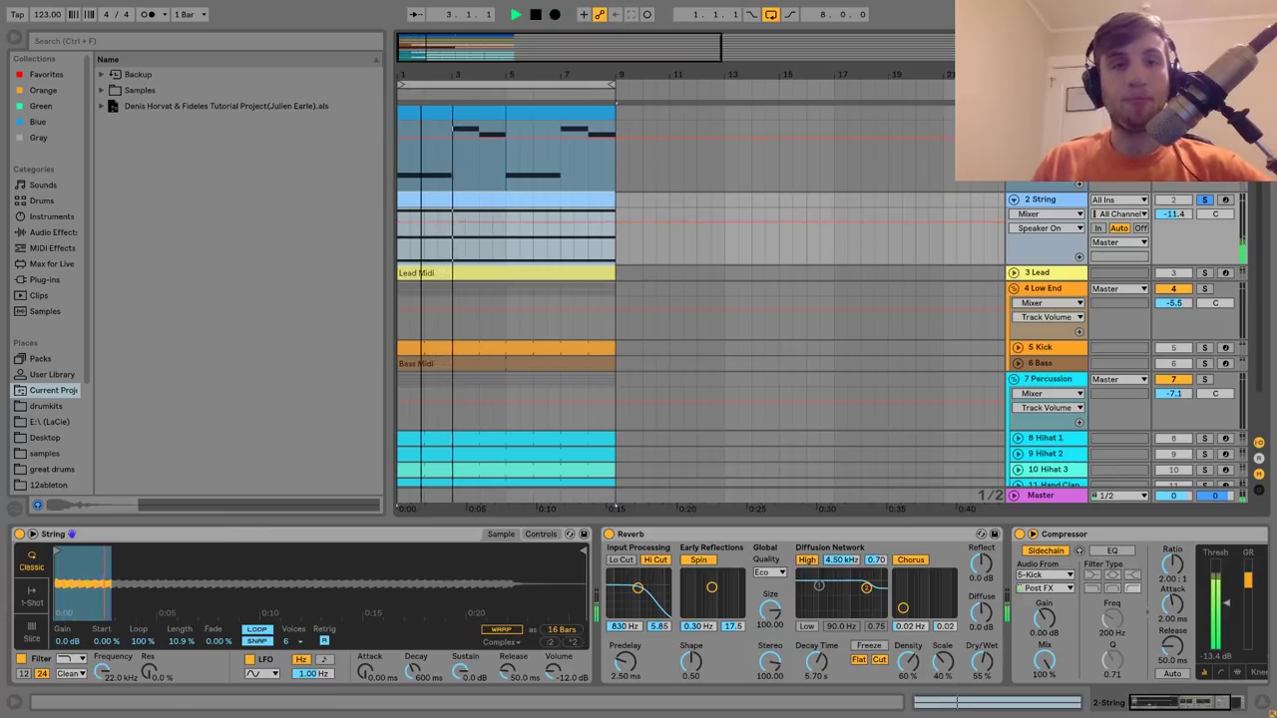
pyautogui.scroll(4, 498, 149)
pyautogui.scroll(-4, 498, 81)
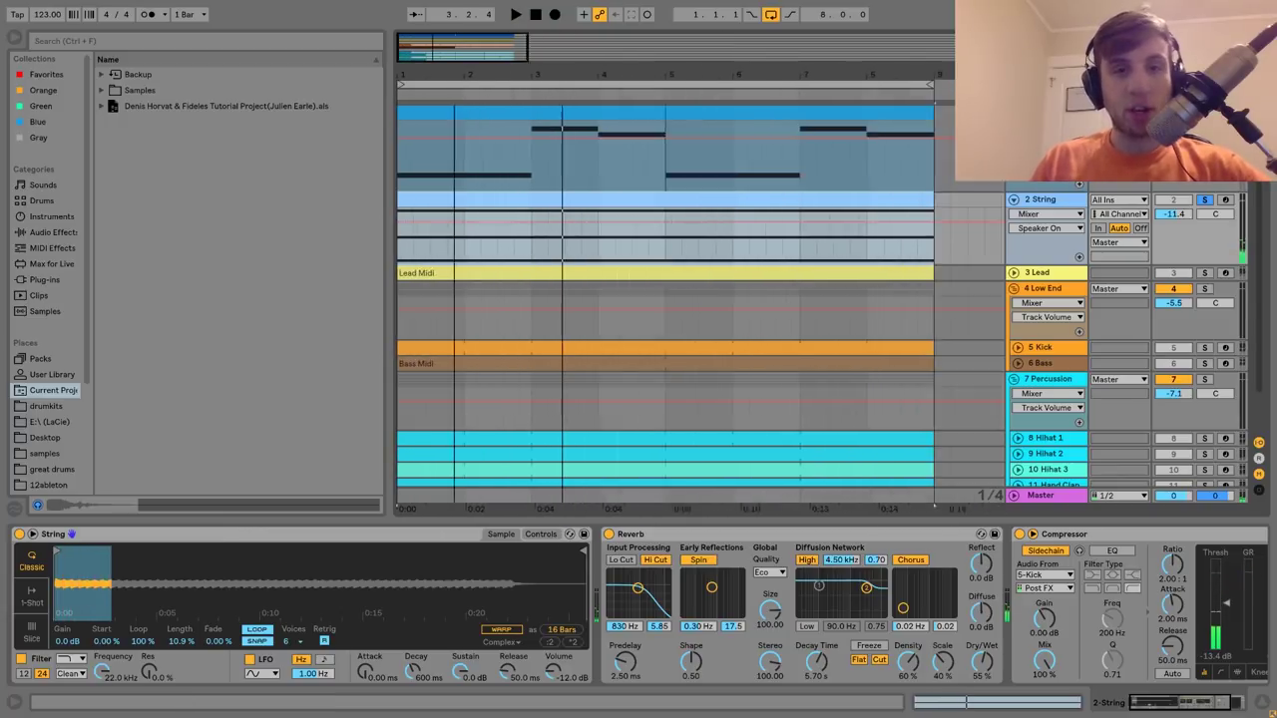
# Open the string MIDI clip and examine its sustained chord, selecting the A2 note.
pyautogui.doubleClick(486, 198)
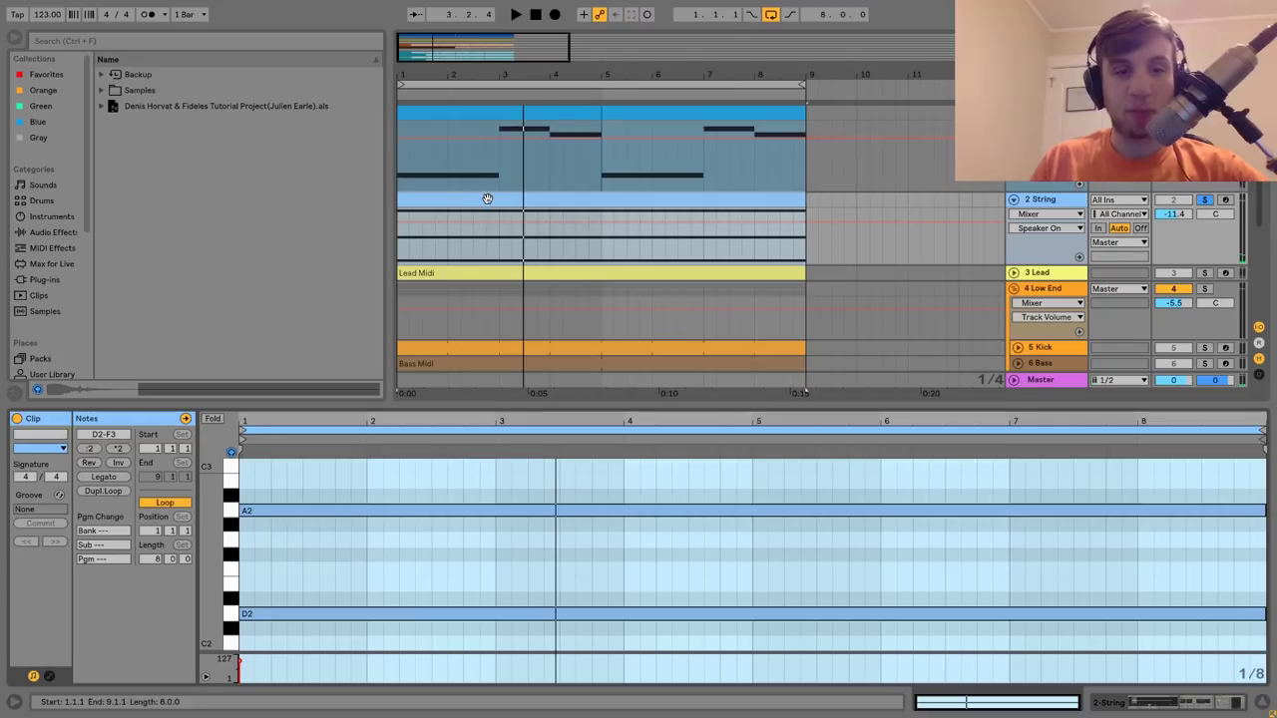
pyautogui.moveTo(219, 566); pyautogui.dragTo(206, 565)
pyautogui.click(272, 558)
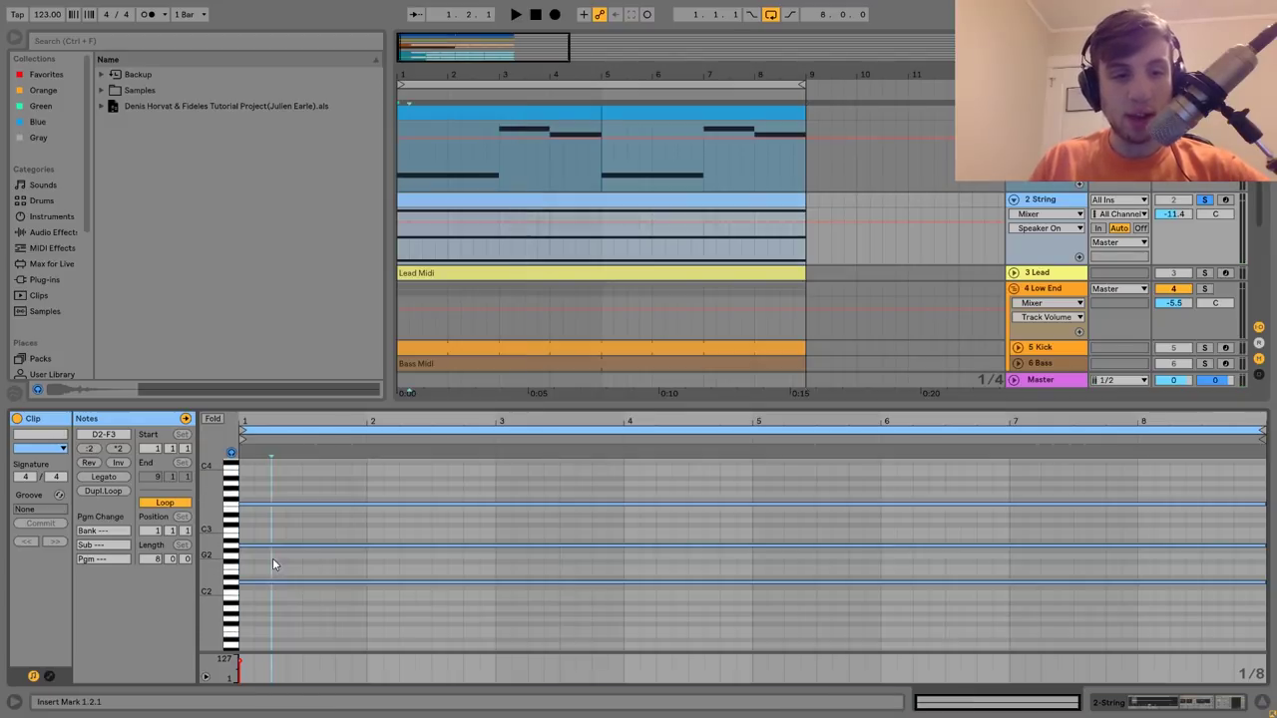
pyautogui.click(317, 556)
pyautogui.click(314, 547)
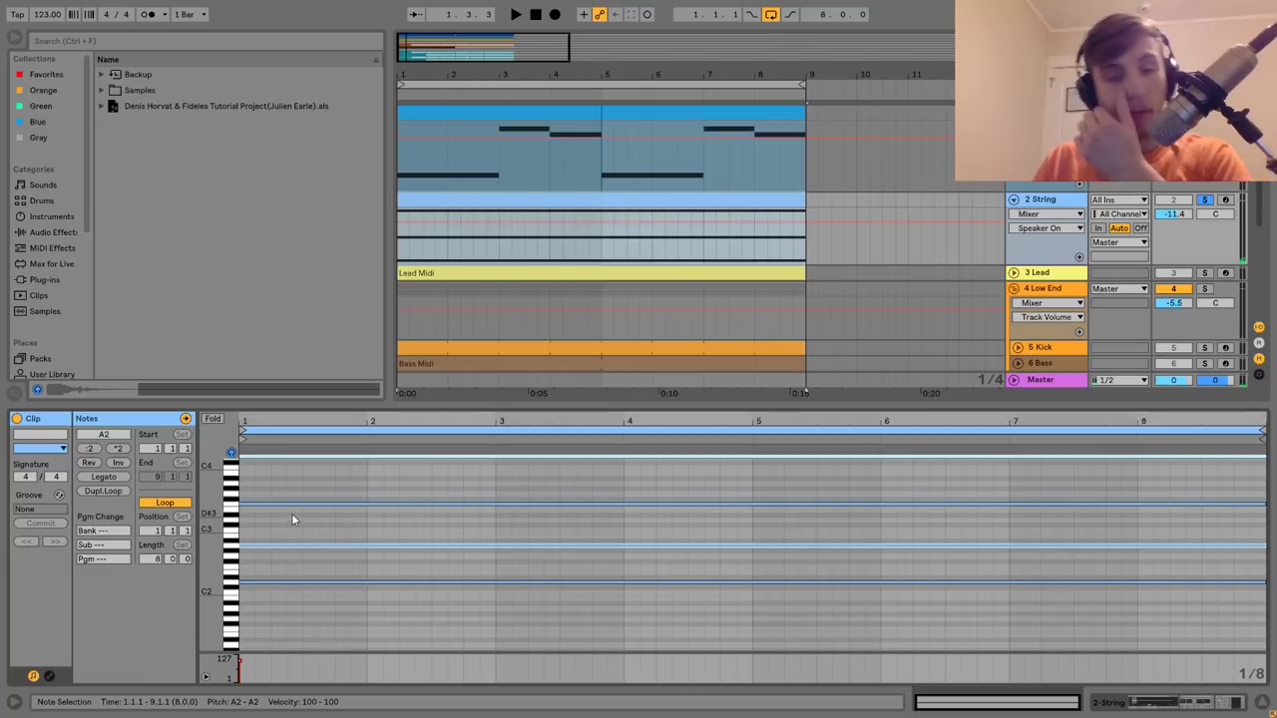
# Try moving the string chord's F3 note down one octave, then return it to F3.
pyautogui.click(291, 512)
pyautogui.click(290, 501)
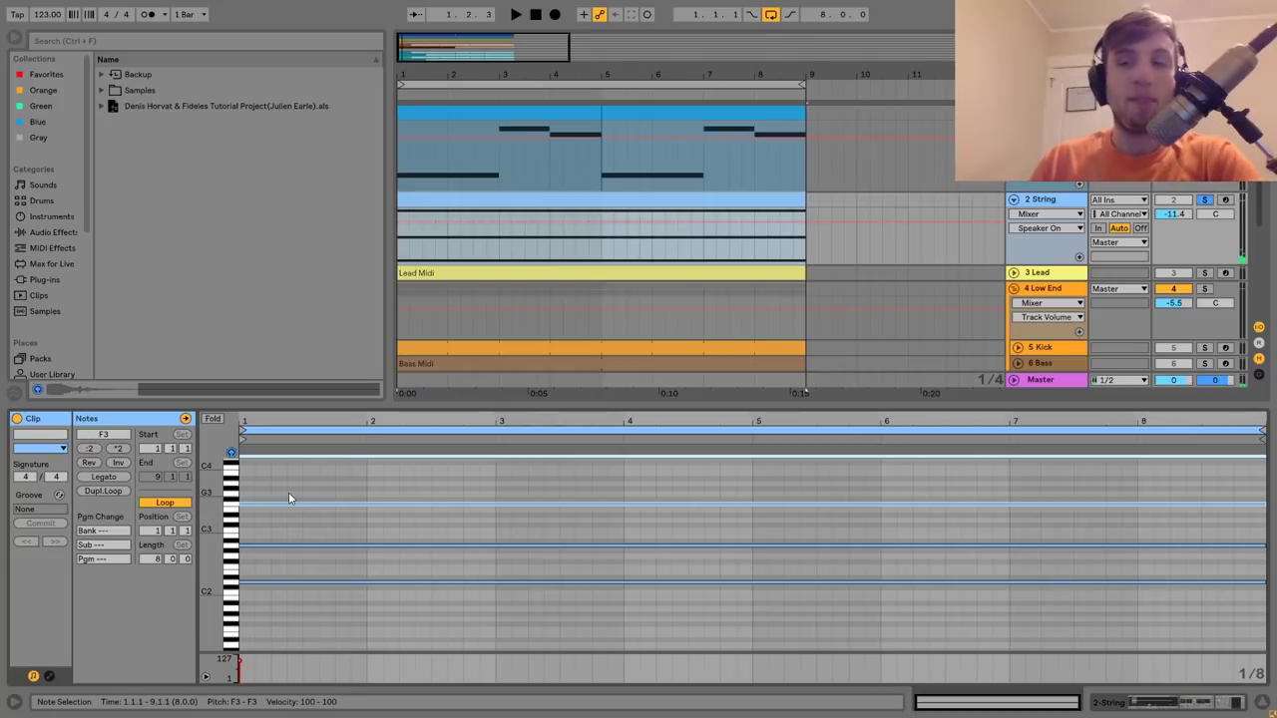
pyautogui.hotkey('shift', 'Down')
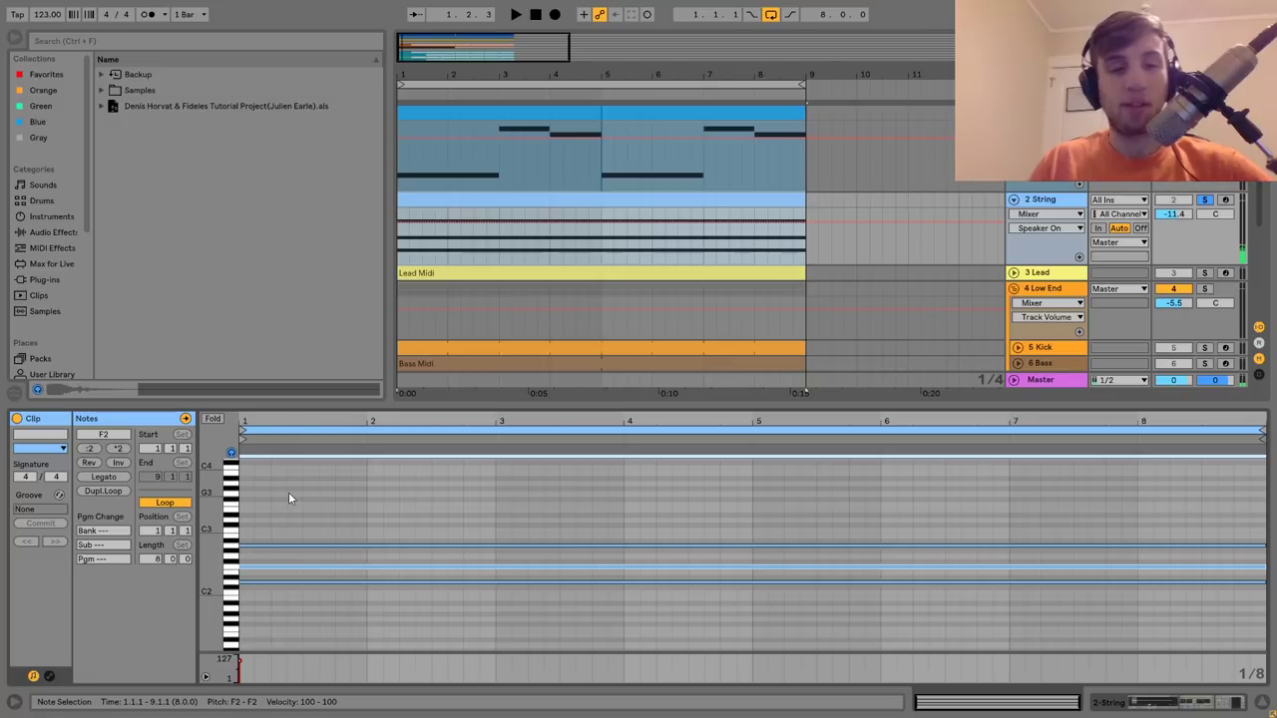
pyautogui.hotkey('shift', 'Up')
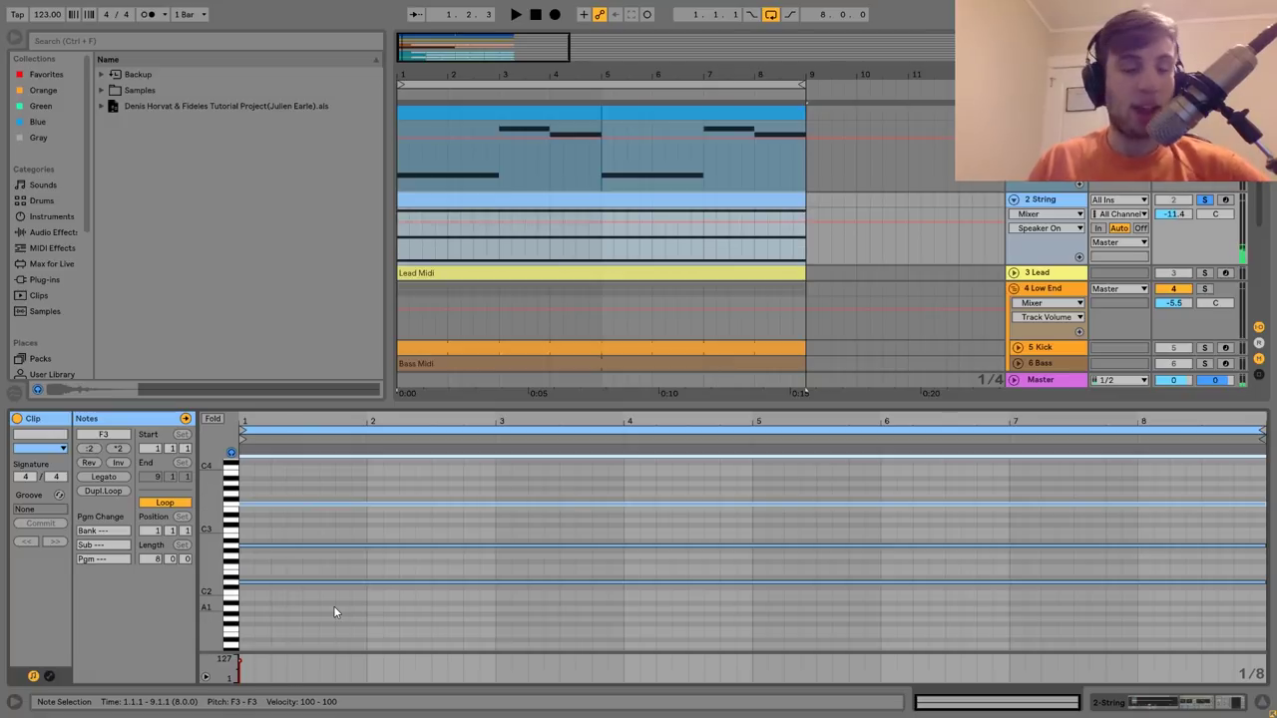
# Play the string part, show the String track's devices and reveal its source sample String.wav in the browser.
pyautogui.press('space')
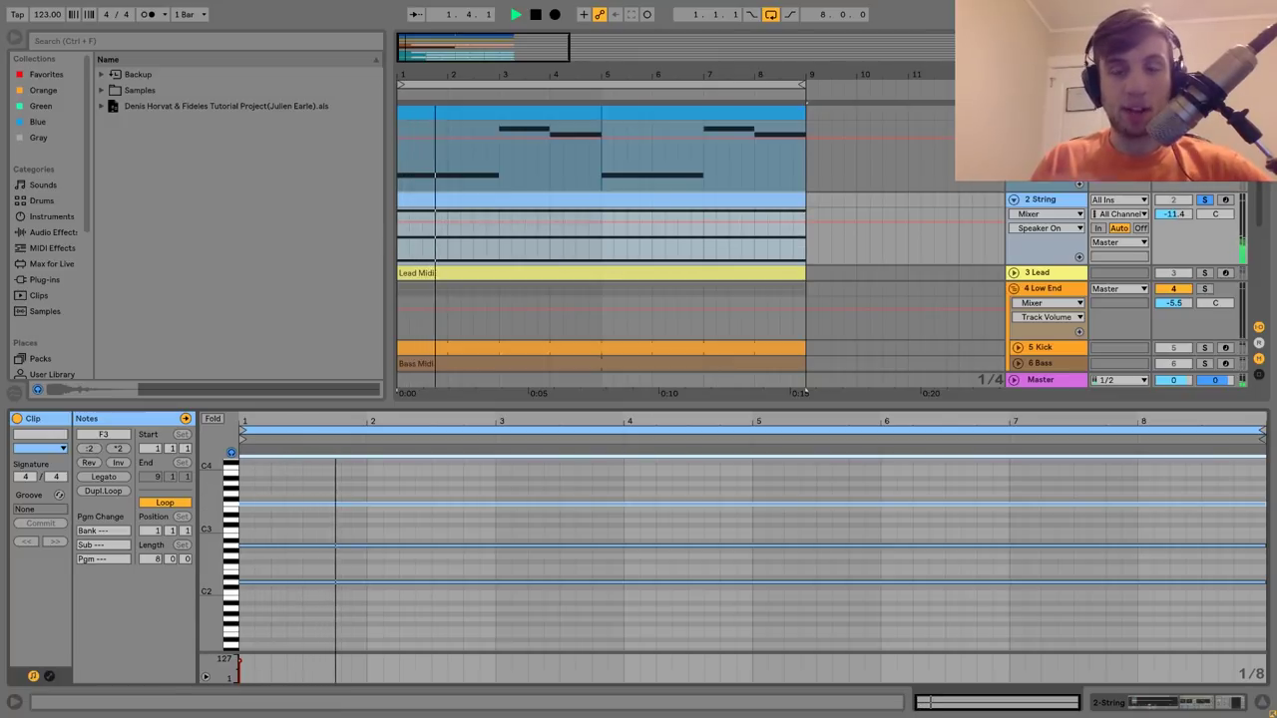
pyautogui.click(1042, 200)
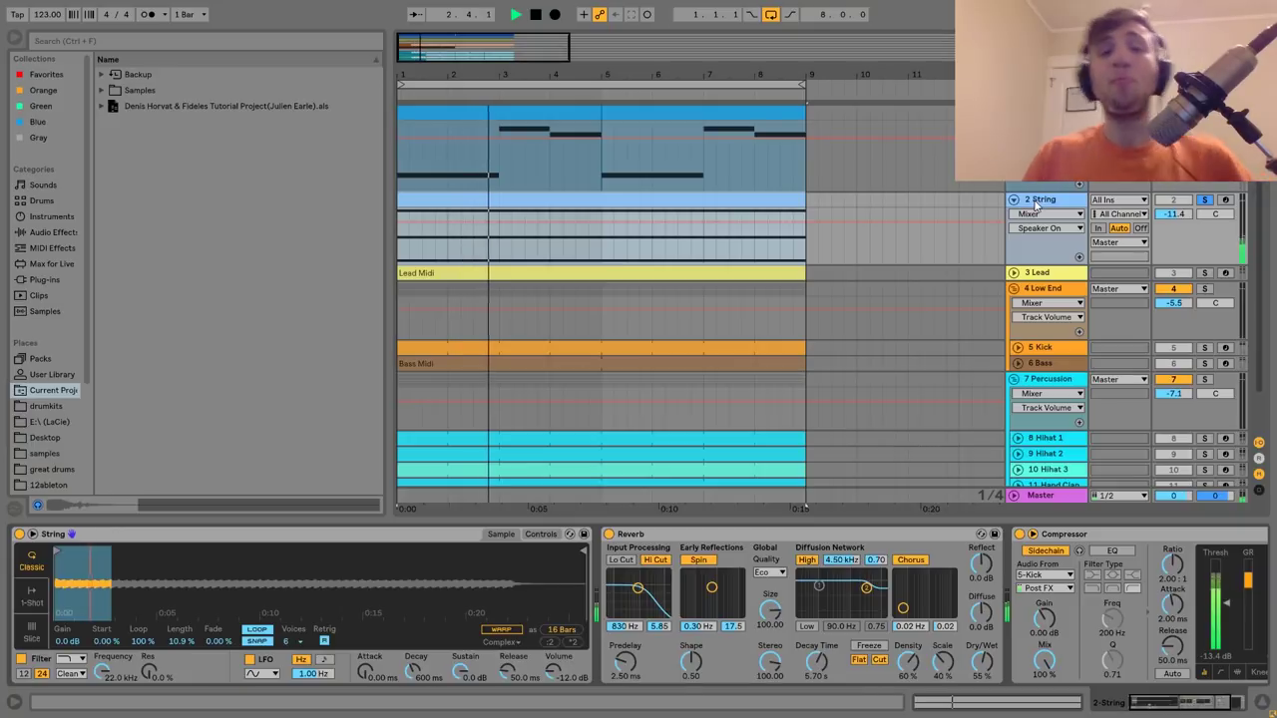
pyautogui.rightClick(167, 604)
pyautogui.click(212, 526)
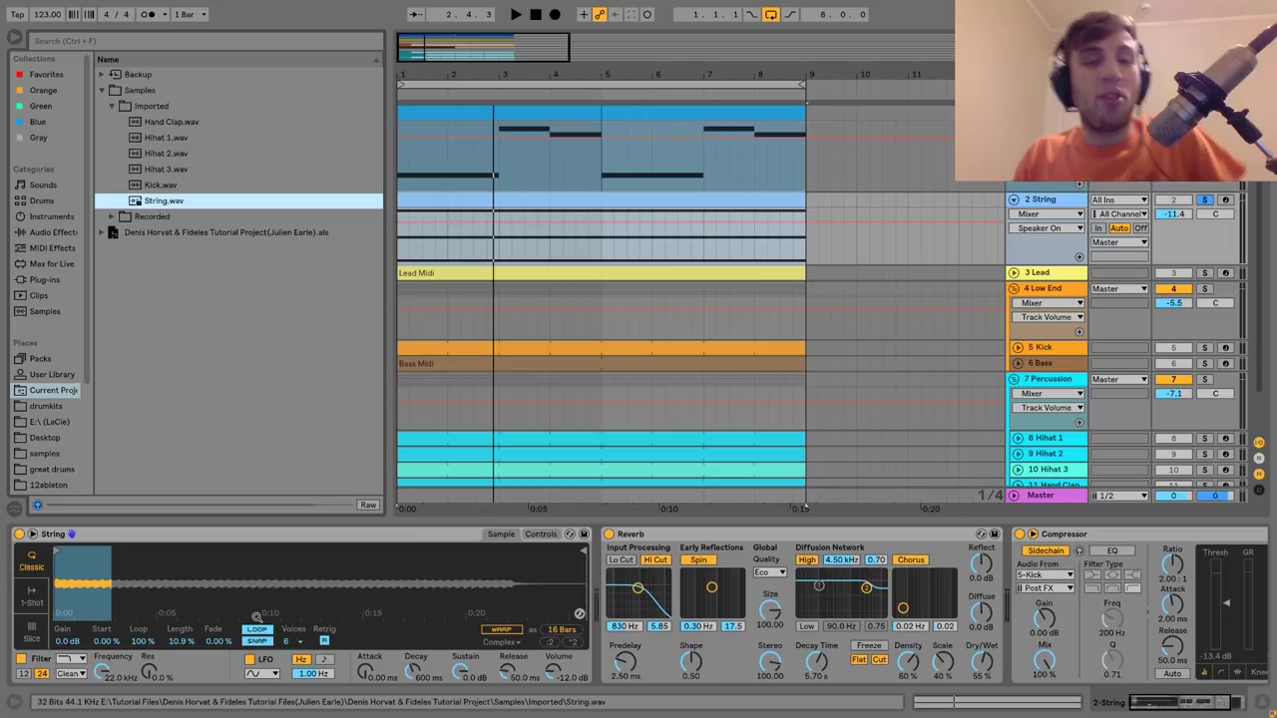
# Play and stop the soloed string part several times to hear its sampled sound.
pyautogui.press('space')
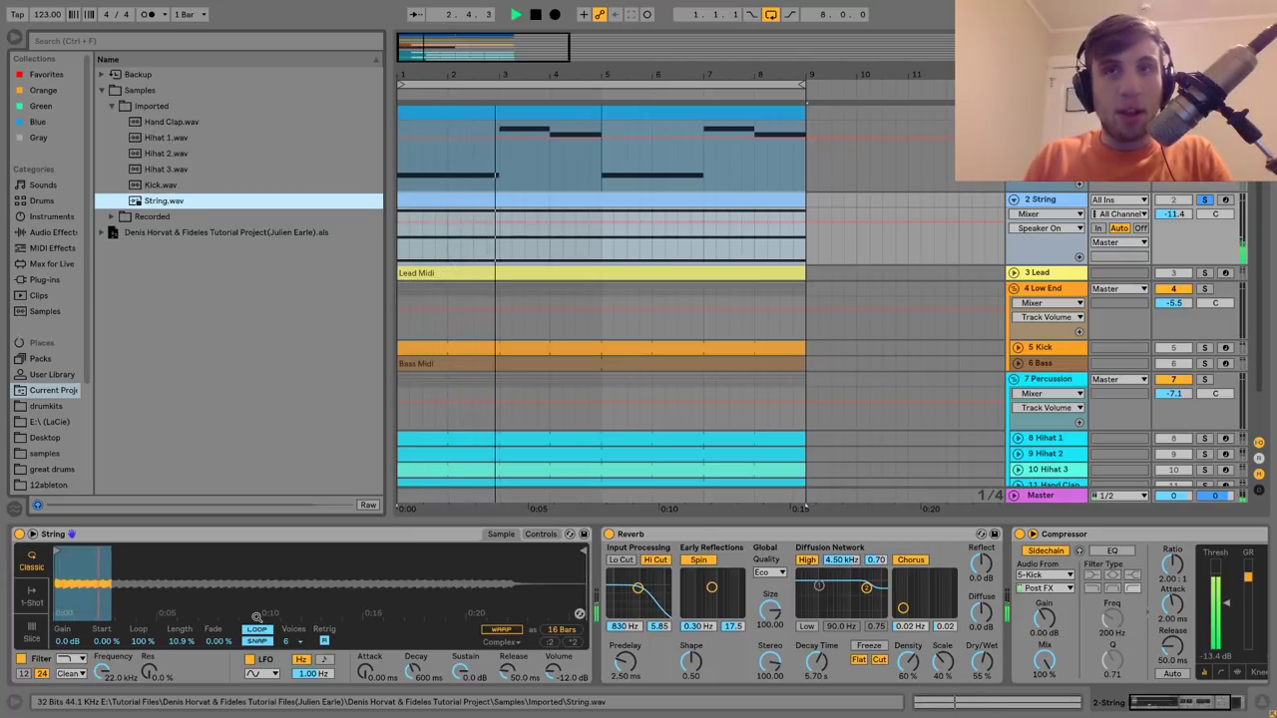
pyautogui.press('space')
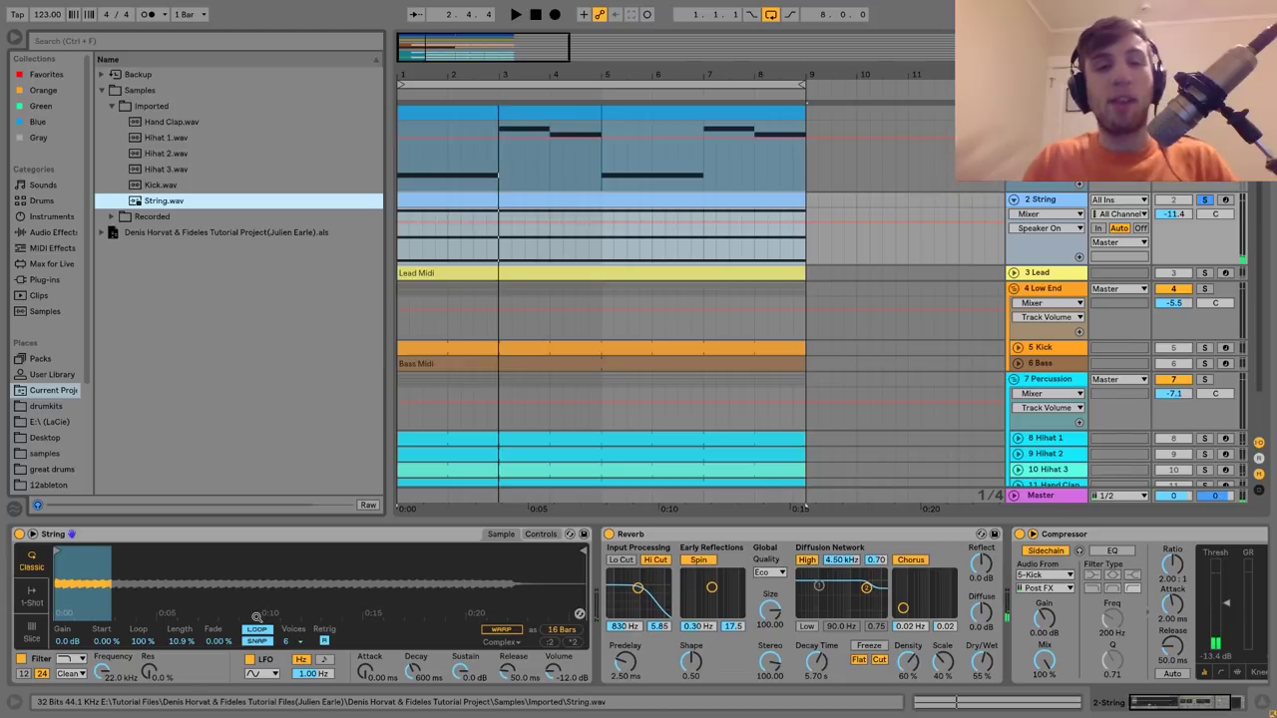
pyautogui.press('space')
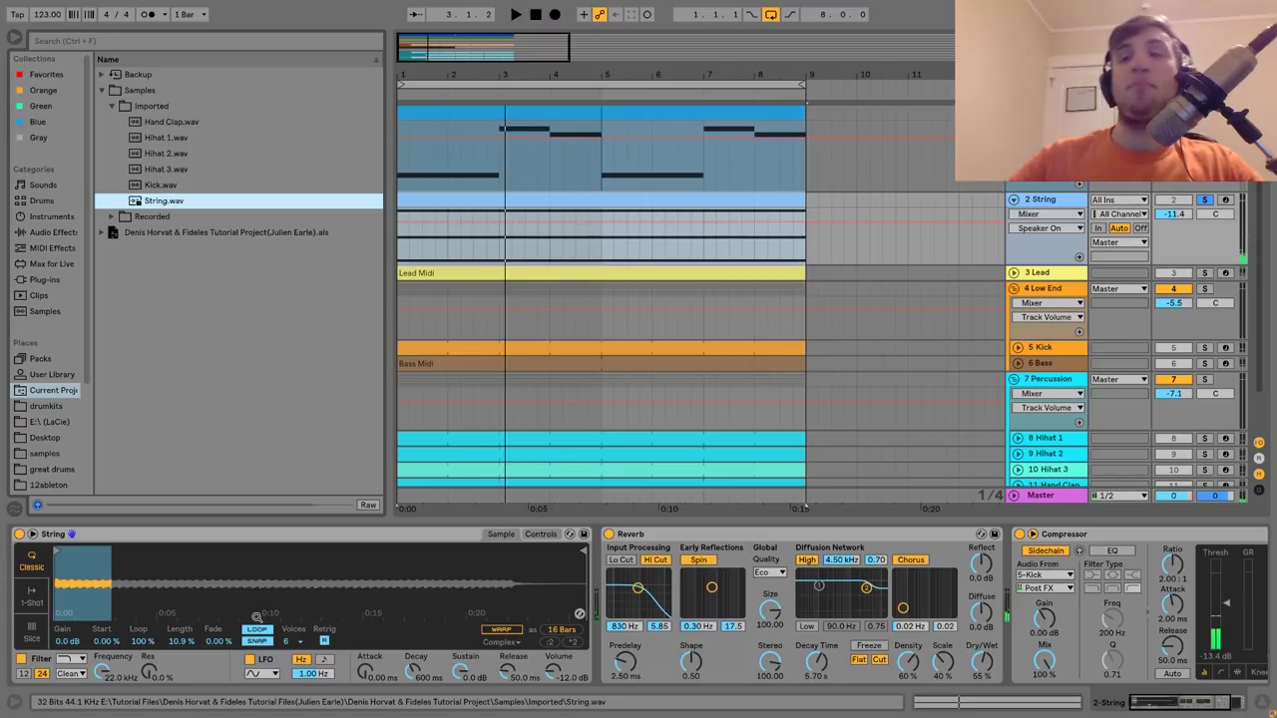
pyautogui.press('space')
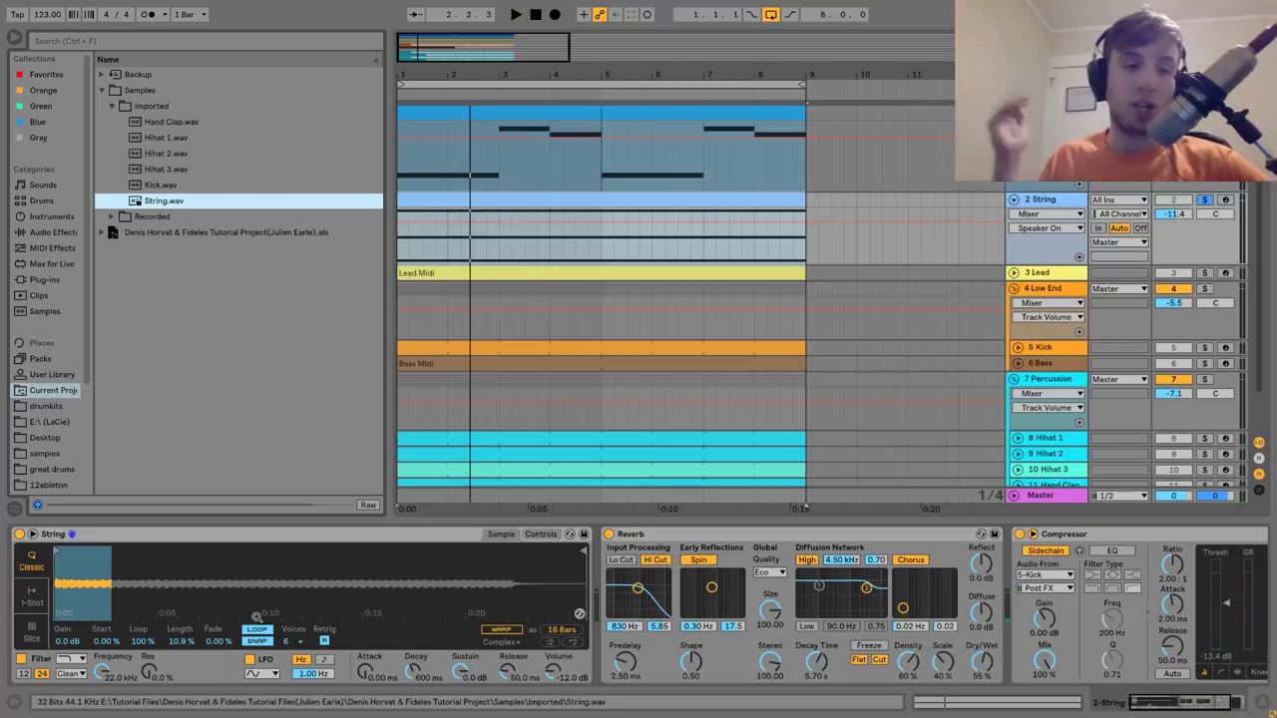
# Examine the String track's Reverb and kick-sidechained Compressor while starting and stopping playback.
pyautogui.scroll(-3, 256, 617)
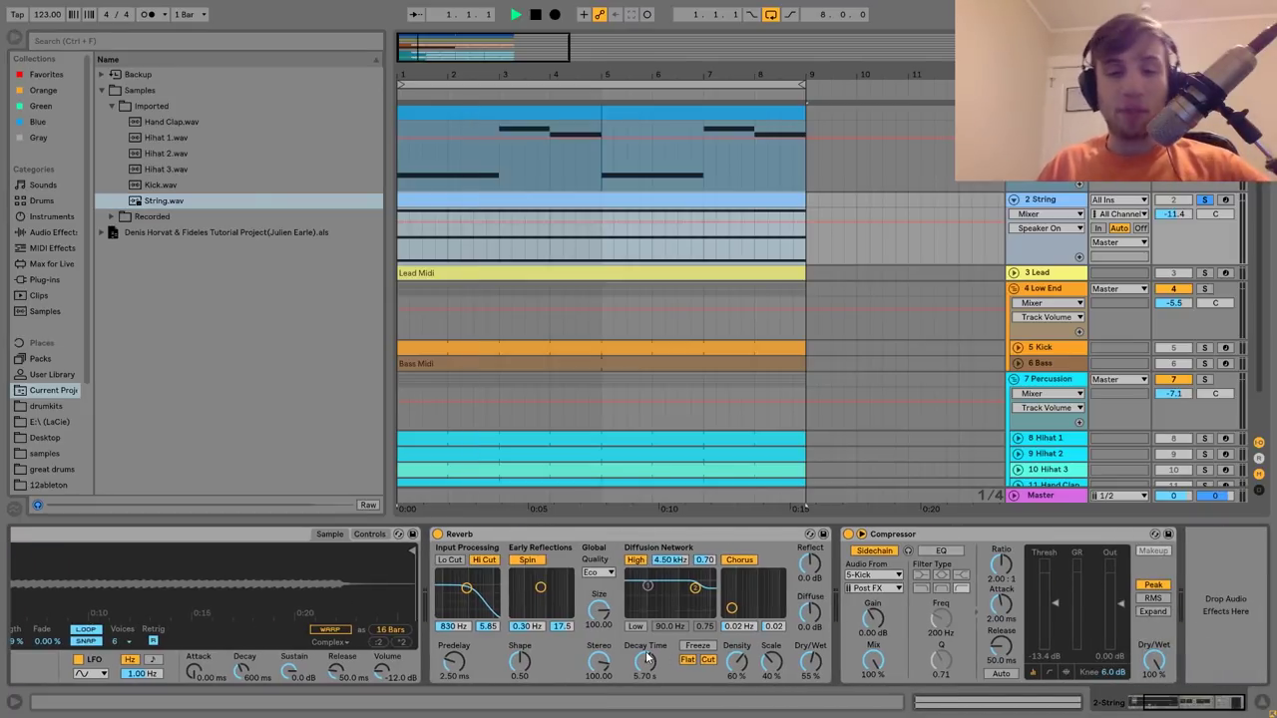
pyautogui.press('space')
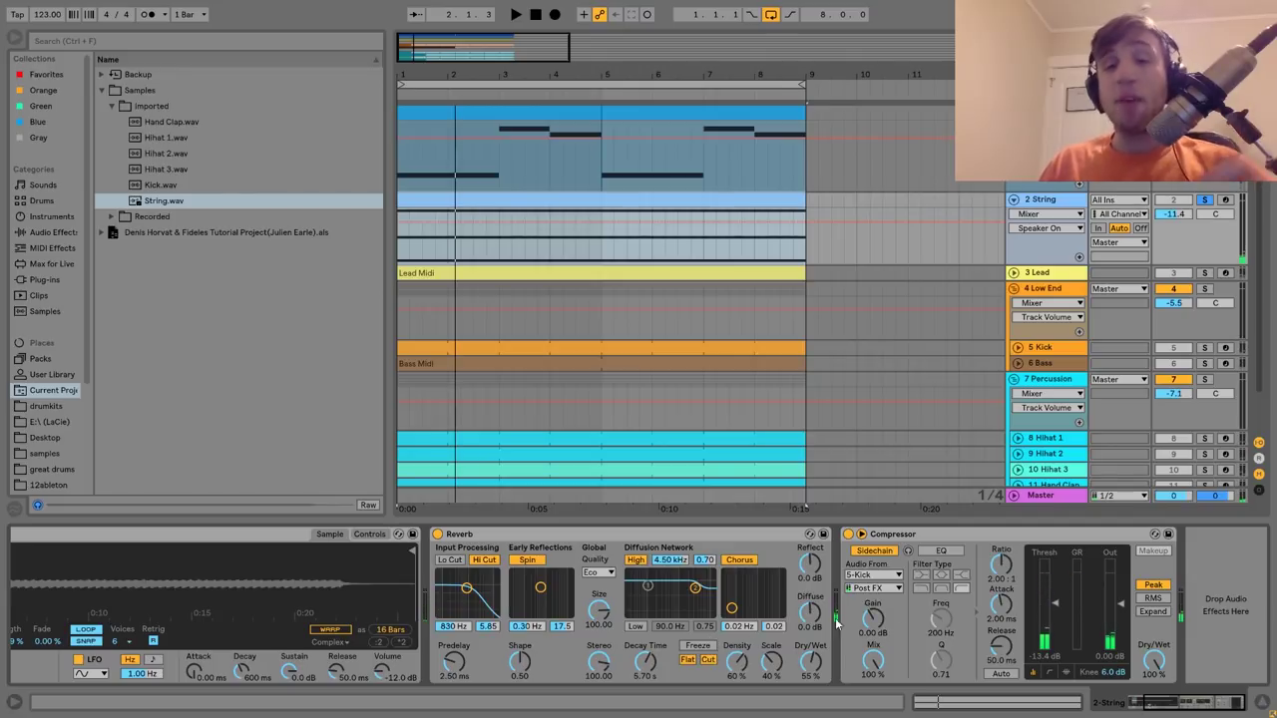
pyautogui.press('space')
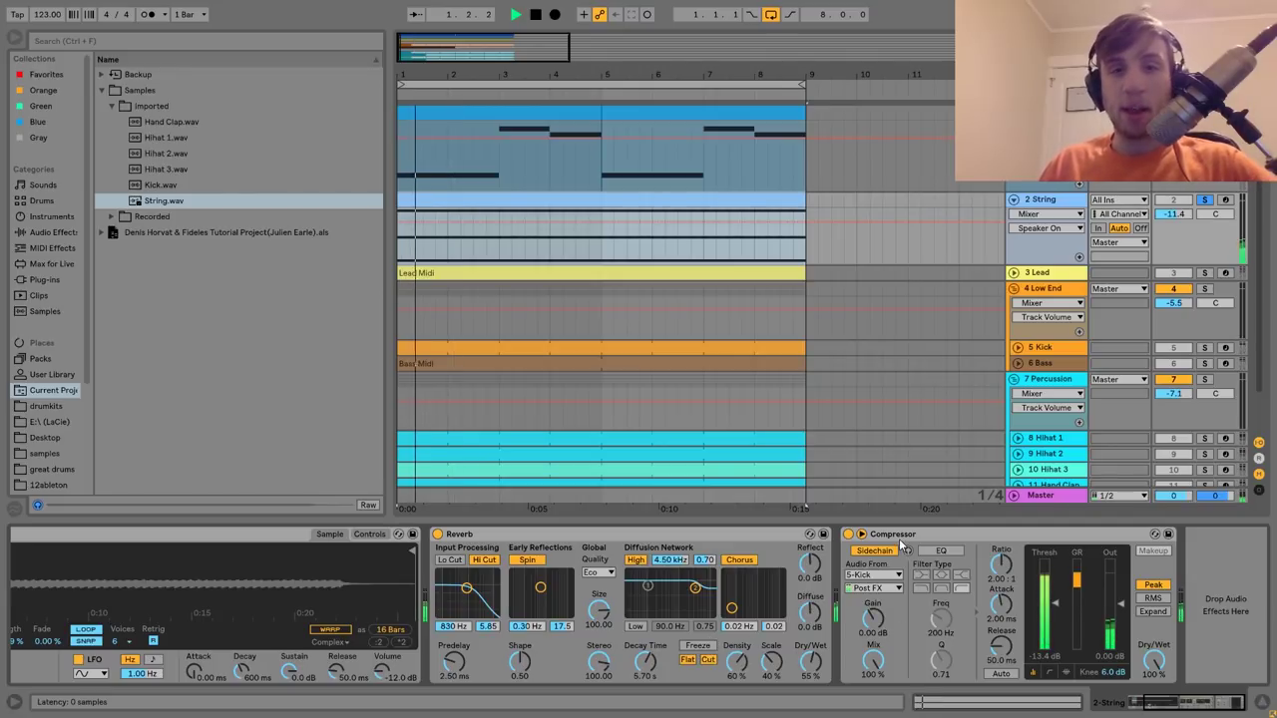
pyautogui.press('space')
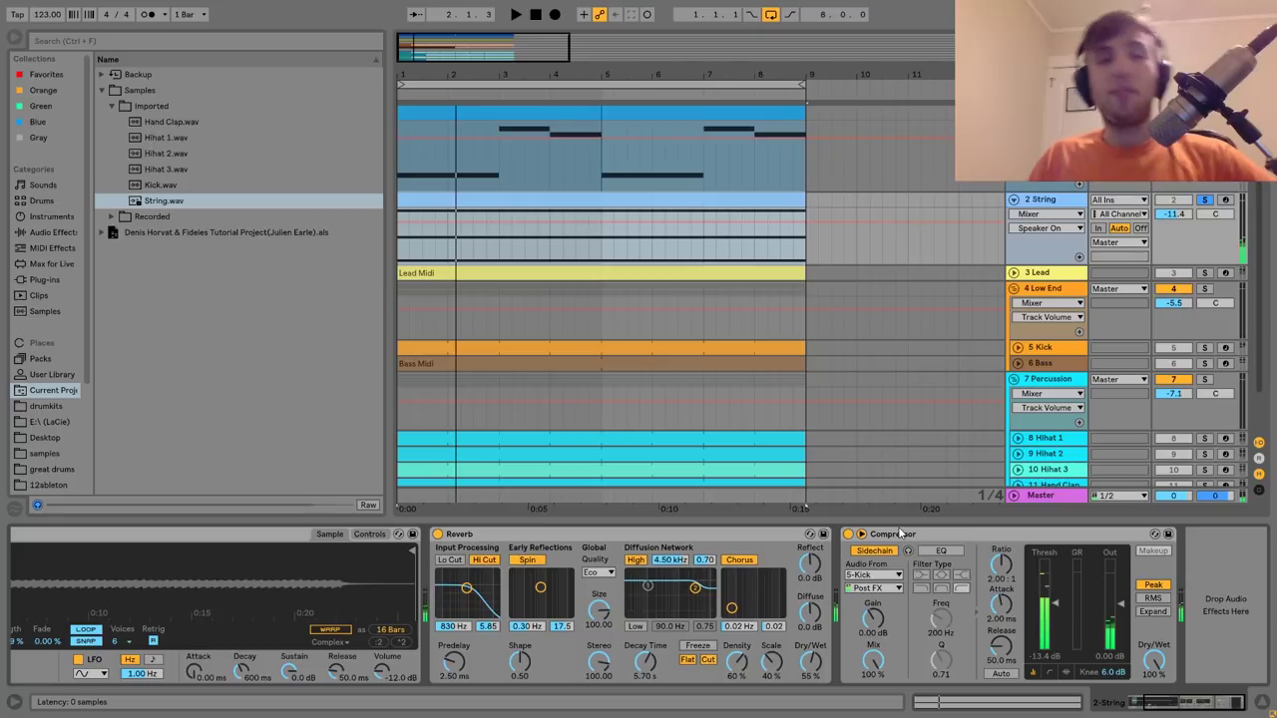
# Solo the Lead track, unfold it to show its clip and automation, and play it back.
pyautogui.click(1203, 273)
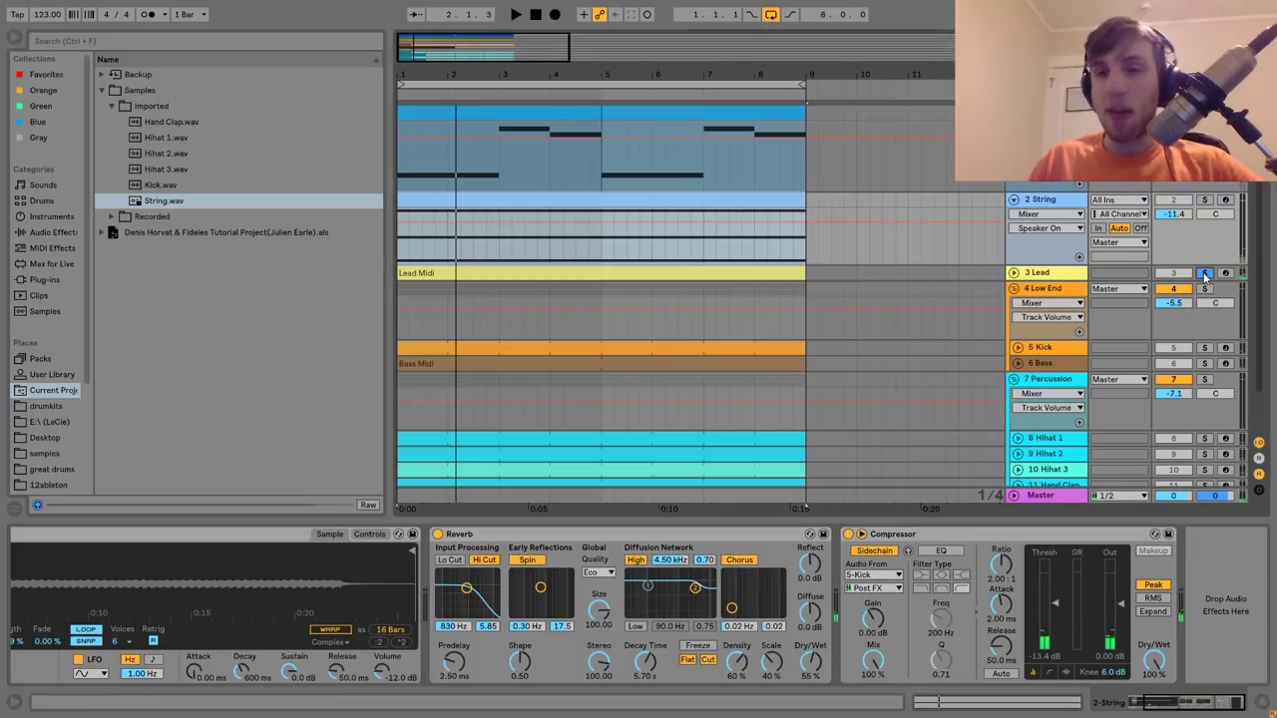
pyautogui.click(1040, 273)
pyautogui.click(1013, 273)
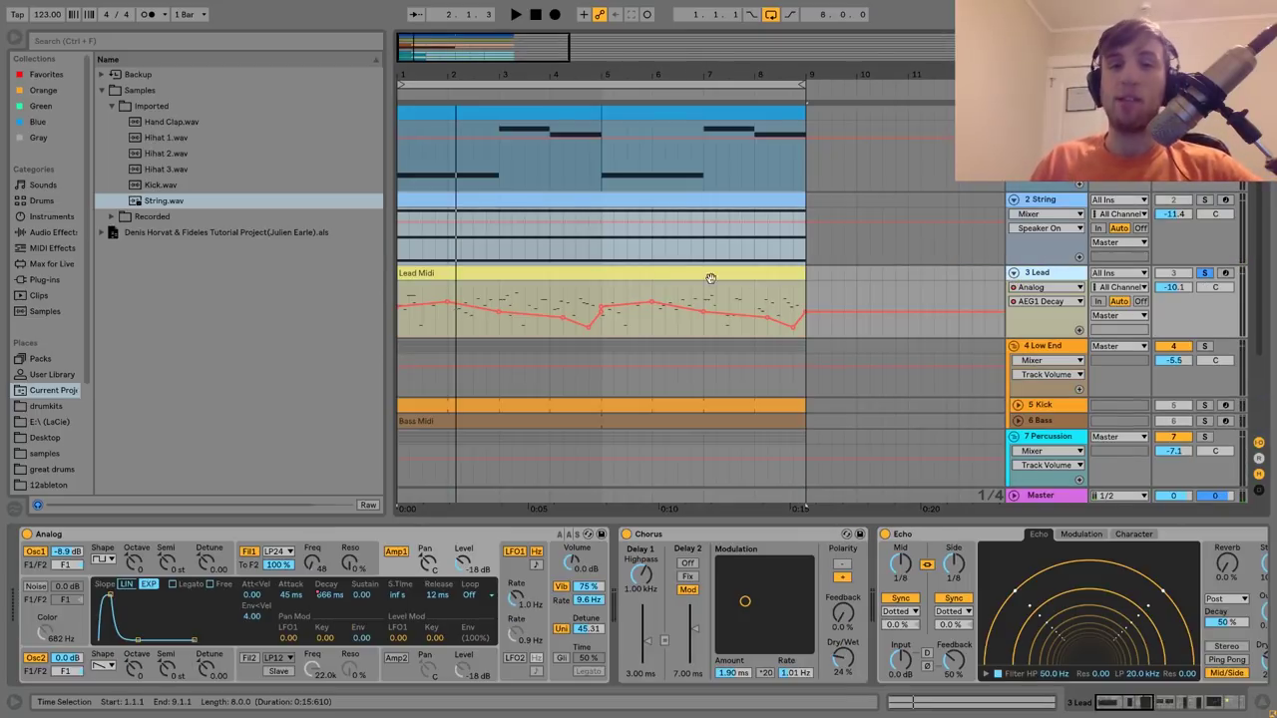
pyautogui.press('space')
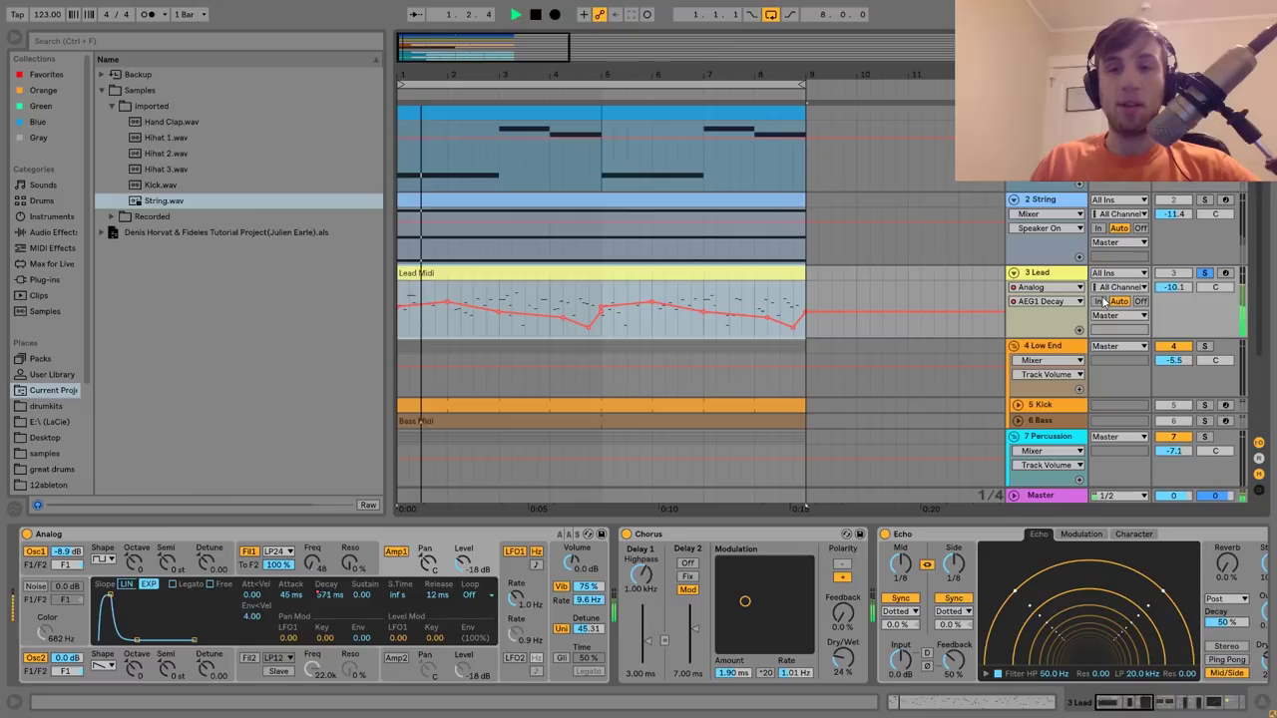
# Open the Lead Midi clip in an enlarged note editor scaled to show the full melody, and replay it.
pyautogui.doubleClick(713, 276)
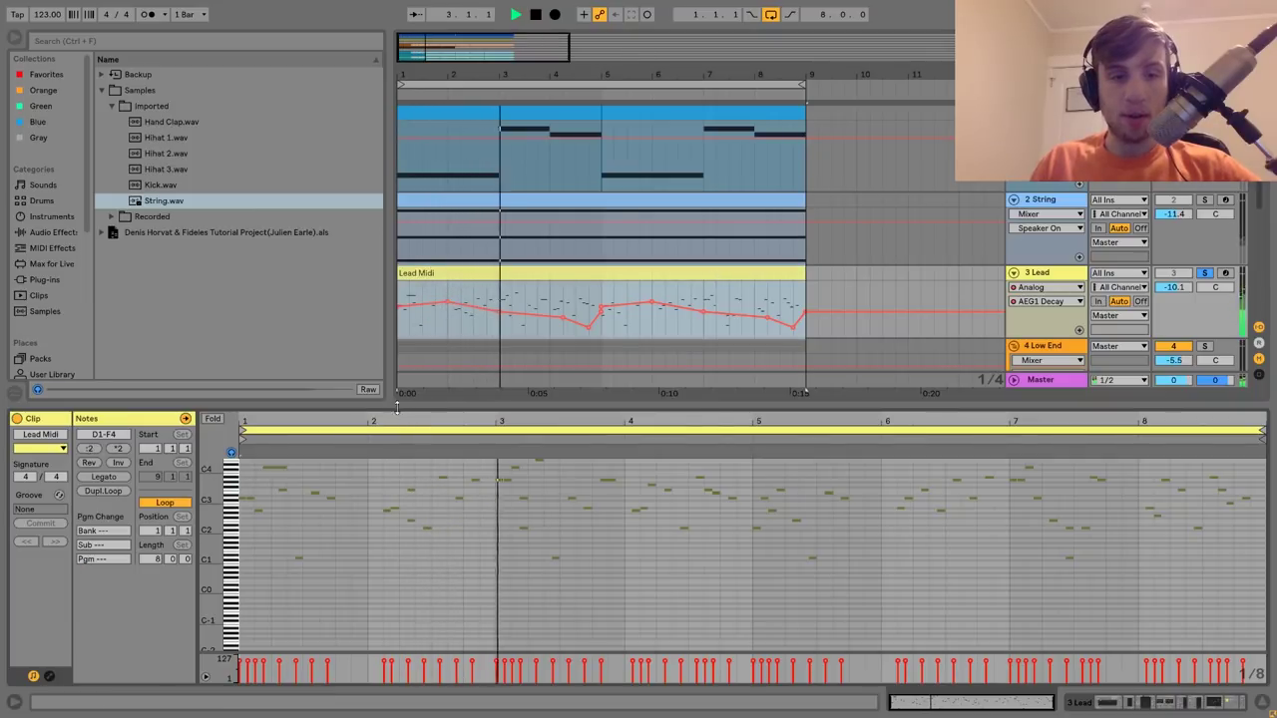
pyautogui.moveTo(397, 402); pyautogui.dragTo(397, 309)
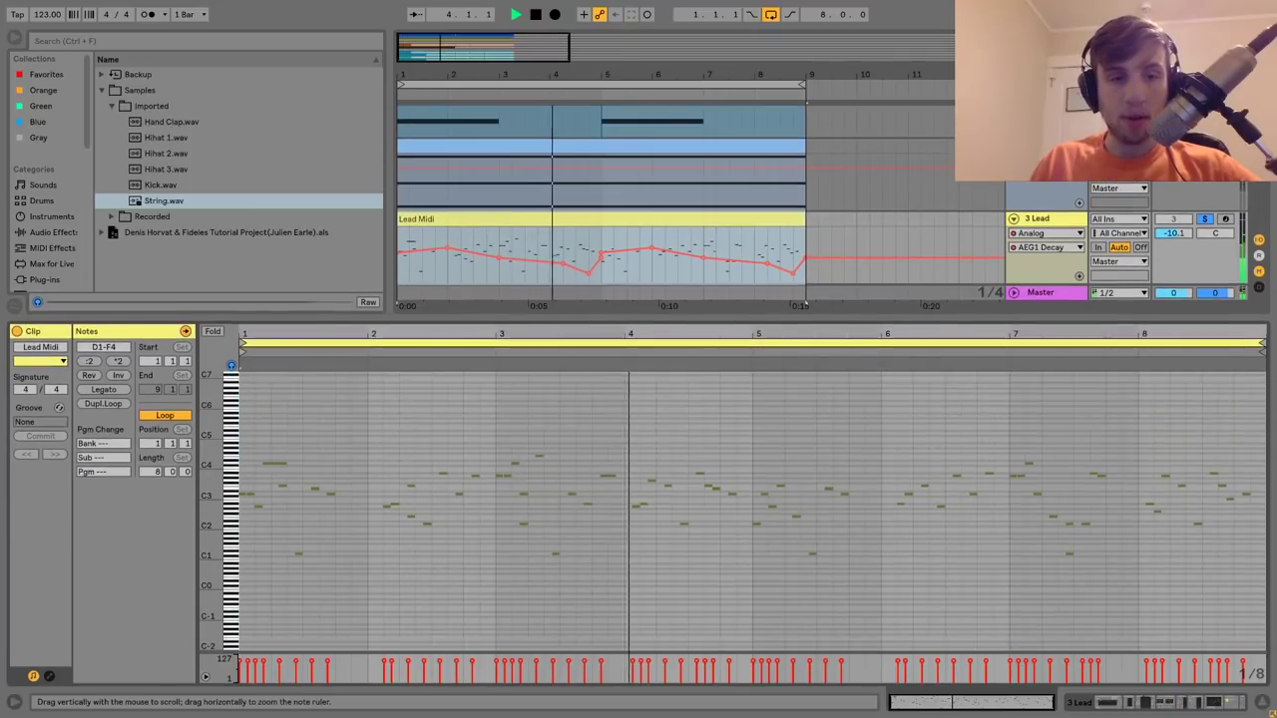
pyautogui.moveTo(230, 469); pyautogui.dragTo(196, 475)
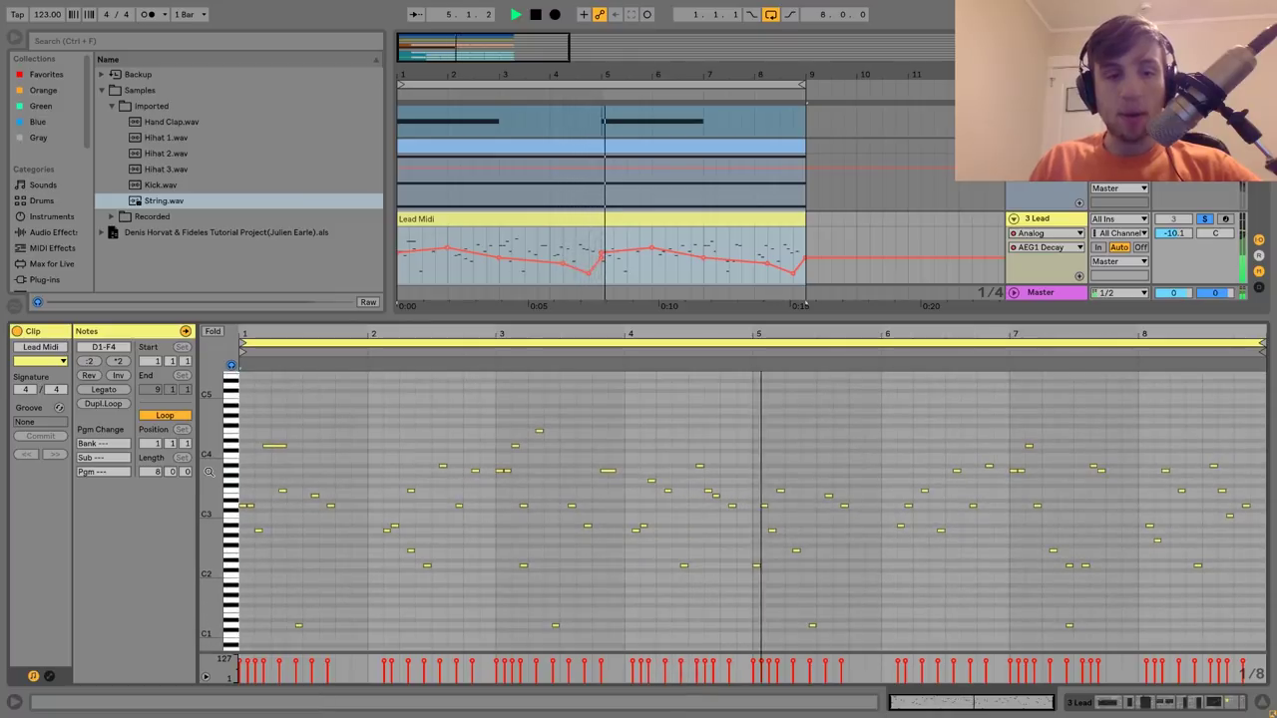
pyautogui.press('space')
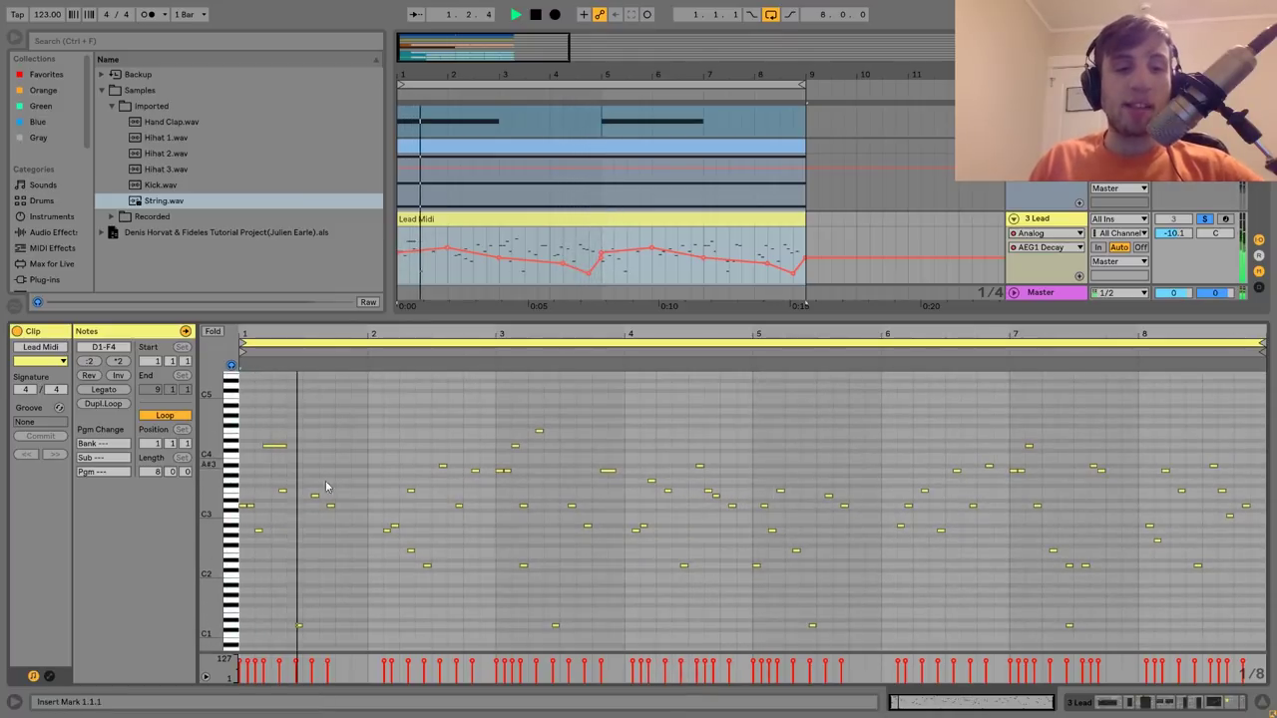
pyautogui.moveTo(214, 477); pyautogui.dragTo(204, 478)
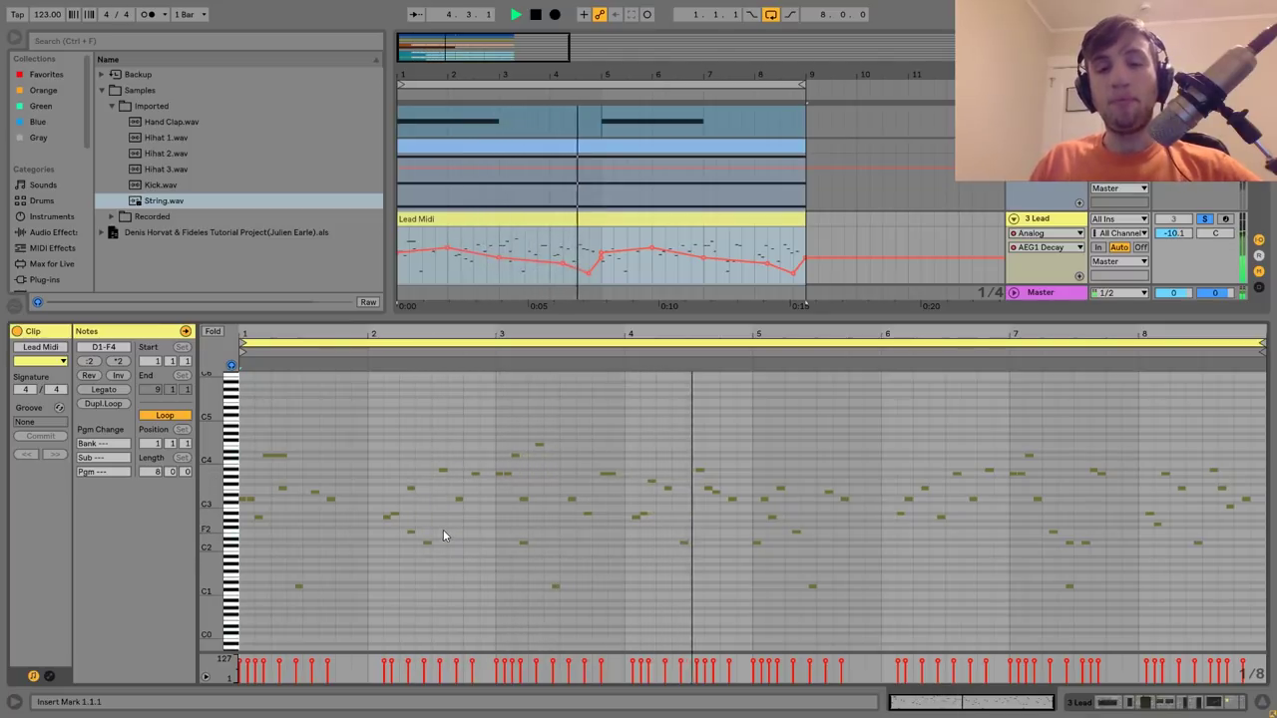
# Stop playback and examine the lead melody's opening notes, selecting the F3 note, the D3-E3 pair and the A2-A#2 pair.
pyautogui.click(249, 499)
pyautogui.press('space')
pyautogui.click(282, 491)
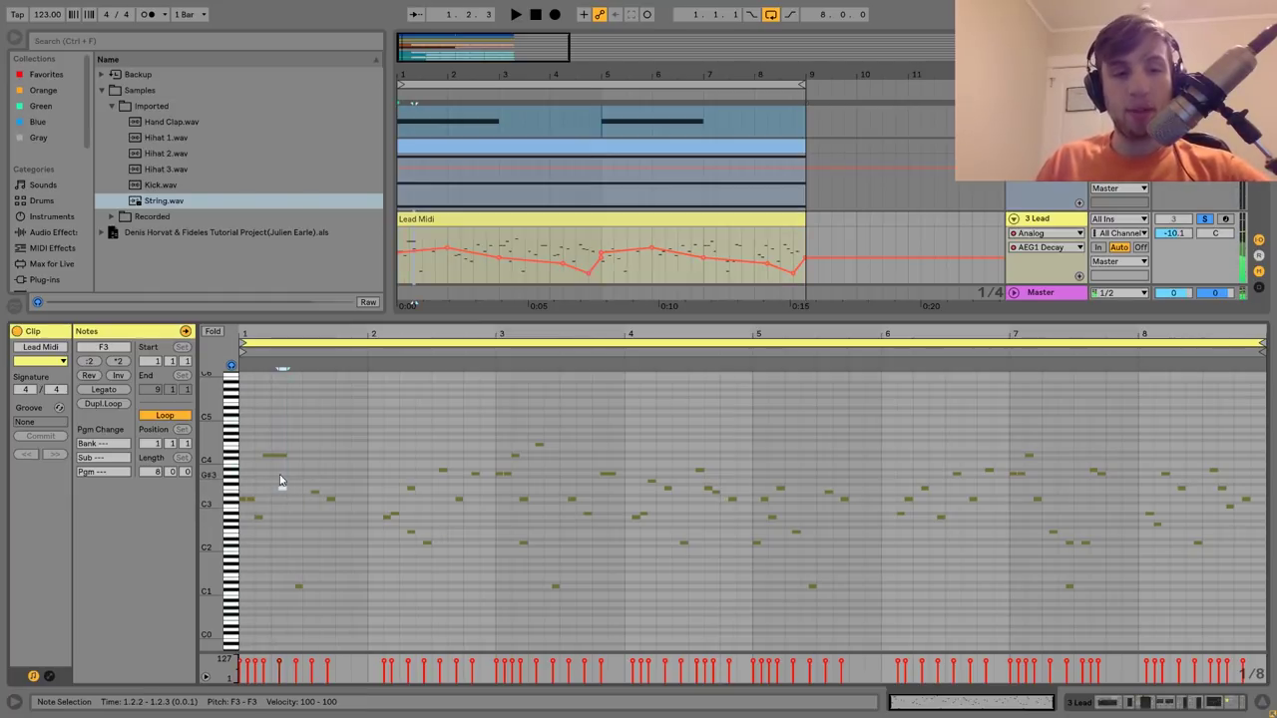
pyautogui.click(272, 457)
pyautogui.click(322, 494)
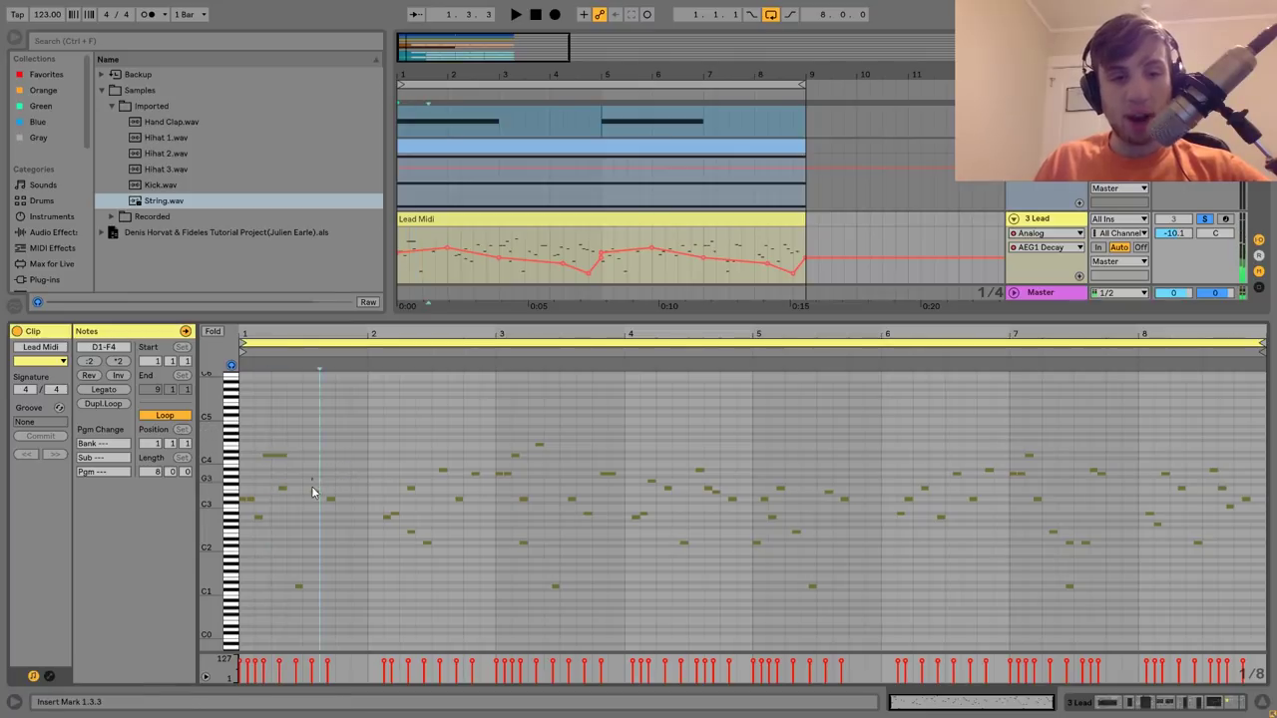
pyautogui.moveTo(328, 512); pyautogui.dragTo(315, 488)
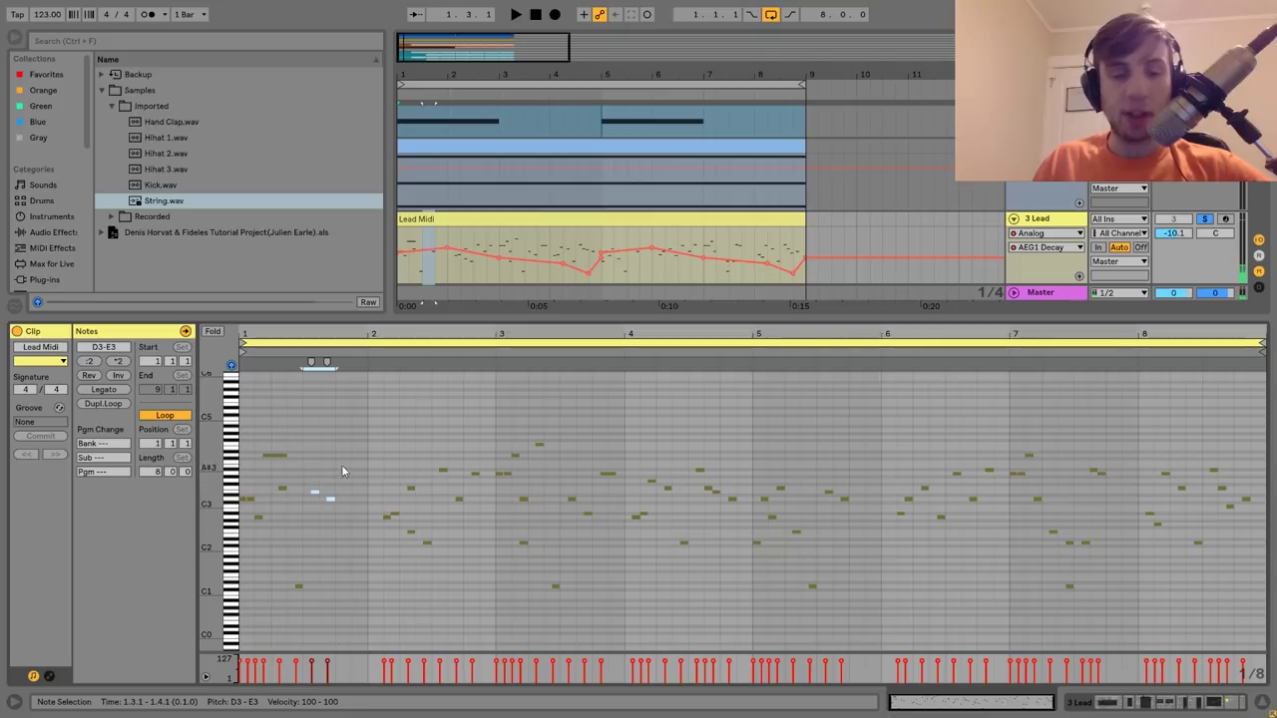
pyautogui.moveTo(360, 502); pyautogui.dragTo(387, 540)
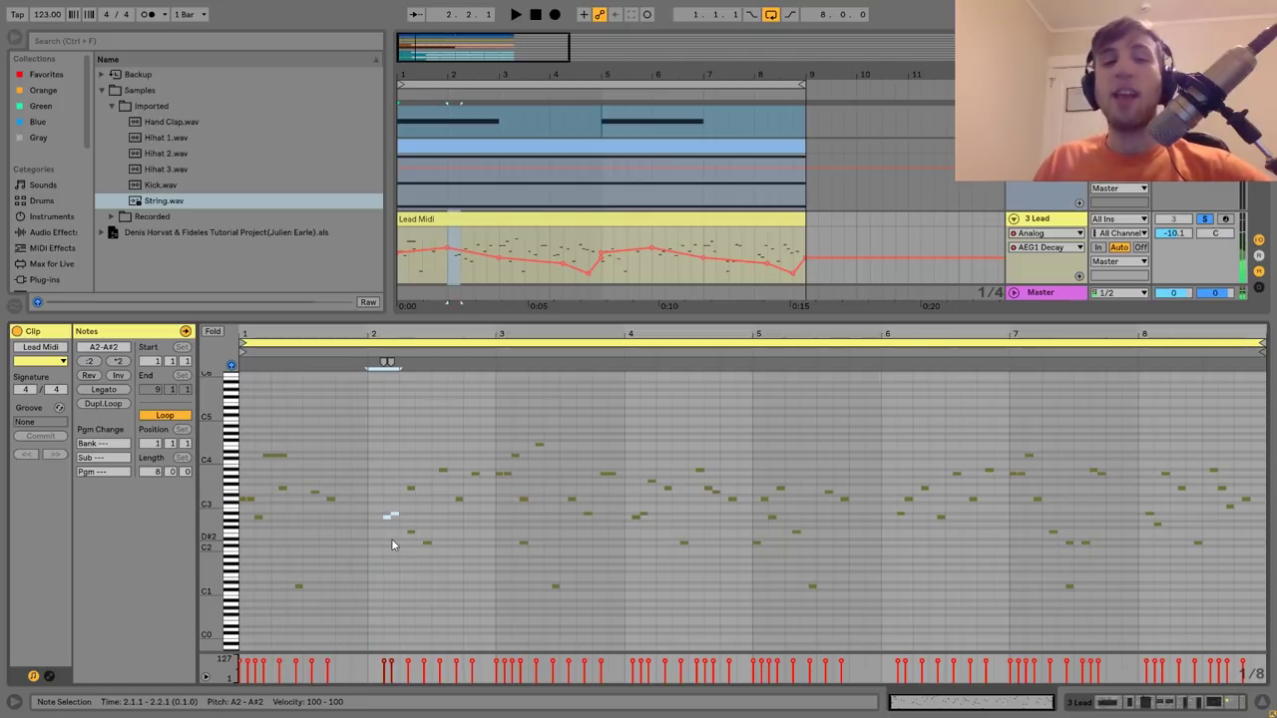
# Unsolo the Lead track, show its devices and play it back within the full mix.
pyautogui.press('space')
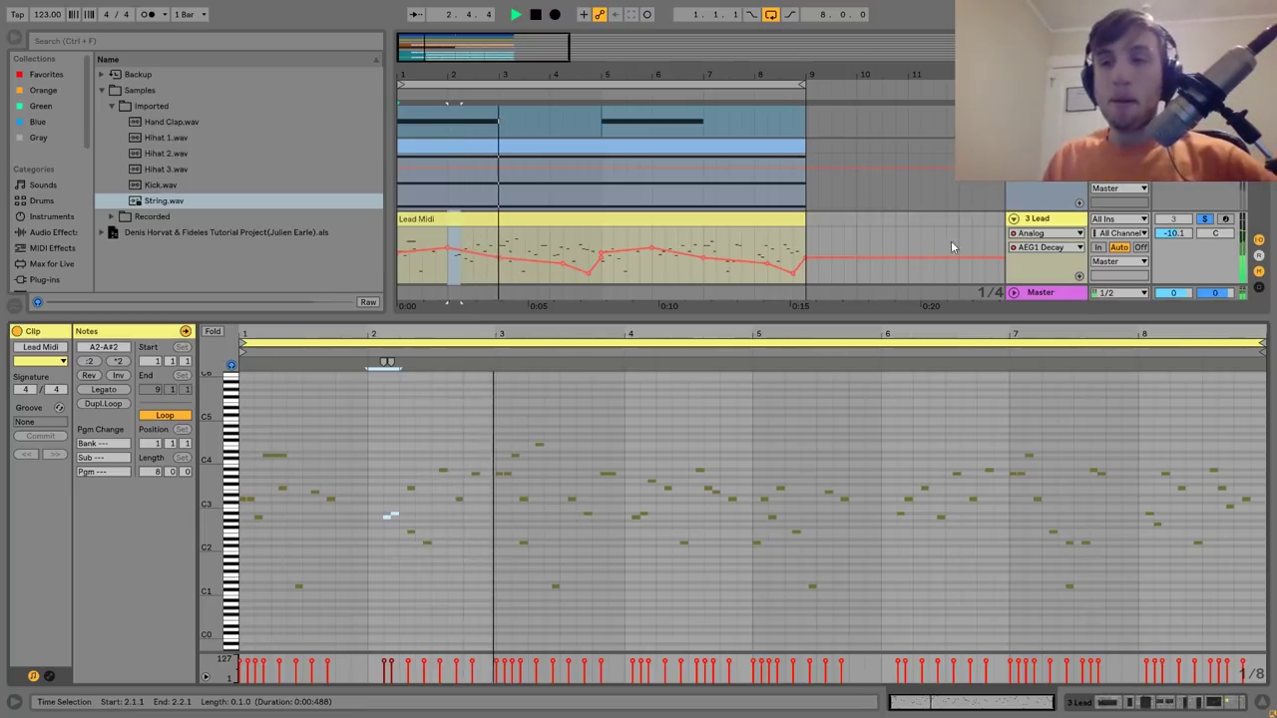
pyautogui.click(1053, 221)
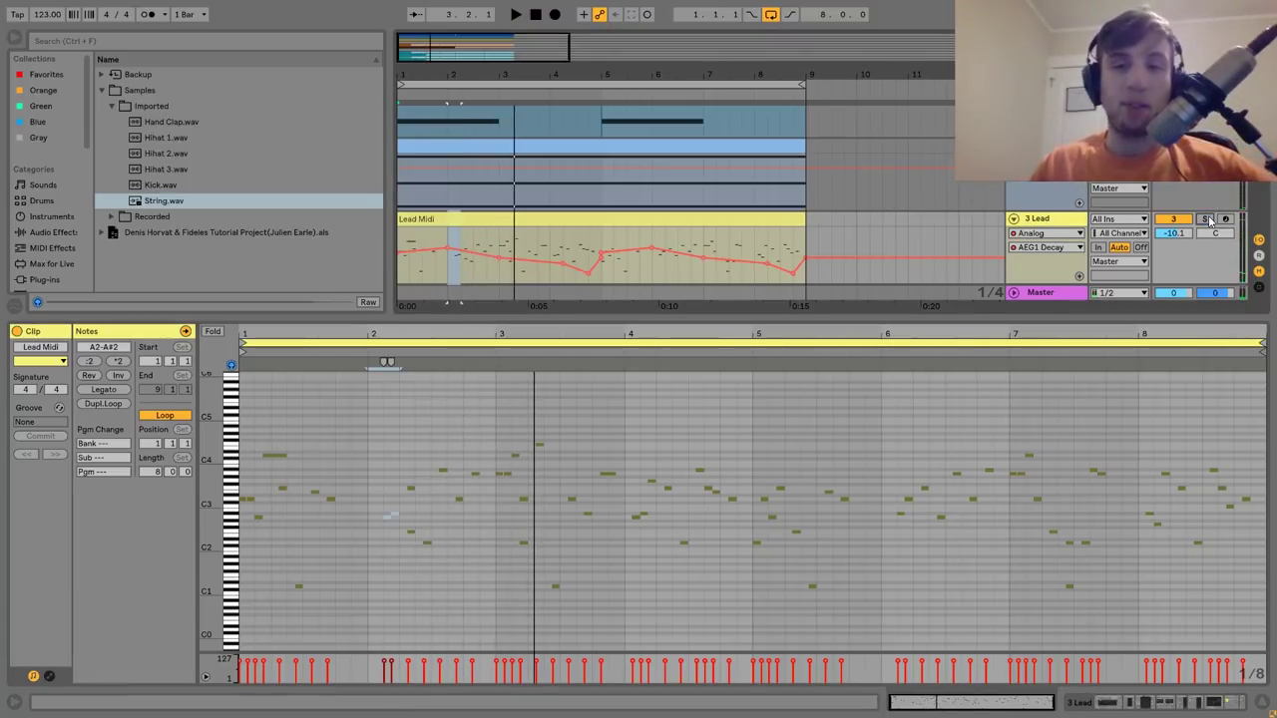
pyautogui.doubleClick(1043, 220)
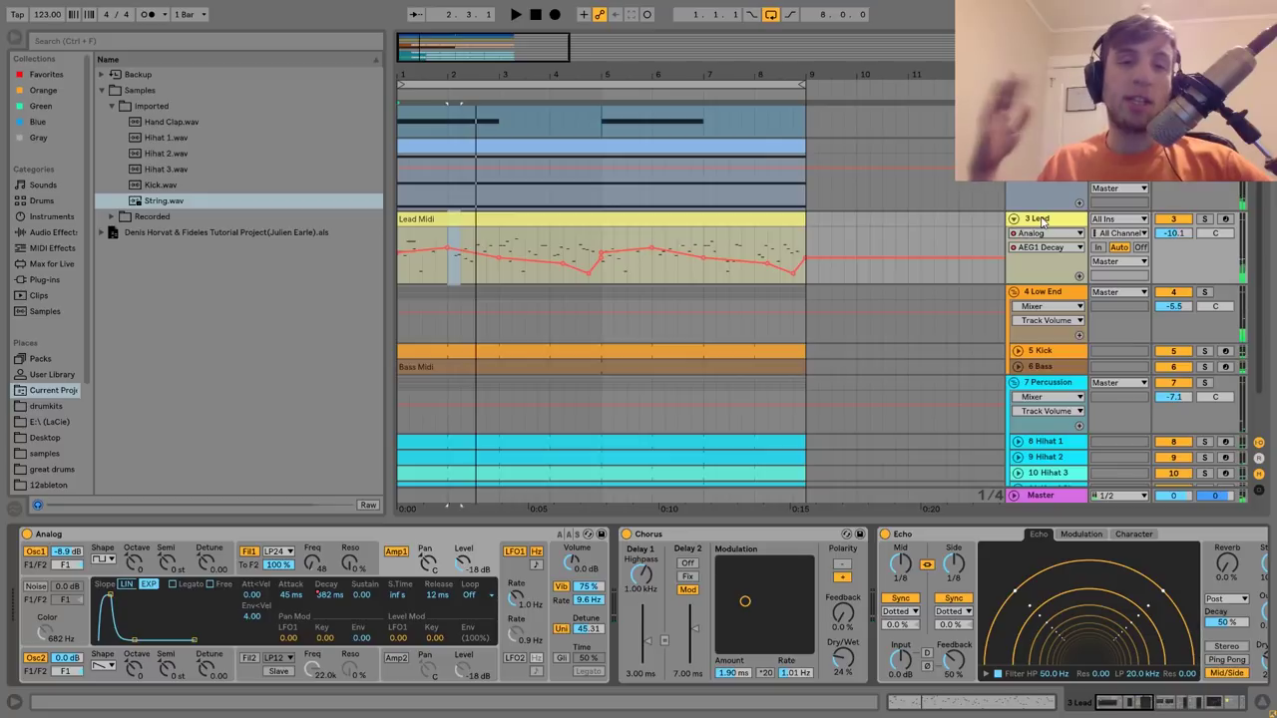
pyautogui.press('space')
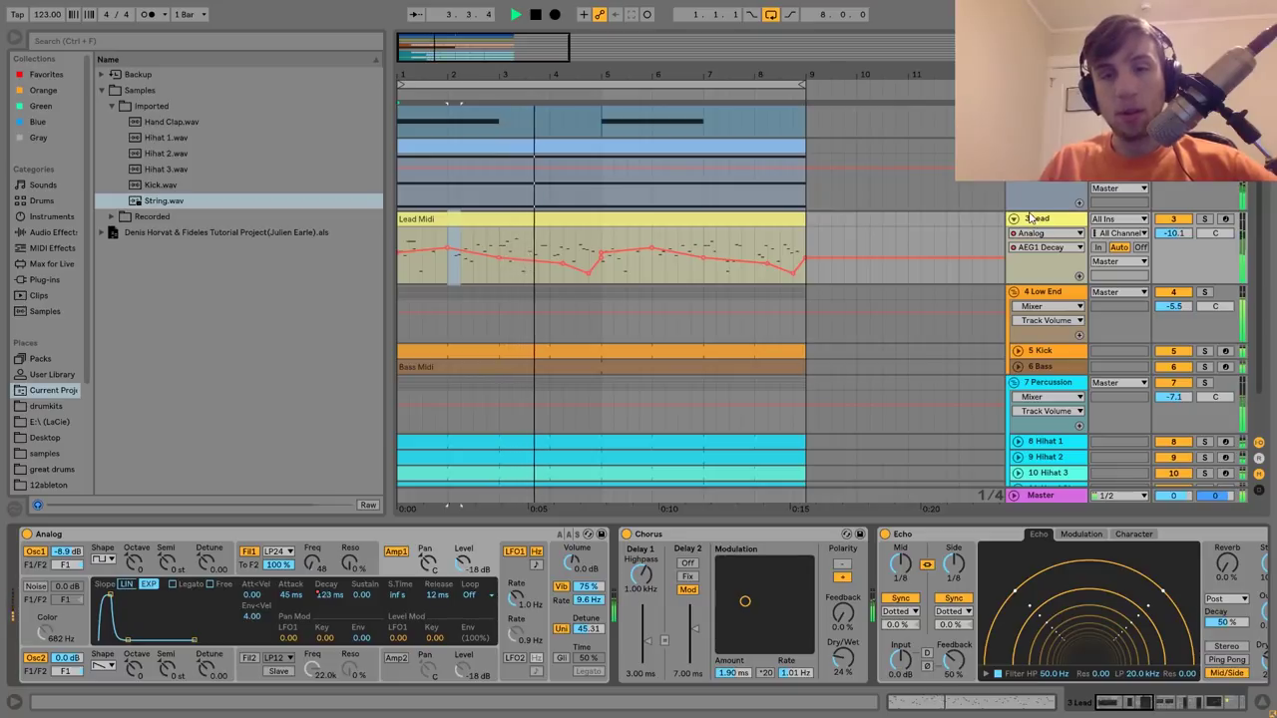
pyautogui.press('space')
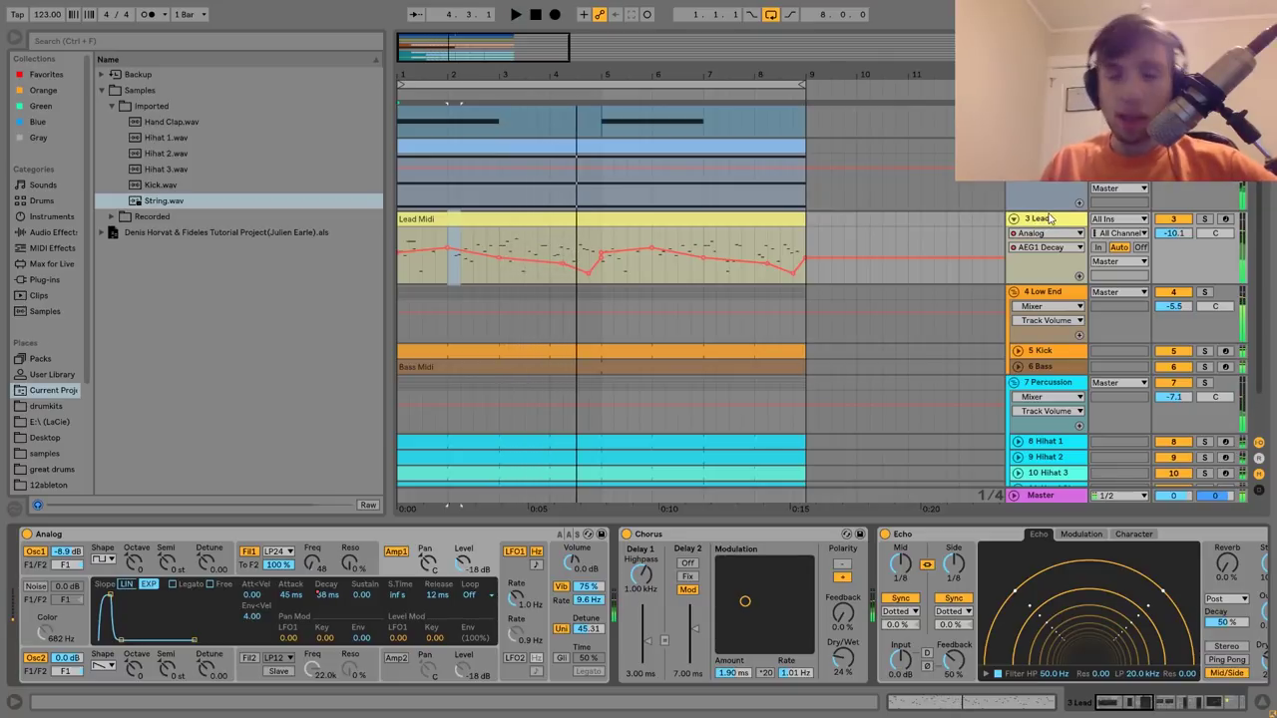
# Solo the Lead track again and examine the oscillator shapes and oscillator 1 pitch settings in Analog.
pyautogui.click(1204, 220)
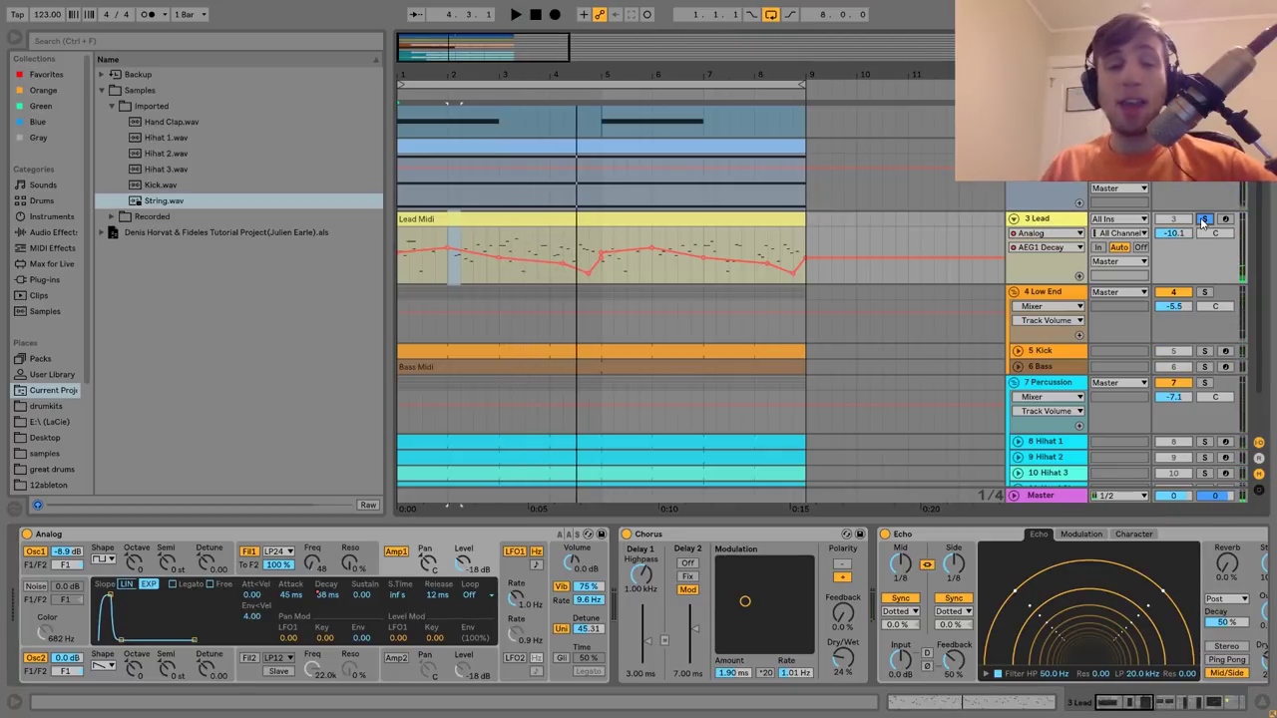
pyautogui.click(100, 570)
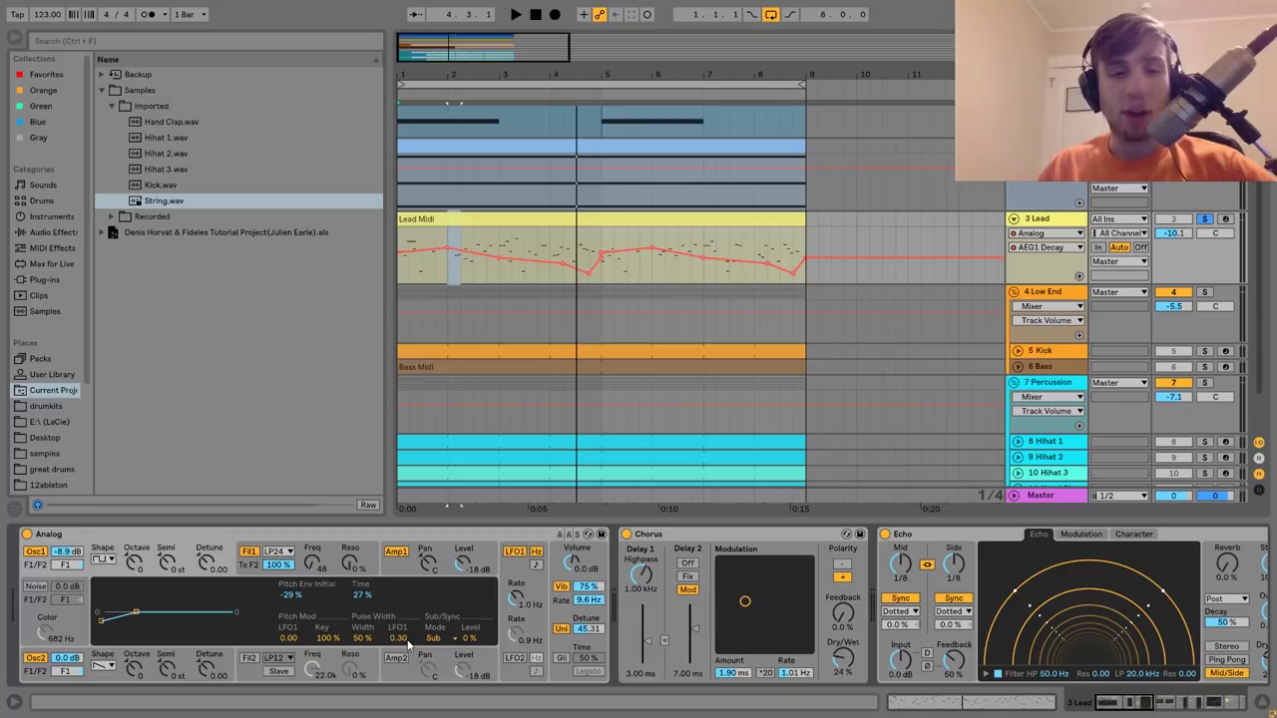
pyautogui.click(103, 679)
pyautogui.click(85, 561)
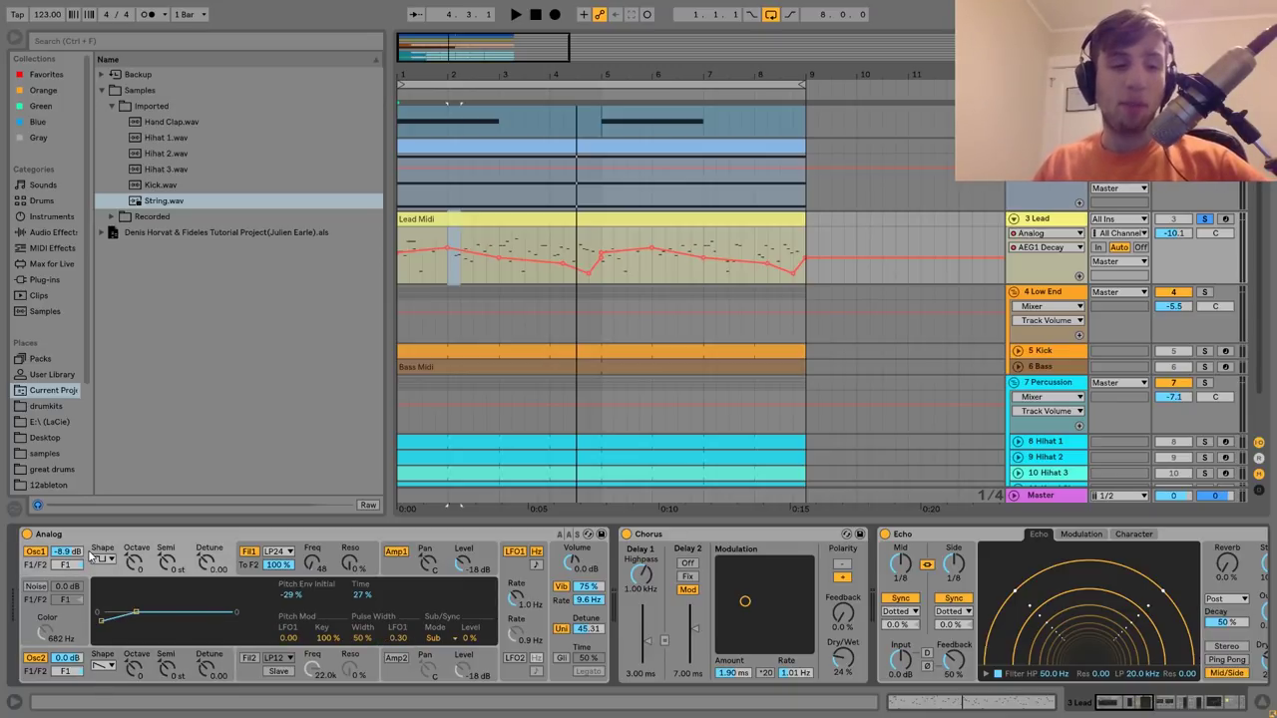
# Select oscillator 1's Pitch Env Initial parameter in Analog and play the soloed lead to hear its pitch envelope.
pyautogui.press('space')
pyautogui.press('space')
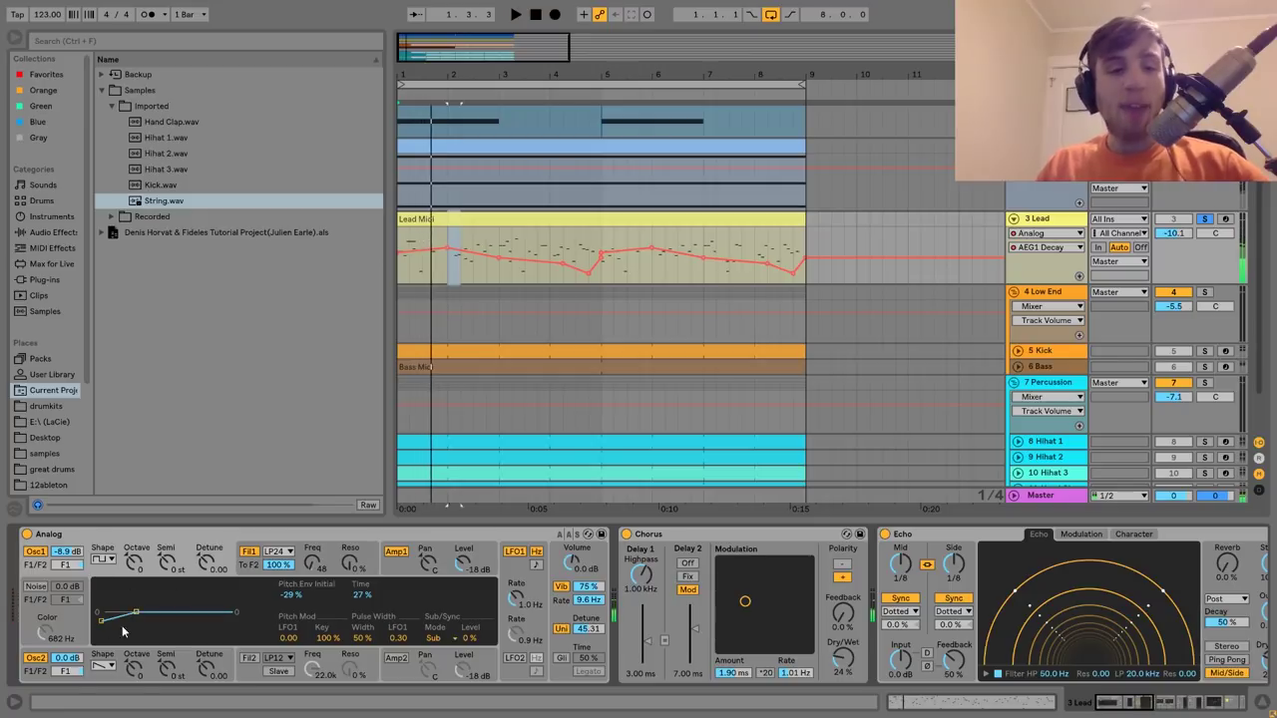
pyautogui.click(292, 595)
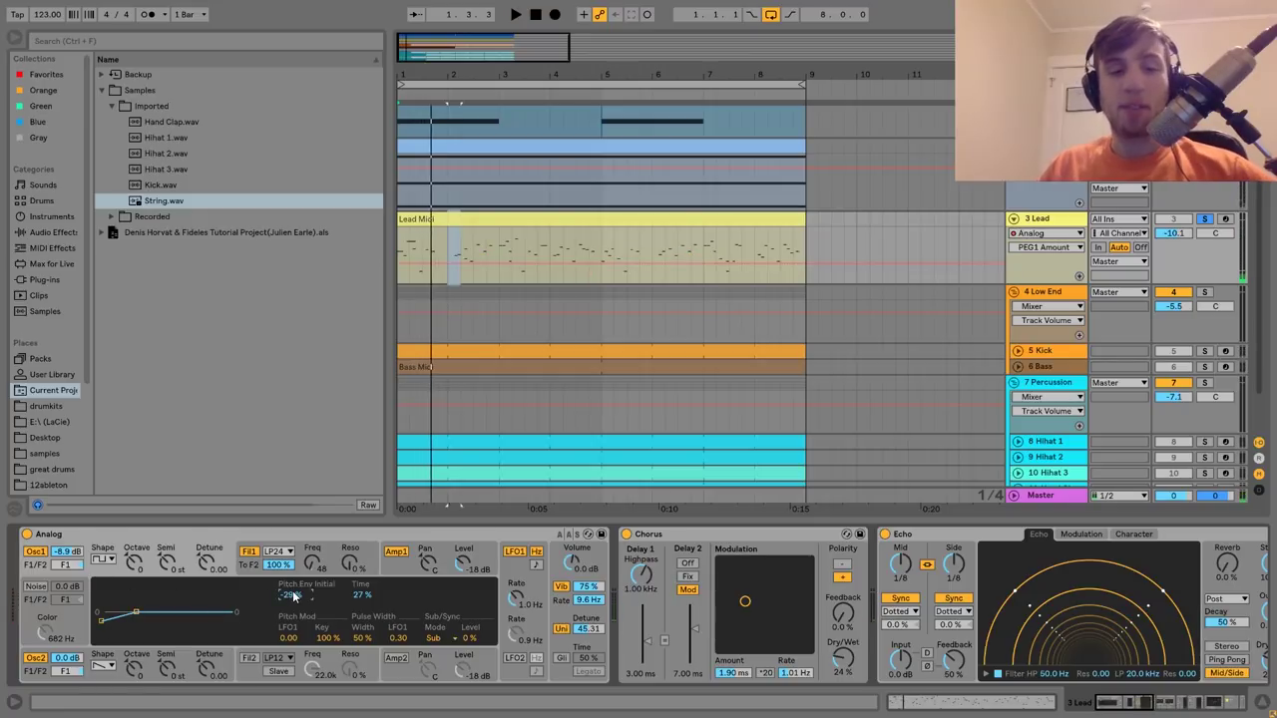
pyautogui.press('space')
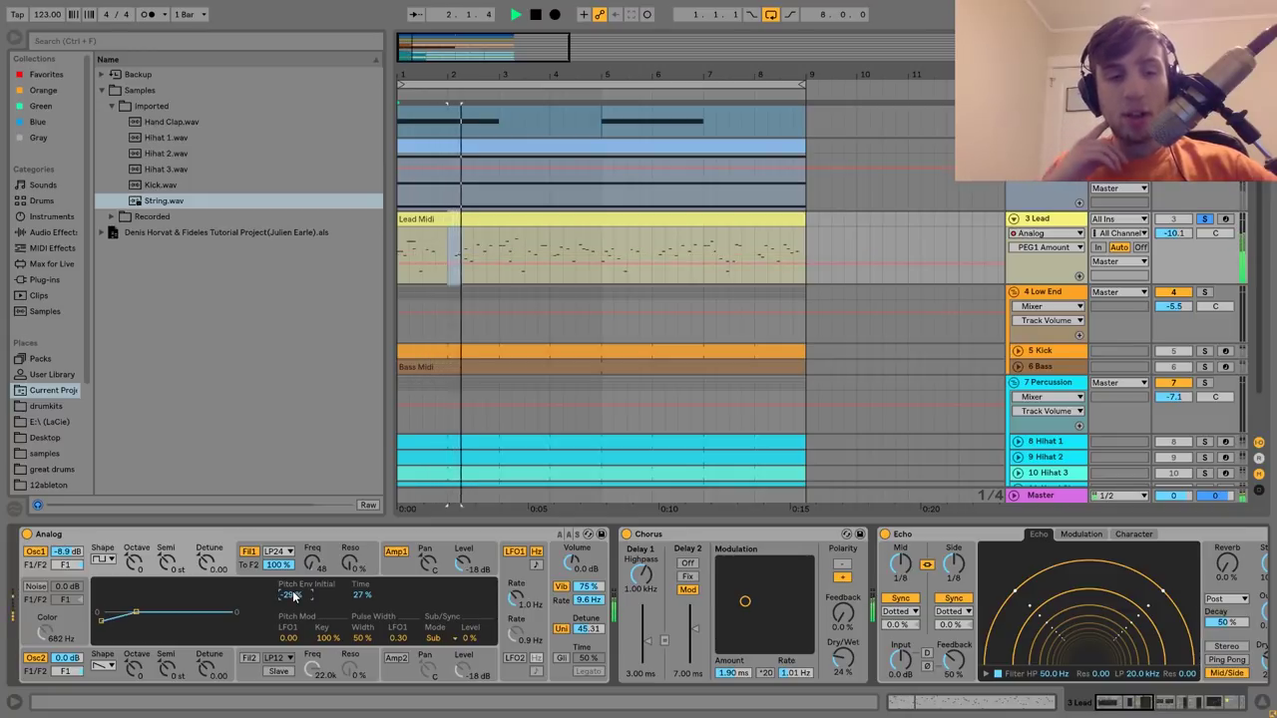
pyautogui.press('space')
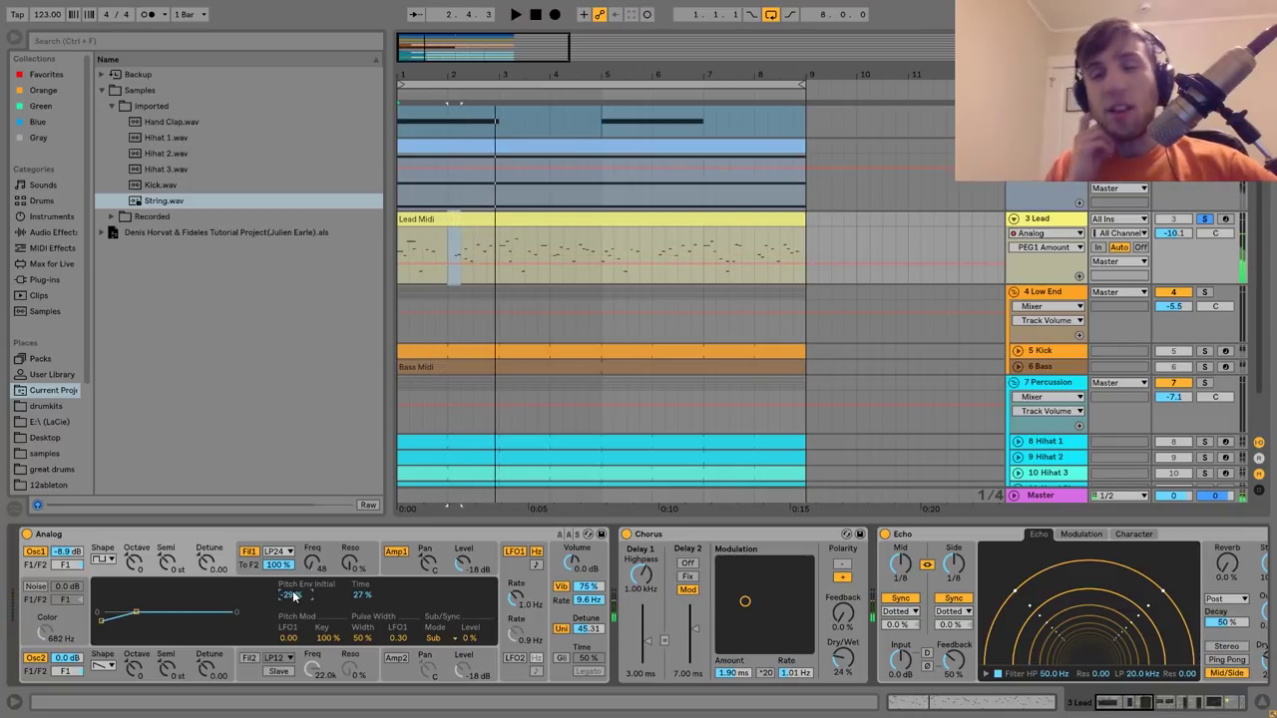
# Play the soloed lead, examine filter 1's envelope in Analog and display the automation of its decay.
pyautogui.press('space')
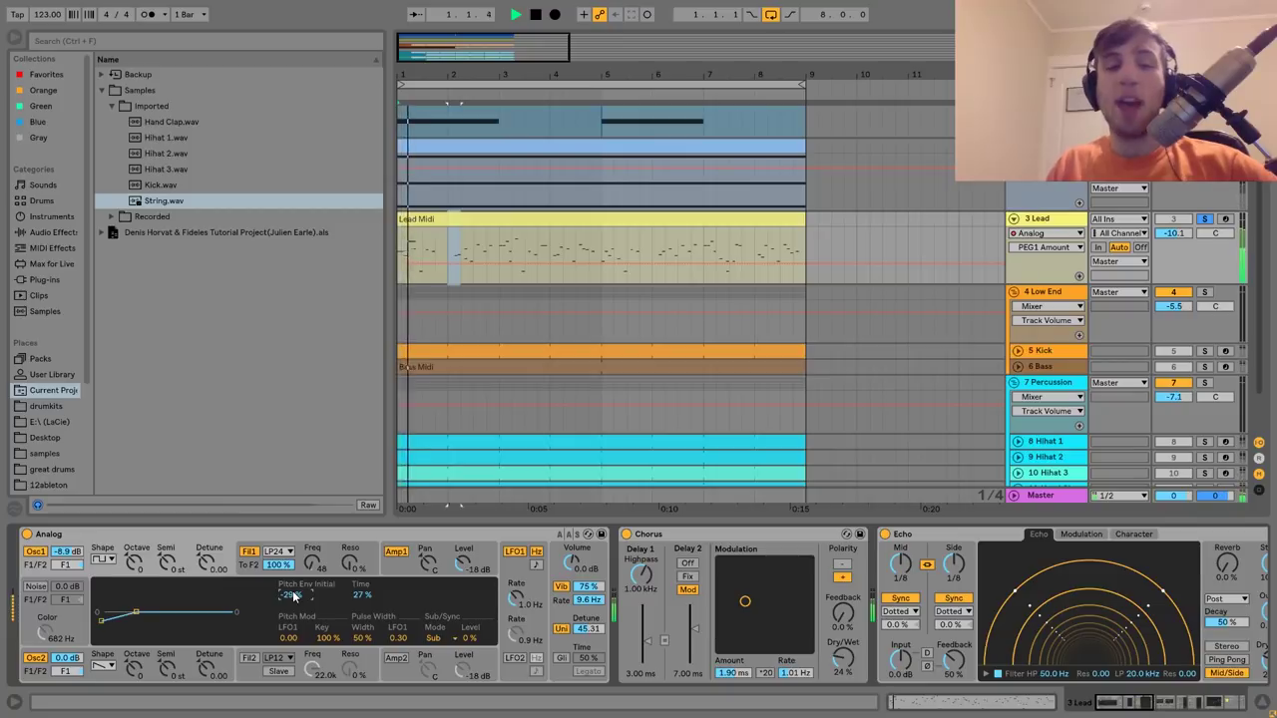
pyautogui.click(246, 565)
pyautogui.press('space')
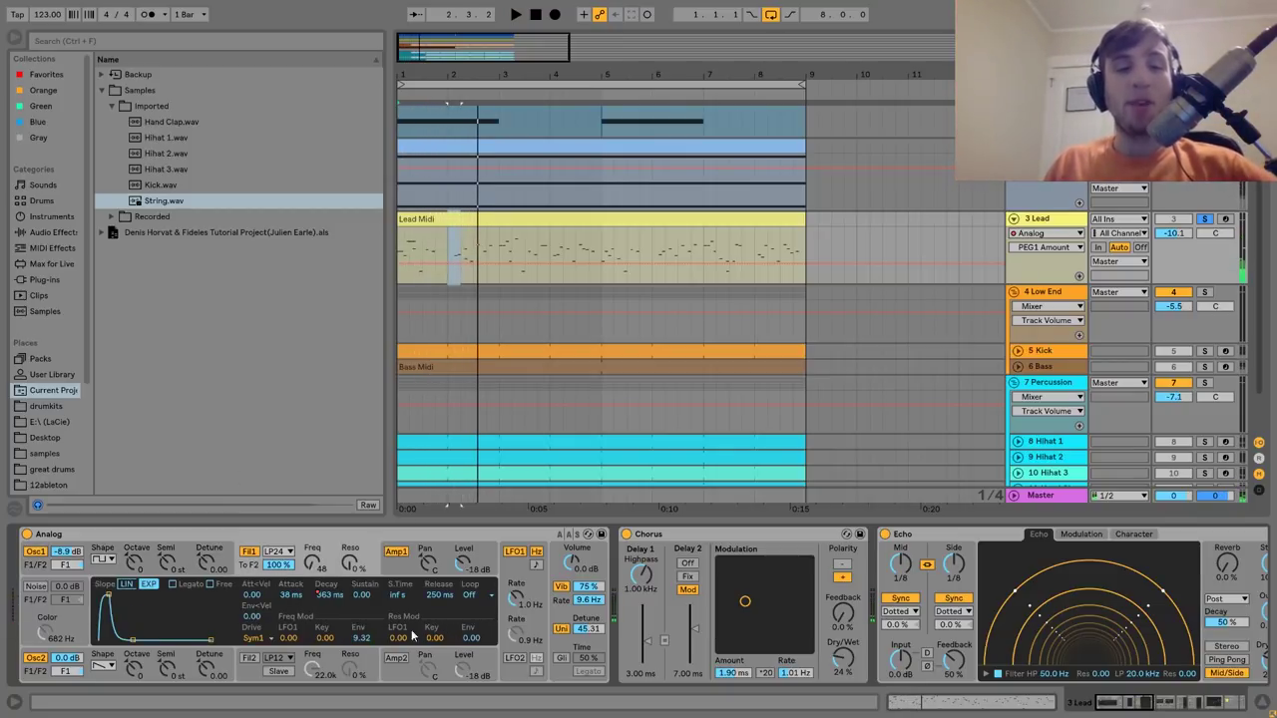
pyautogui.rightClick(324, 598)
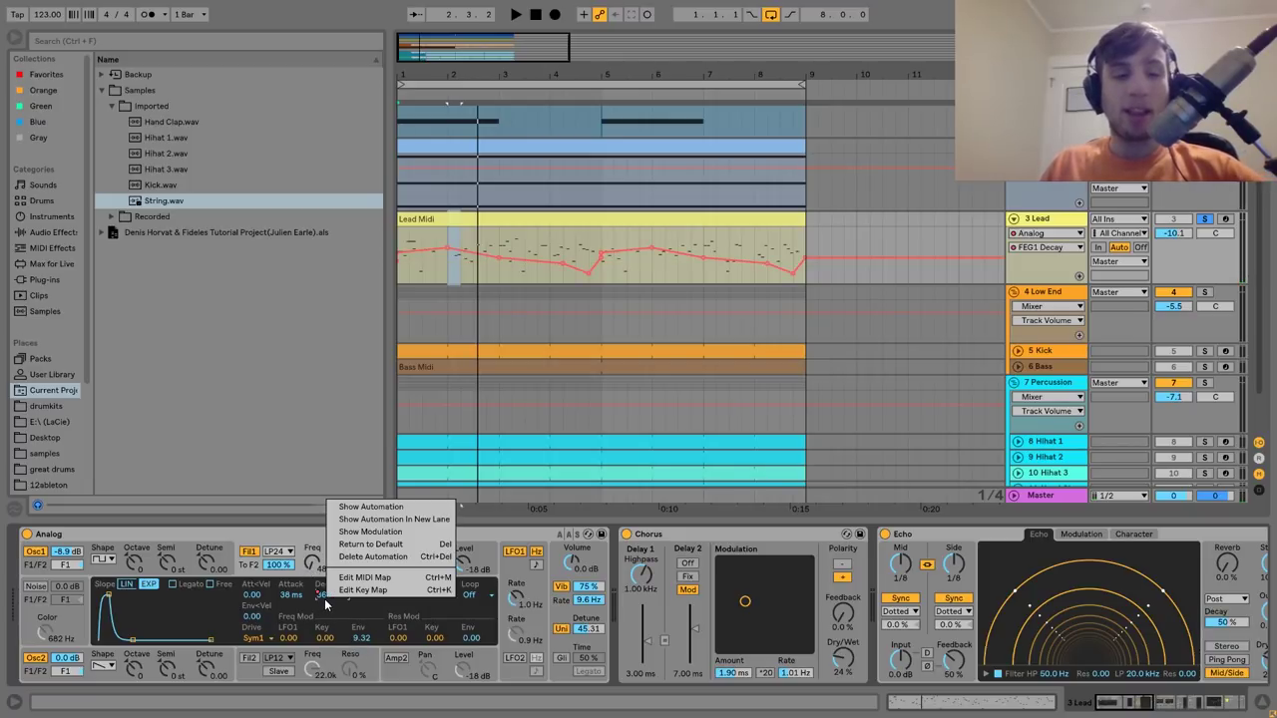
# Play the lead while comparing the amp 1 envelope with the filter 1 envelope and its automated decay in Analog.
pyautogui.click(498, 552)
pyautogui.click(489, 551)
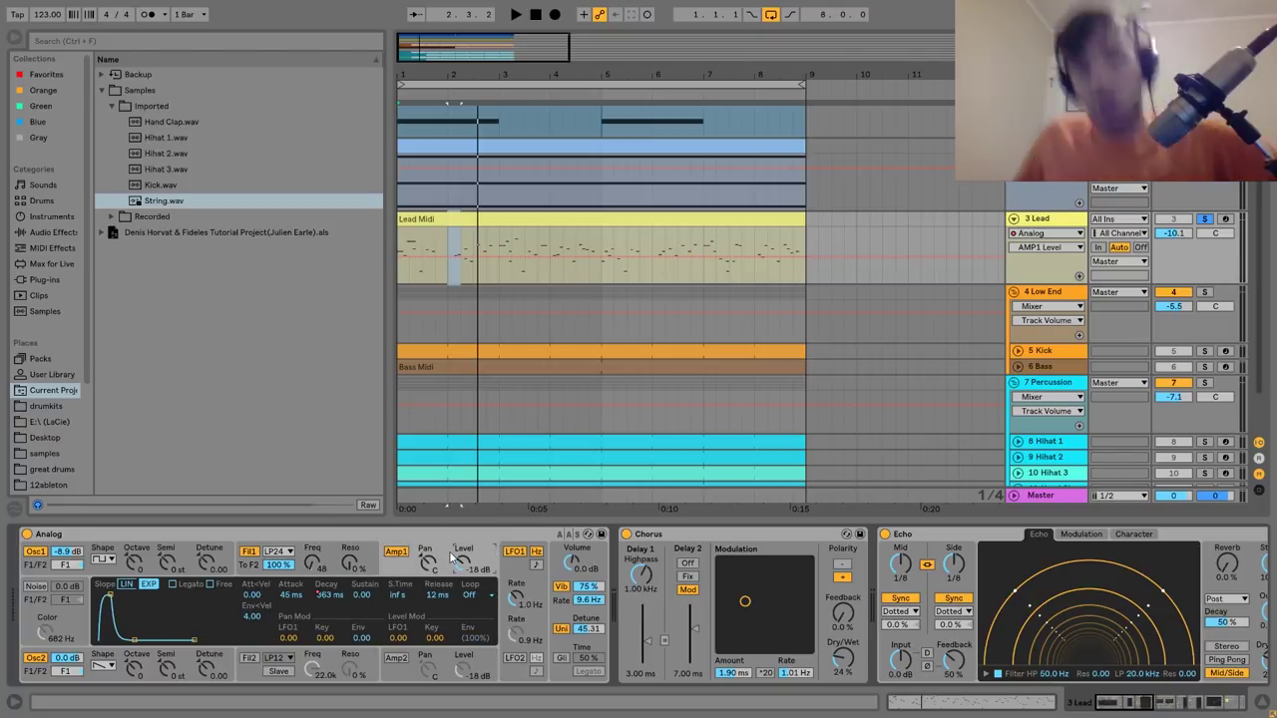
pyautogui.press('space')
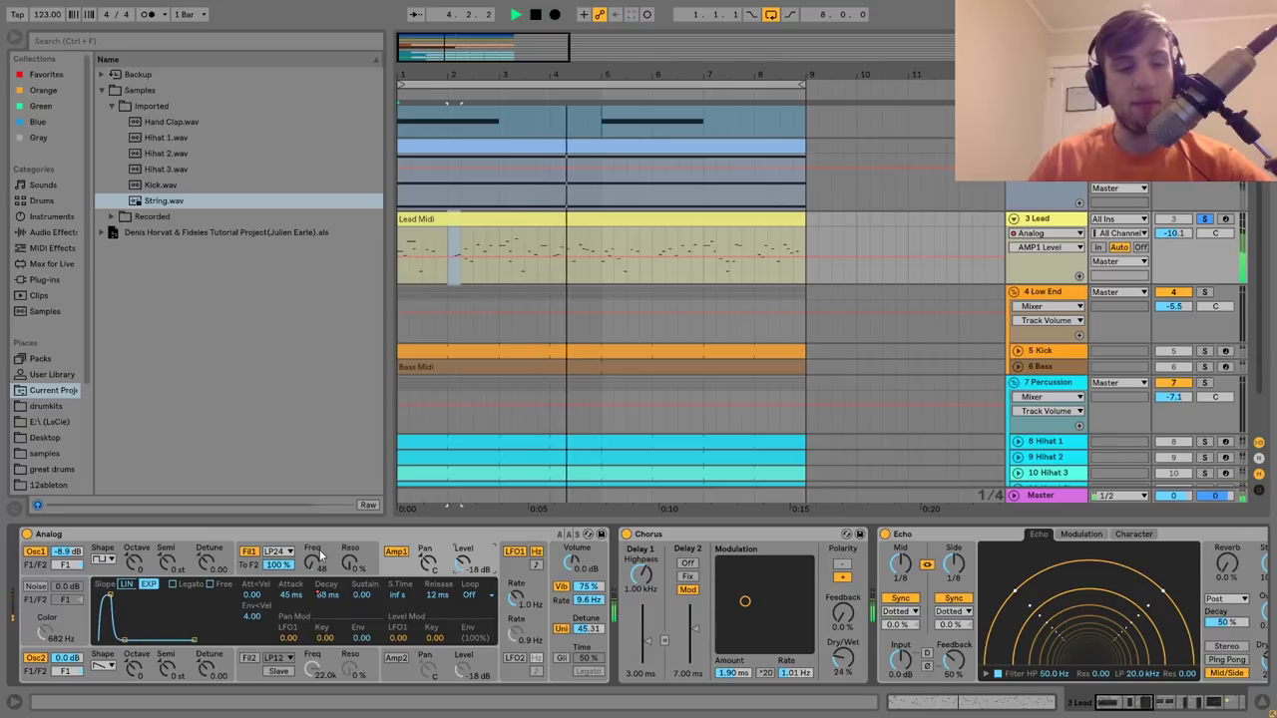
pyautogui.click(317, 551)
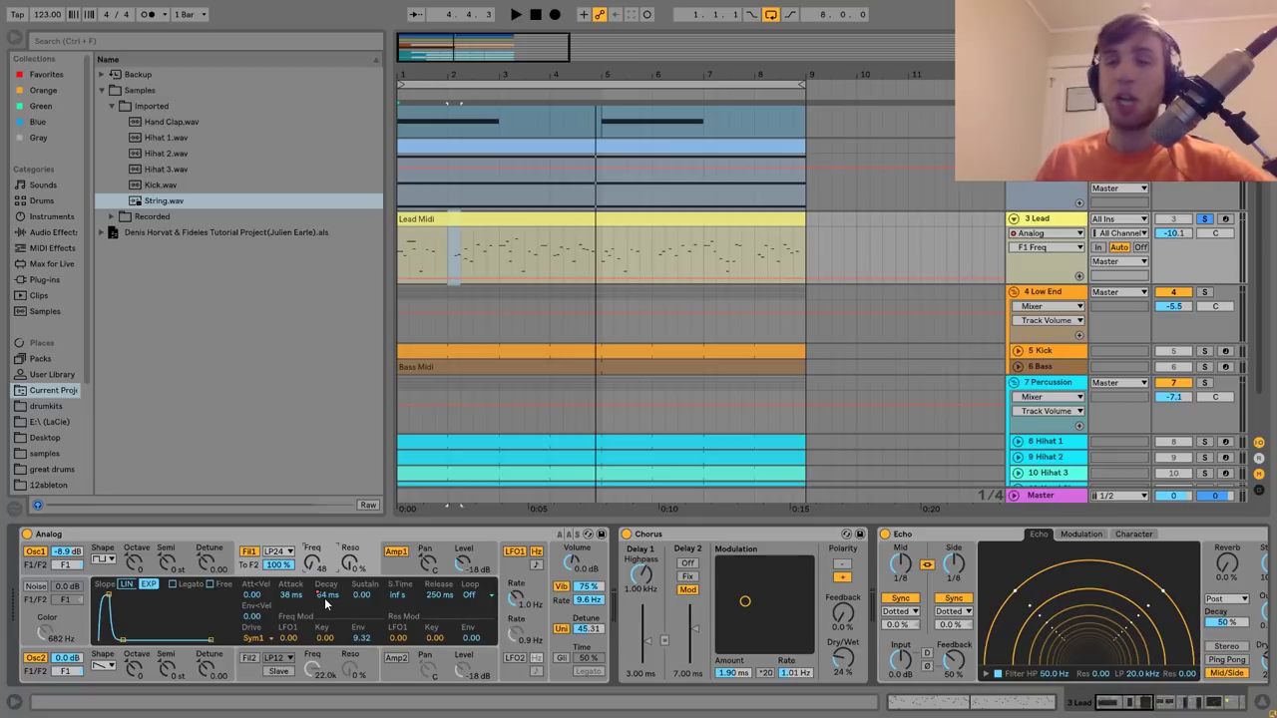
pyautogui.moveTo(324, 597); pyautogui.dragTo(329, 602)
pyautogui.press('space')
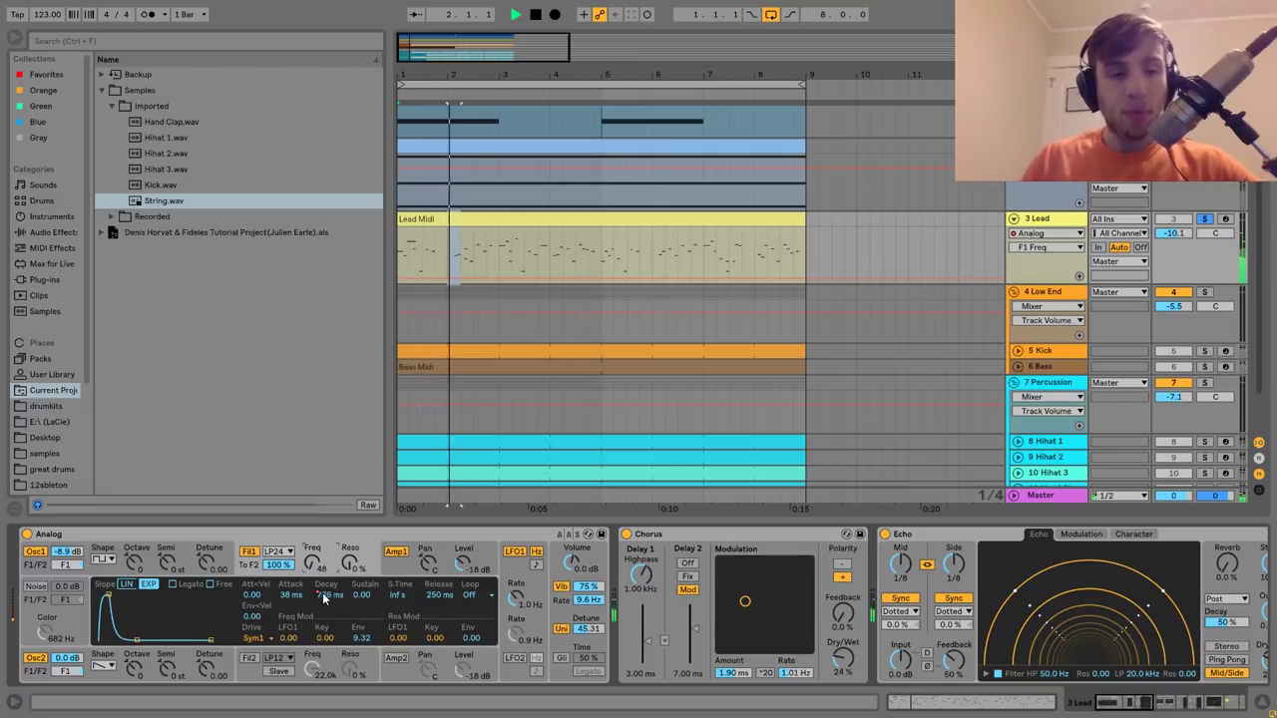
# Examine the amp 1 envelope during playback and display its decay automation on the Lead track.
pyautogui.click(391, 569)
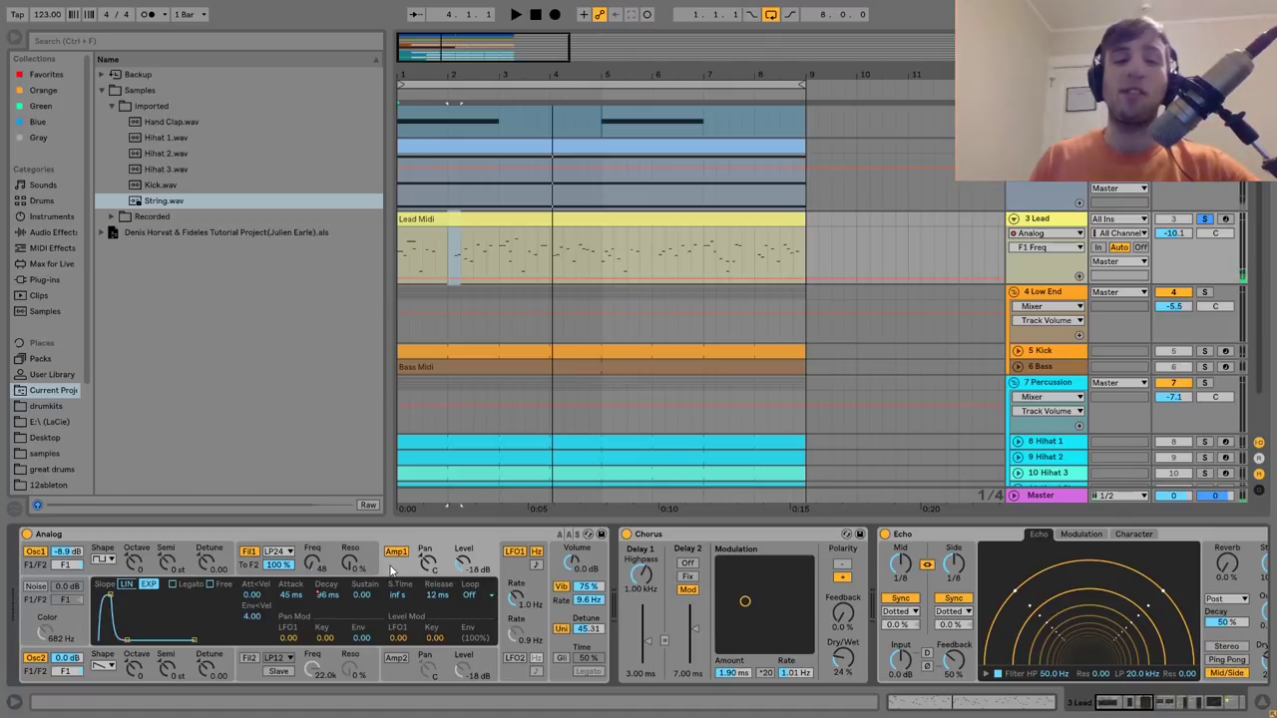
pyautogui.press('space')
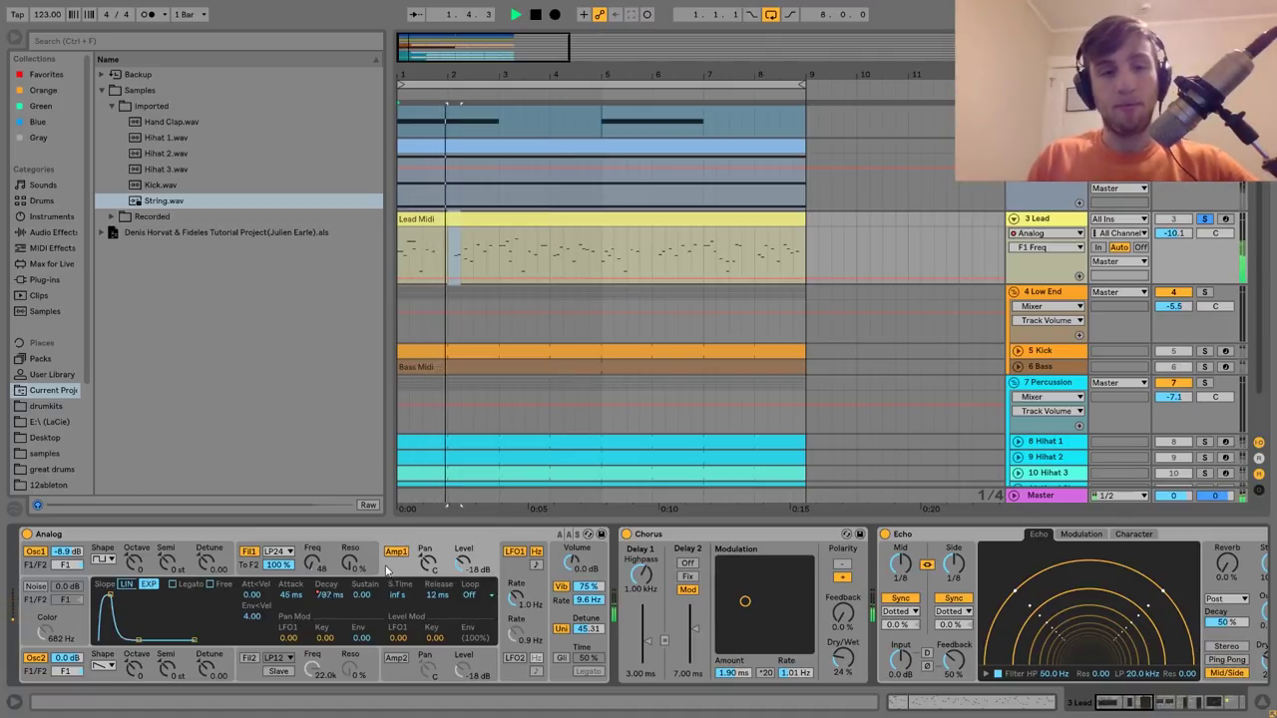
pyautogui.press('space')
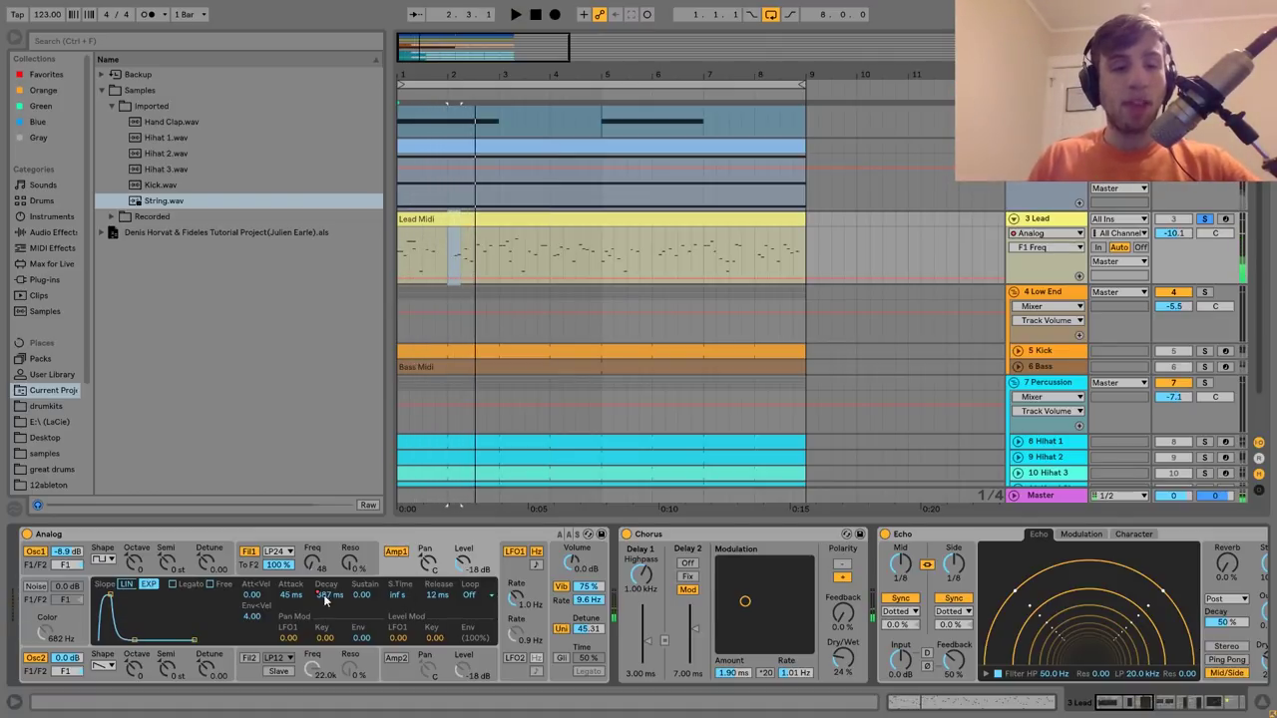
pyautogui.press('space')
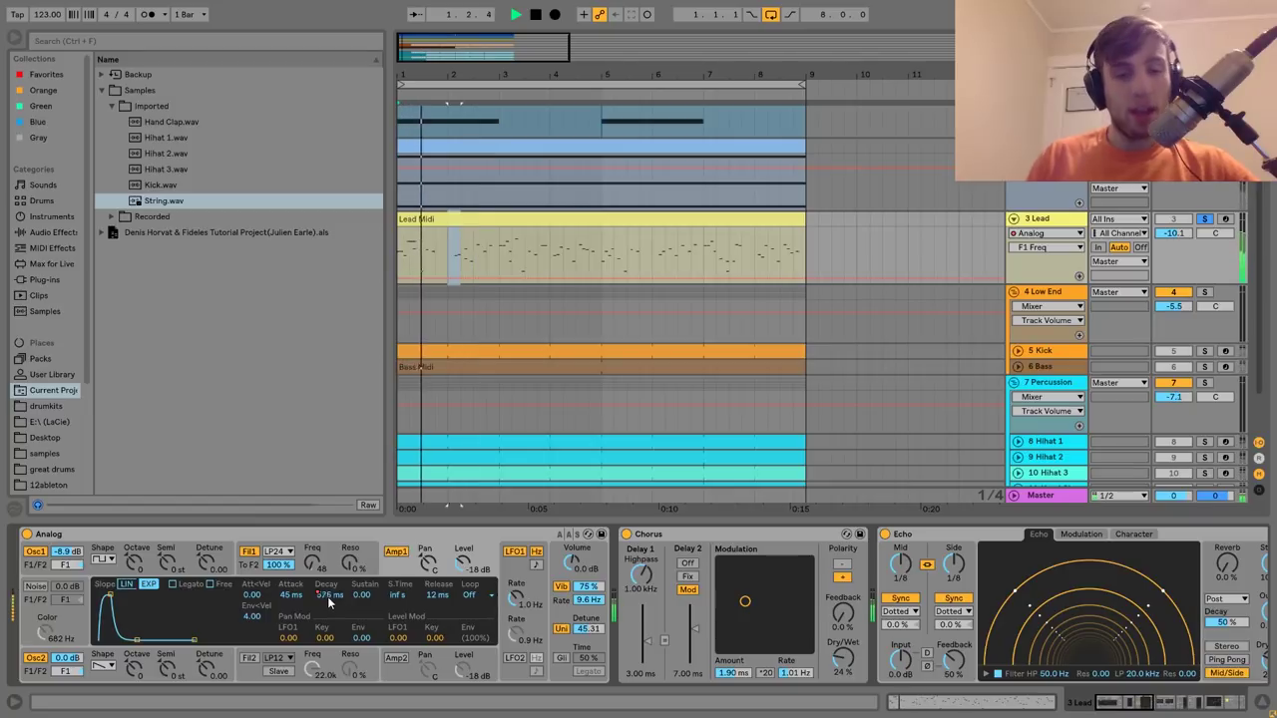
pyautogui.rightClick(327, 595)
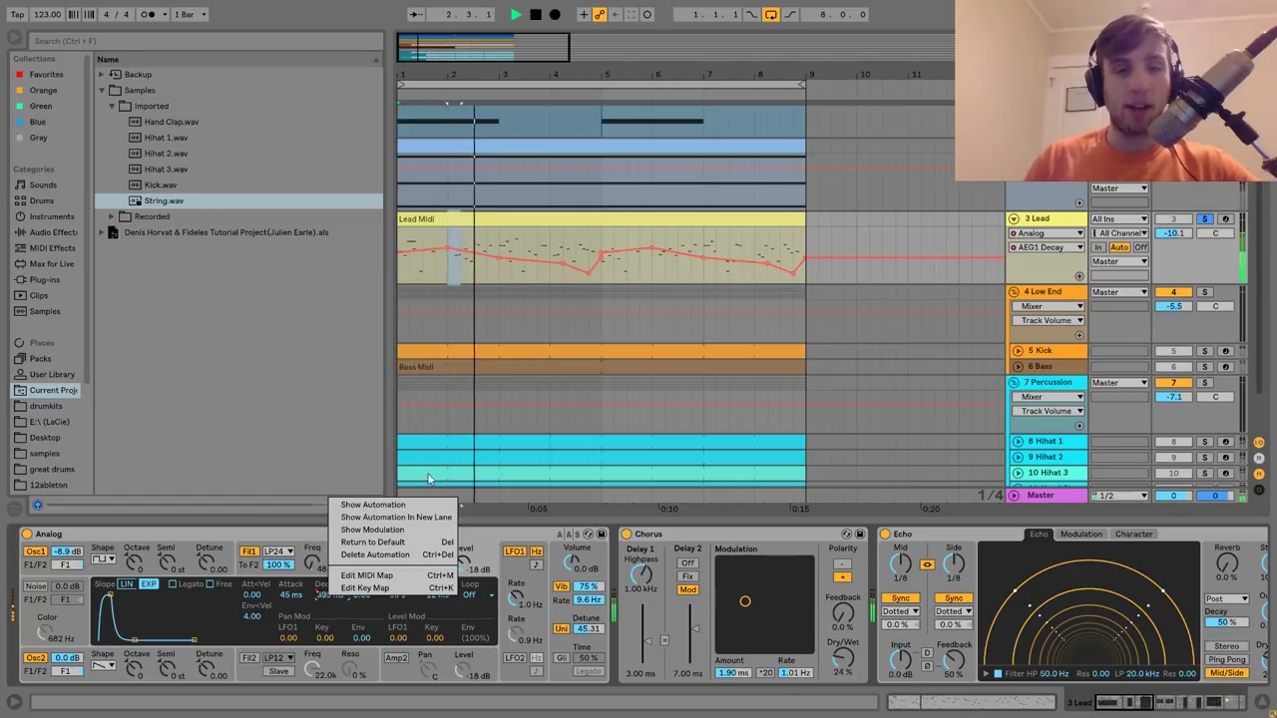
pyautogui.click(369, 546)
pyautogui.press('space')
# Show the filter 1 envelope decay automation in a new lane and display the amp 1 decay automation above it during playback.
pyautogui.click(312, 553)
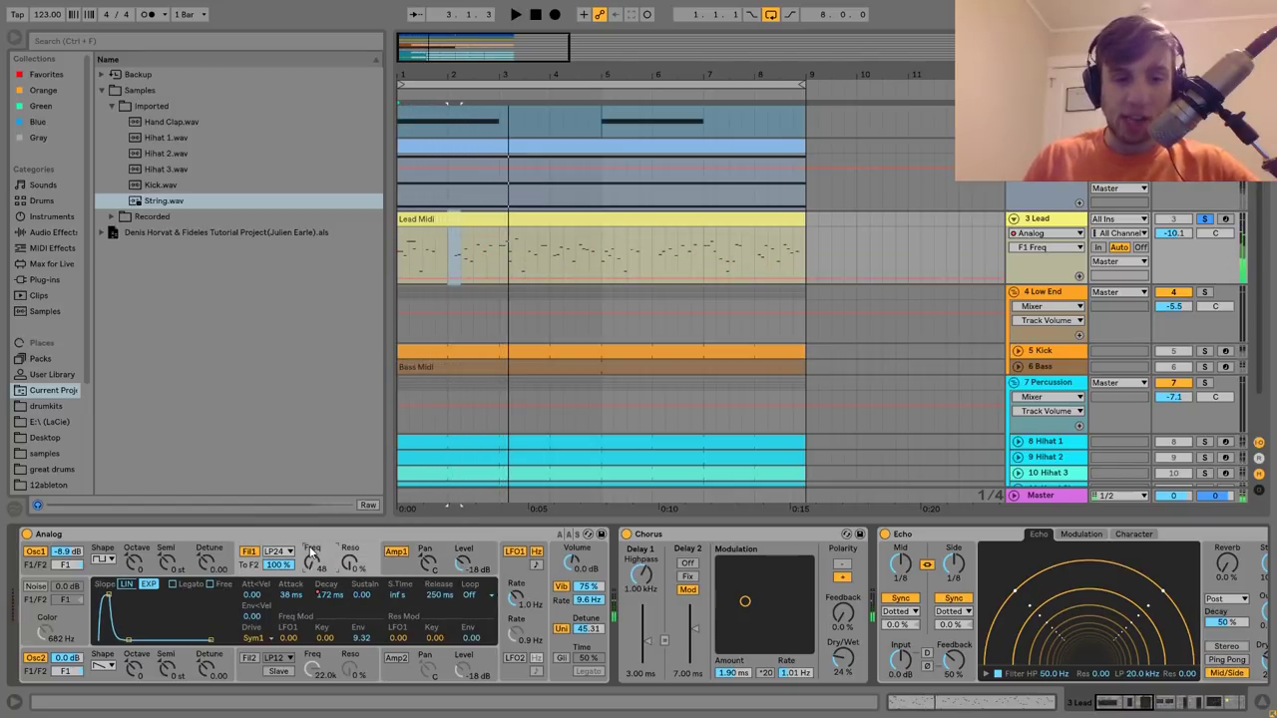
pyautogui.rightClick(323, 595)
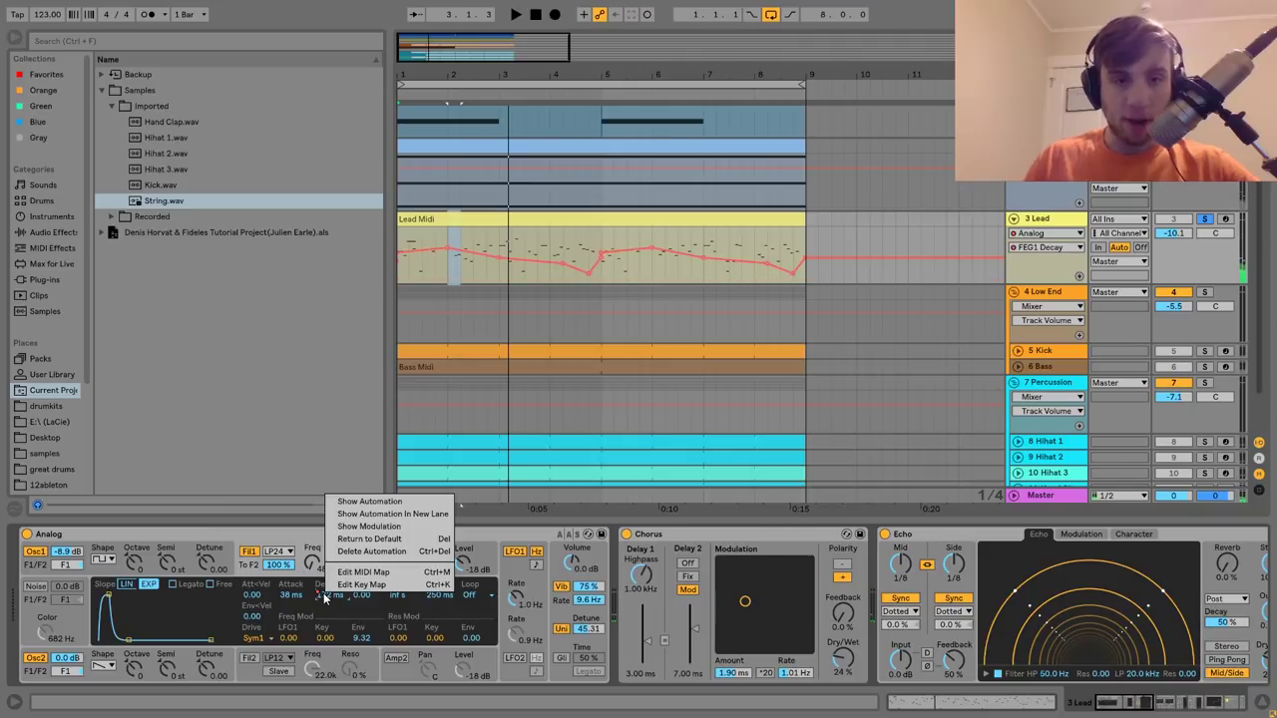
pyautogui.click(380, 514)
pyautogui.click(400, 565)
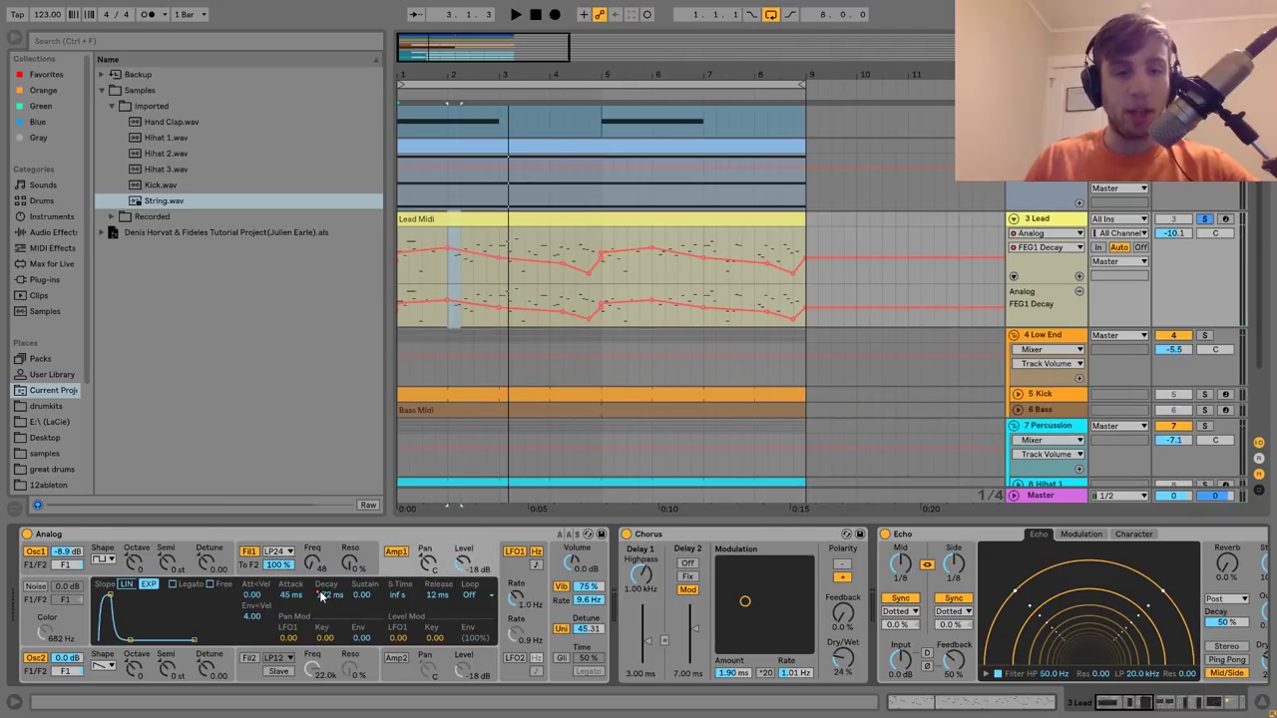
pyautogui.press('space')
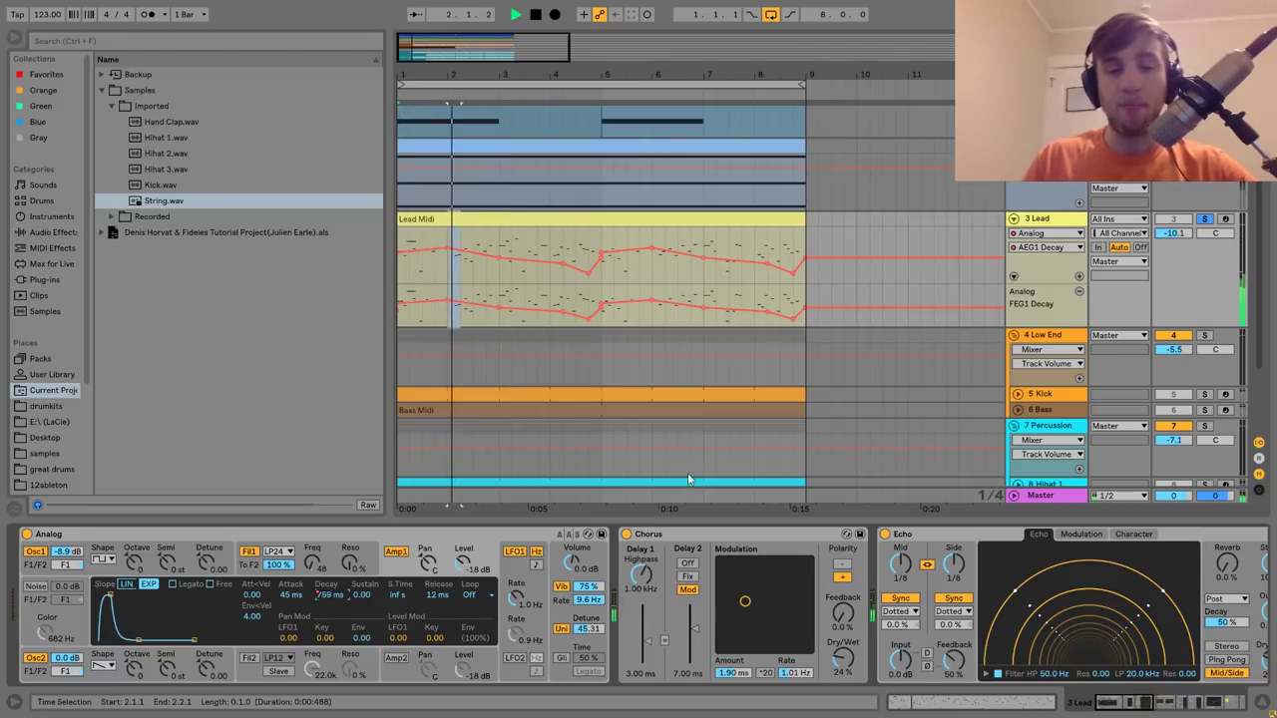
# Switch Analog's vibrato off and back on during playback to hear its effect on the lead.
pyautogui.press('space')
pyautogui.hscroll(3, 450, 622)
pyautogui.click(451, 621)
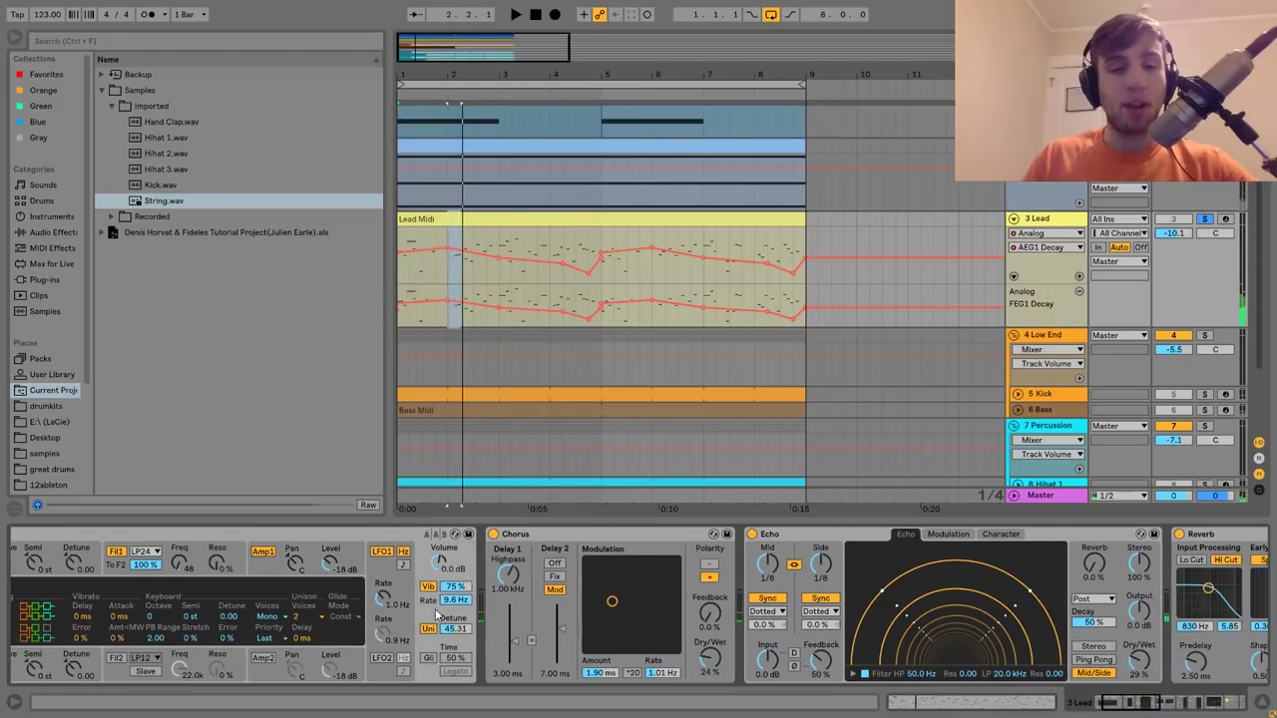
pyautogui.press('space')
pyautogui.click(427, 587)
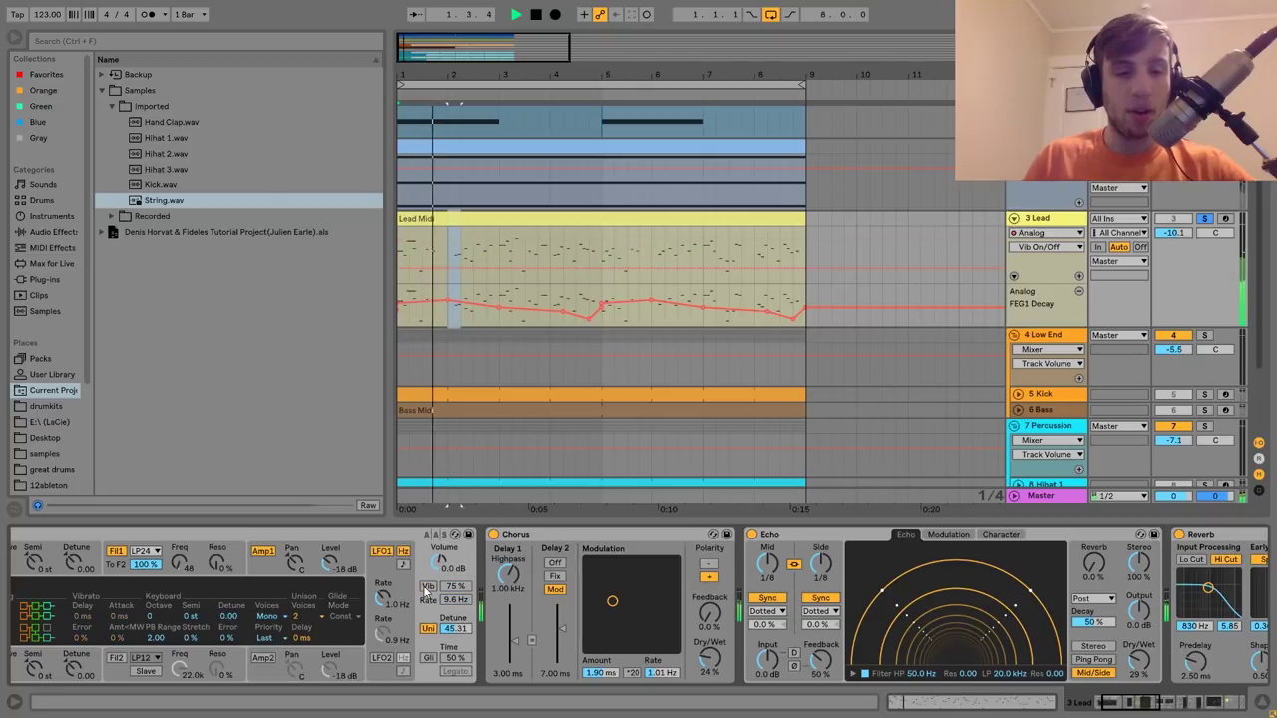
pyautogui.press('space')
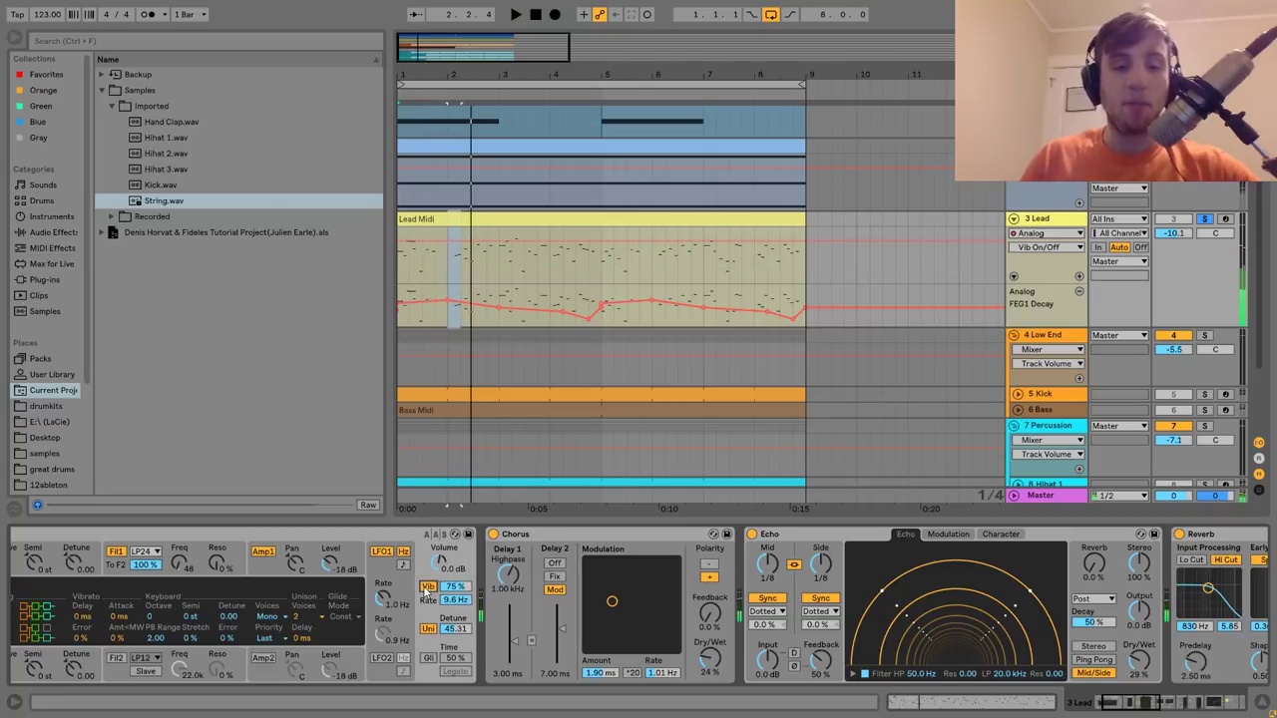
# Switch Analog's unison off and back on while playing the lead to compare the sound.
pyautogui.press('space')
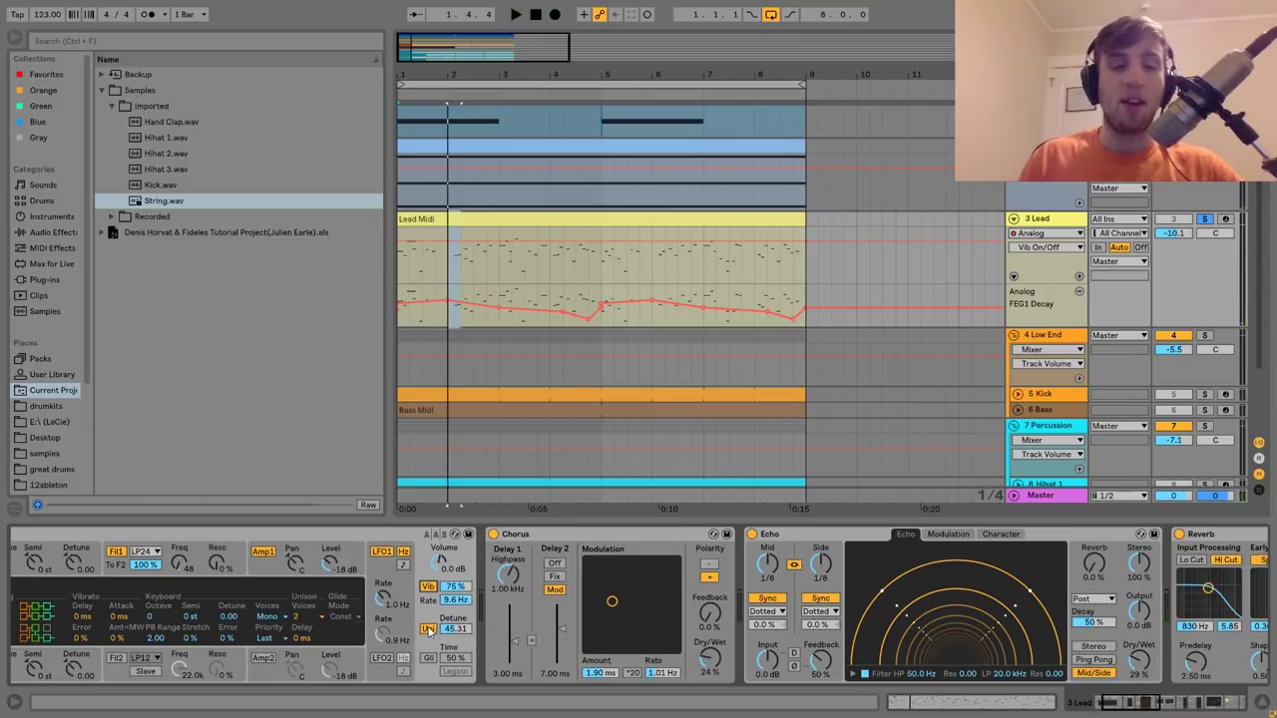
pyautogui.click(429, 630)
pyautogui.press('space')
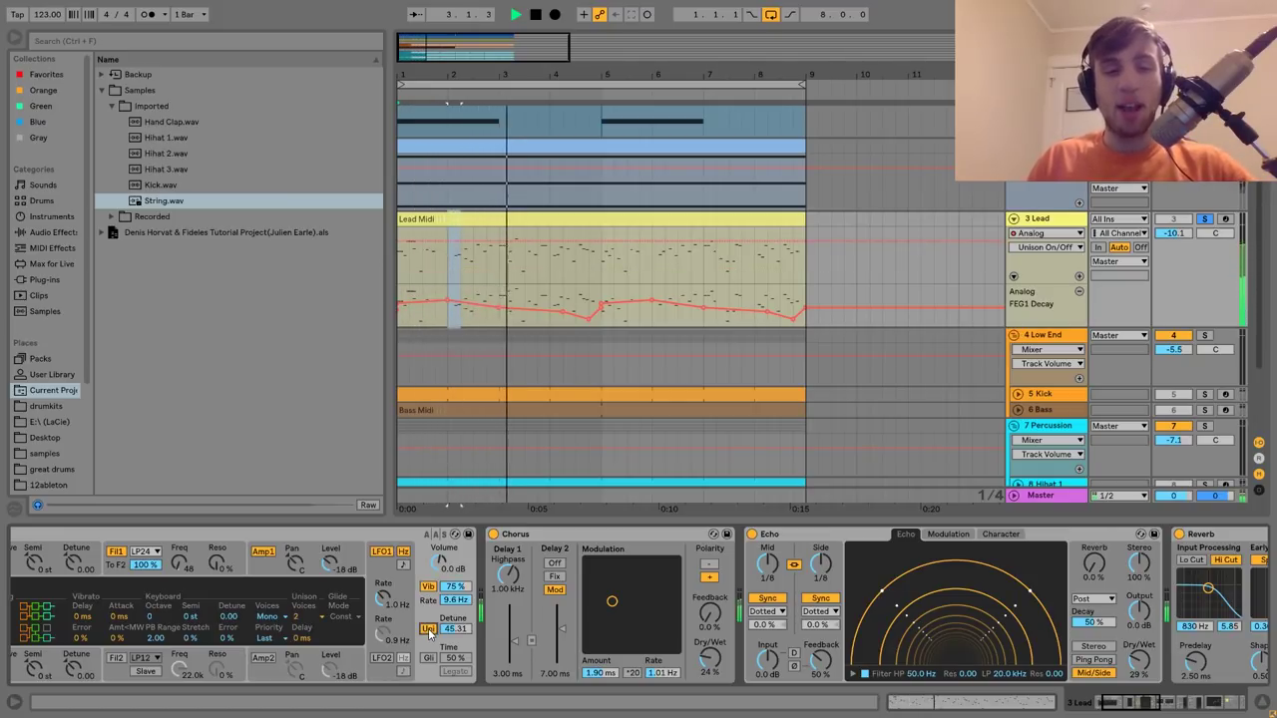
pyautogui.press('space')
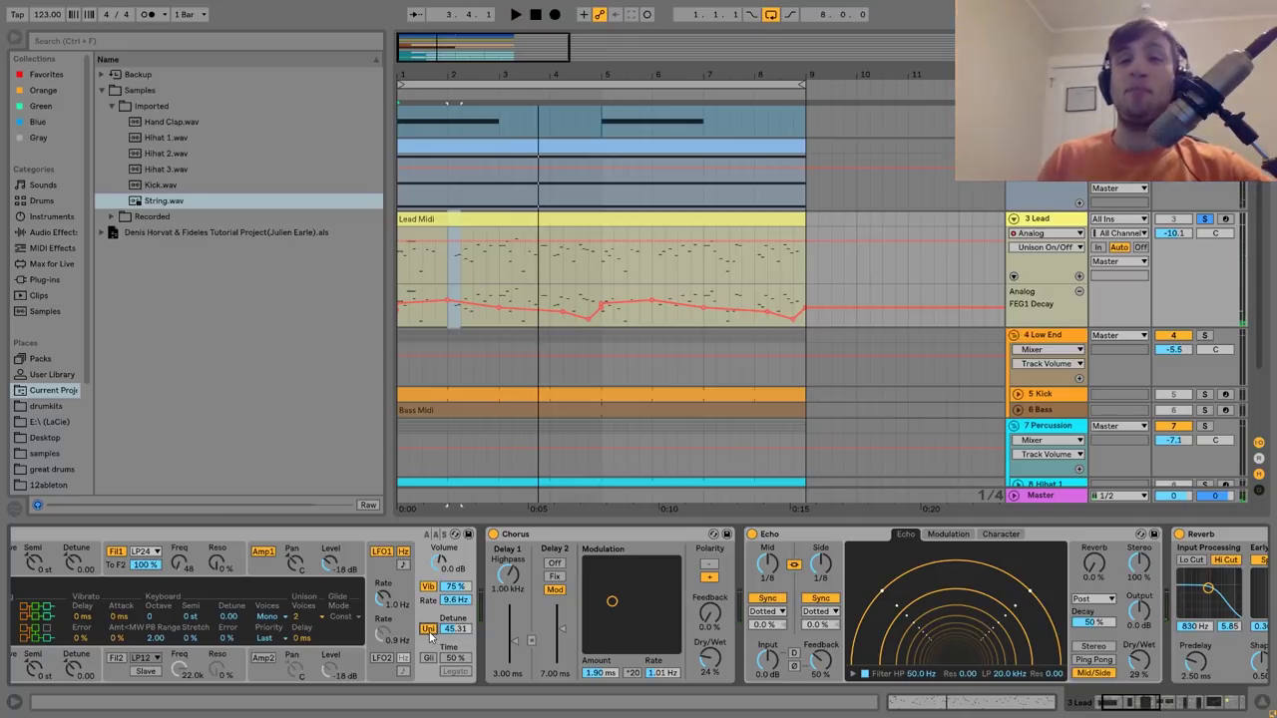
# Bypass and re-enable the Chorus on the Lead track during playback to compare the sound.
pyautogui.hscroll(2, 598, 613)
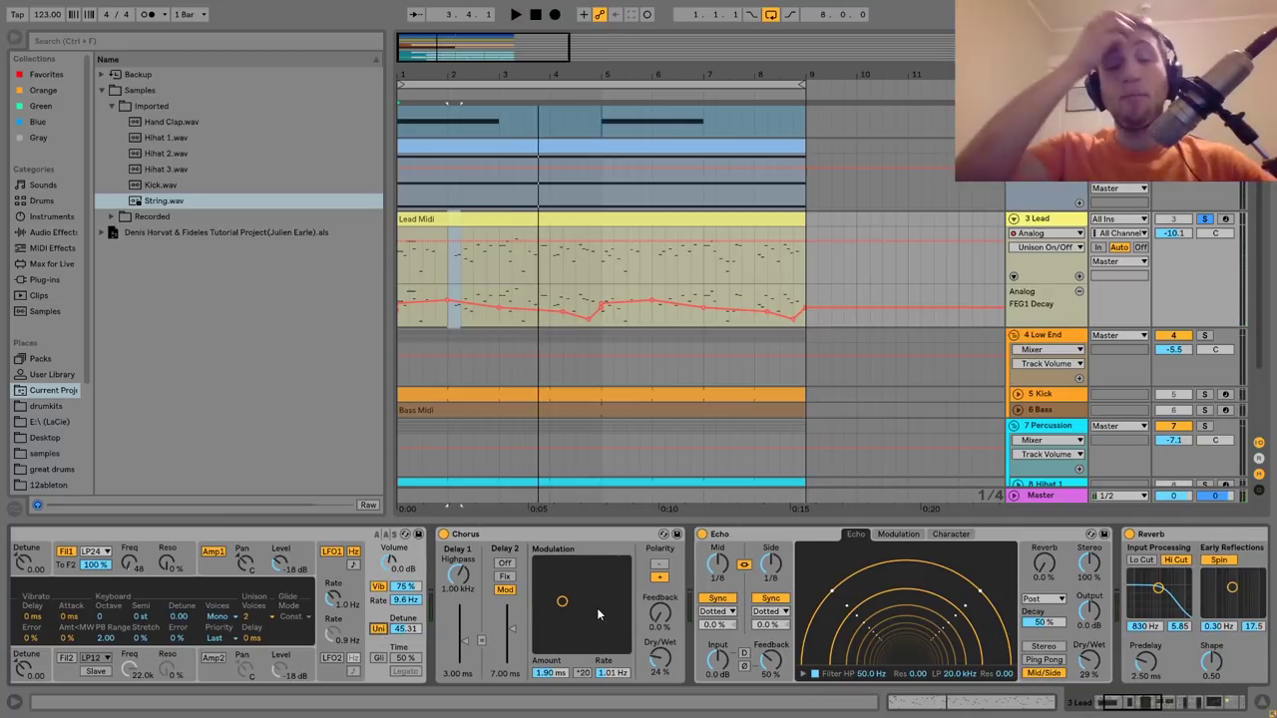
pyautogui.press('space')
pyautogui.click(444, 535)
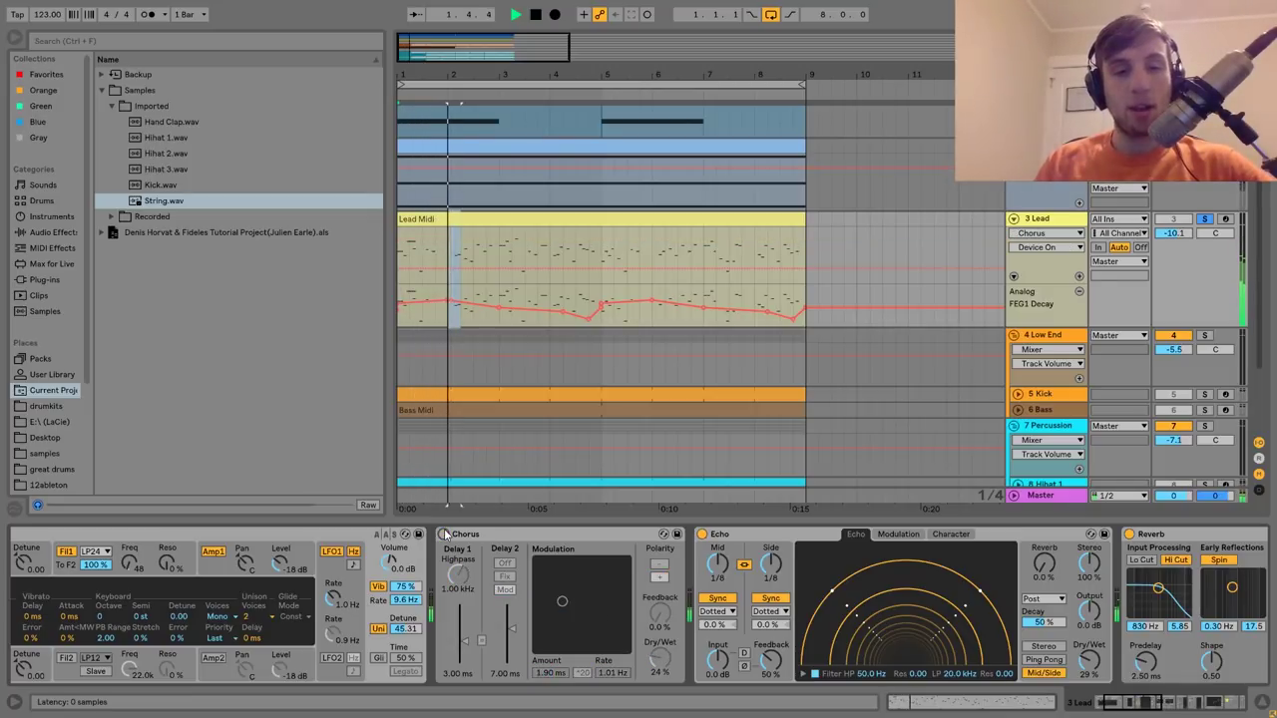
pyautogui.click(444, 535)
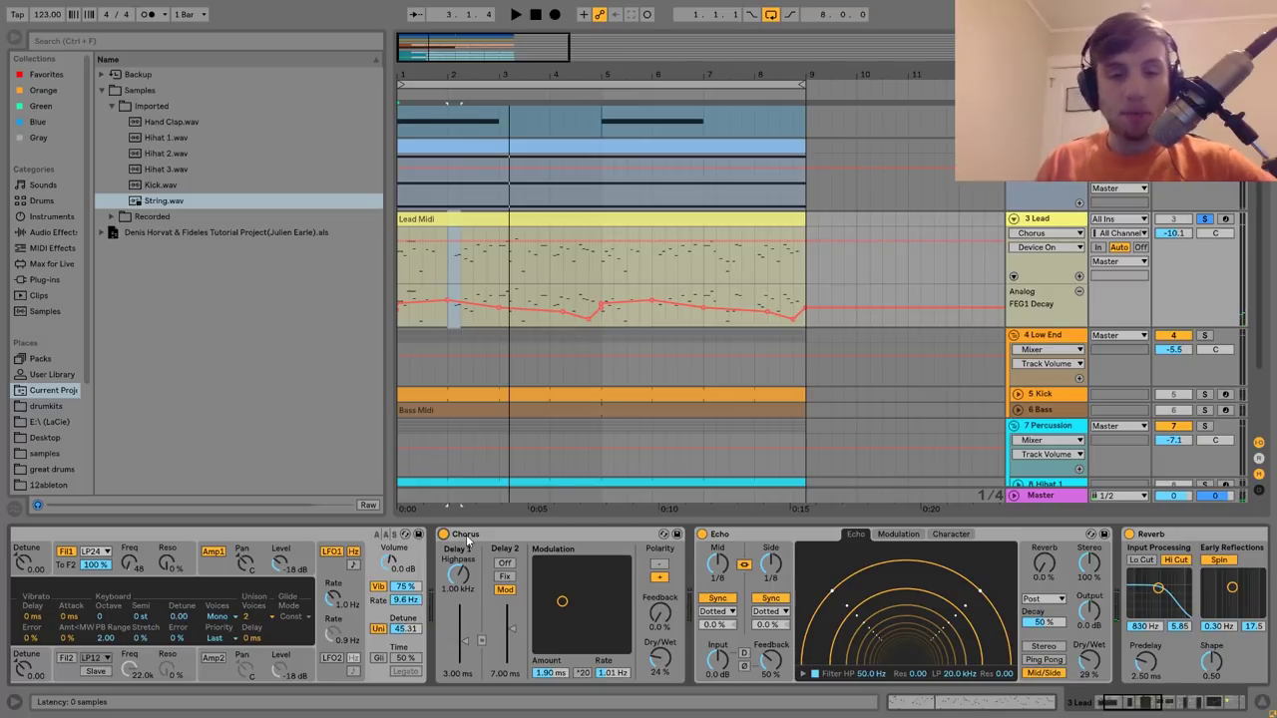
# Bypass and re-enable the Echo on the Lead track during playback to hear its delay effect.
pyautogui.hscroll(6, 465, 535)
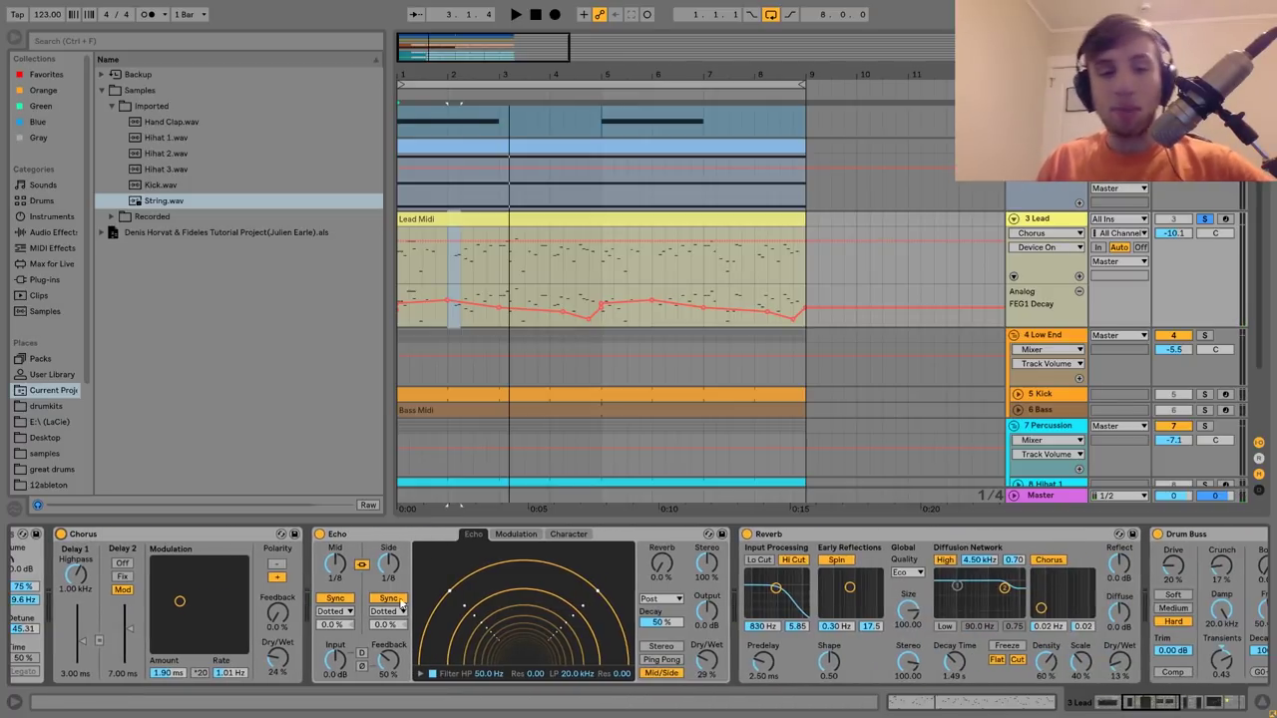
pyautogui.press('space')
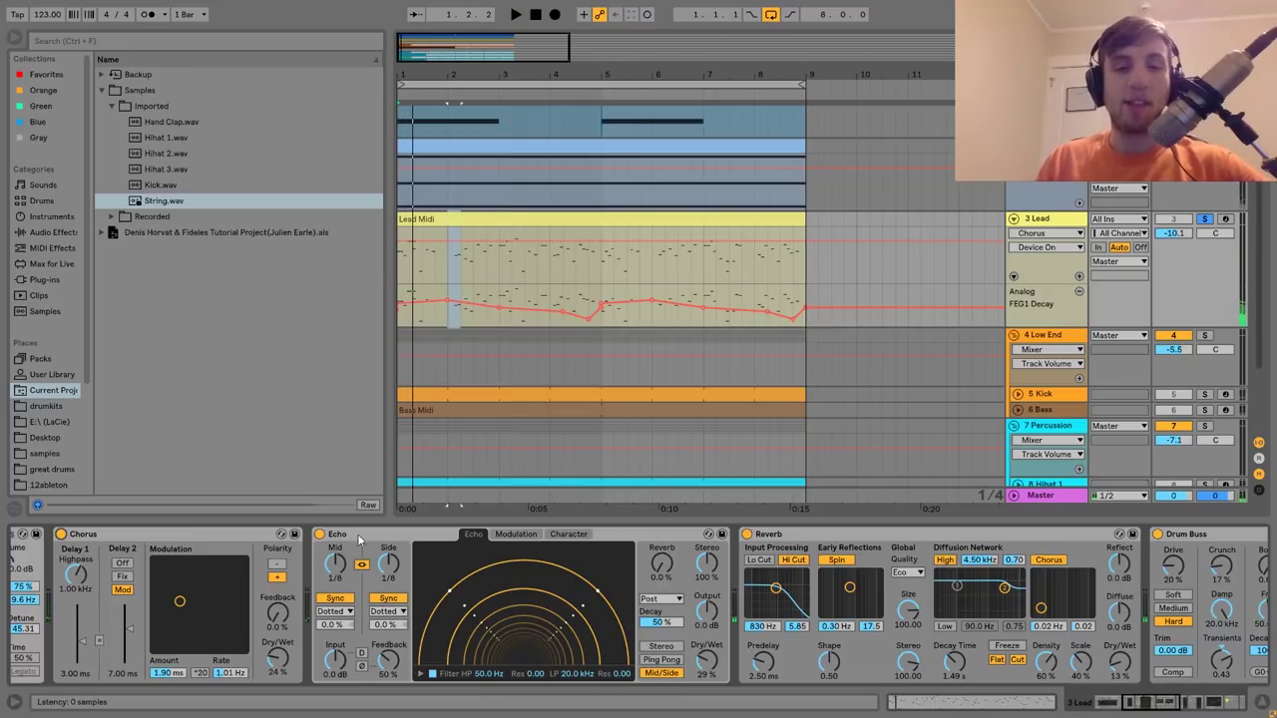
pyautogui.click(319, 537)
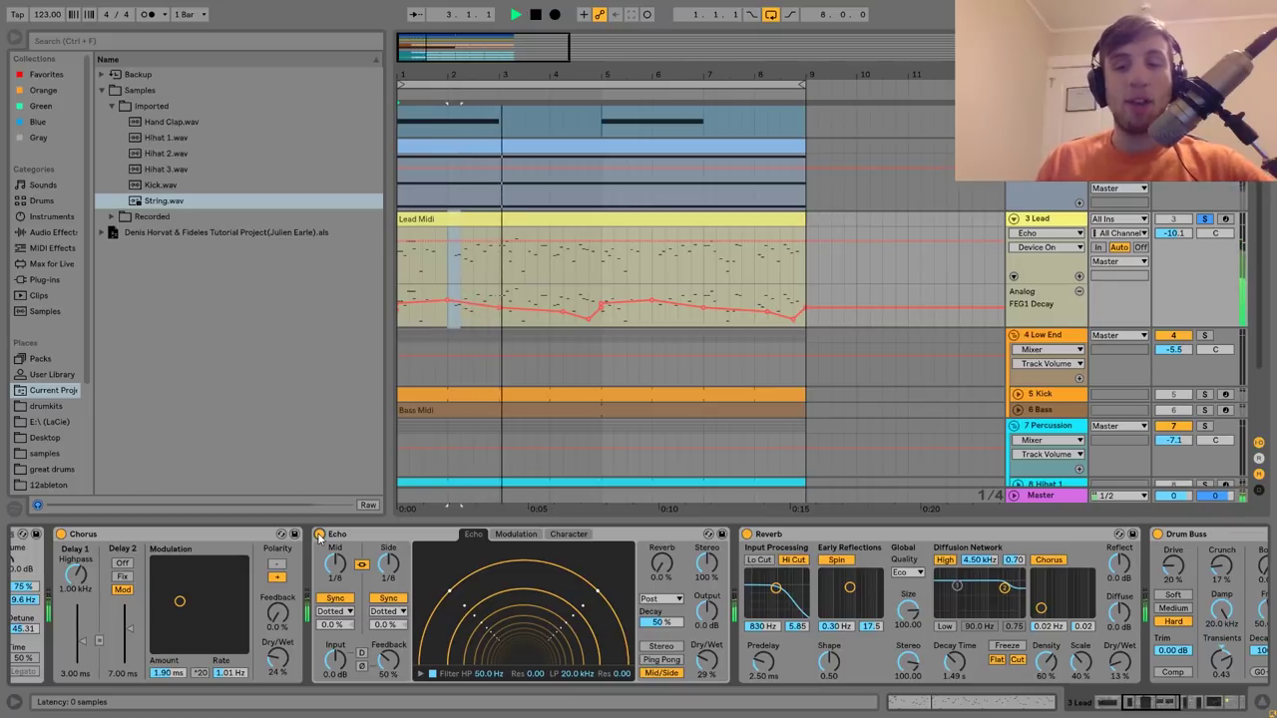
# Examine the Reverb settings on the Lead track, including its decay time, while listening to the lead.
pyautogui.scroll(-10, 319, 536)
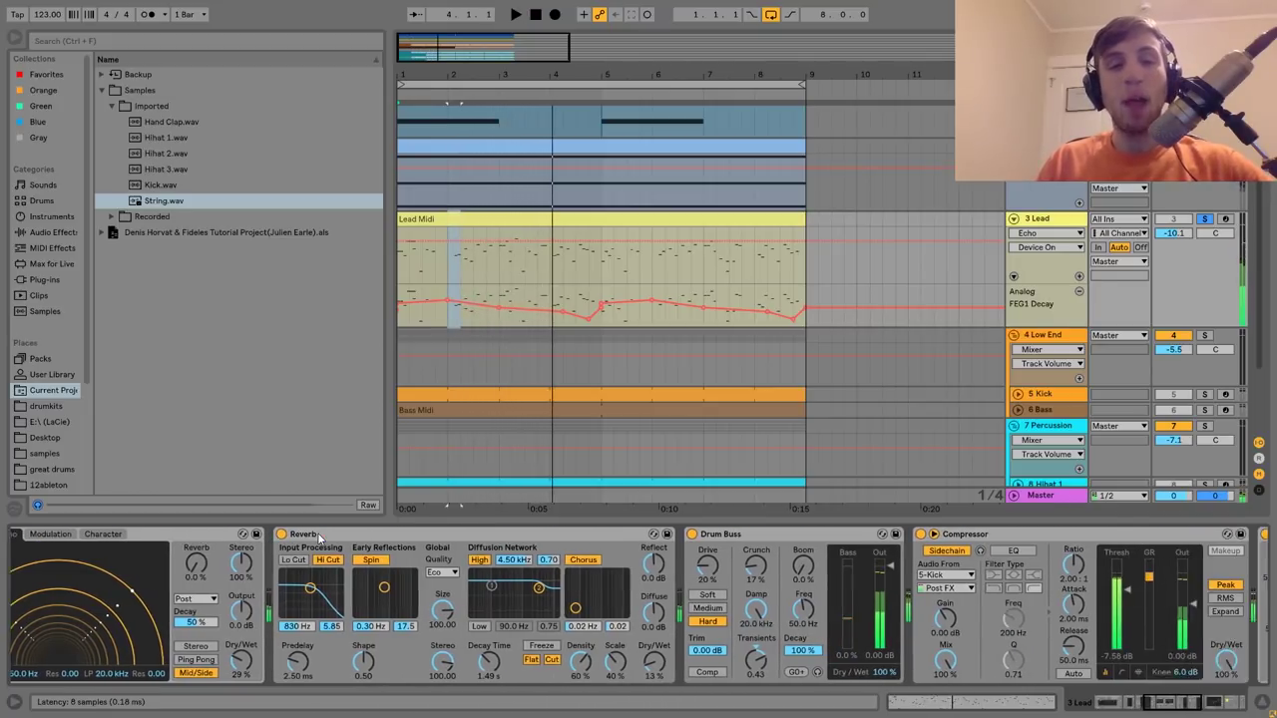
pyautogui.scroll(-1, 319, 536)
pyautogui.scroll(-5, 496, 597)
pyautogui.press('space')
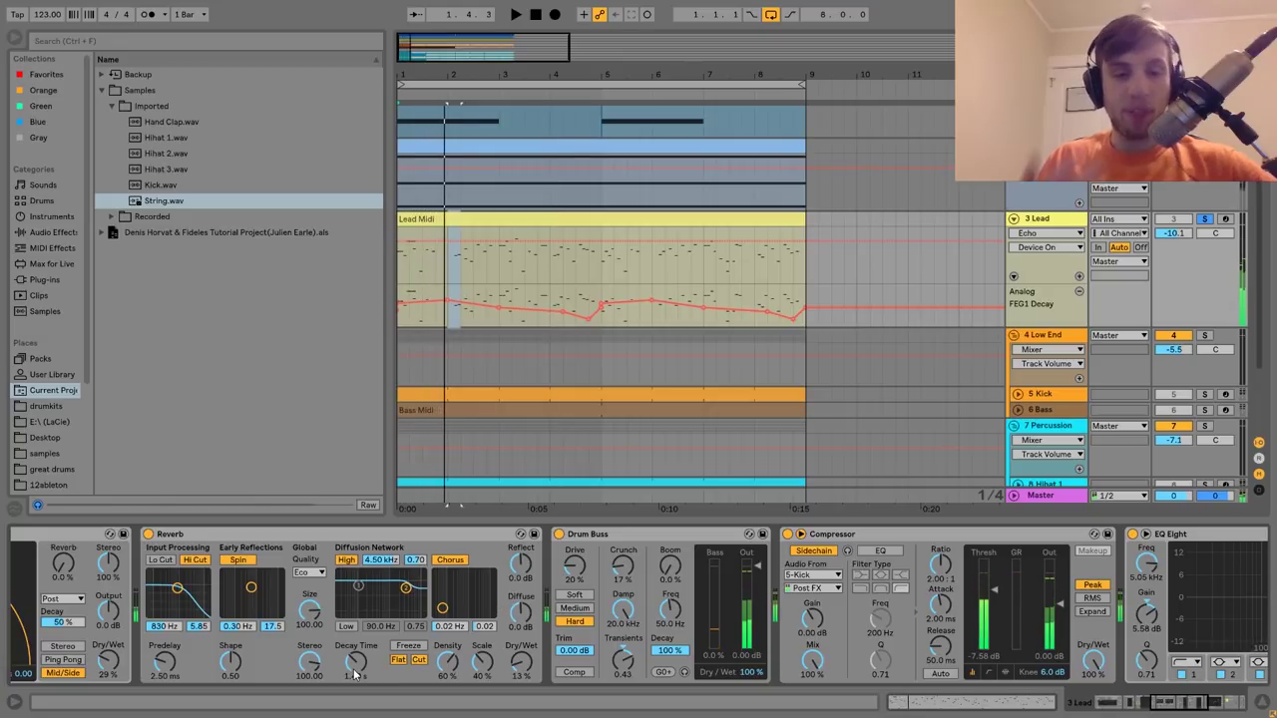
# Bypass and re-enable the Drum Buss on the Lead track during playback to hear its distortion.
pyautogui.scroll(-10, 353, 676)
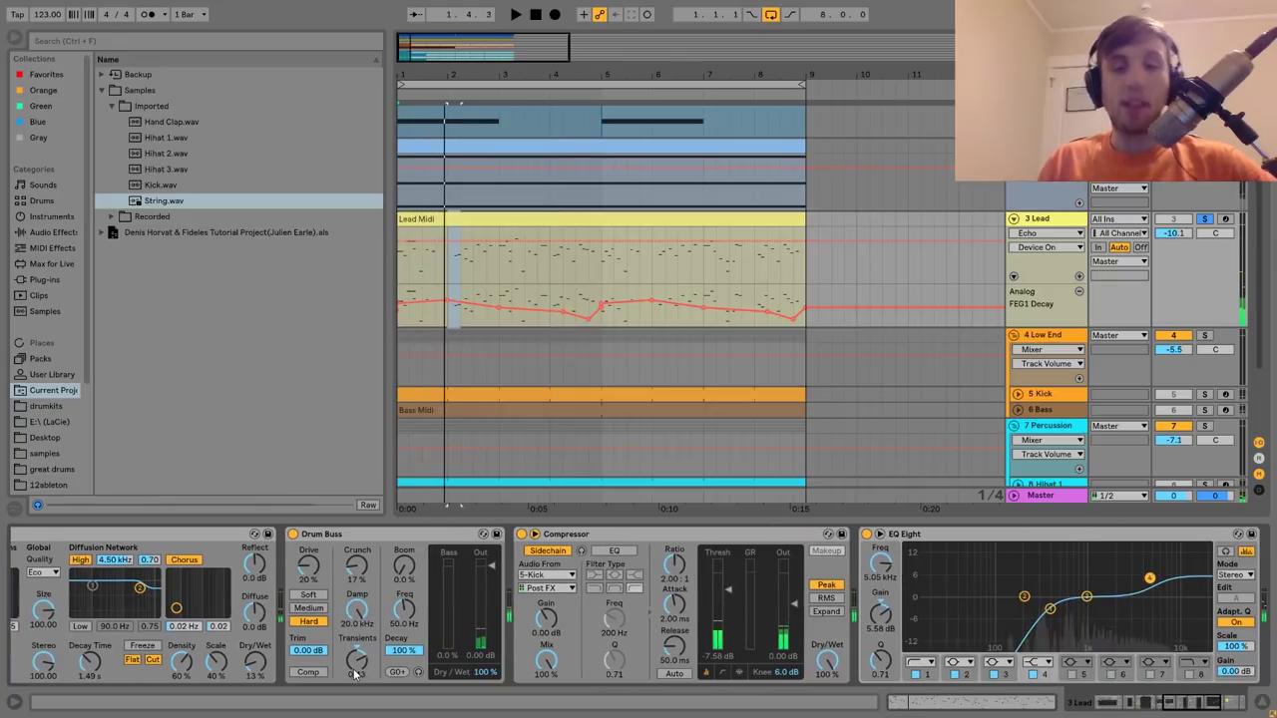
pyautogui.click(296, 539)
pyautogui.press('space')
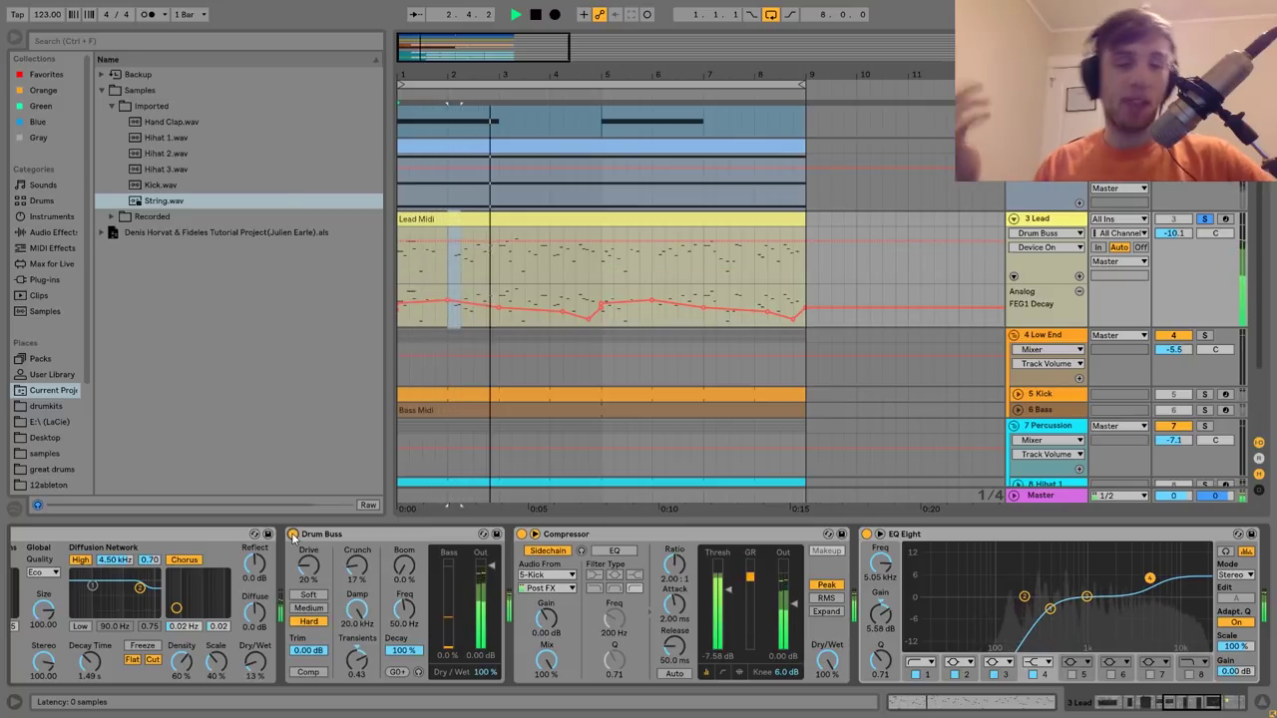
# Examine the Lead track's kick-sidechained Compressor, EQ Eight and haas effect rack while playing the lead.
pyautogui.scroll(-8, 294, 537)
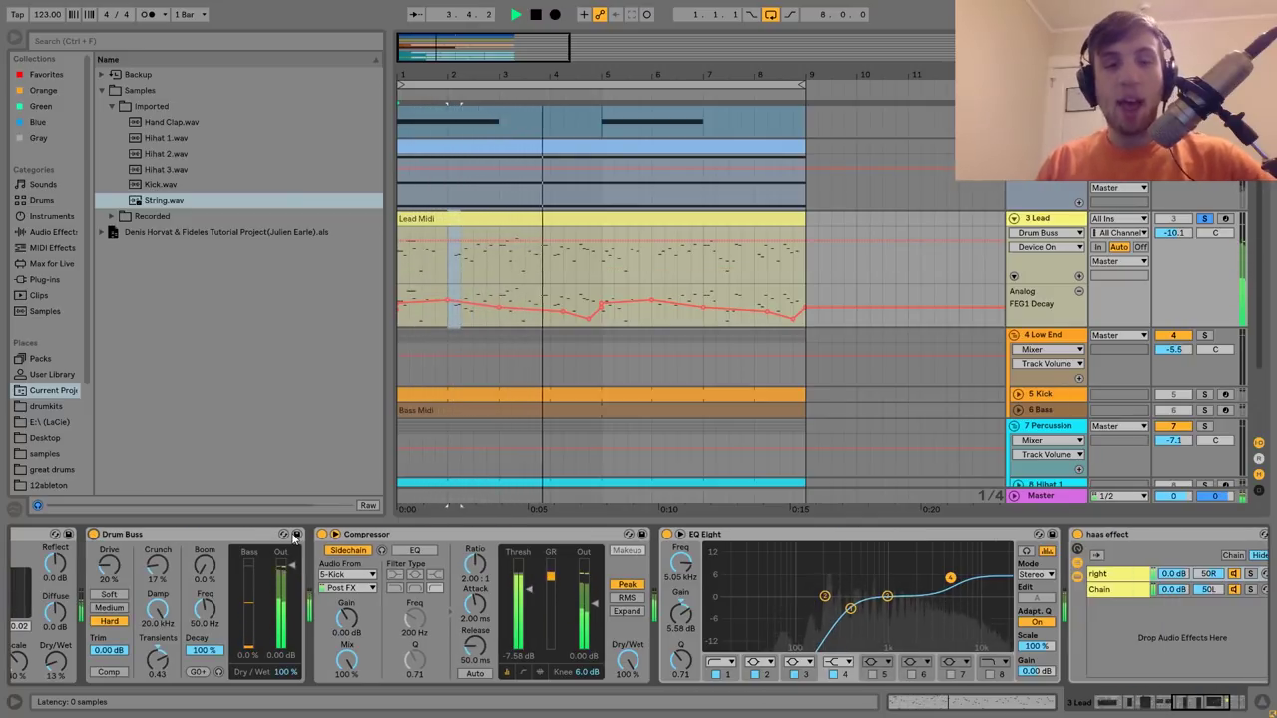
pyautogui.scroll(-1, 297, 538)
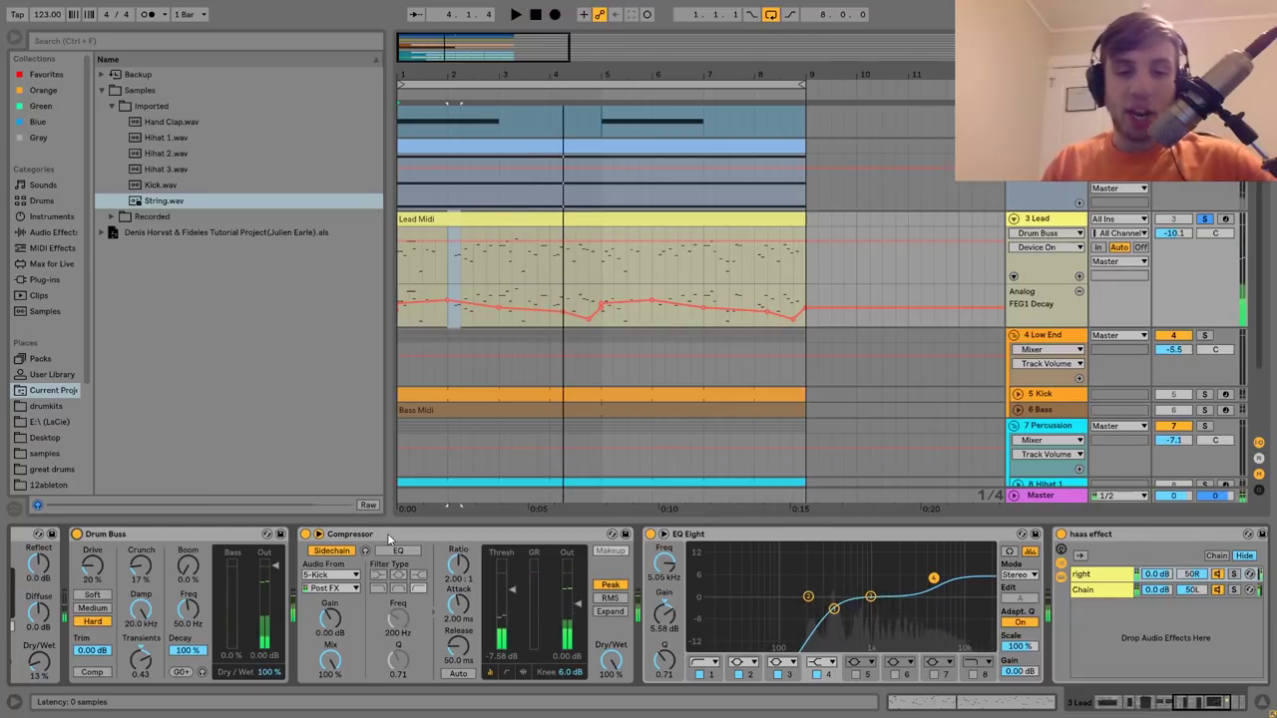
pyautogui.press('space')
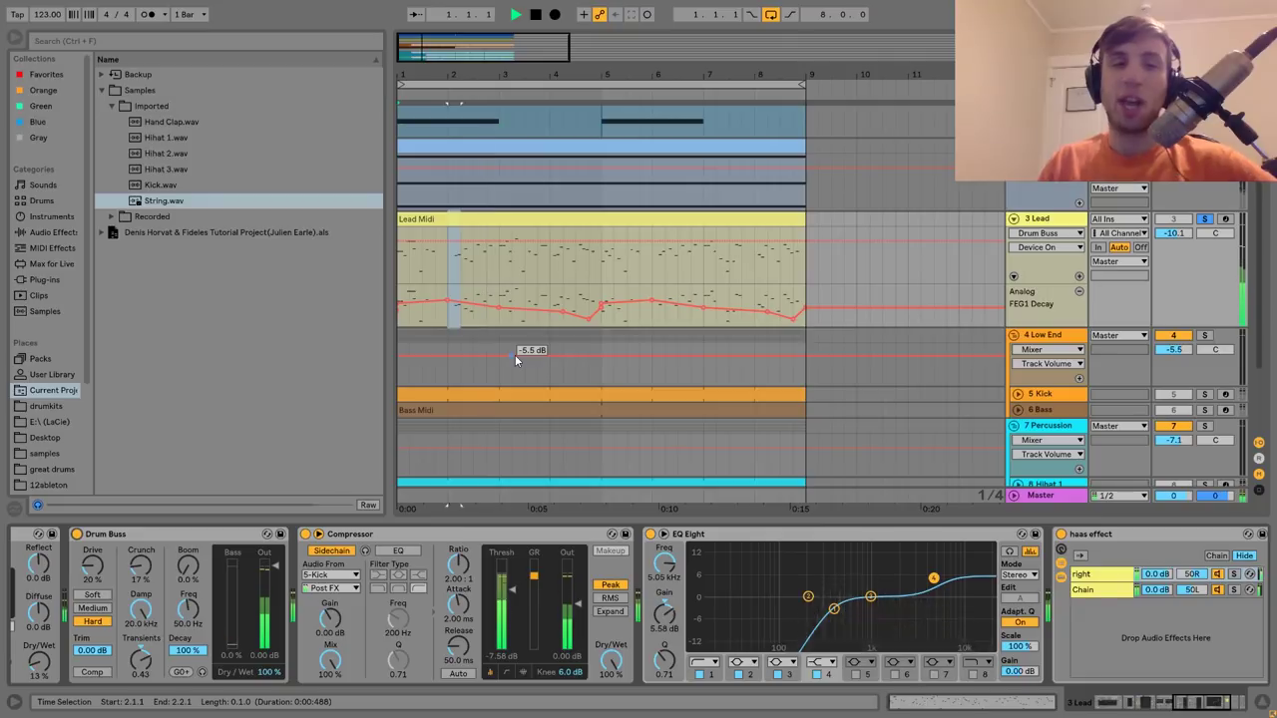
# Bypass and re-enable the EQ Eight on the Lead track during playback to hear its effect on the lead.
pyautogui.press('space')
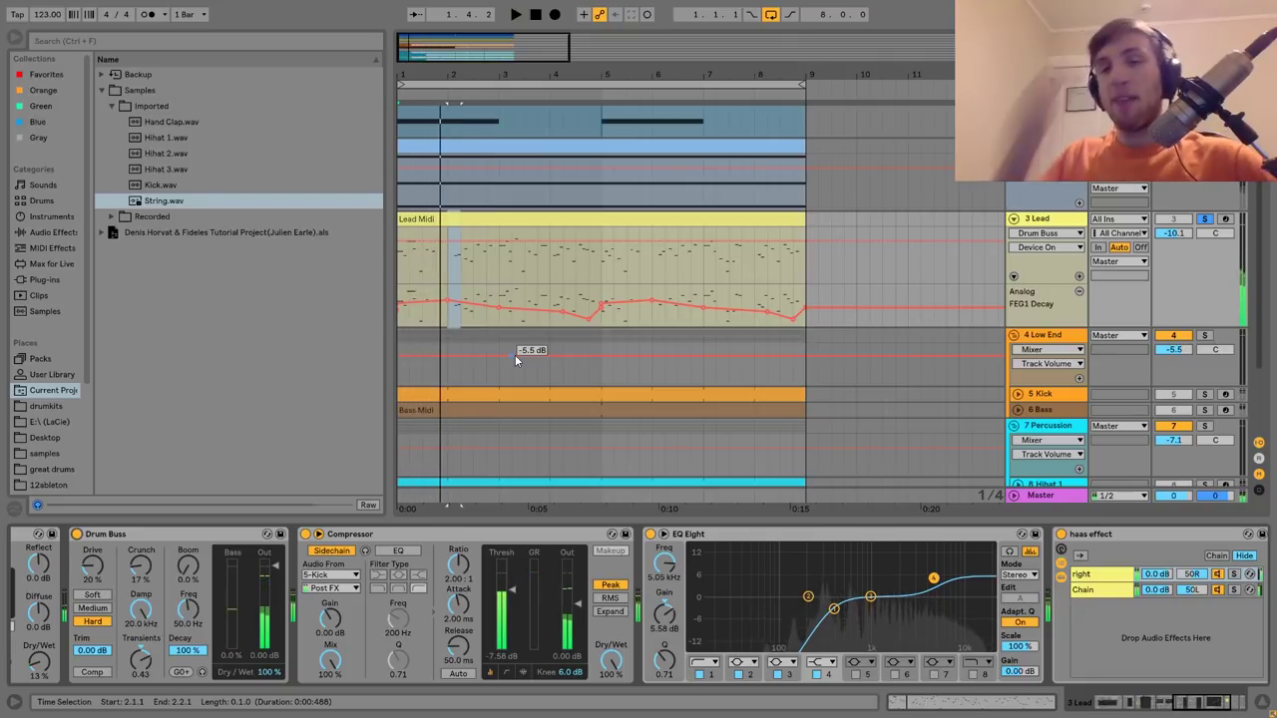
pyautogui.hscroll(3, 514, 360)
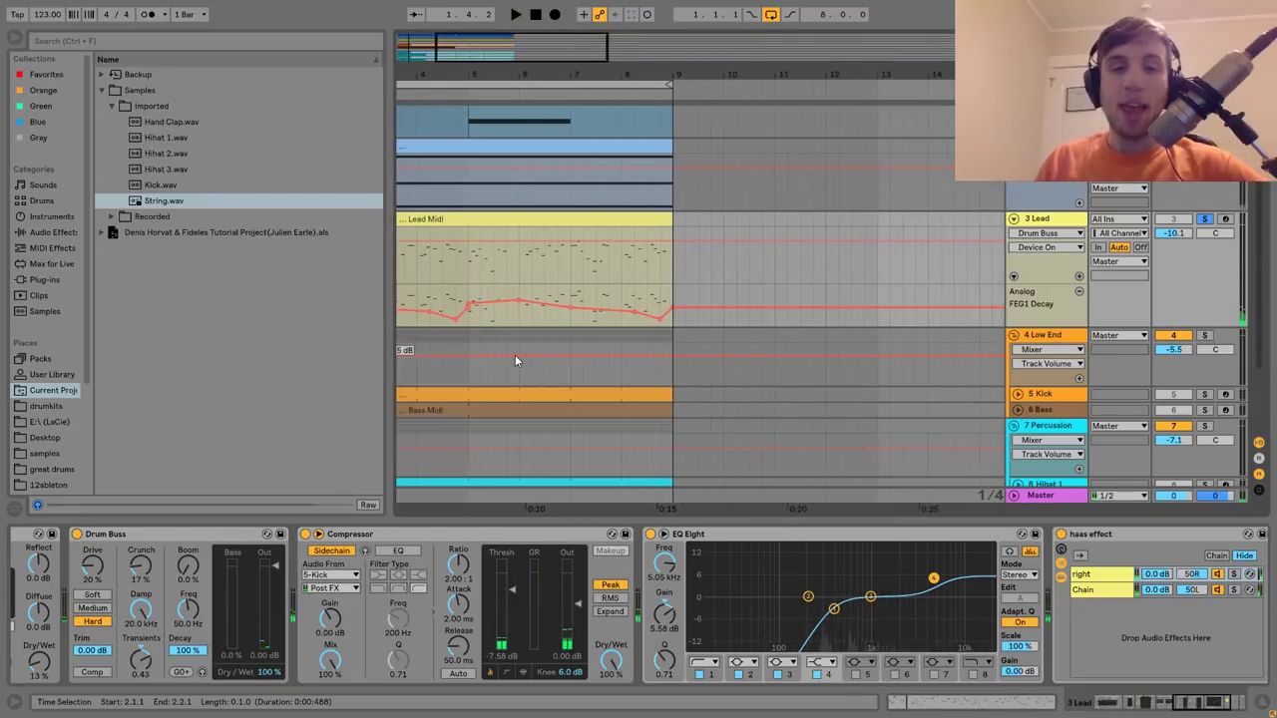
pyautogui.hscroll(-3, 515, 354)
pyautogui.hscroll(3, 681, 546)
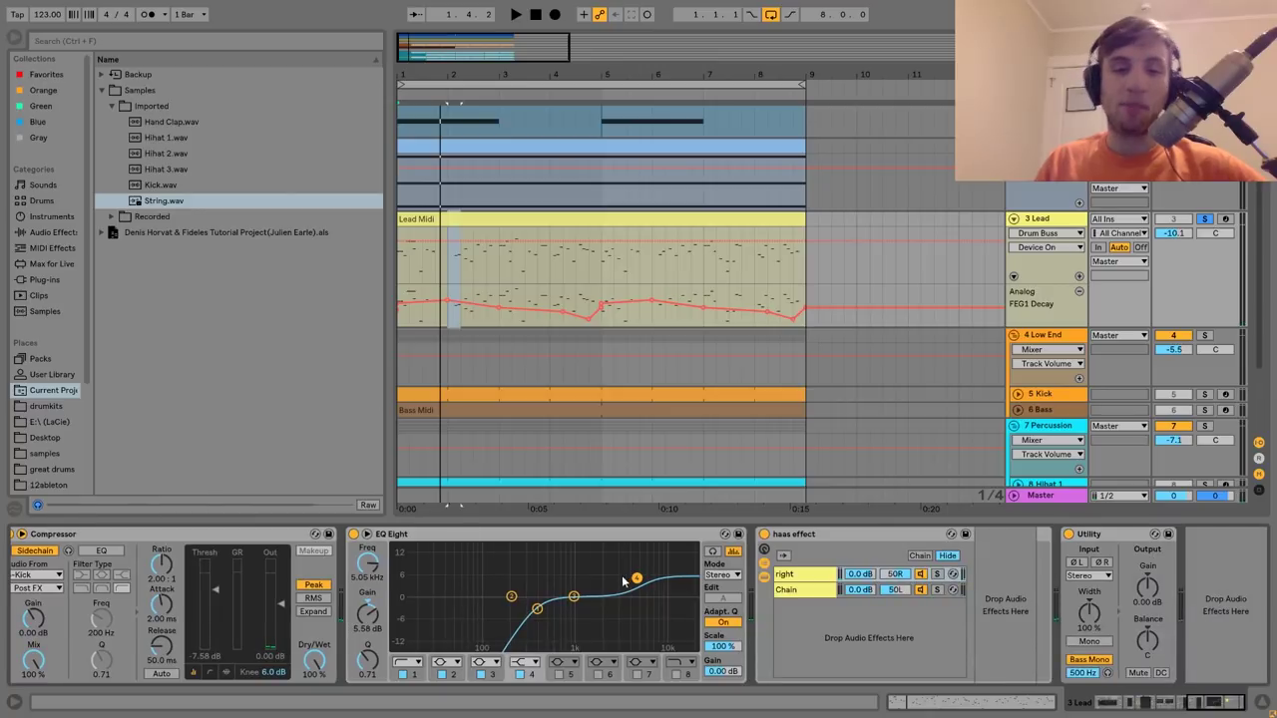
pyautogui.press('space')
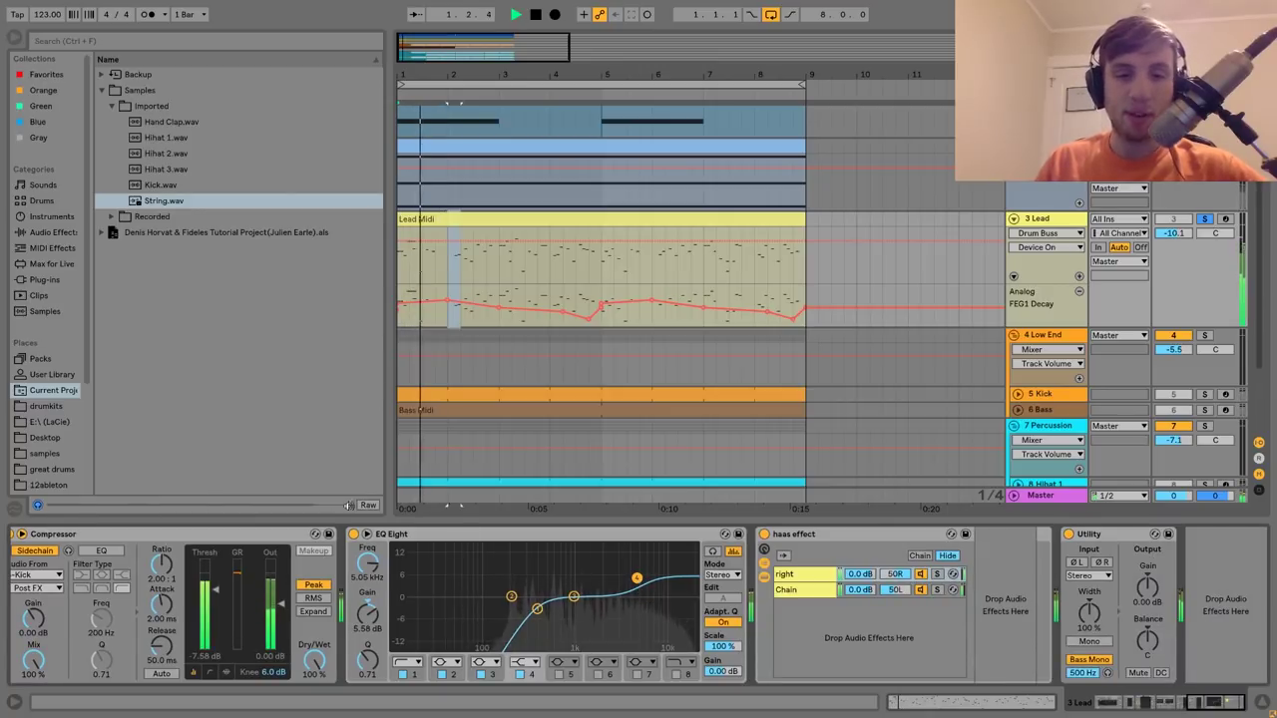
pyautogui.click(353, 534)
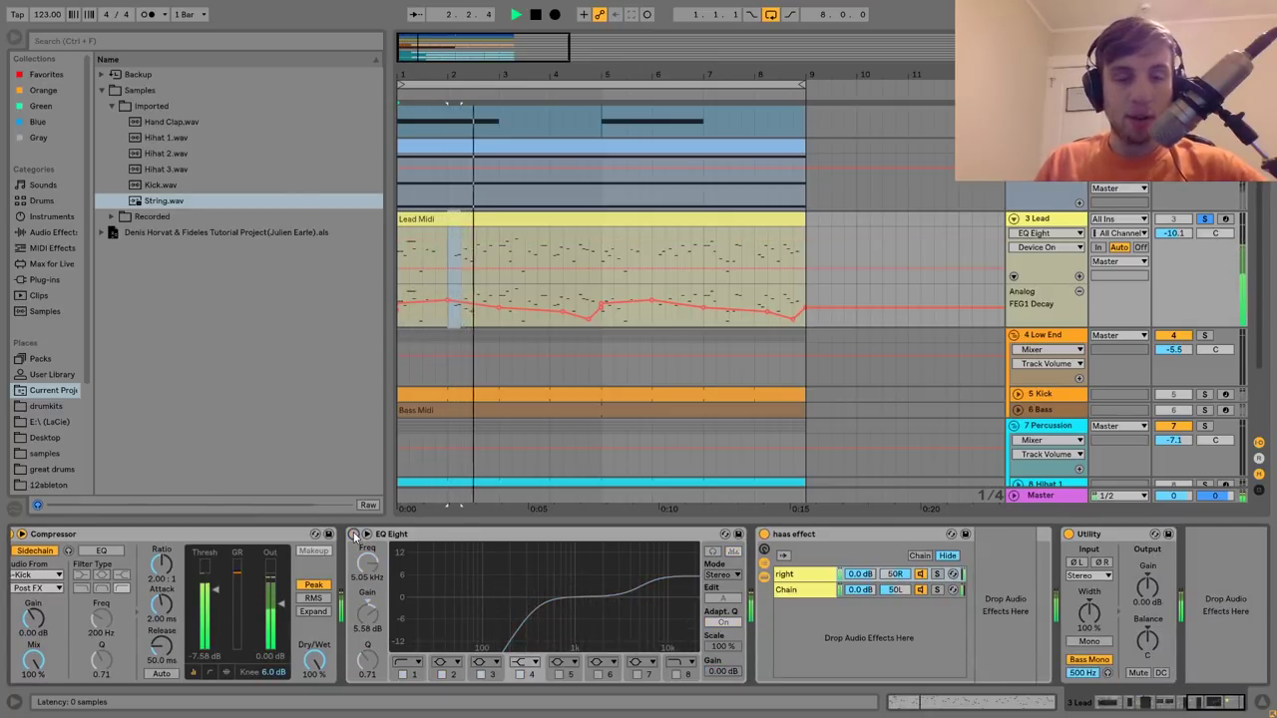
pyautogui.click(353, 534)
pyautogui.press('space')
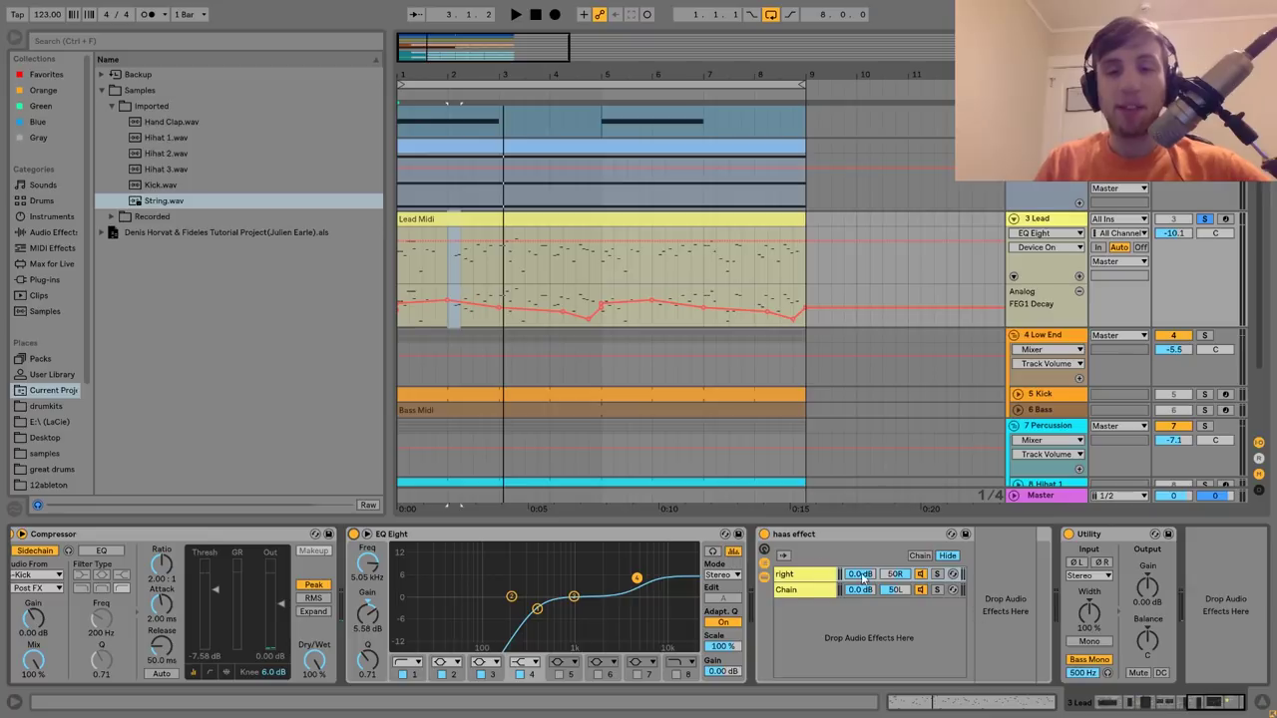
# Bypass and re-enable the haas effect rack on the Lead track during playback to hear its stereo widening.
pyautogui.press('space')
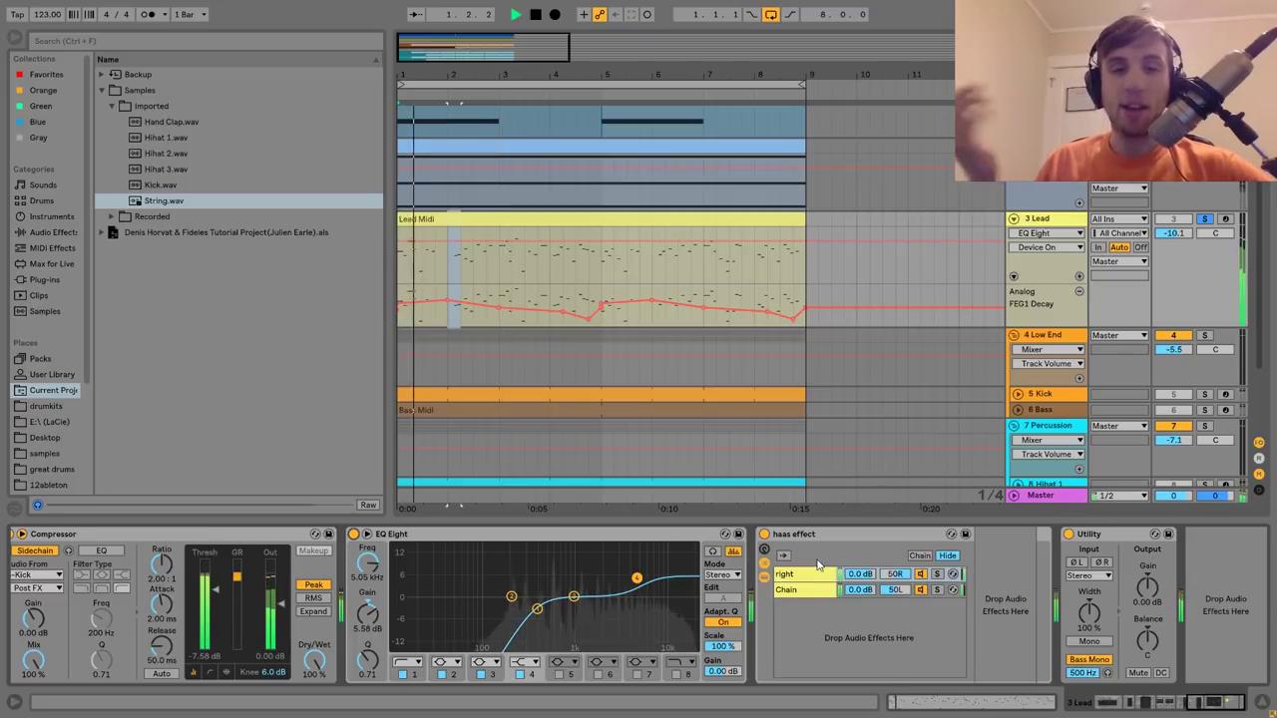
pyautogui.press('space')
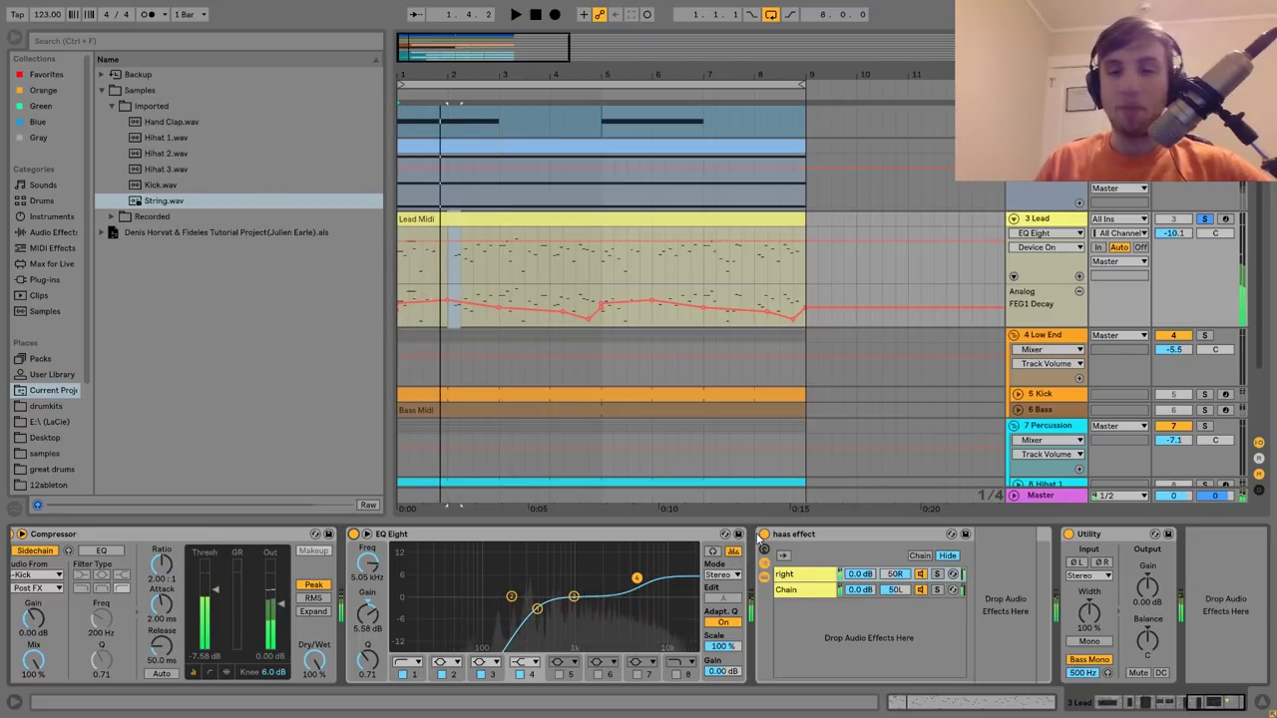
pyautogui.click(764, 535)
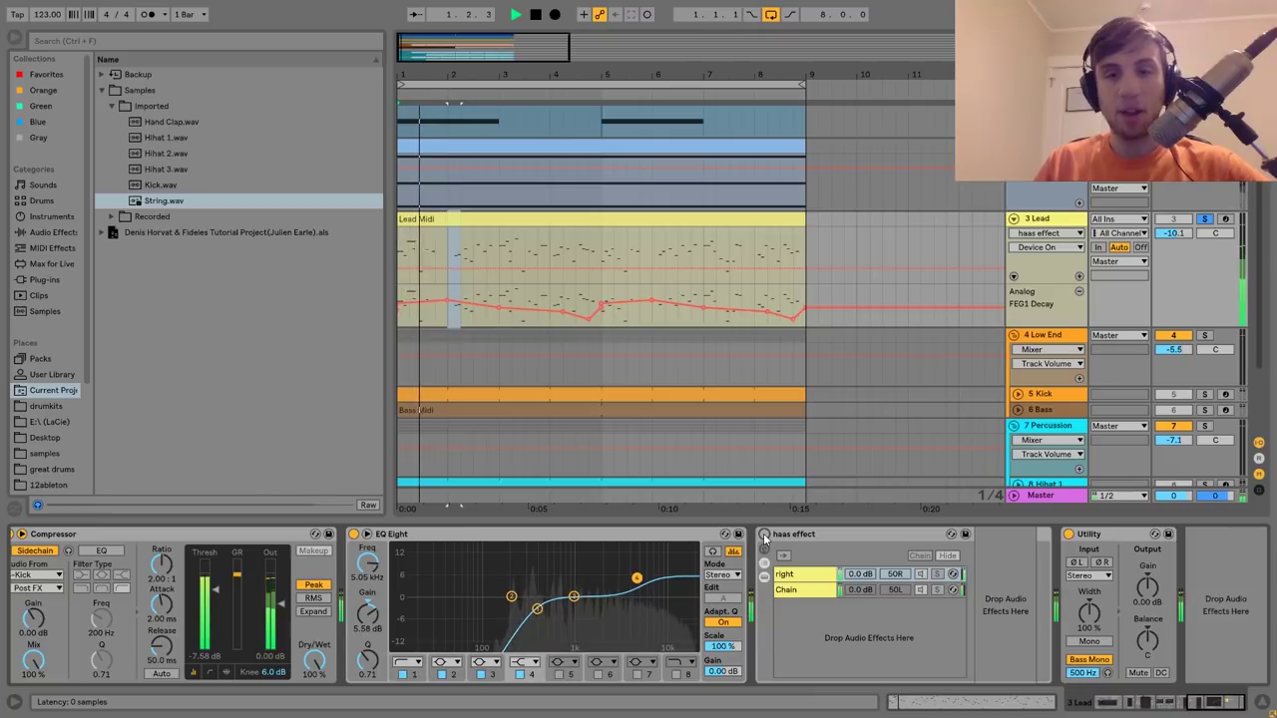
pyautogui.click(765, 533)
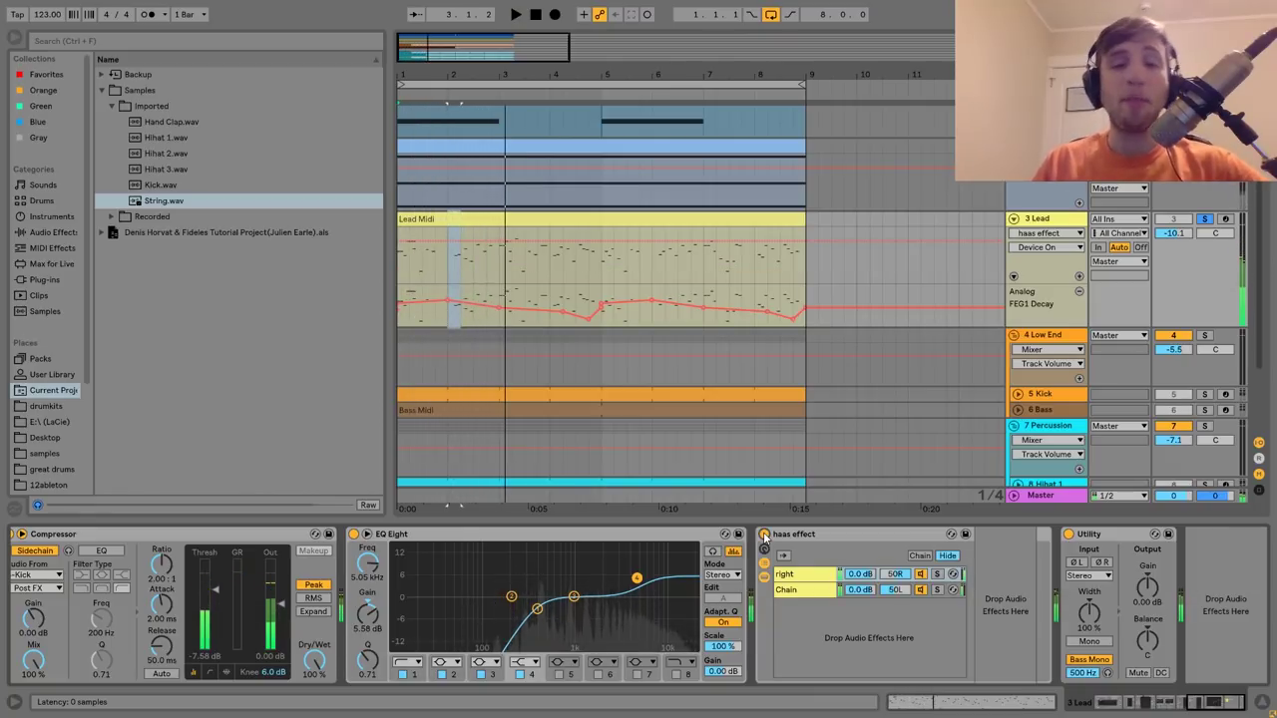
pyautogui.press('space')
pyautogui.press('space')
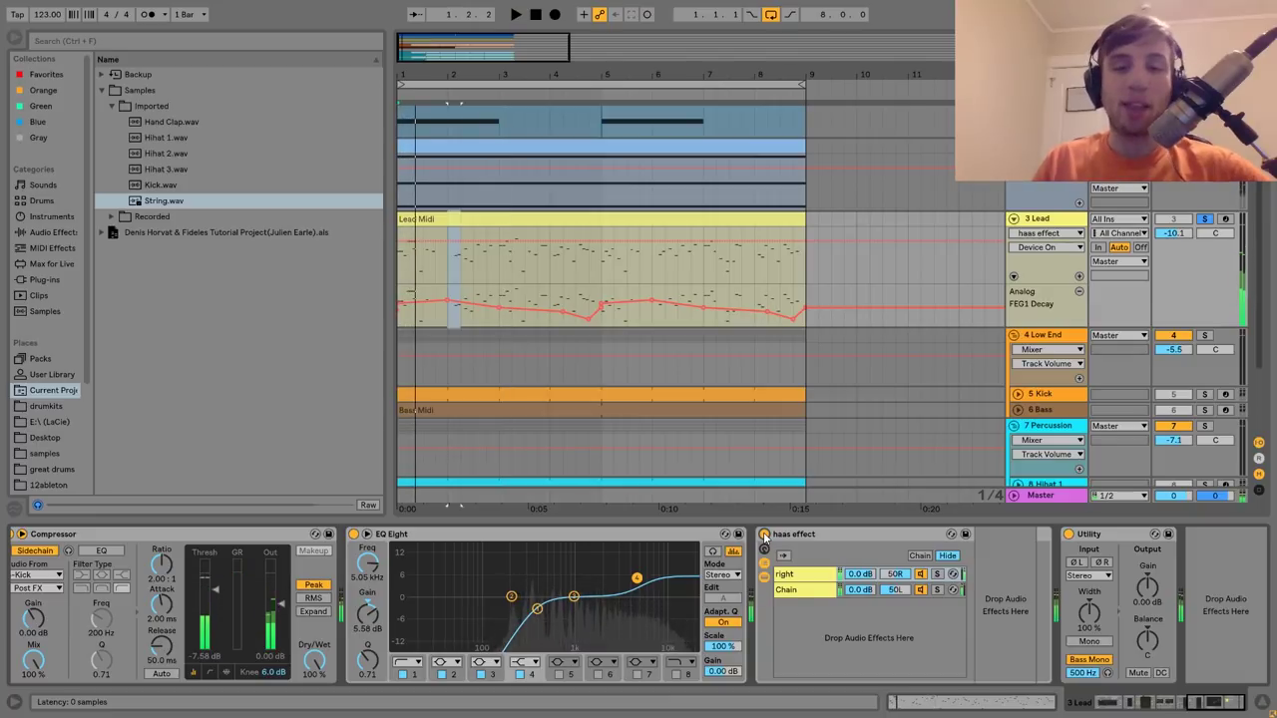
# Examine the haas effect rack's right chain, then compare the lead with the rack off and on during playback.
pyautogui.click(790, 538)
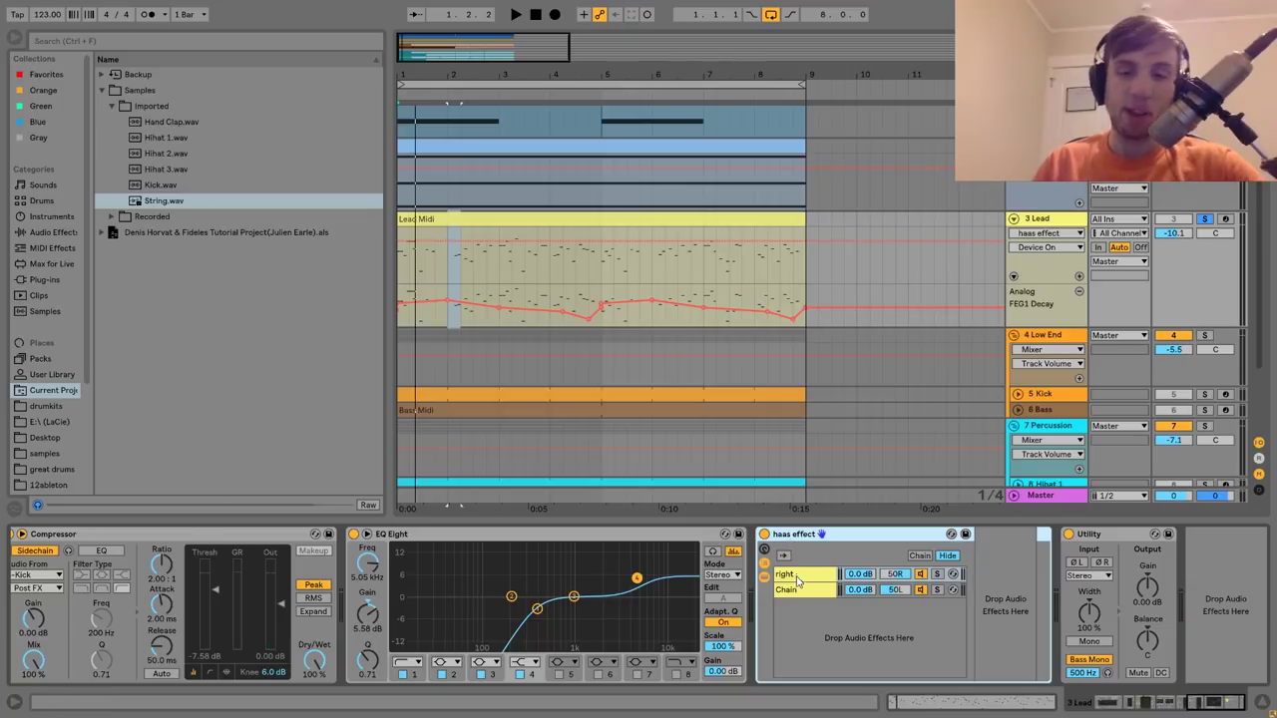
pyautogui.click(797, 578)
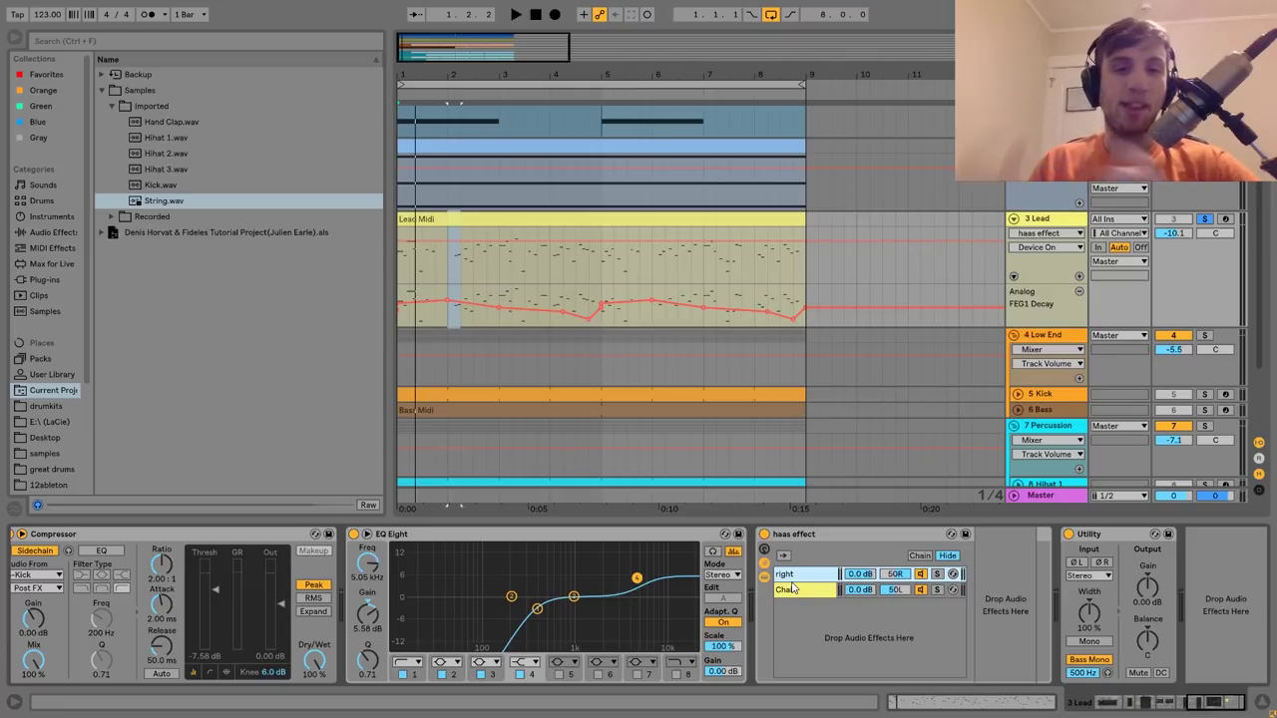
pyautogui.press('space')
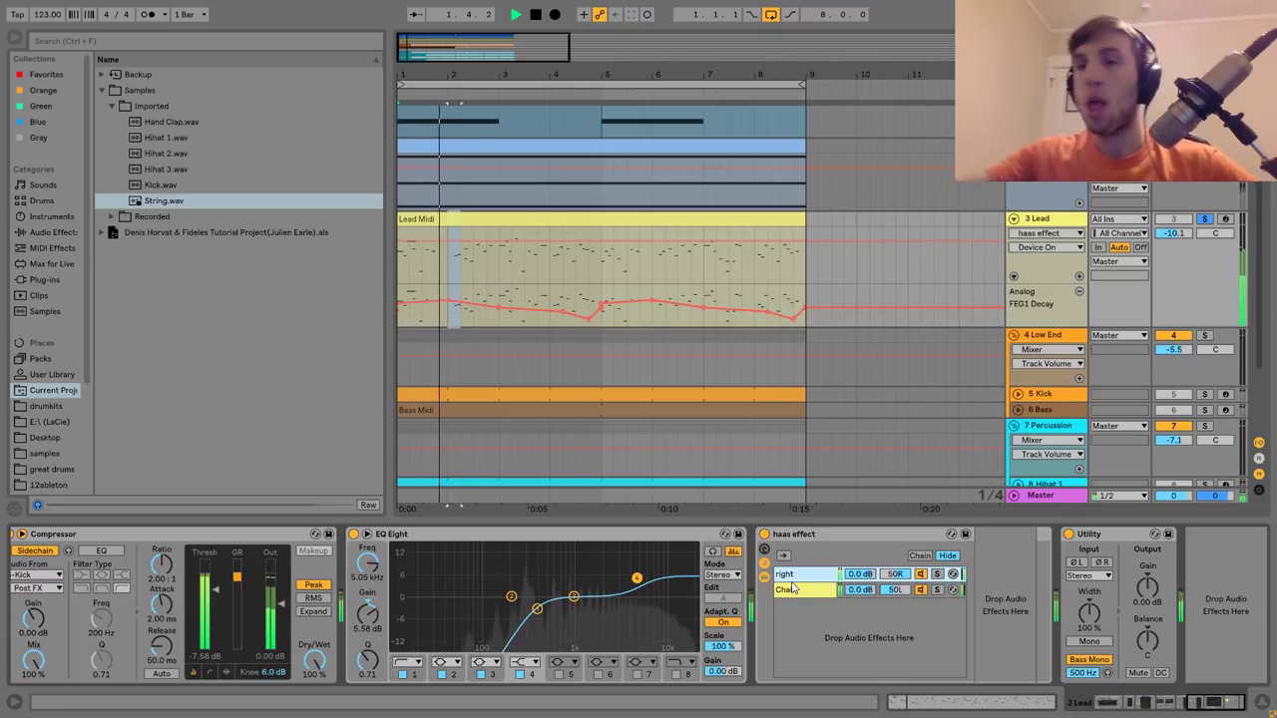
pyautogui.click(764, 533)
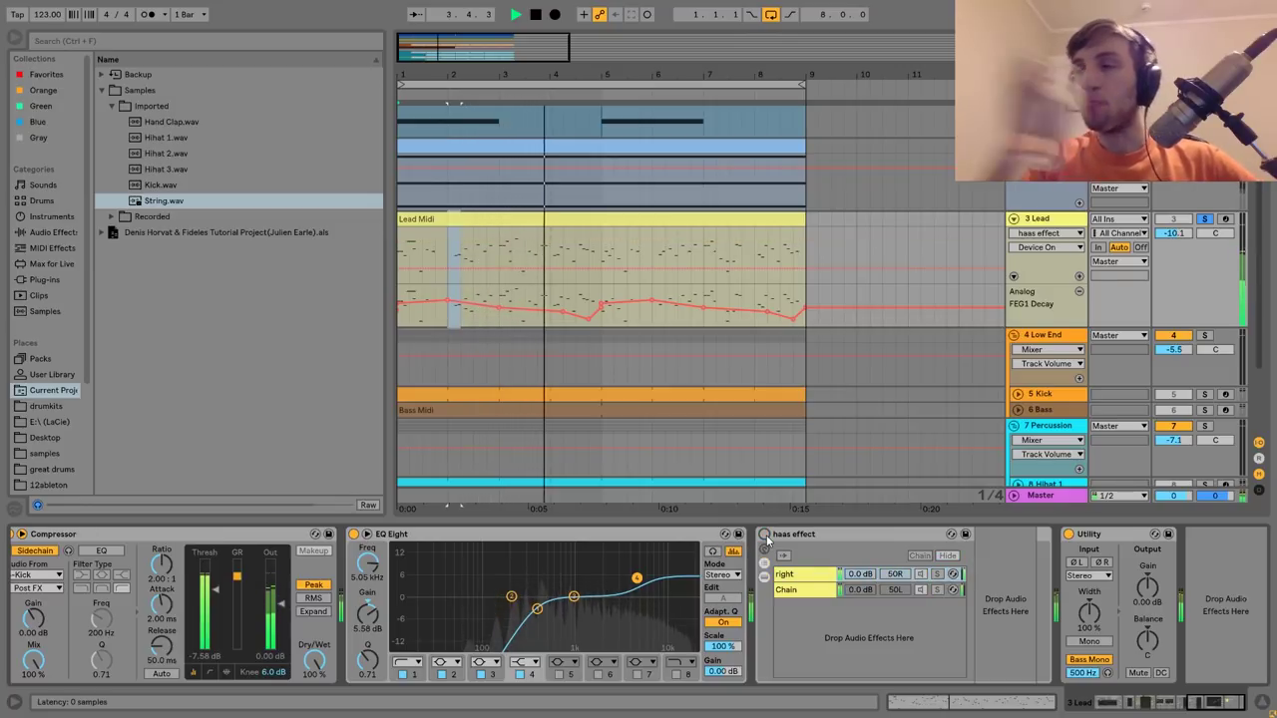
pyautogui.click(764, 533)
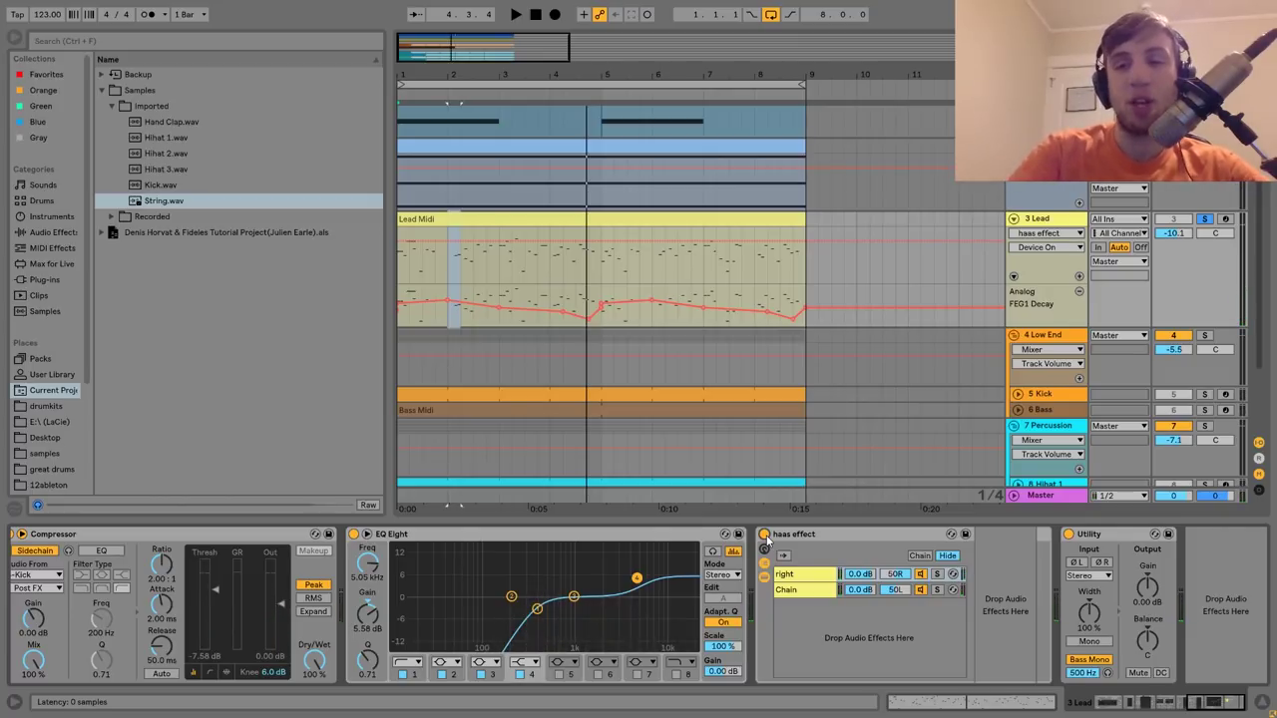
# Show the haas effect rack's 50L chain and examine its Simple Delay settings while playing the lead.
pyautogui.click(785, 589)
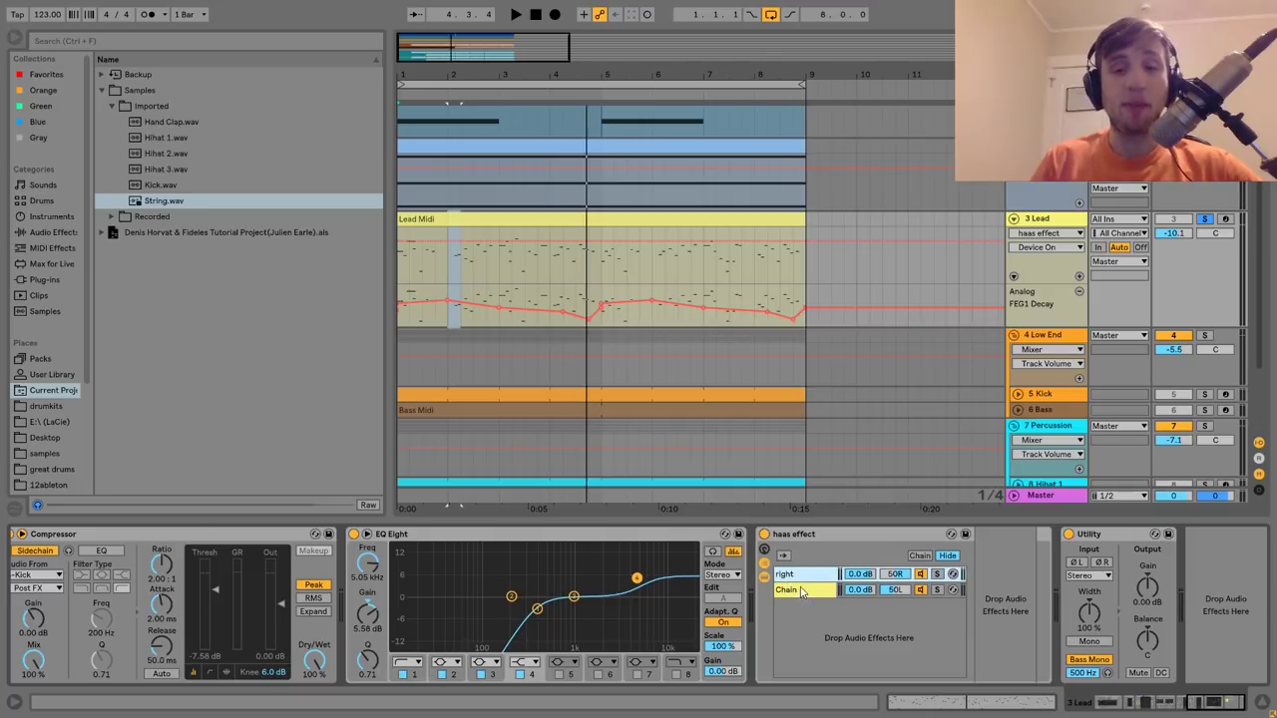
pyautogui.click(801, 592)
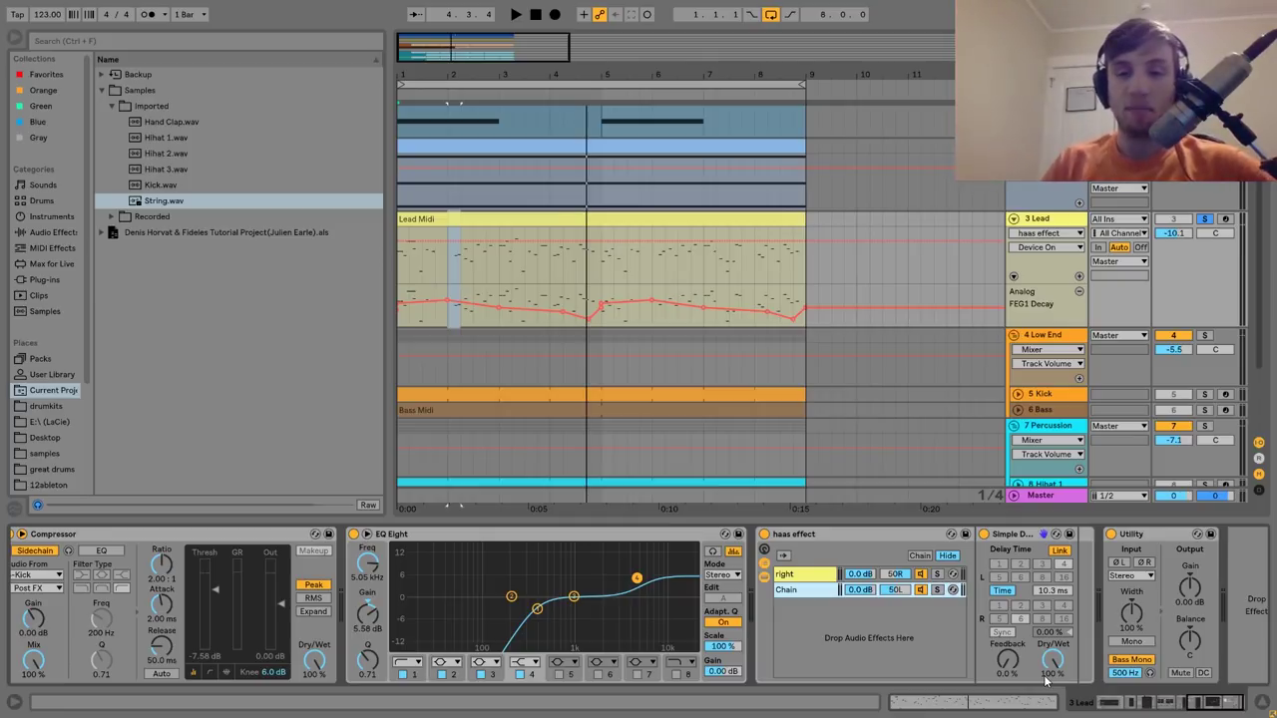
pyautogui.press('space')
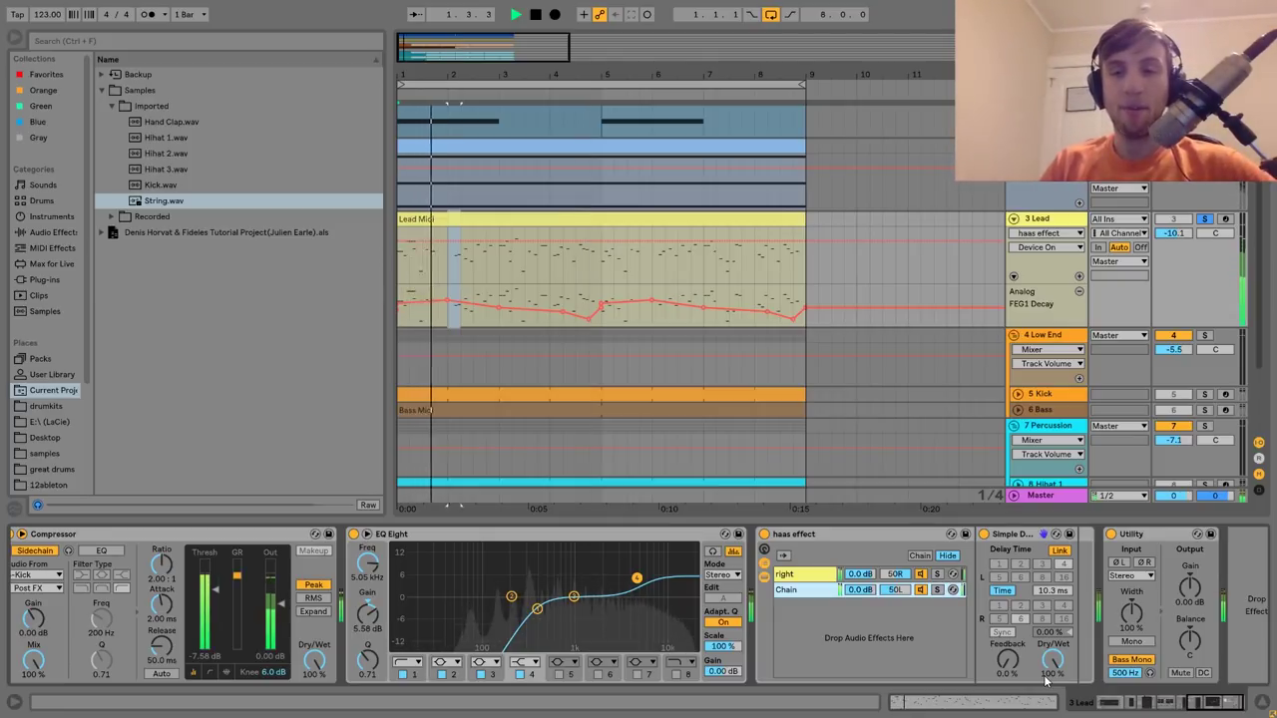
pyautogui.hscroll(1, 1045, 681)
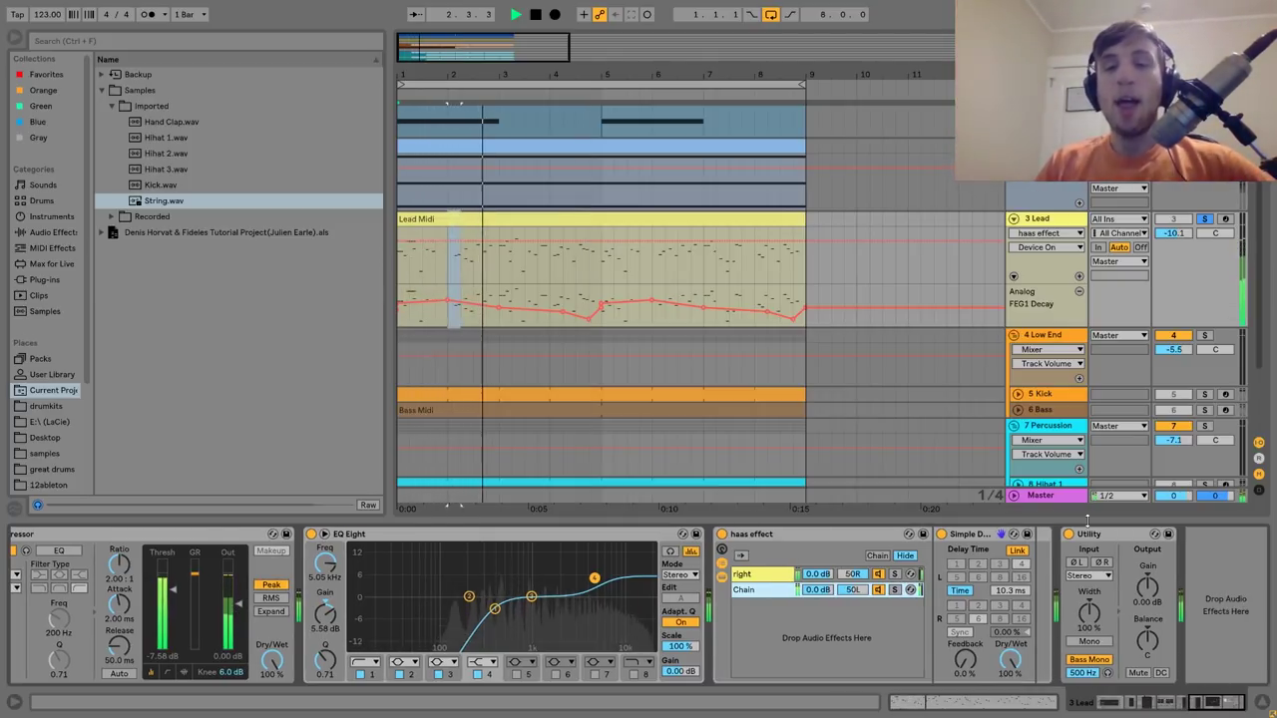
pyautogui.press('space')
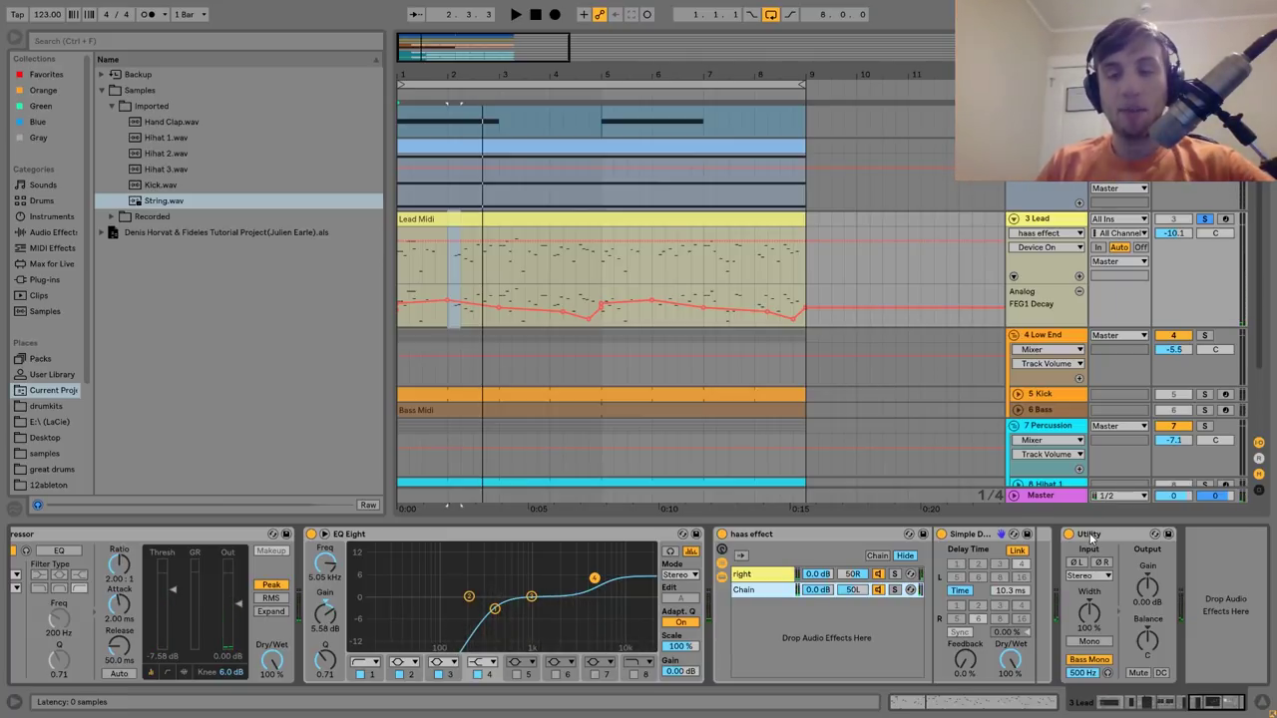
# Examine the Utility's Bass Mono frequency on the Lead track and compare the lead with the device bypassed and re-enabled.
pyautogui.click(1090, 535)
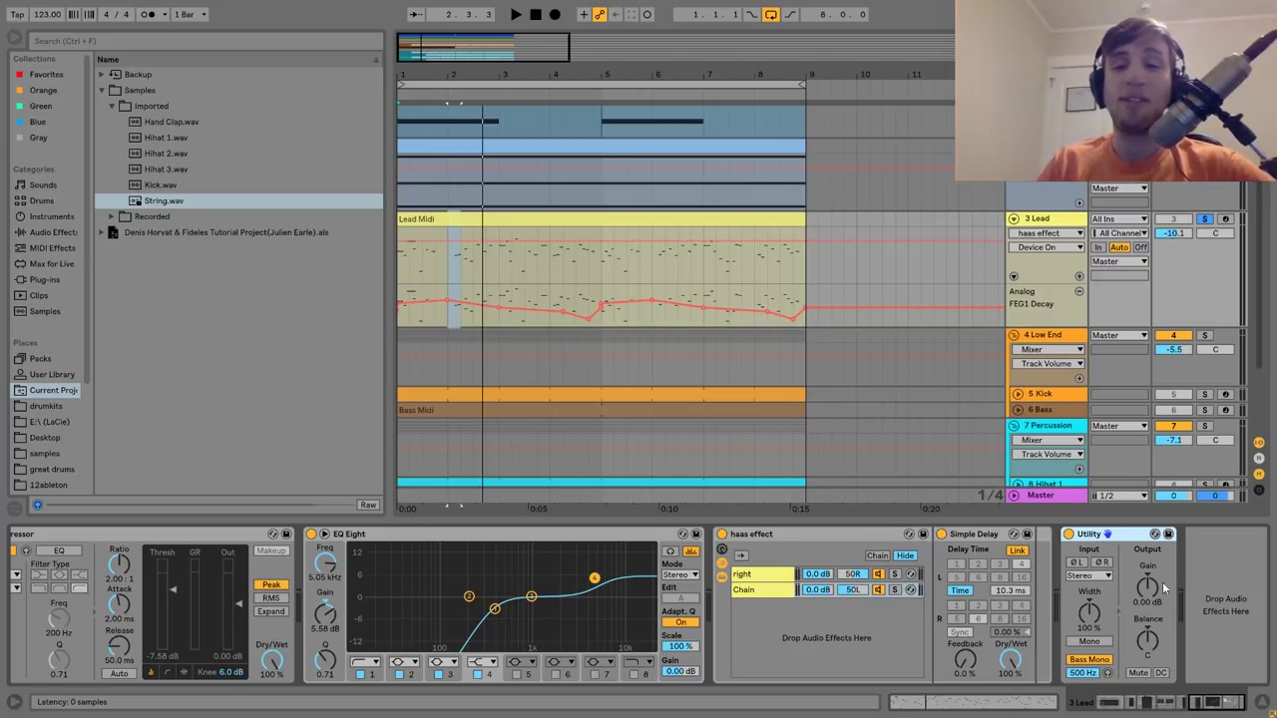
pyautogui.click(1086, 674)
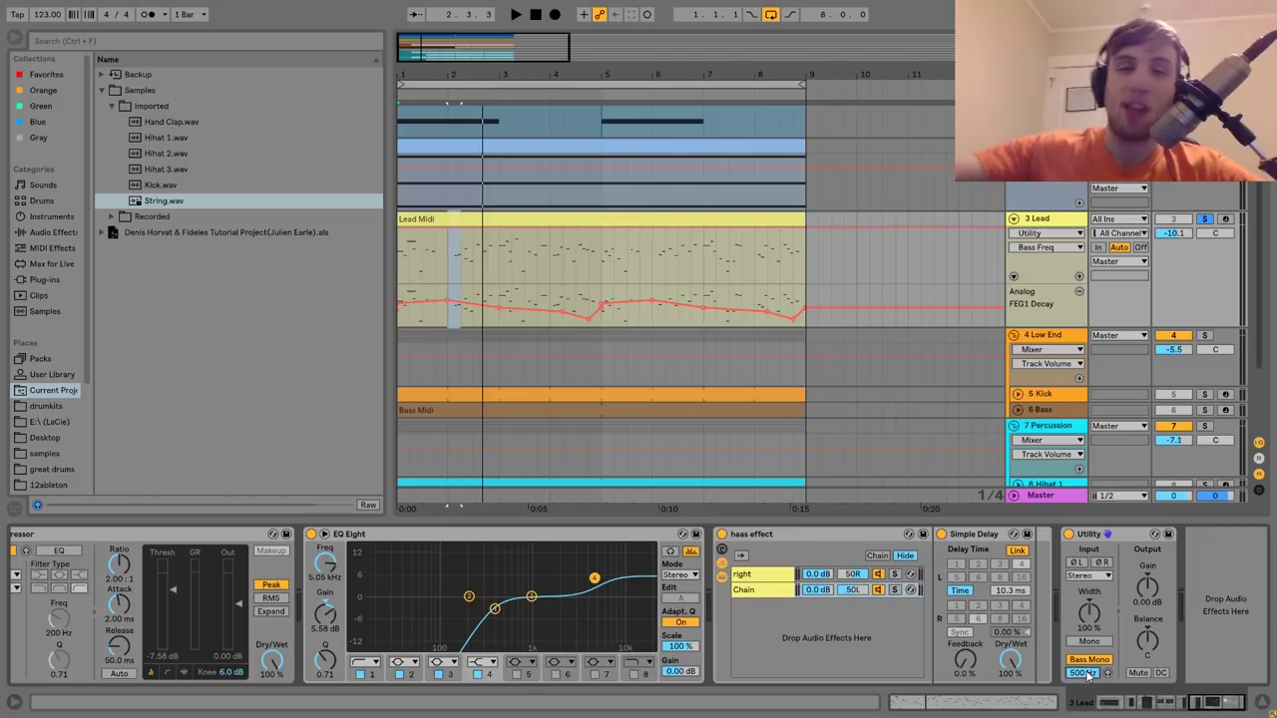
pyautogui.press('space')
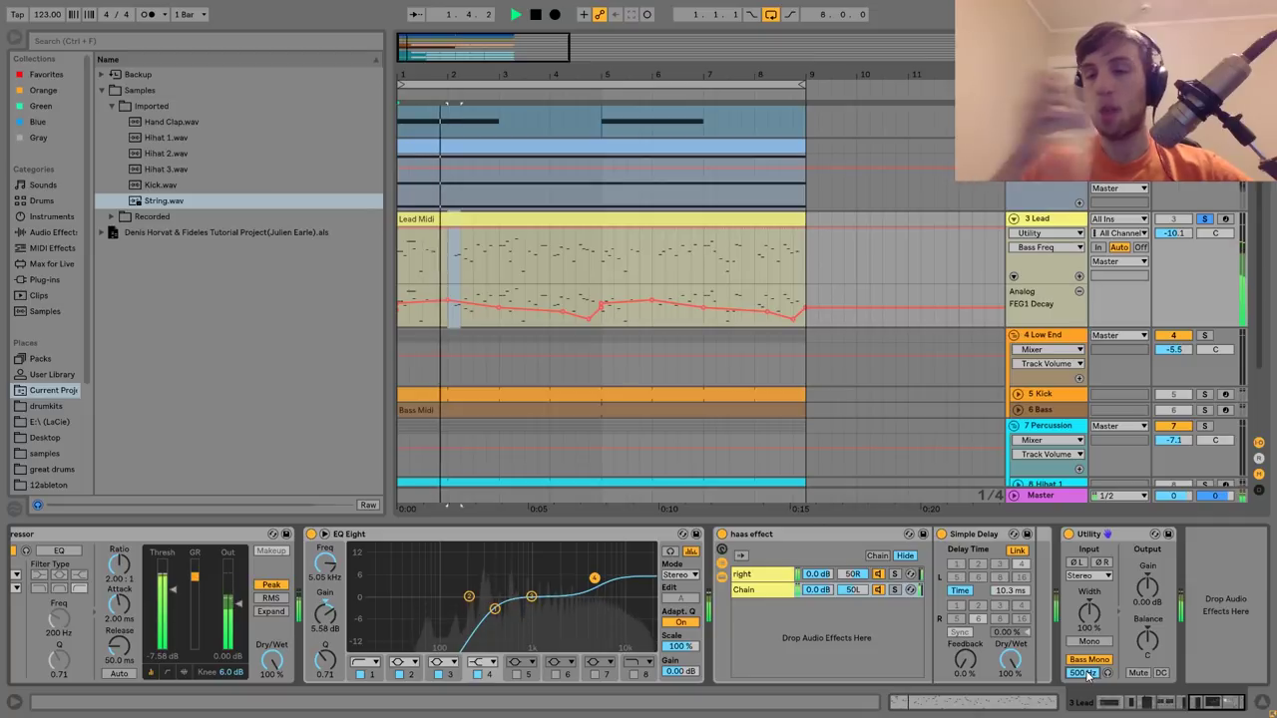
pyautogui.click(1068, 535)
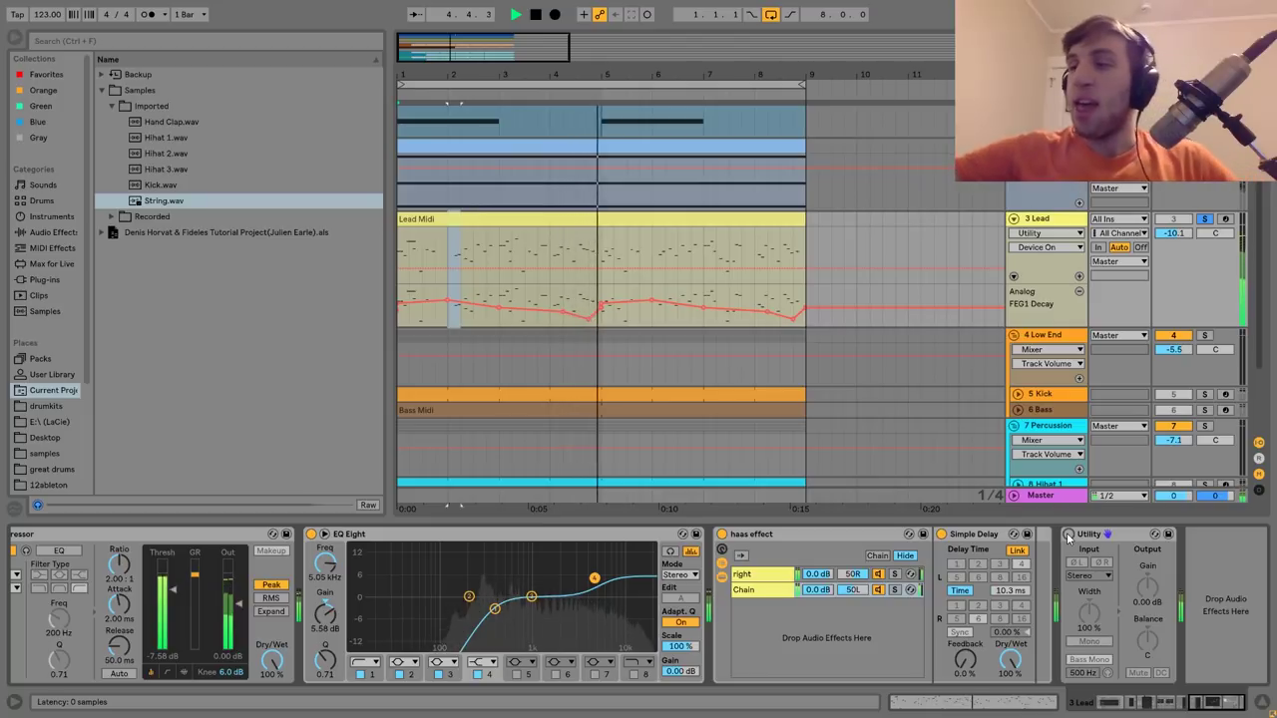
pyautogui.click(1068, 535)
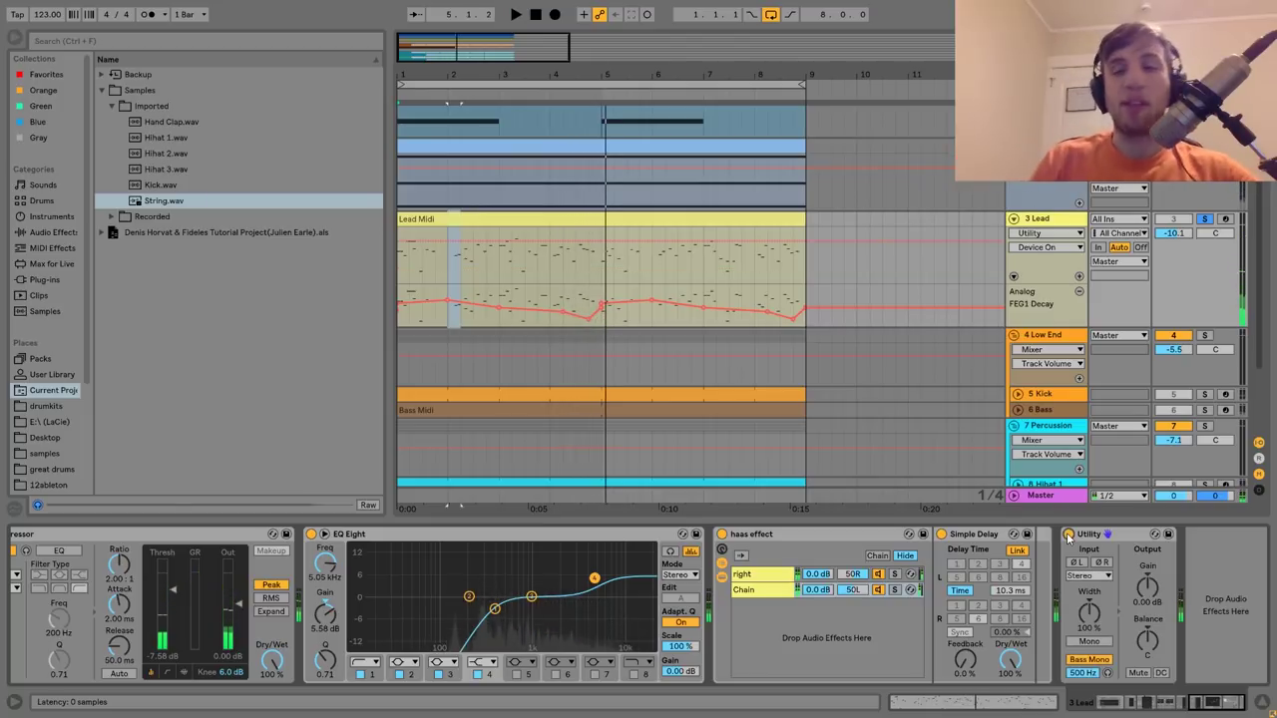
pyautogui.press('space')
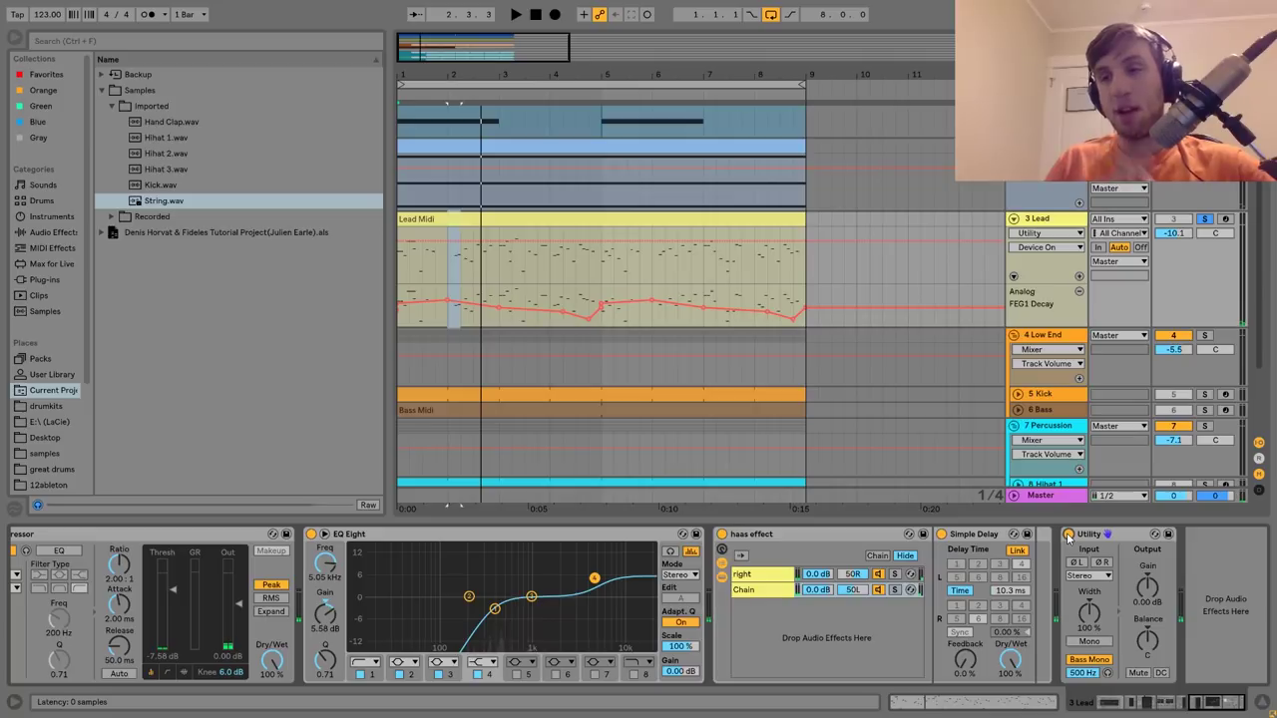
pyautogui.press('space')
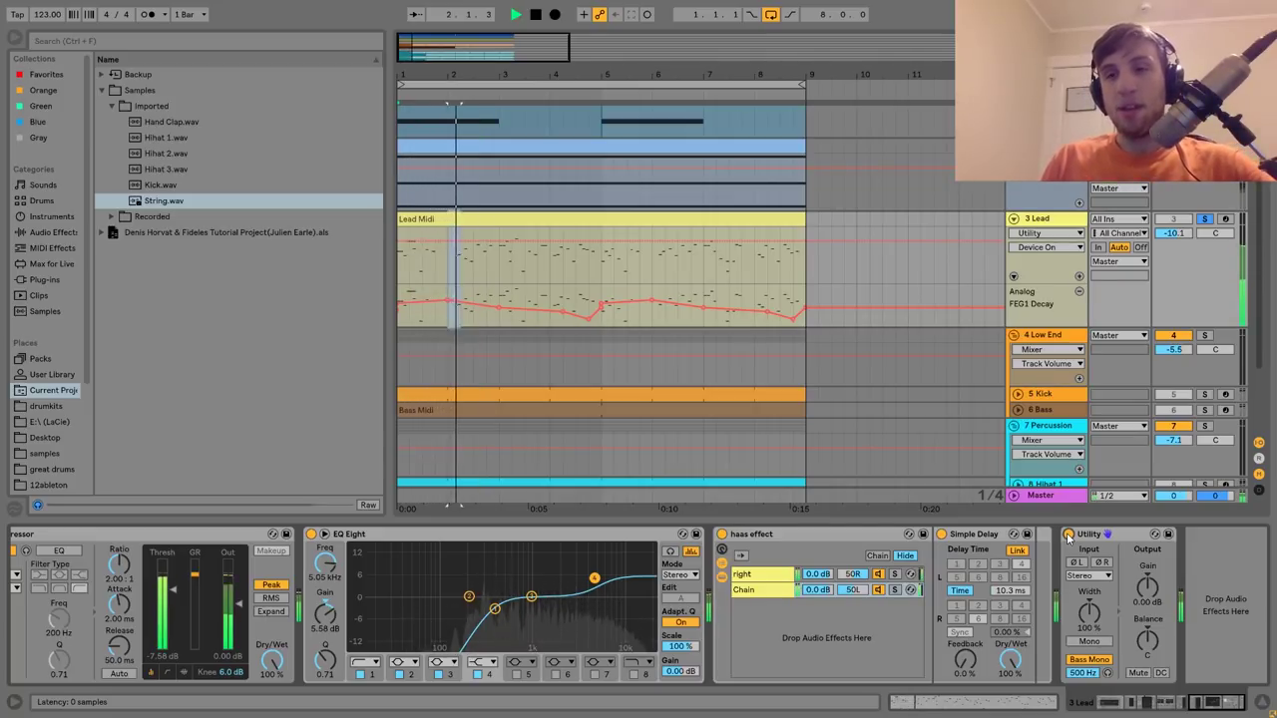
pyautogui.press('space')
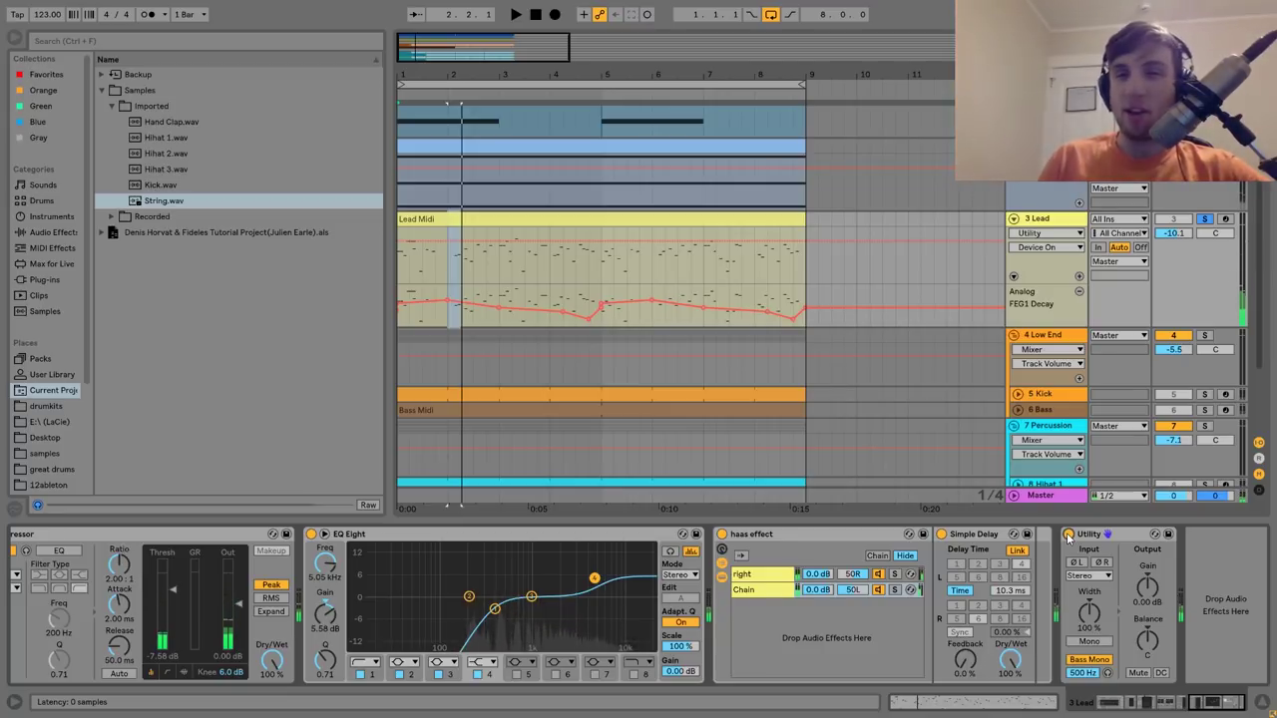
# Solo the Kick track and play it to examine its sample, Drum Buss and Tuner.
pyautogui.scroll(-3, 1185, 334)
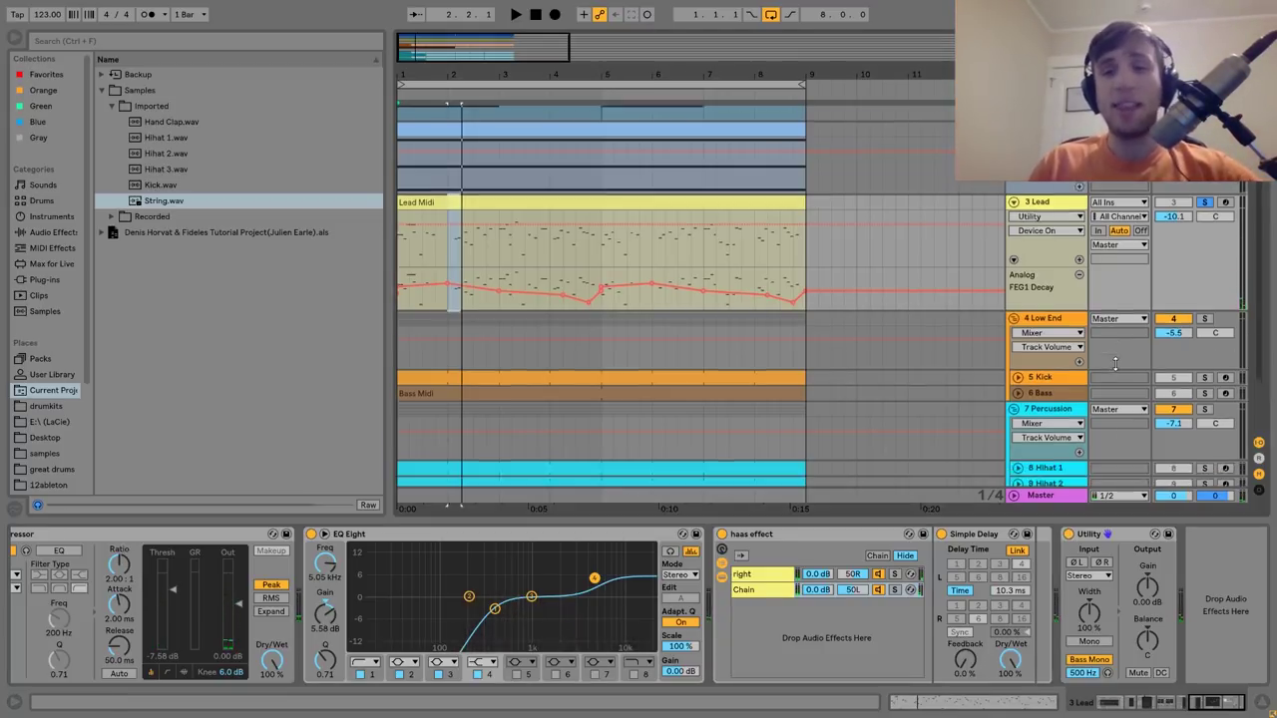
pyautogui.click(1049, 311)
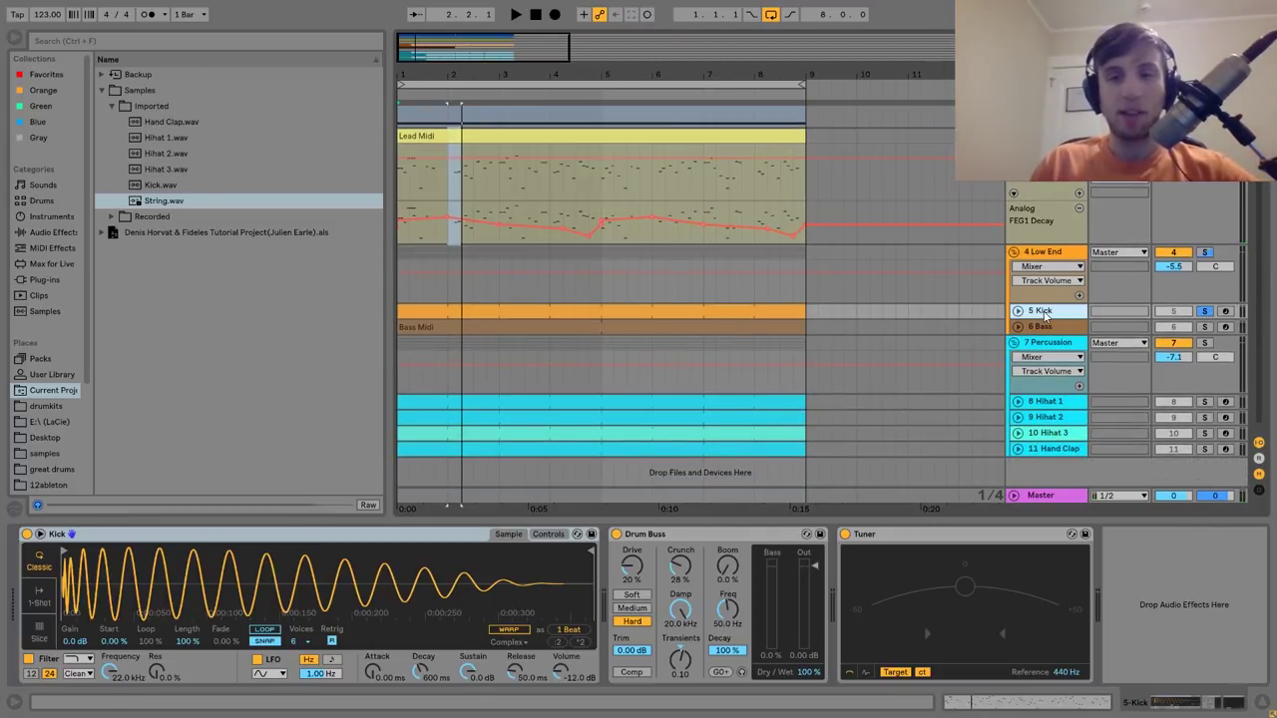
pyautogui.press('space')
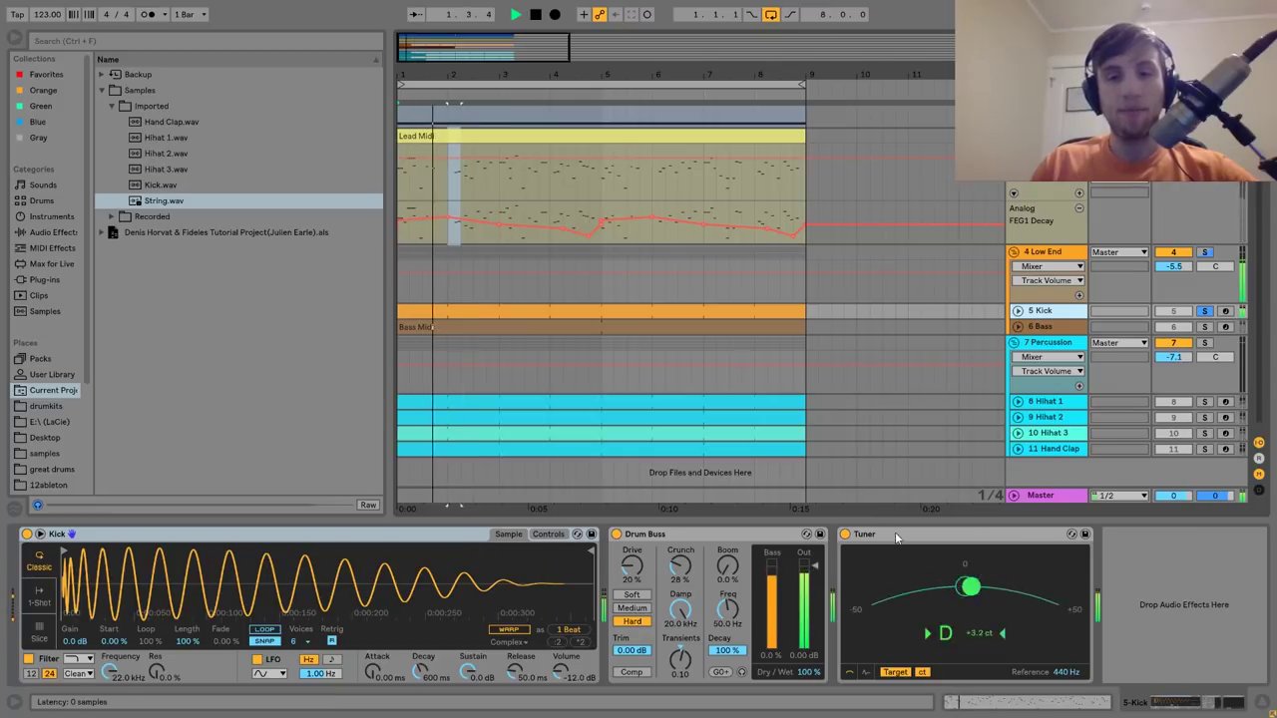
pyautogui.press('space')
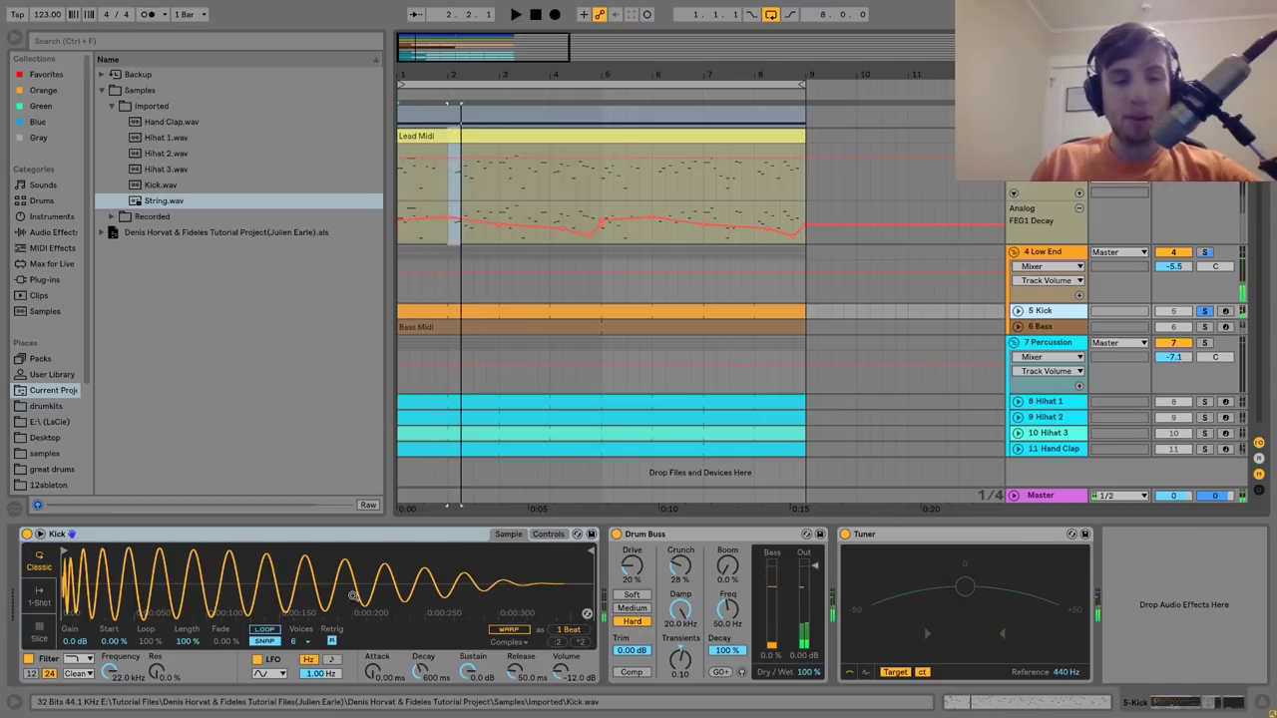
pyautogui.press('space')
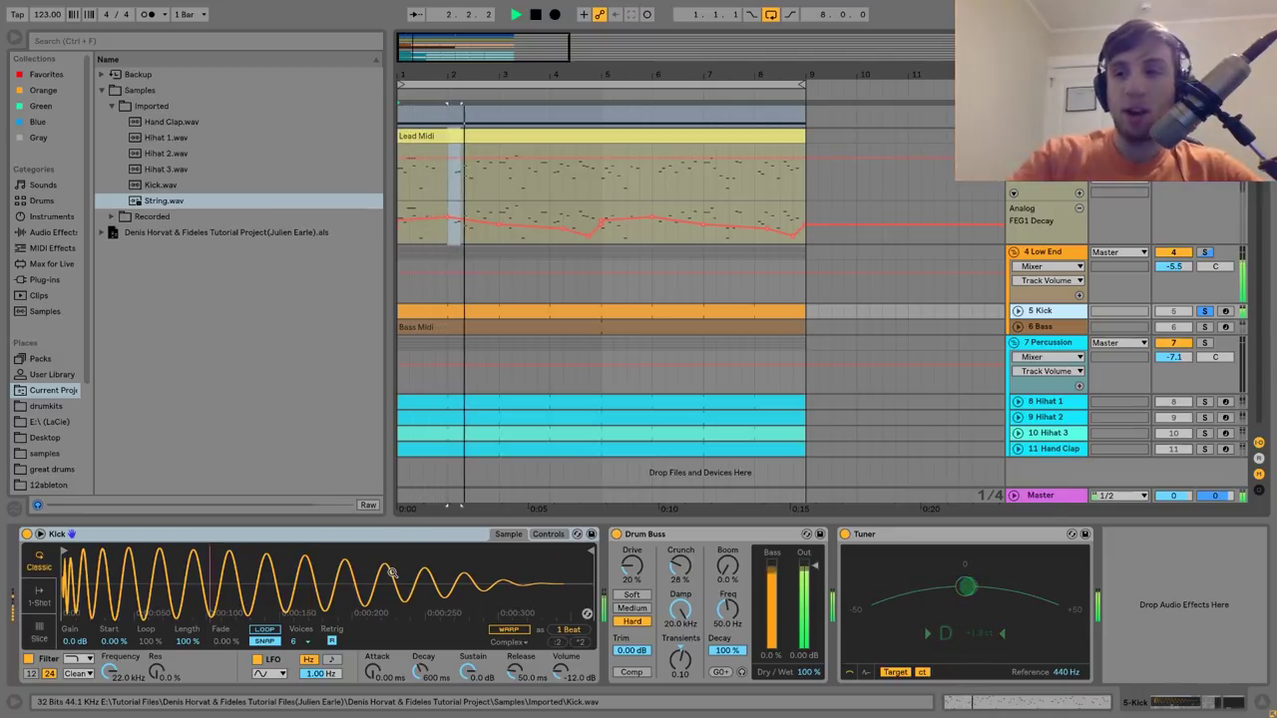
pyautogui.press('space')
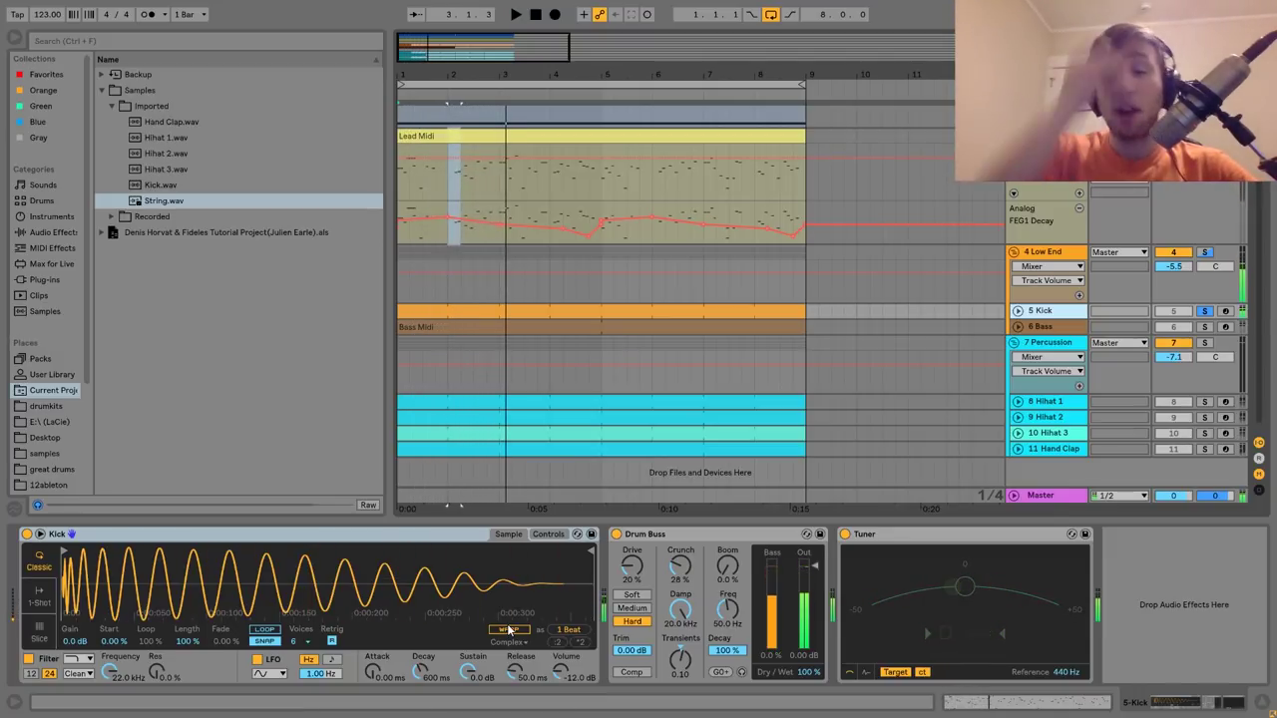
# Compare the kick with Drum Buss bypassed and re-enabled during playback, then replay it to check its pitch in the Tuner.
pyautogui.press('space')
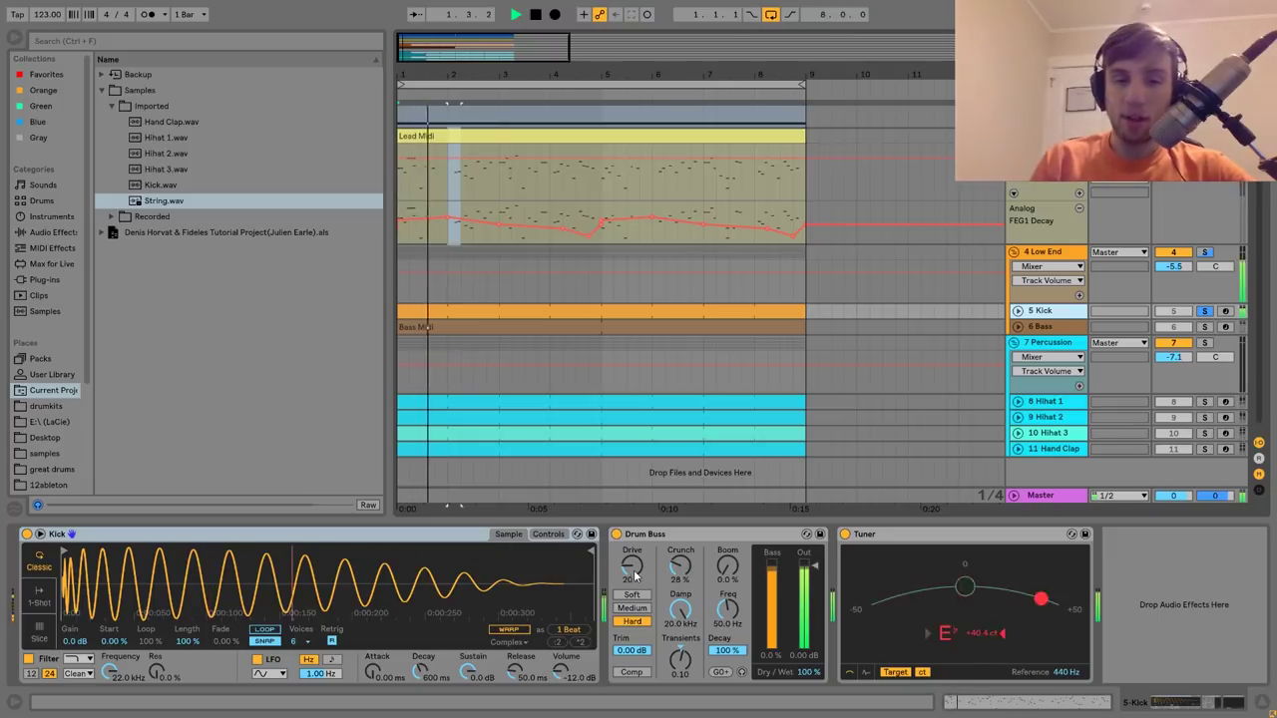
pyautogui.click(616, 533)
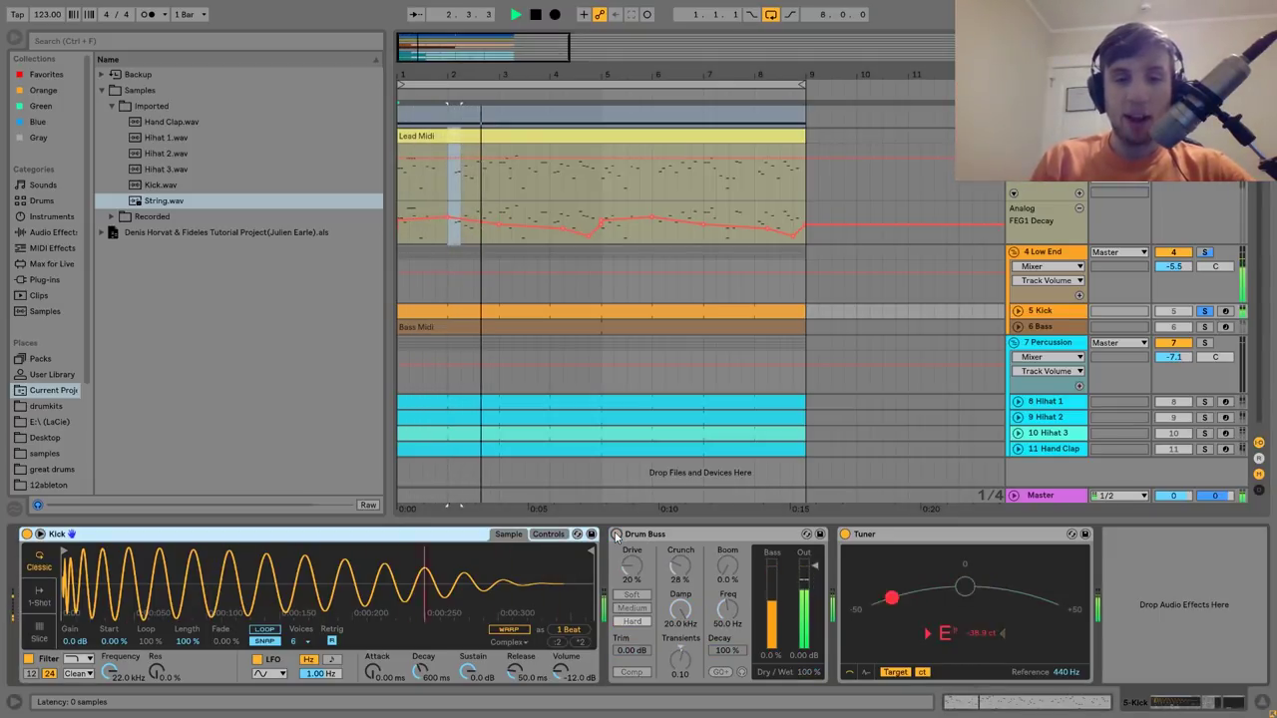
pyautogui.click(615, 534)
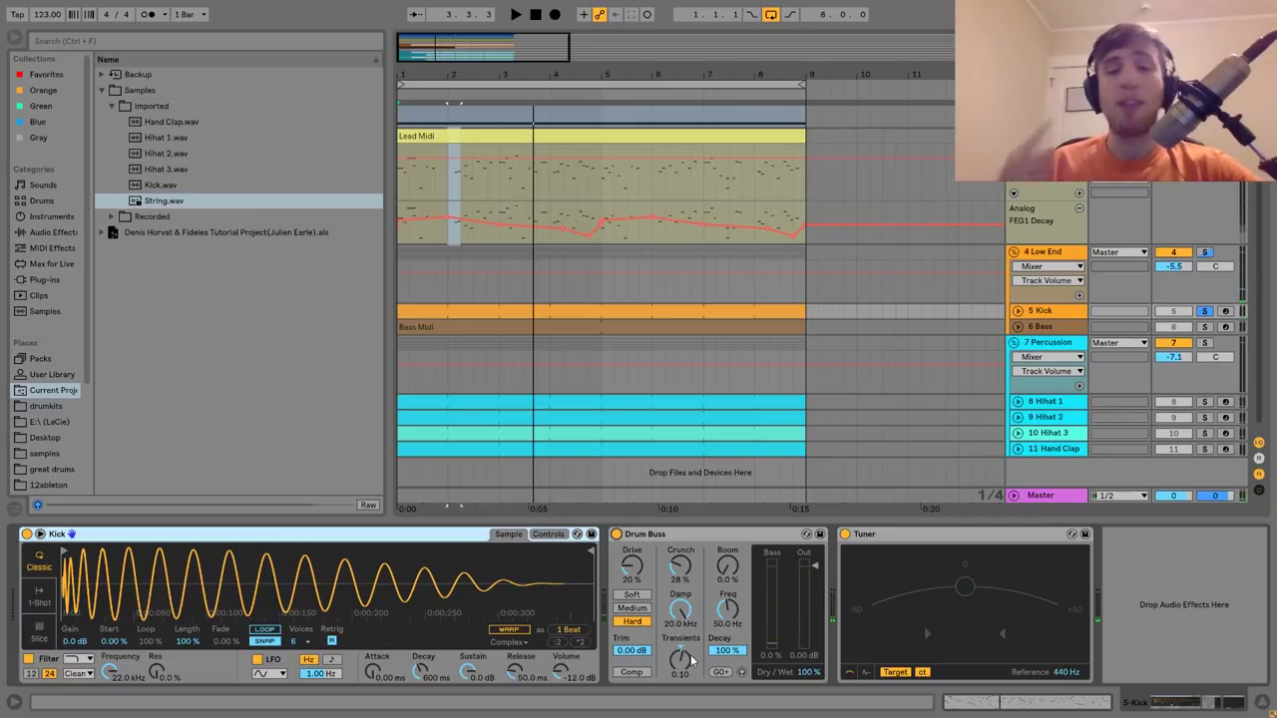
pyautogui.press('space')
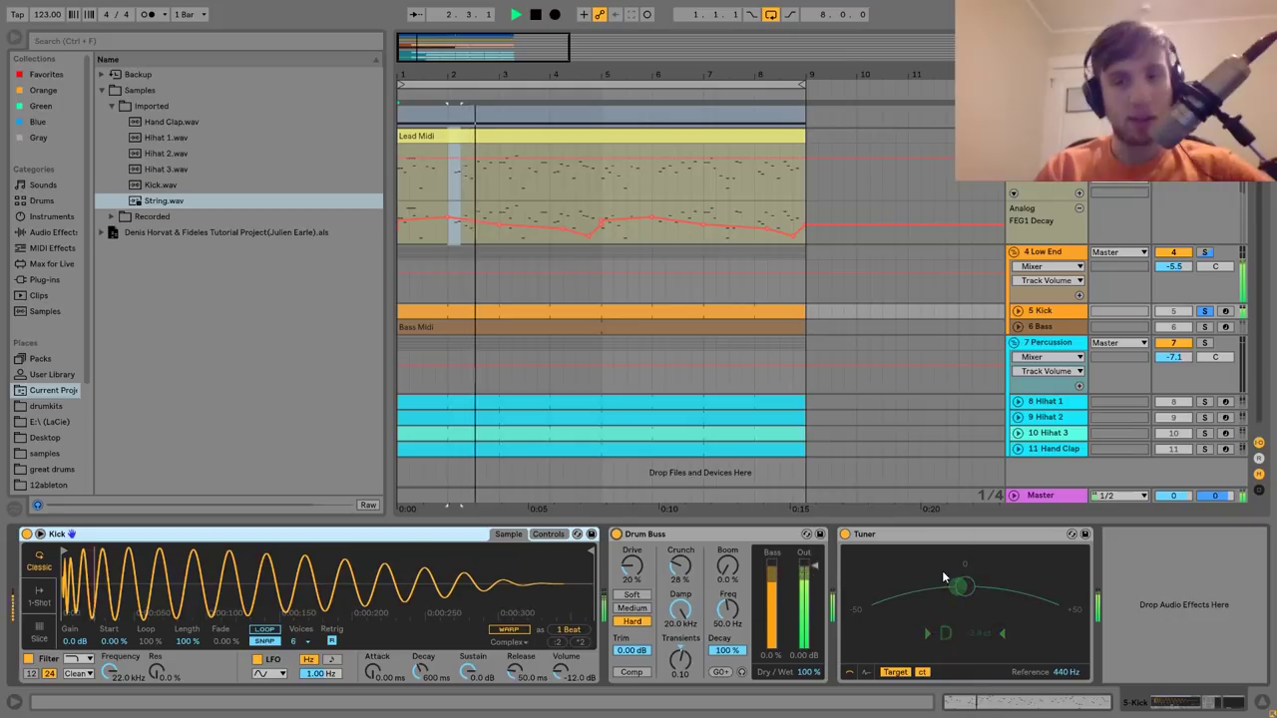
pyautogui.press('space')
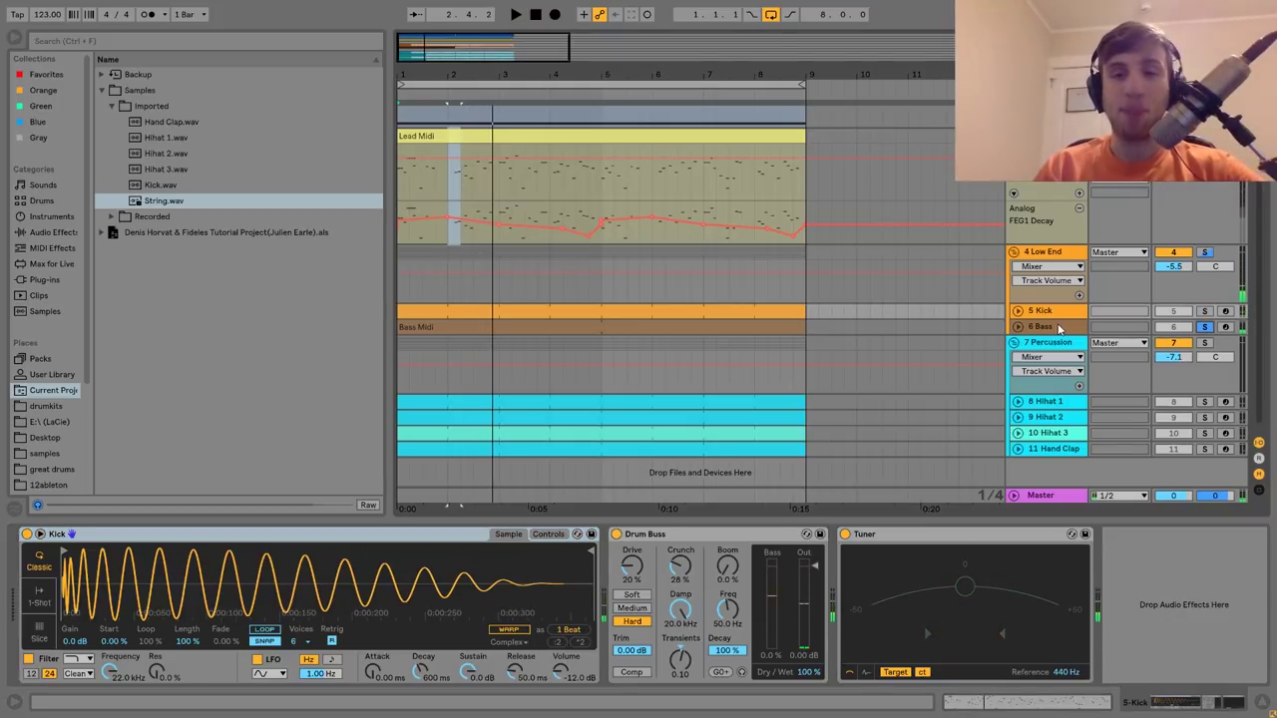
# Unfold the Bass track and play it soloed.
pyautogui.click(1019, 327)
pyautogui.click(1018, 328)
pyautogui.press('space')
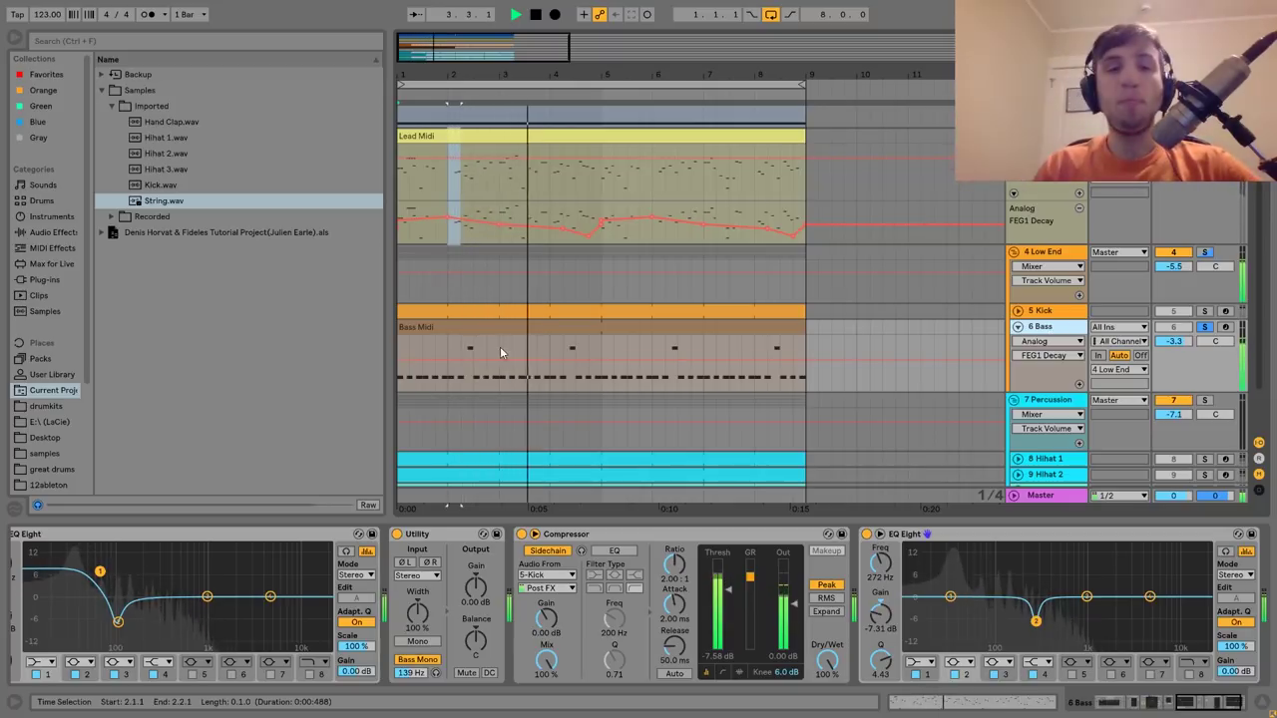
pyautogui.press('space')
# Open the Bass Midi clip and examine its note pattern during playback, selecting all the A1 notes.
pyautogui.doubleClick(467, 351)
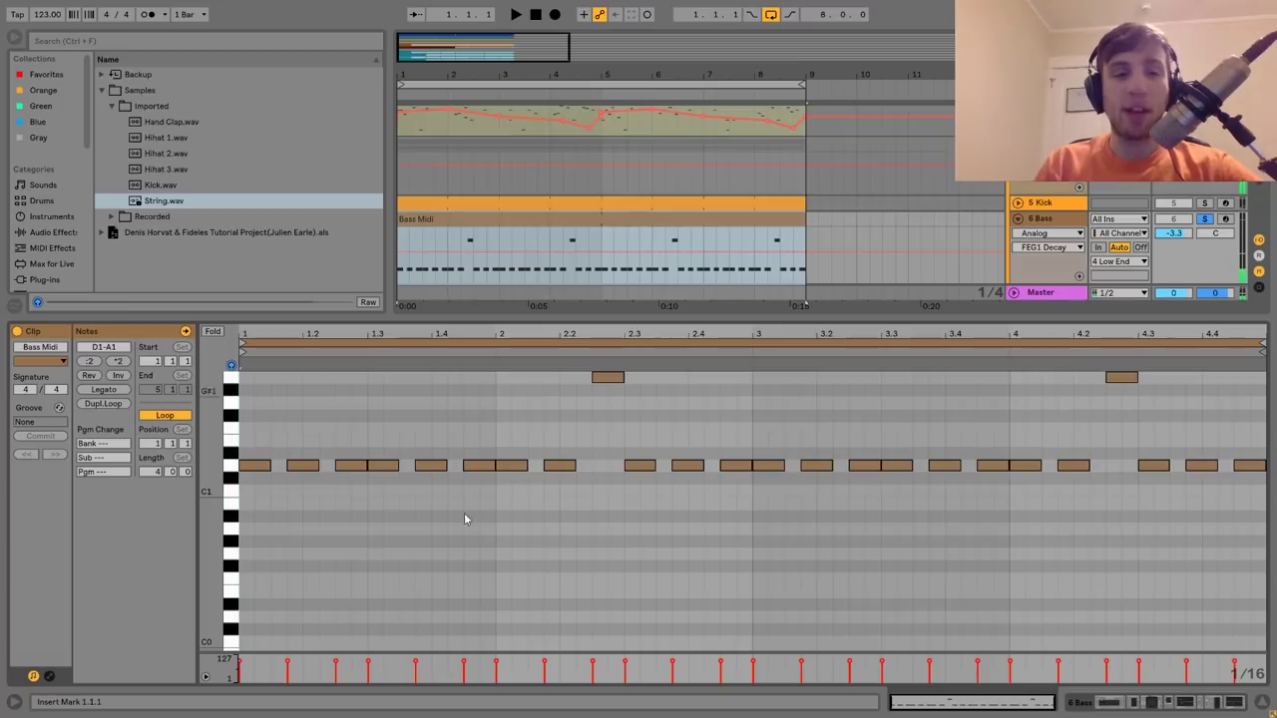
pyautogui.press('space')
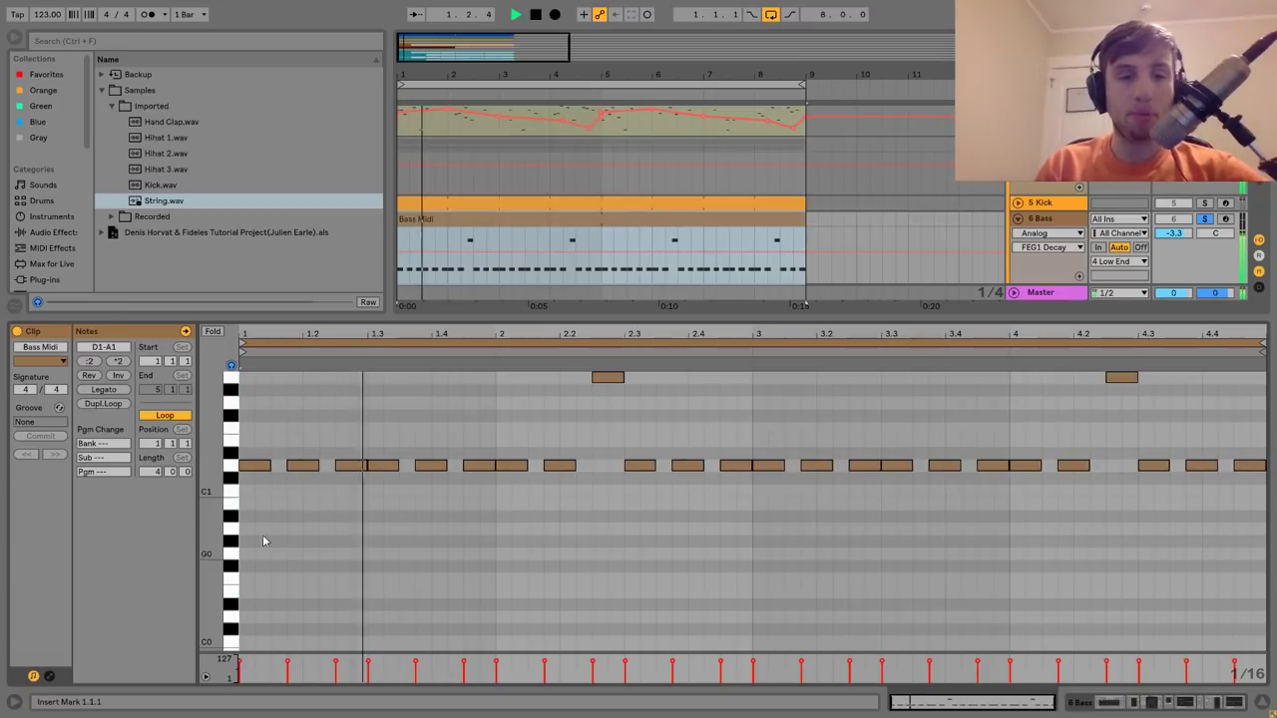
pyautogui.press('space')
pyautogui.click(231, 379)
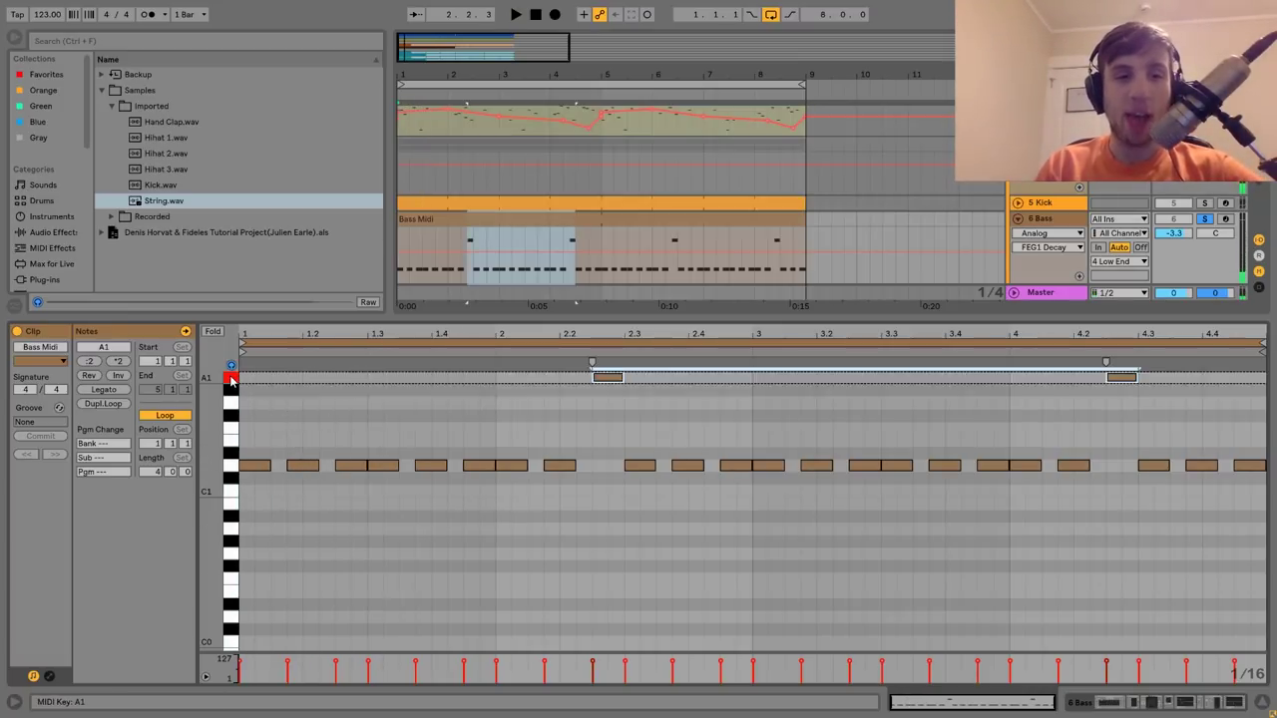
pyautogui.press('space')
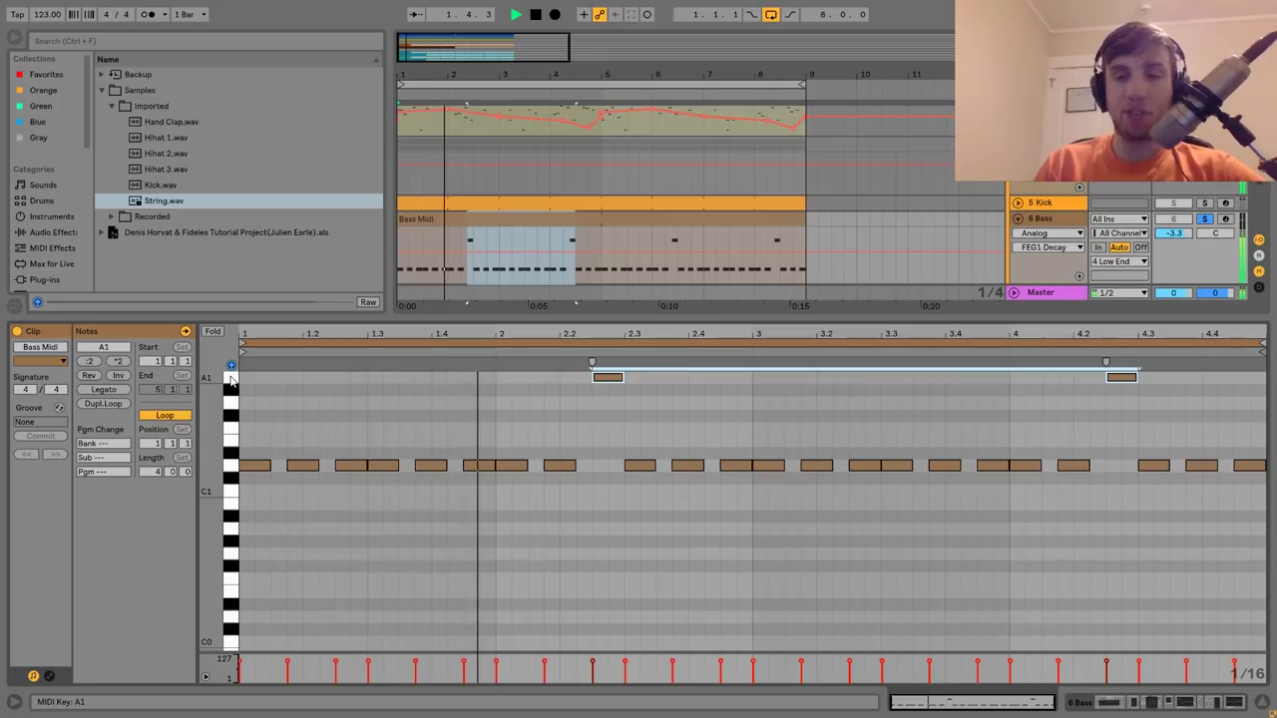
# Show the Bass track's devices and play the bass both soloed and within the full mix.
pyautogui.doubleClick(1041, 218)
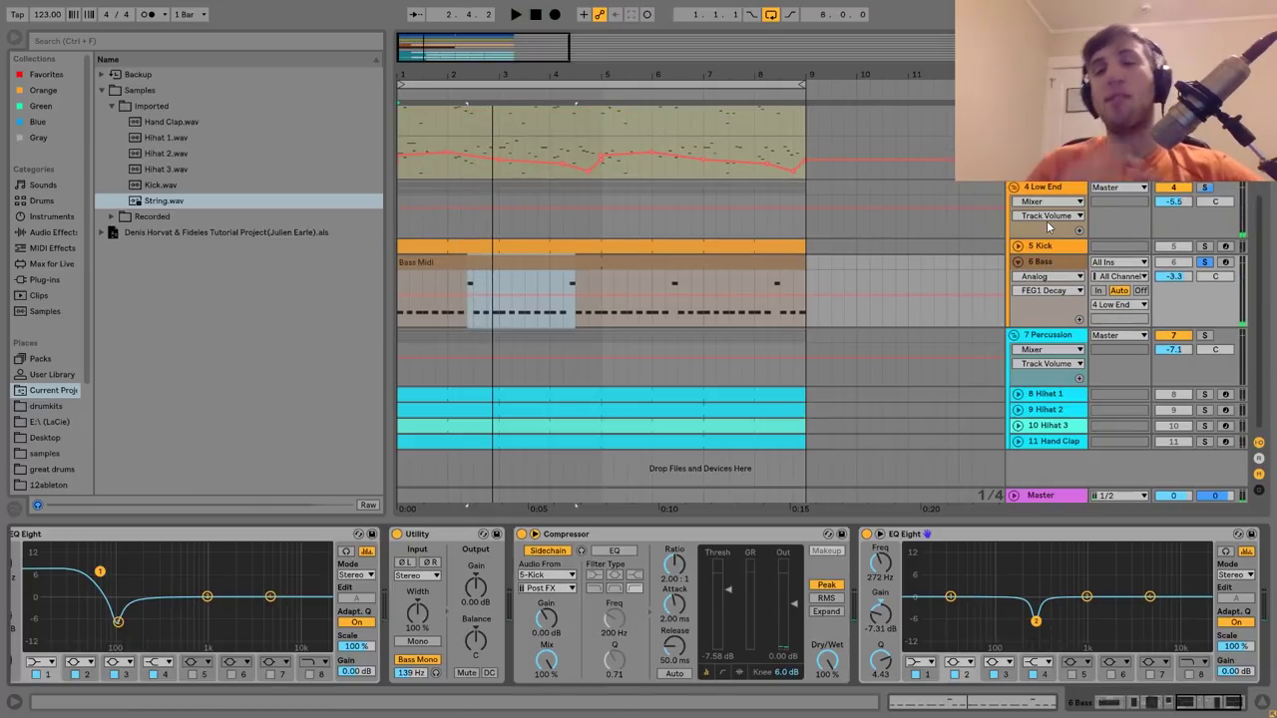
pyautogui.press('space')
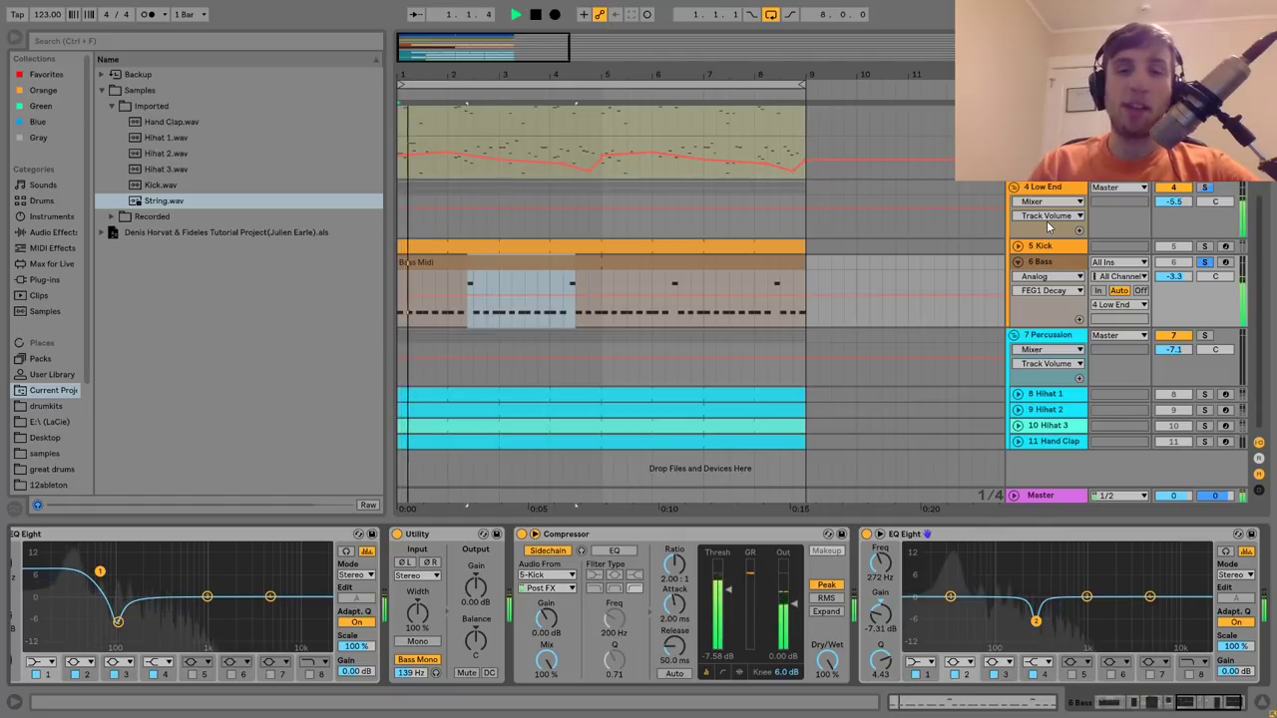
pyautogui.click(1058, 261)
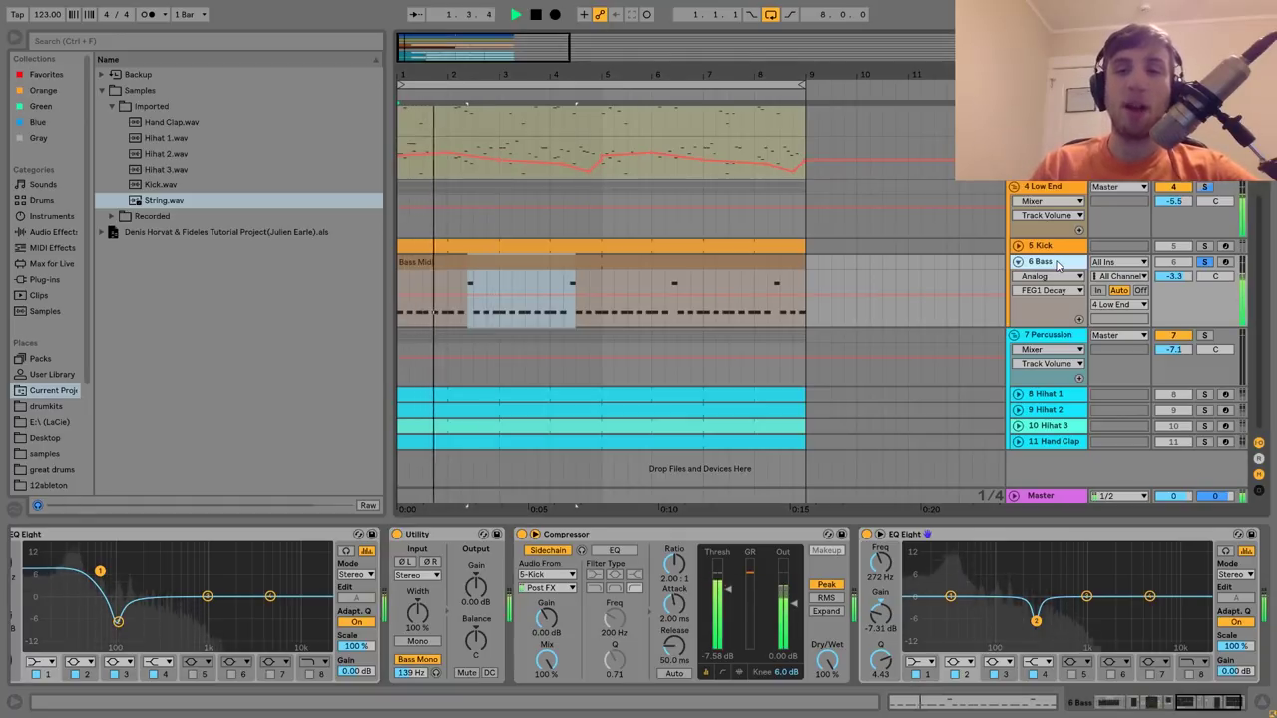
pyautogui.click(1204, 261)
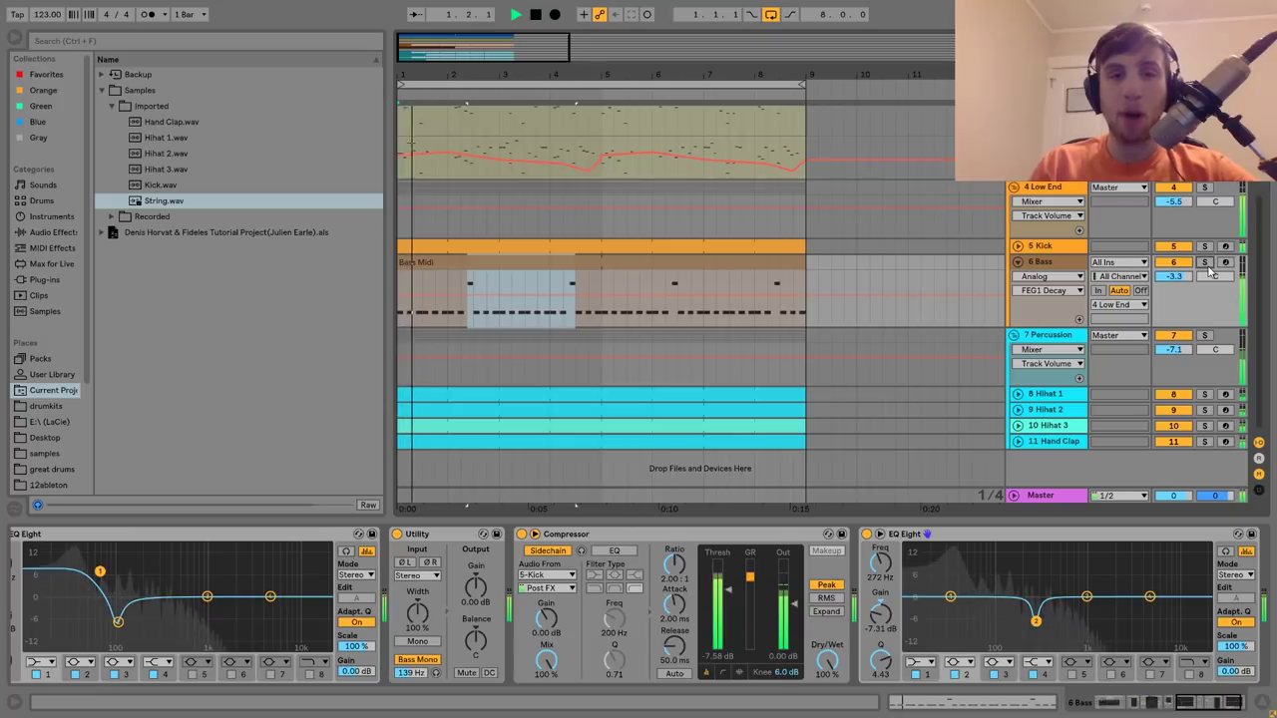
pyautogui.click(1062, 268)
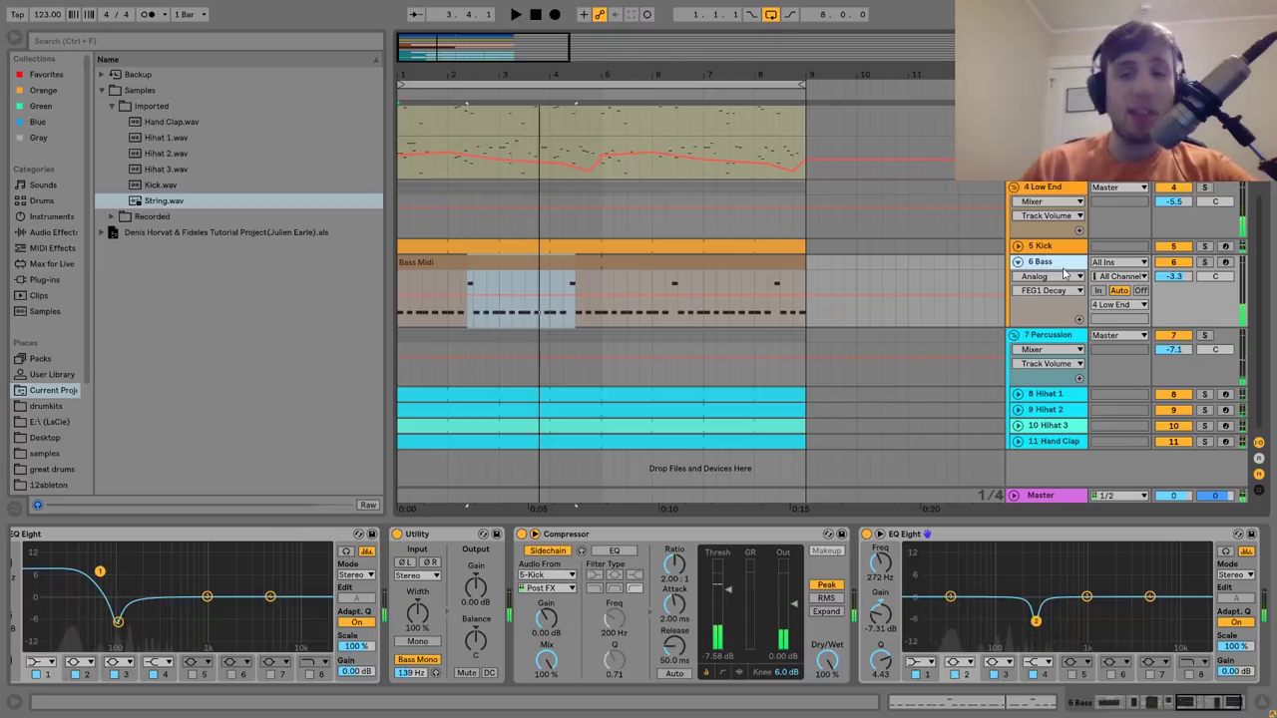
pyautogui.click(1204, 261)
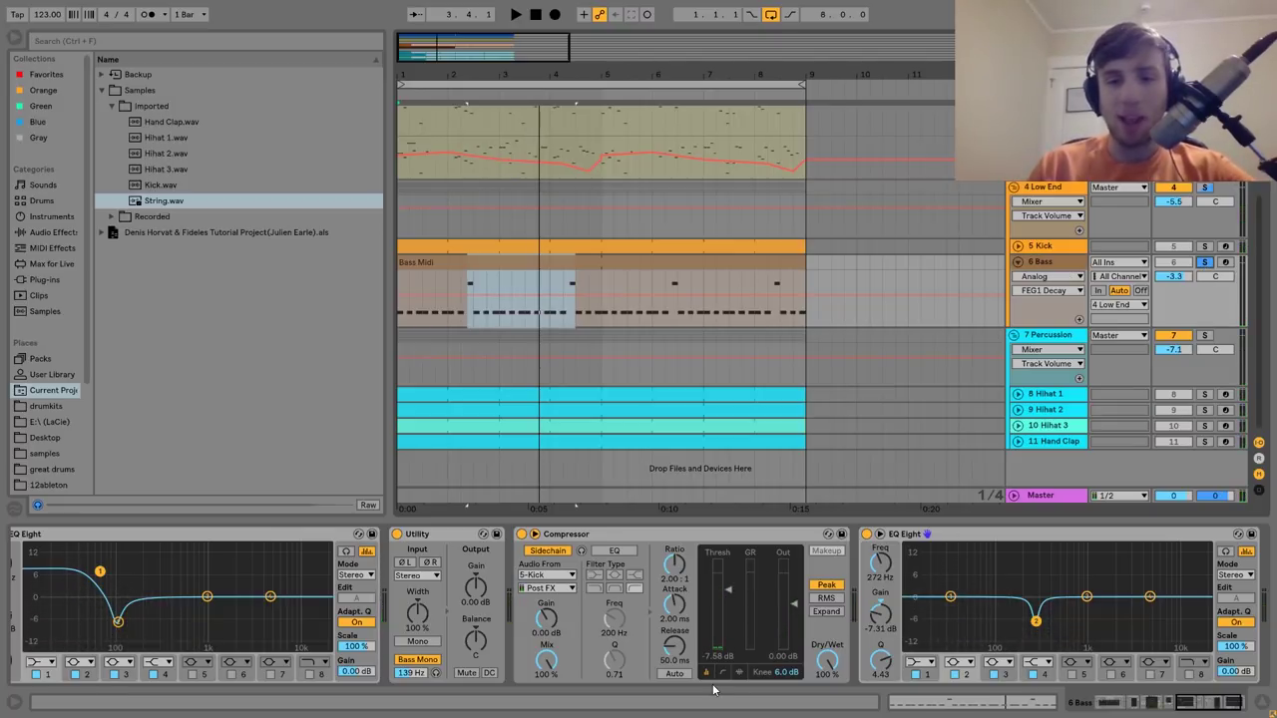
# Examine the bass Analog synth's oscillator, filter envelope and Amp1 envelope settings, playing the part for reference.
pyautogui.press('Down')
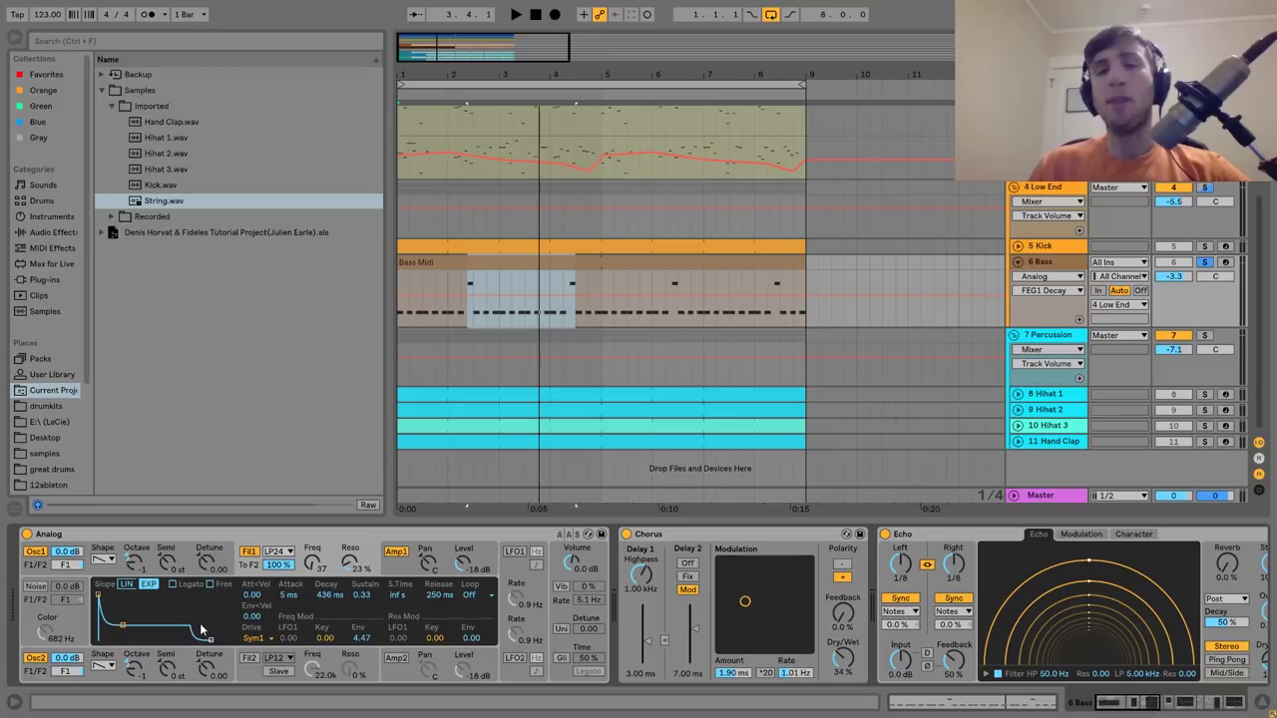
pyautogui.press('space')
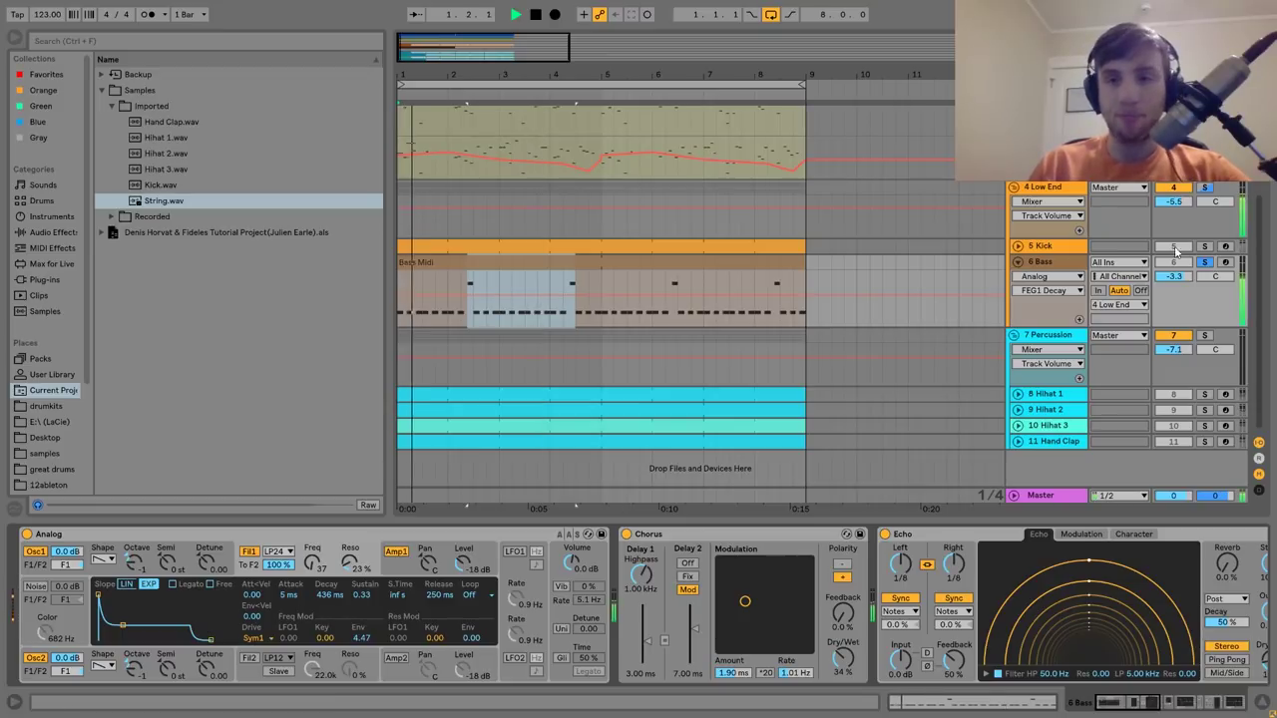
pyautogui.click(1204, 261)
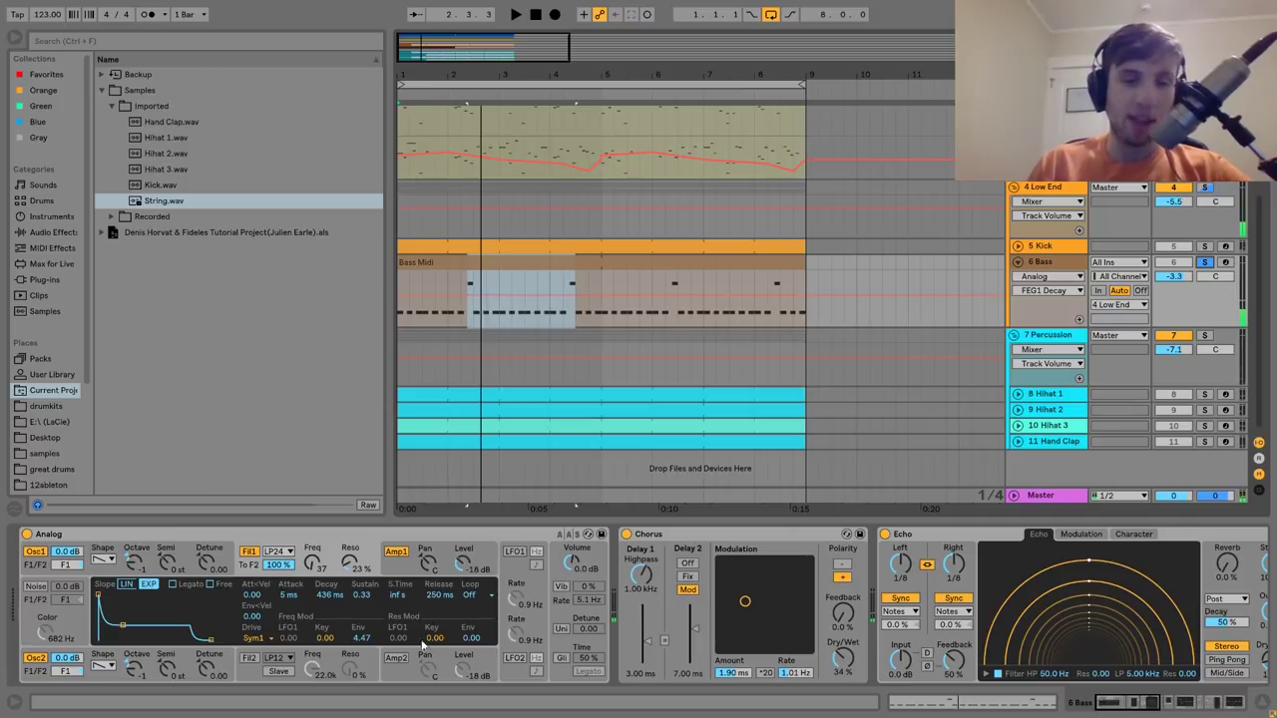
pyautogui.click(389, 572)
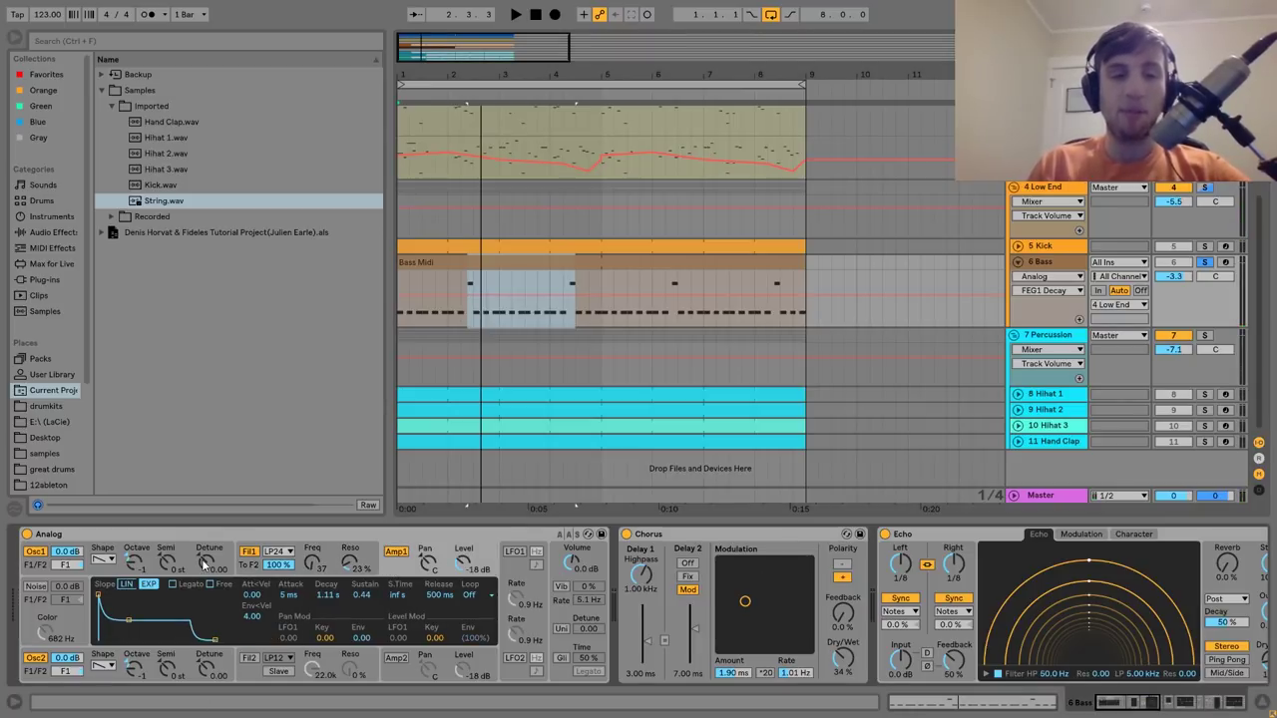
# Examine the Chorus on the Bass track and compare the sound with it bypassed and re-enabled during playback.
pyautogui.hscroll(10, 290, 604)
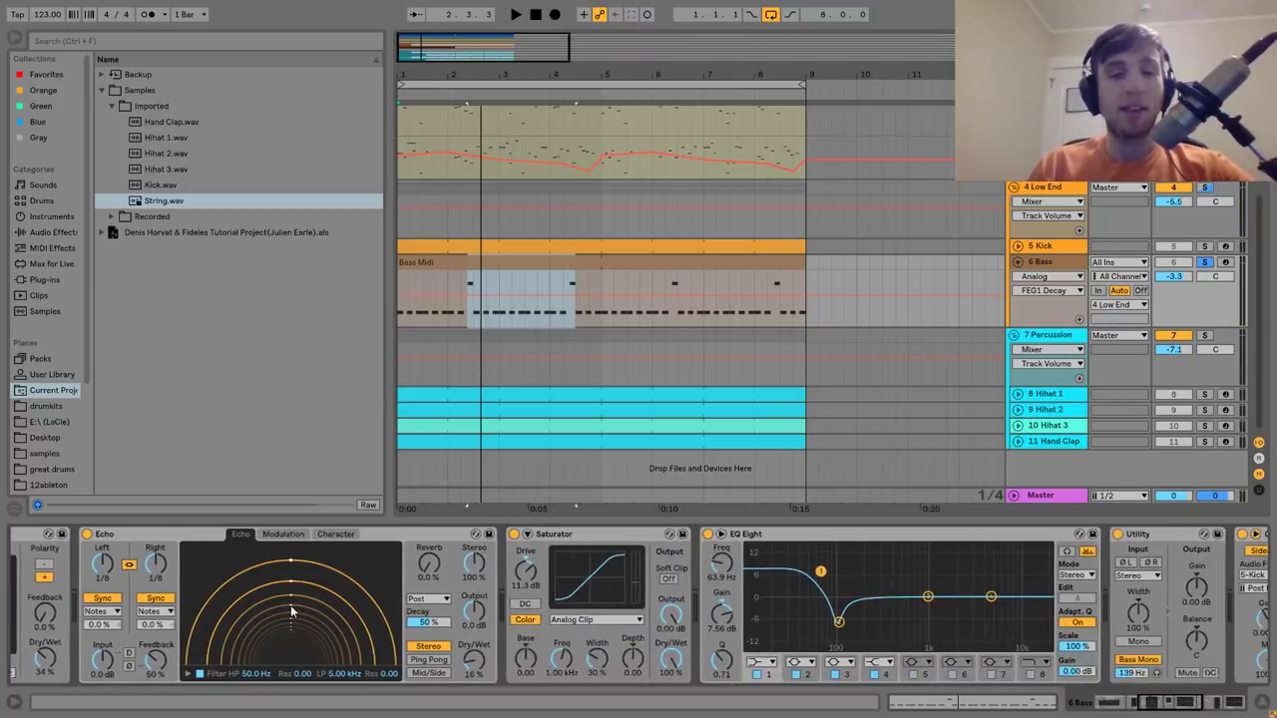
pyautogui.hscroll(-3, 290, 604)
pyautogui.hscroll(-3, 290, 604)
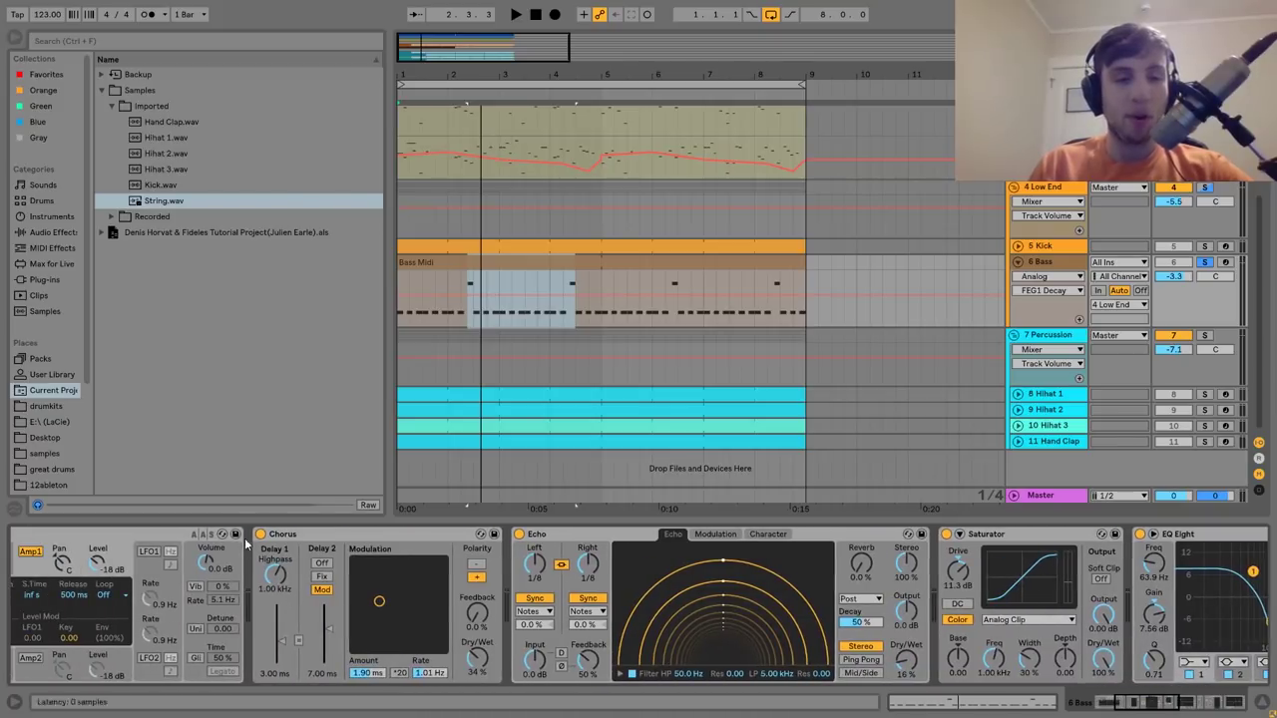
pyautogui.press('space')
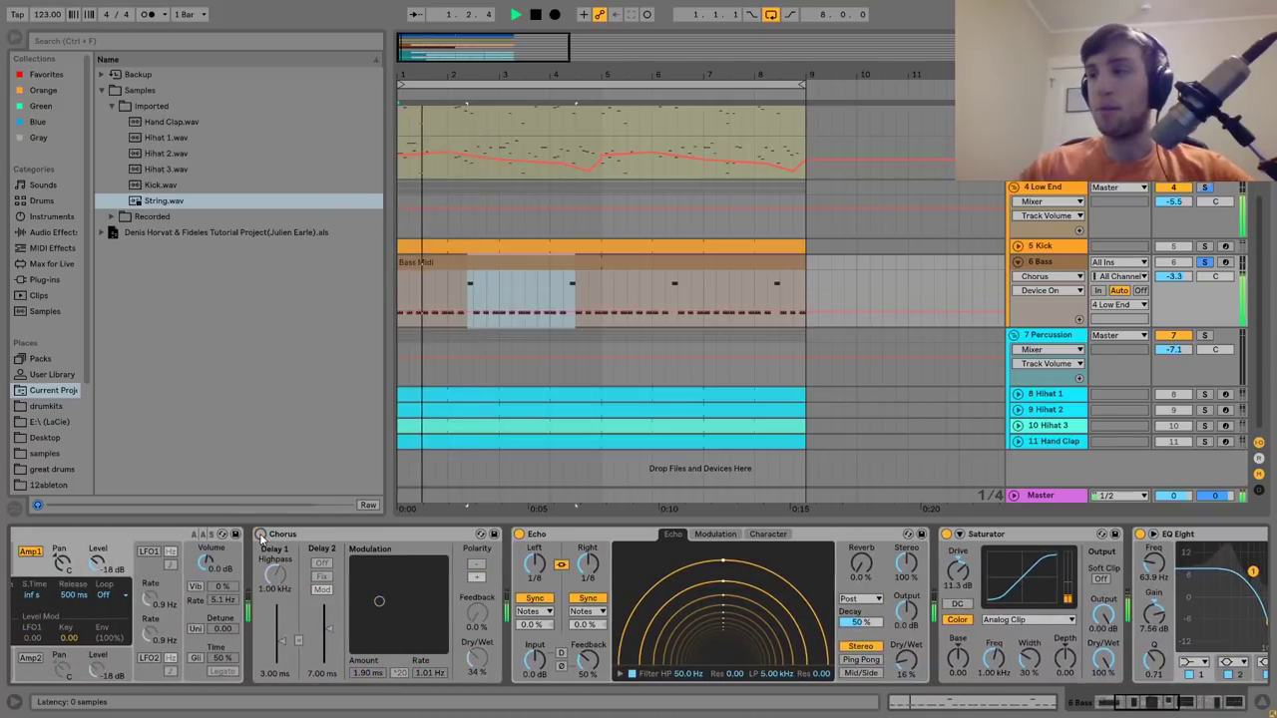
pyautogui.click(260, 535)
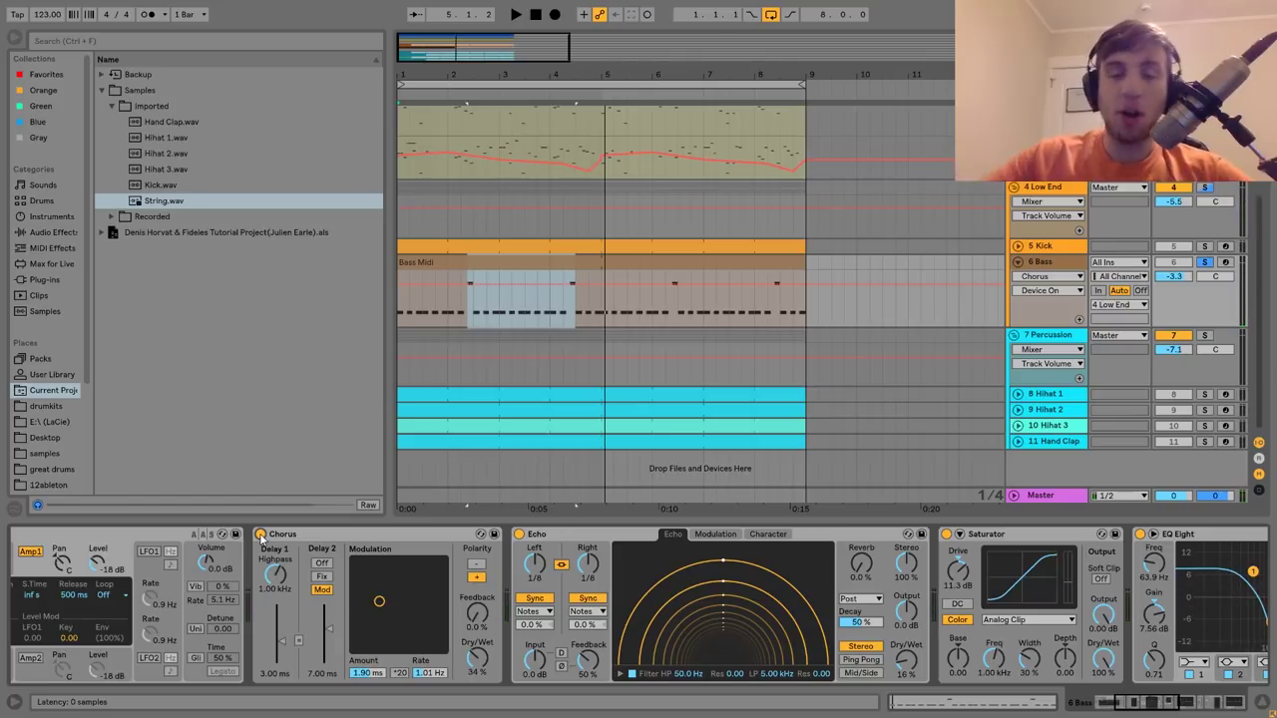
pyautogui.press('space')
pyautogui.press('space')
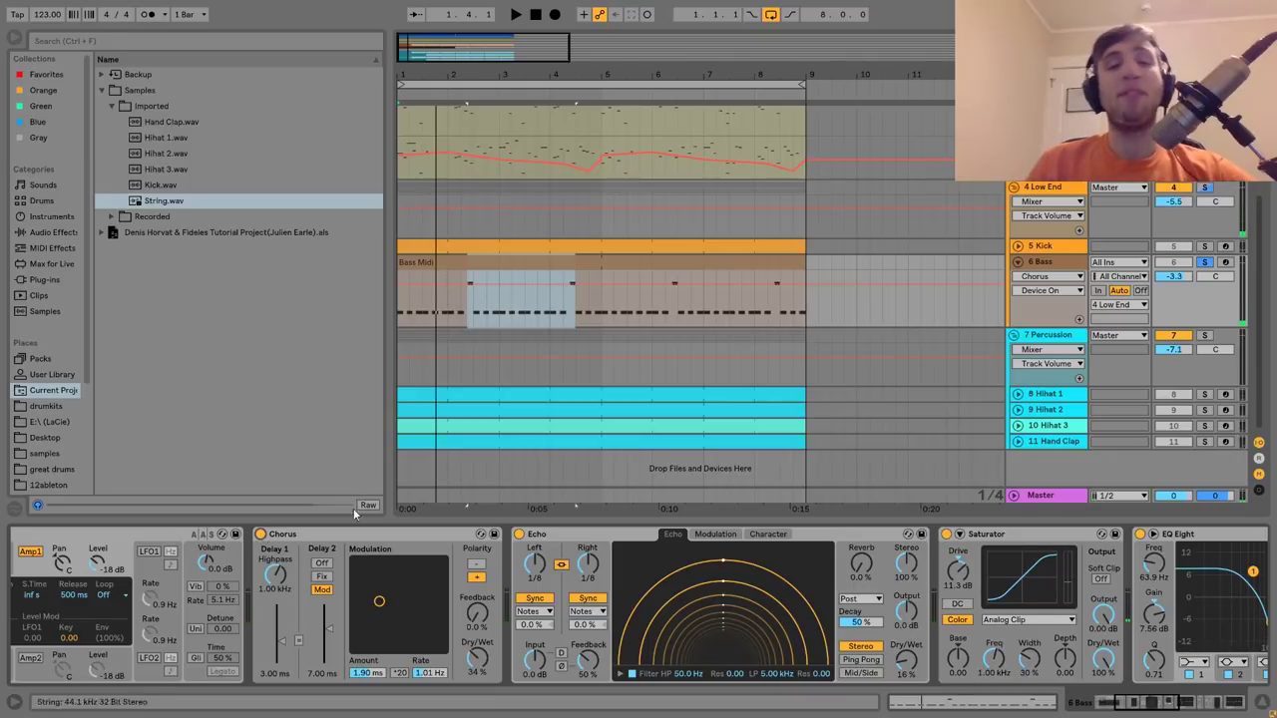
# Compare the bass with the Echo device bypassed and re-enabled during playback.
pyautogui.hscroll(4, 354, 544)
pyautogui.click(321, 536)
pyautogui.press('space')
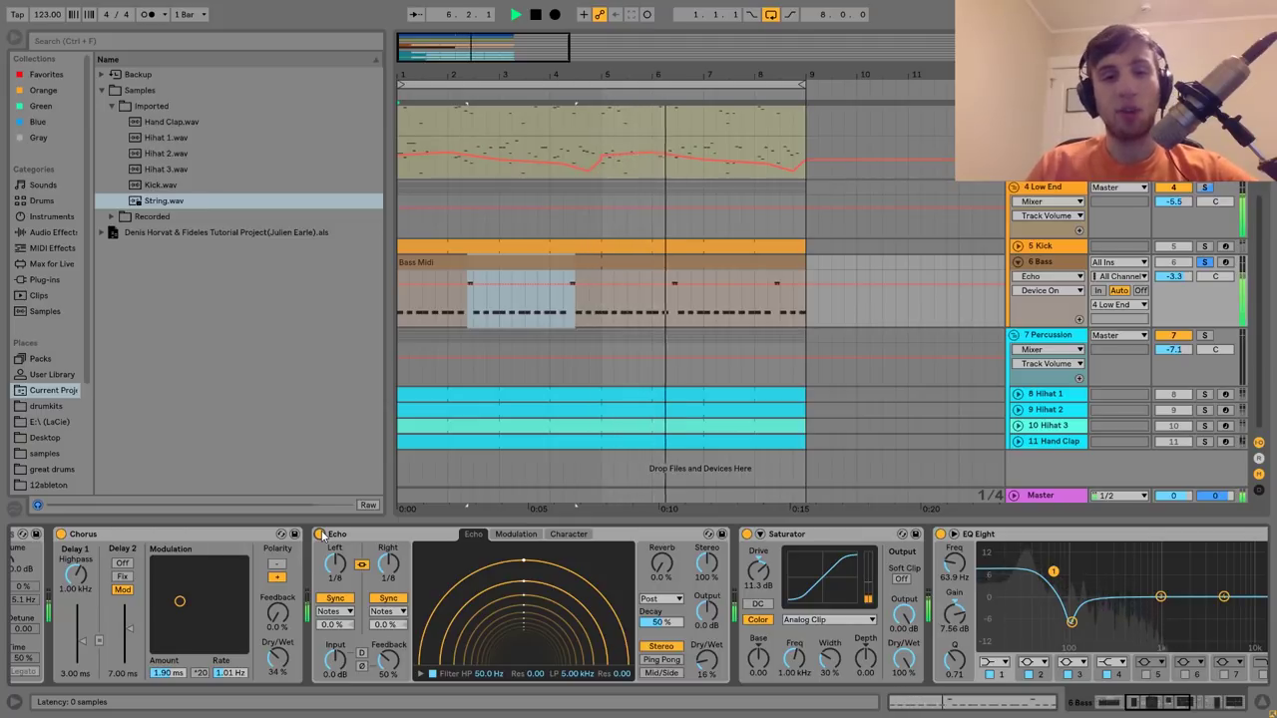
pyautogui.click(320, 534)
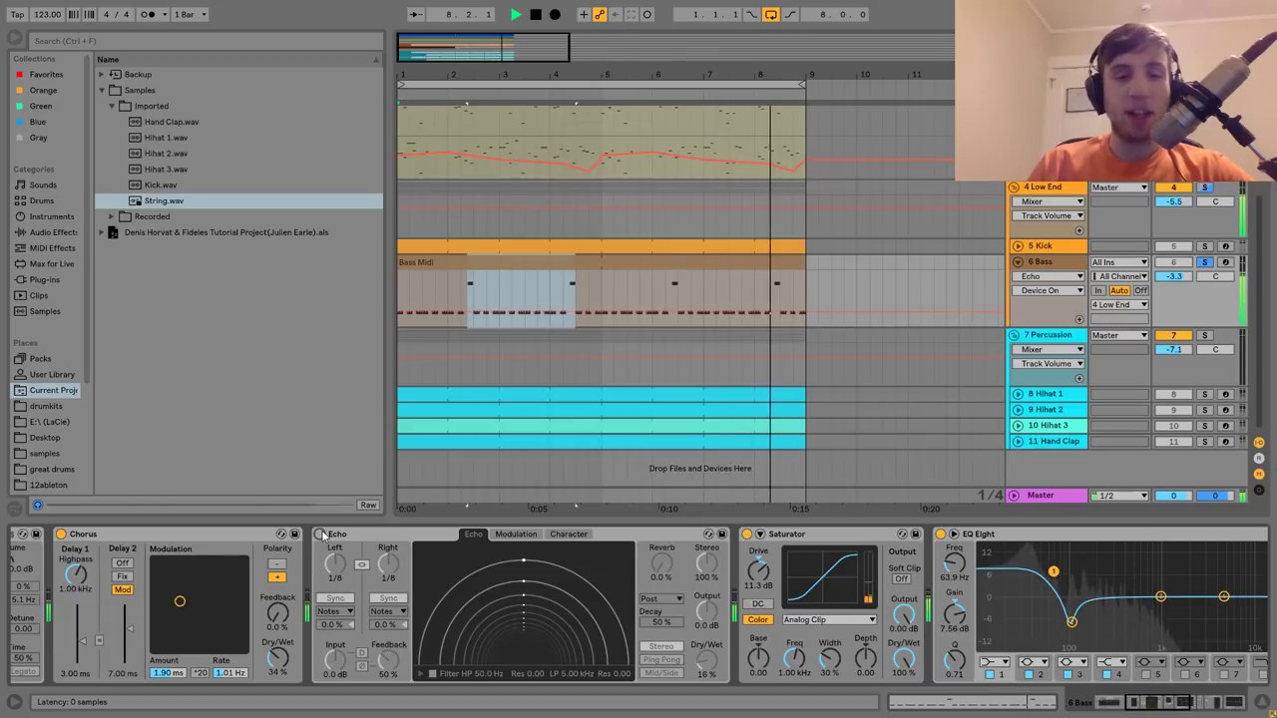
pyautogui.click(320, 535)
pyautogui.press('space')
# Compare the bass with the Saturator bypassed and re-enabled during playback.
pyautogui.hscroll(5, 479, 598)
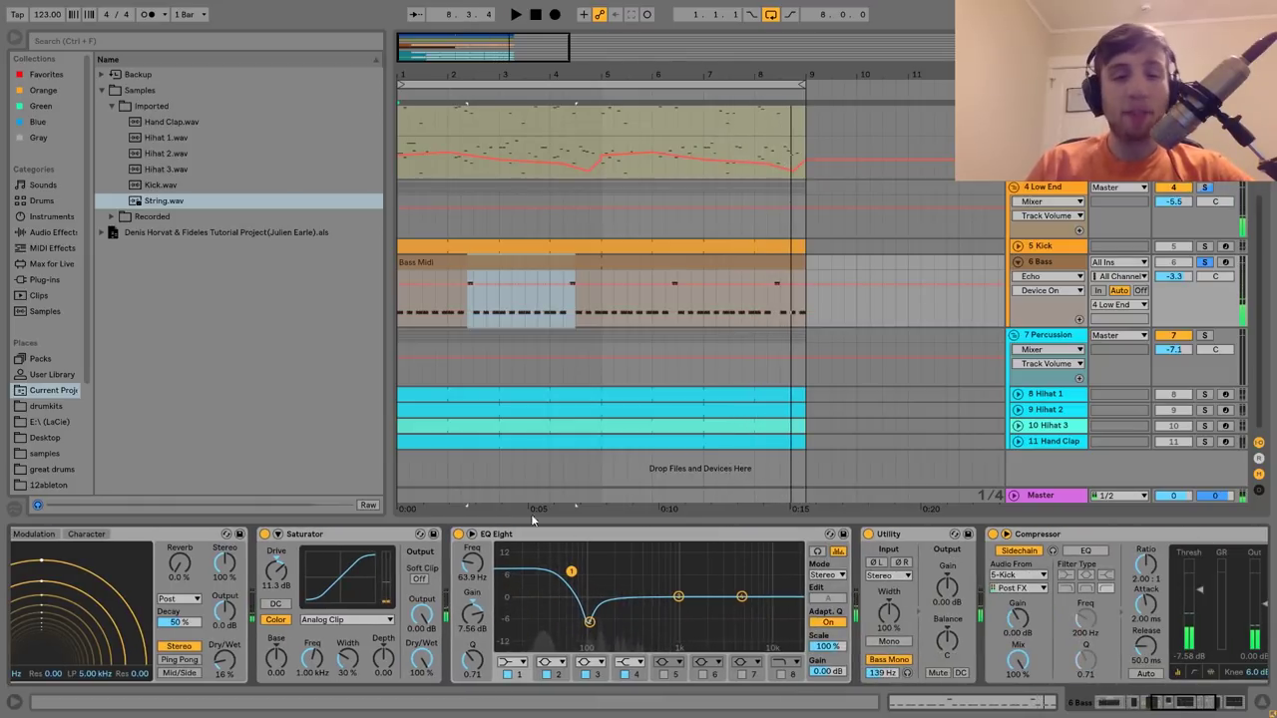
pyautogui.press('space')
pyautogui.click(267, 536)
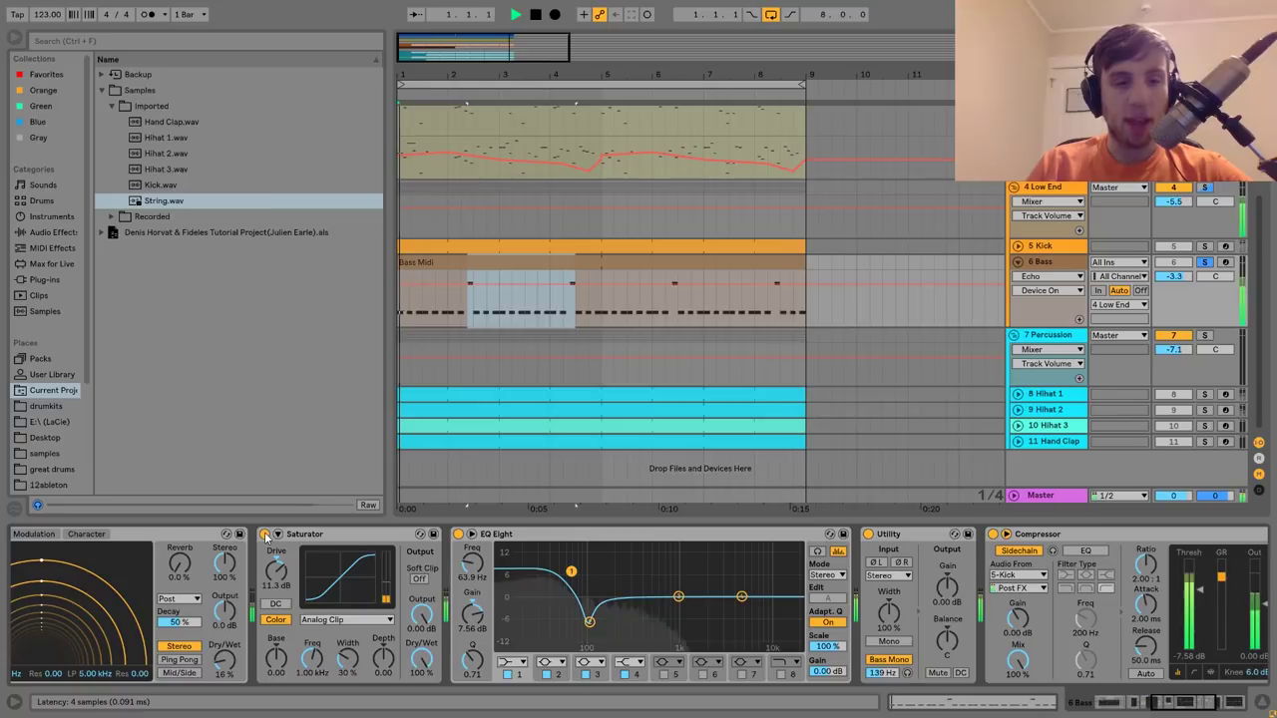
pyautogui.press('space')
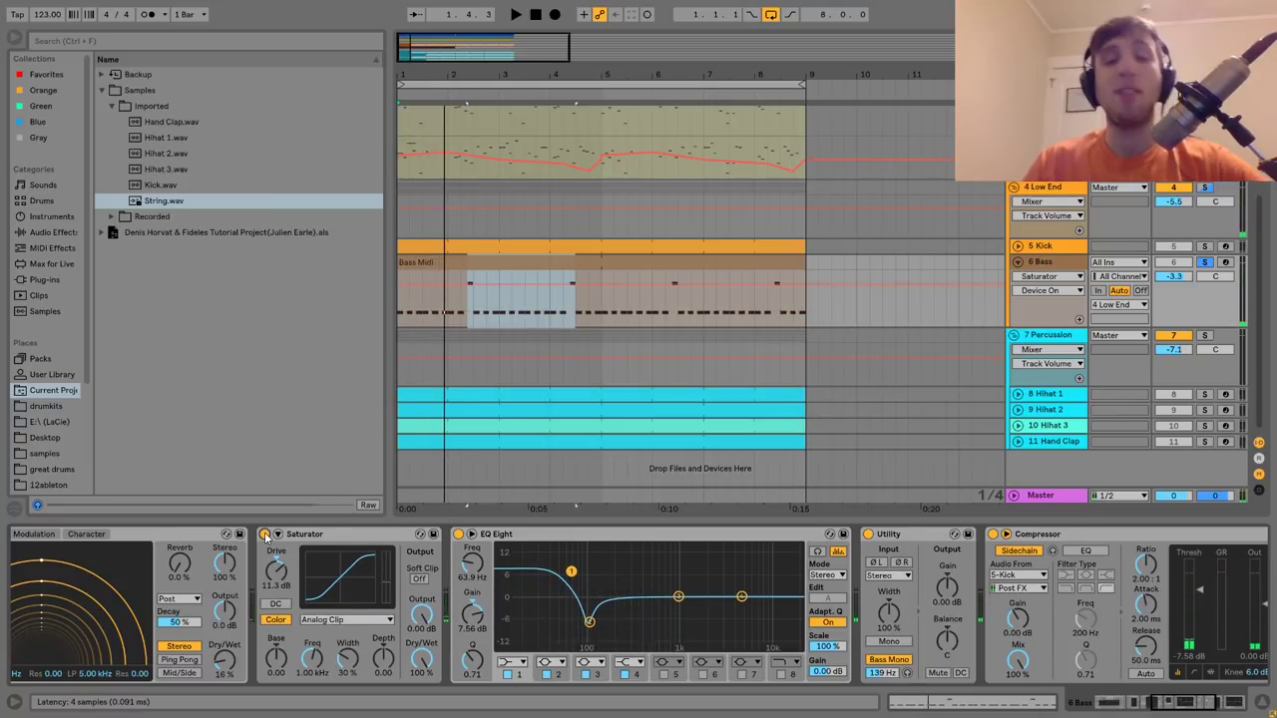
# Select band 2 of the EQ Eight after the Saturator and examine its cut while playing the bass.
pyautogui.hscroll(1, 265, 539)
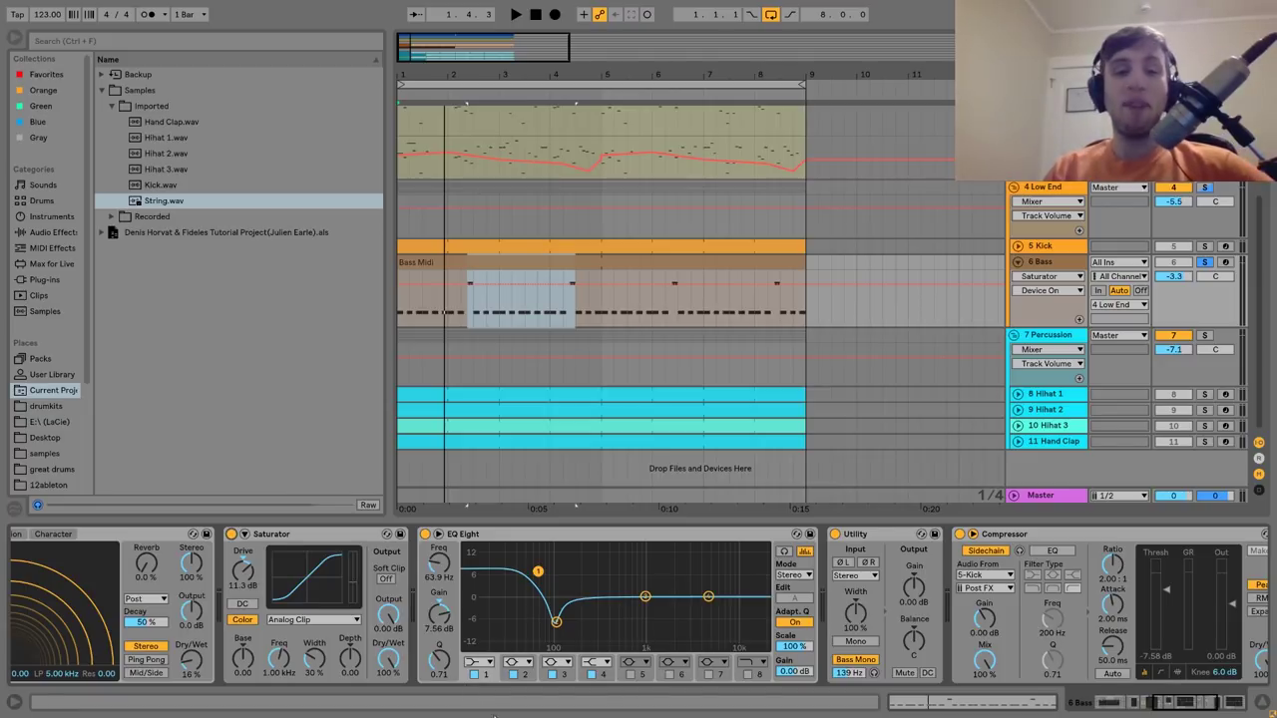
pyautogui.click(555, 622)
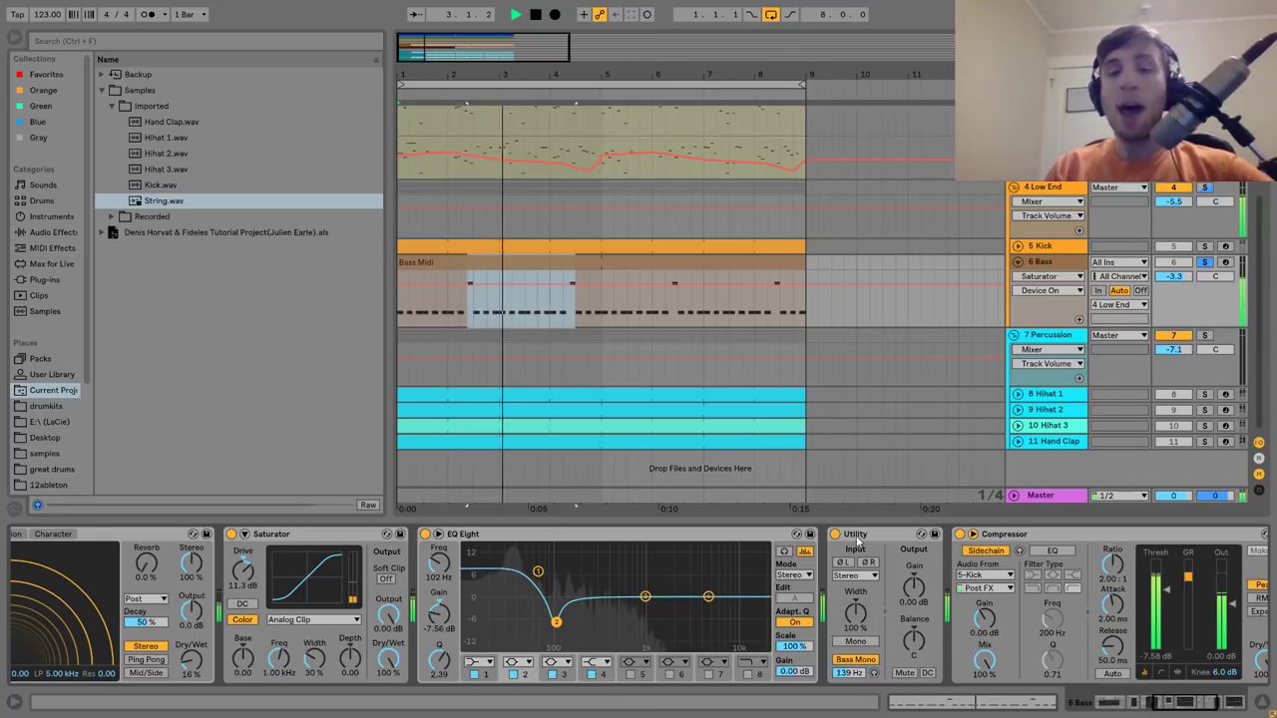
pyautogui.press('space')
# Compare the bass with the Utility device bypassed and re-enabled during playback.
pyautogui.hscroll(5, 856, 542)
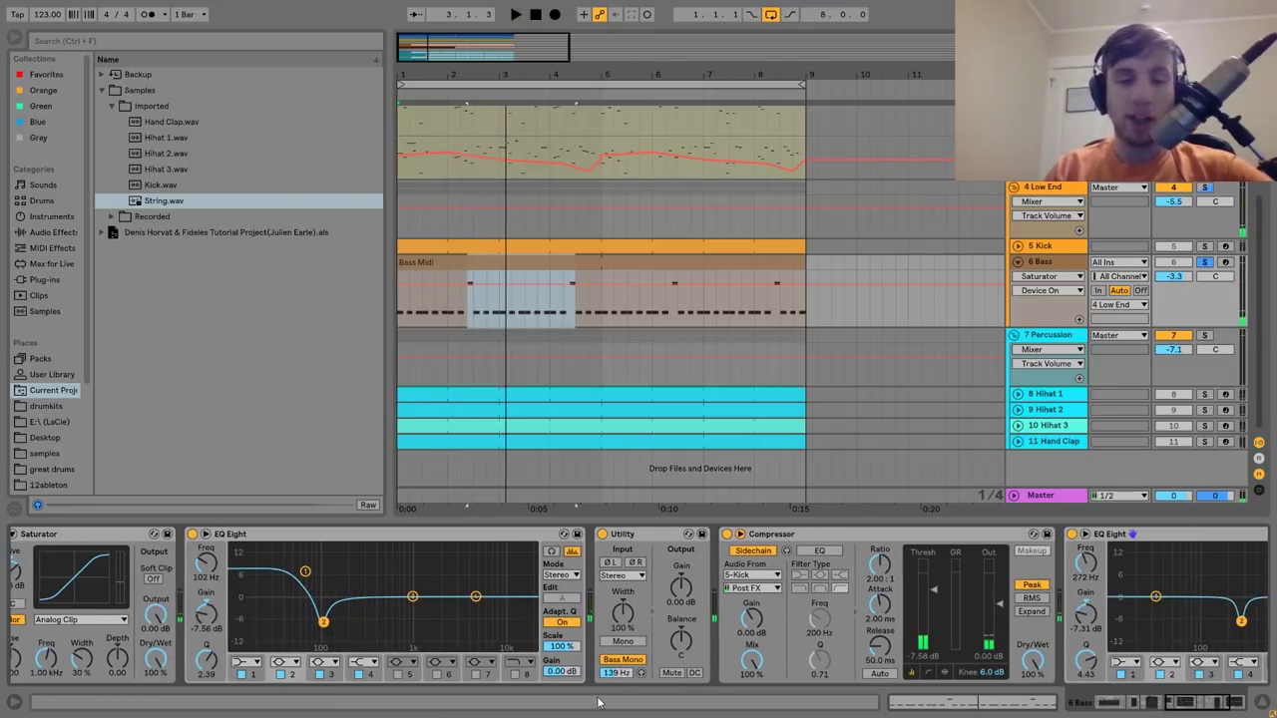
pyautogui.hscroll(-6, 648, 663)
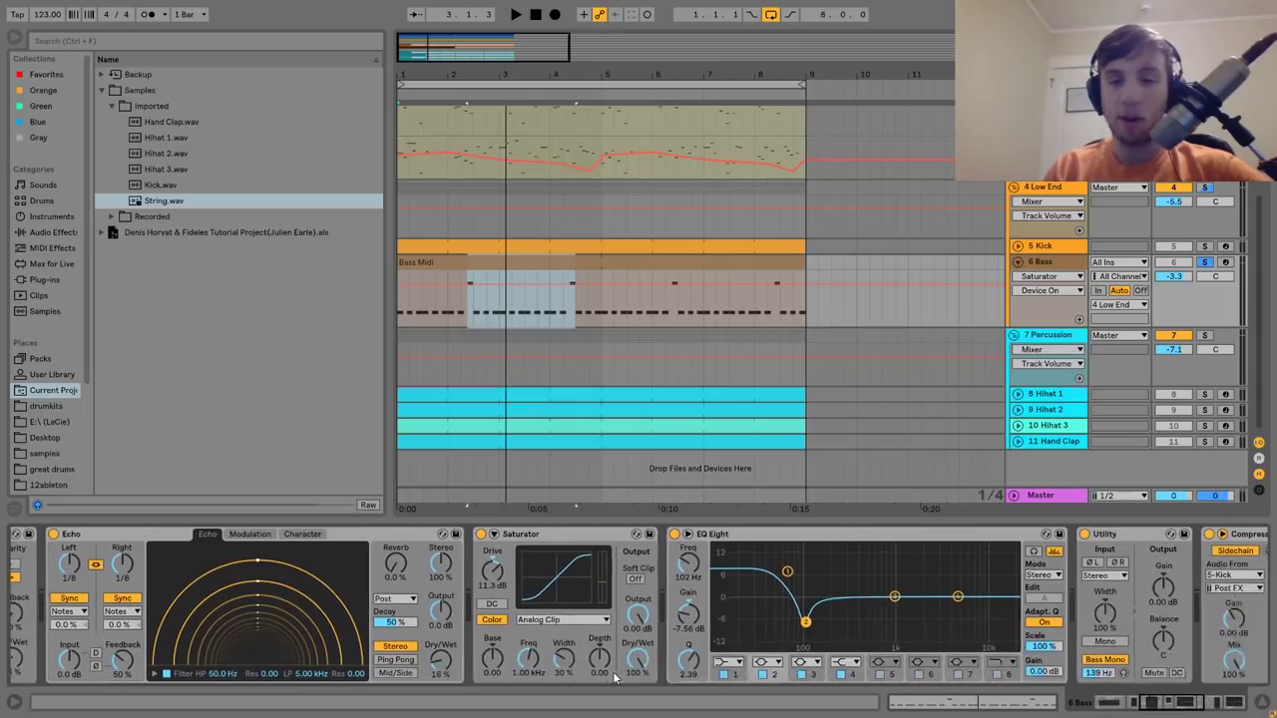
pyautogui.hscroll(2, 673, 658)
pyautogui.click(936, 533)
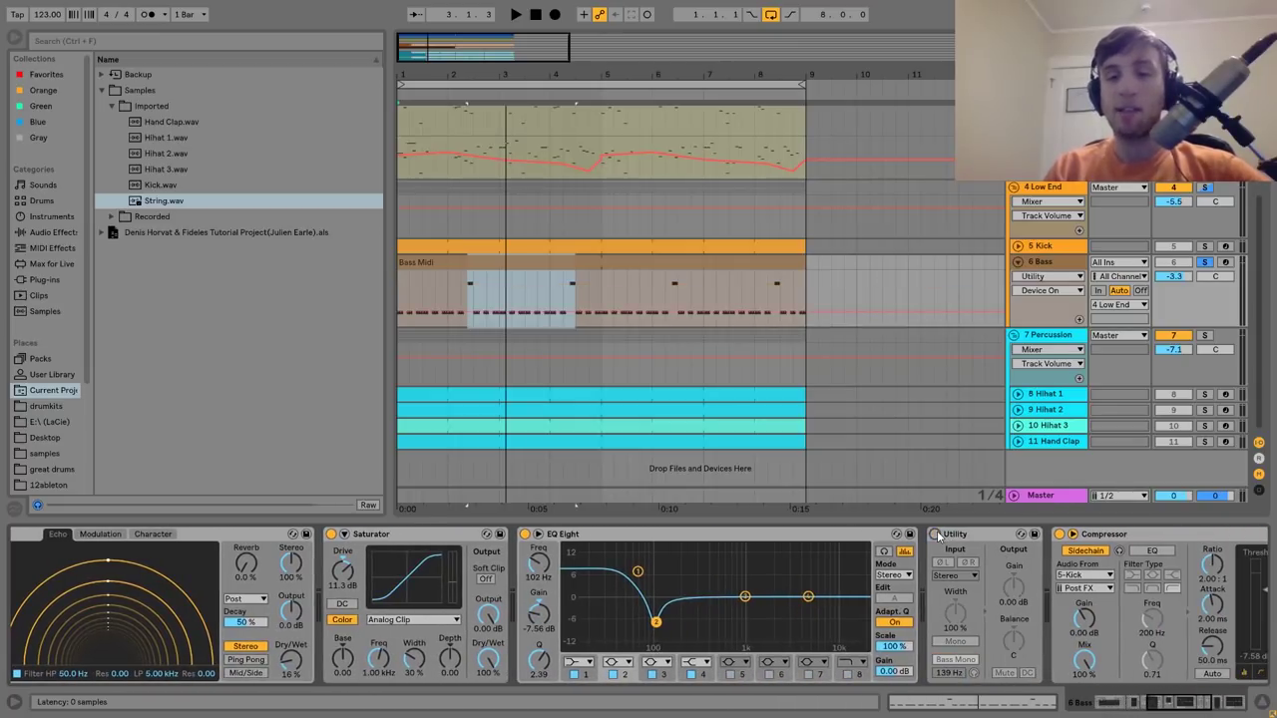
pyautogui.press('space')
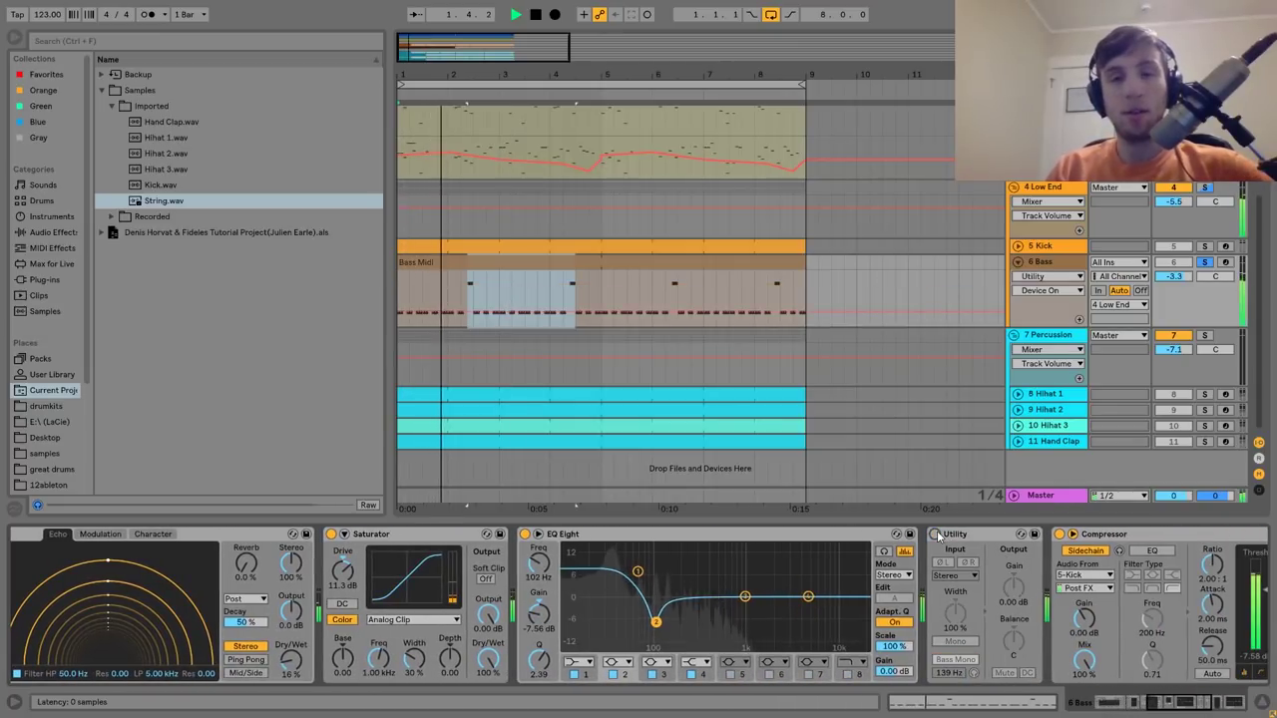
pyautogui.click(936, 534)
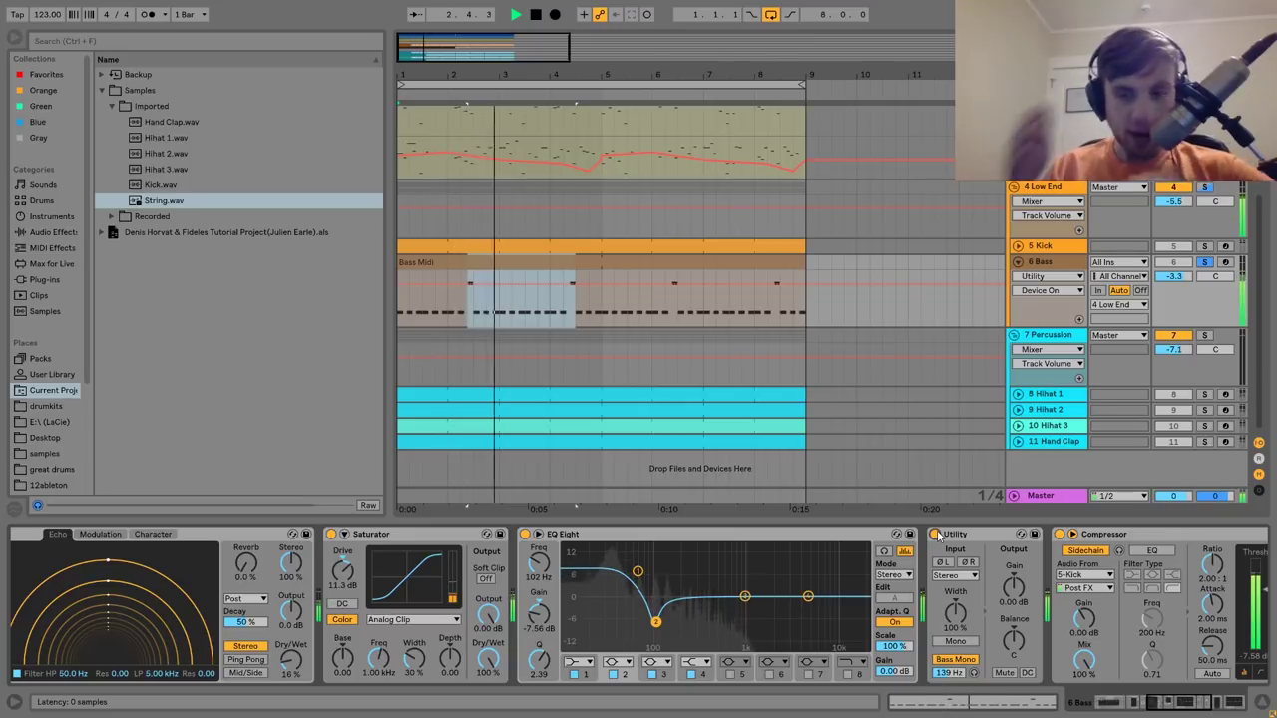
# Examine the Bass track's Compressor, sidechained from the Kick, and its ratio, attack and release settings while playing the bass.
pyautogui.scroll(-5, 937, 536)
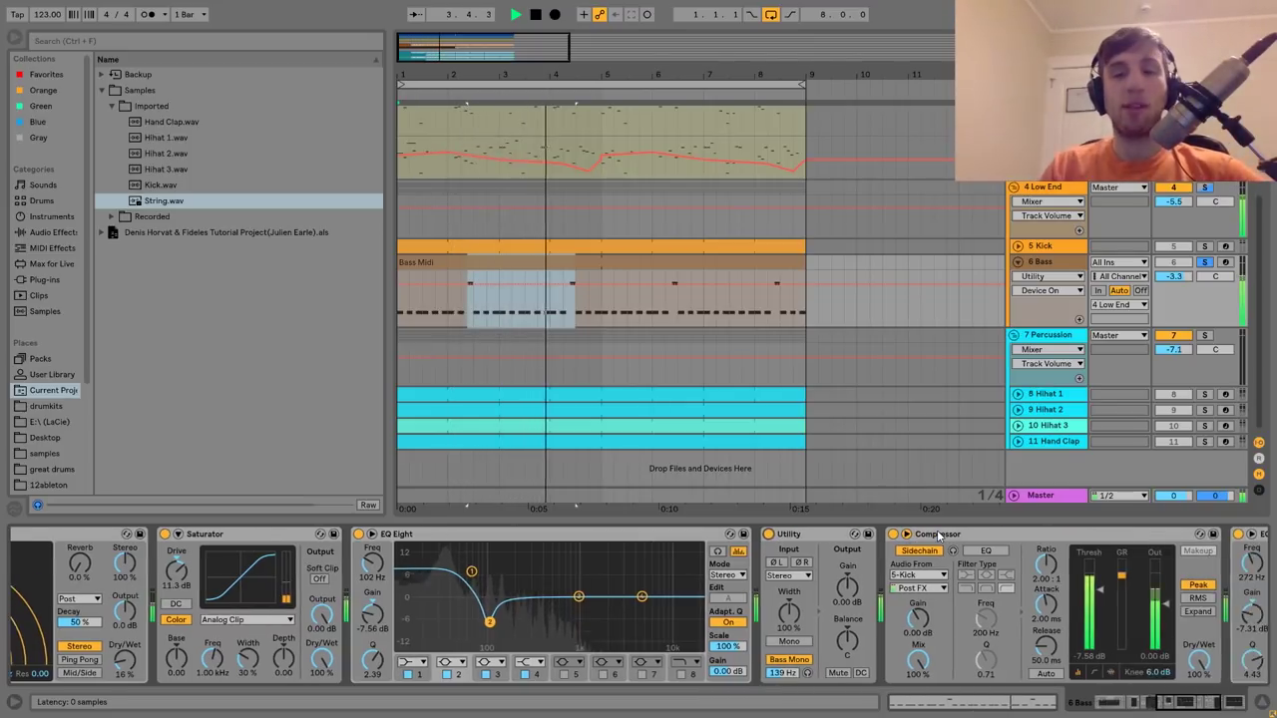
pyautogui.scroll(-2, 890, 553)
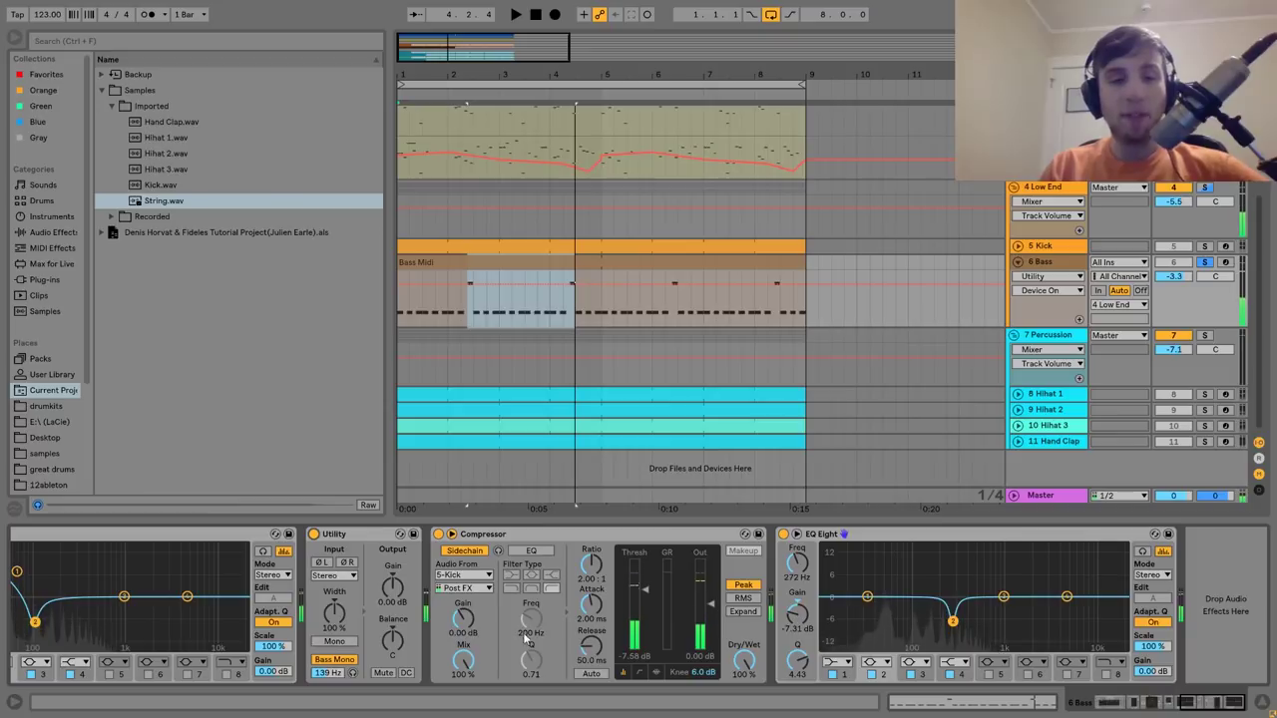
pyautogui.press('space')
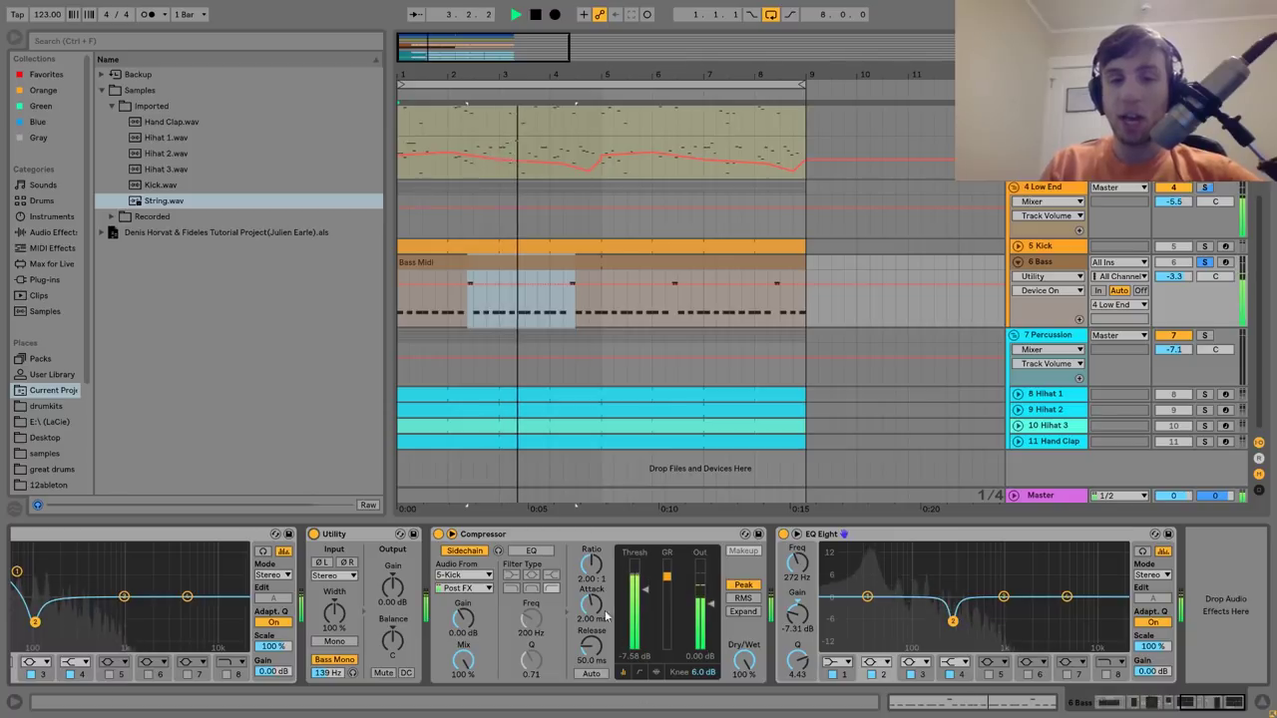
pyautogui.press('space')
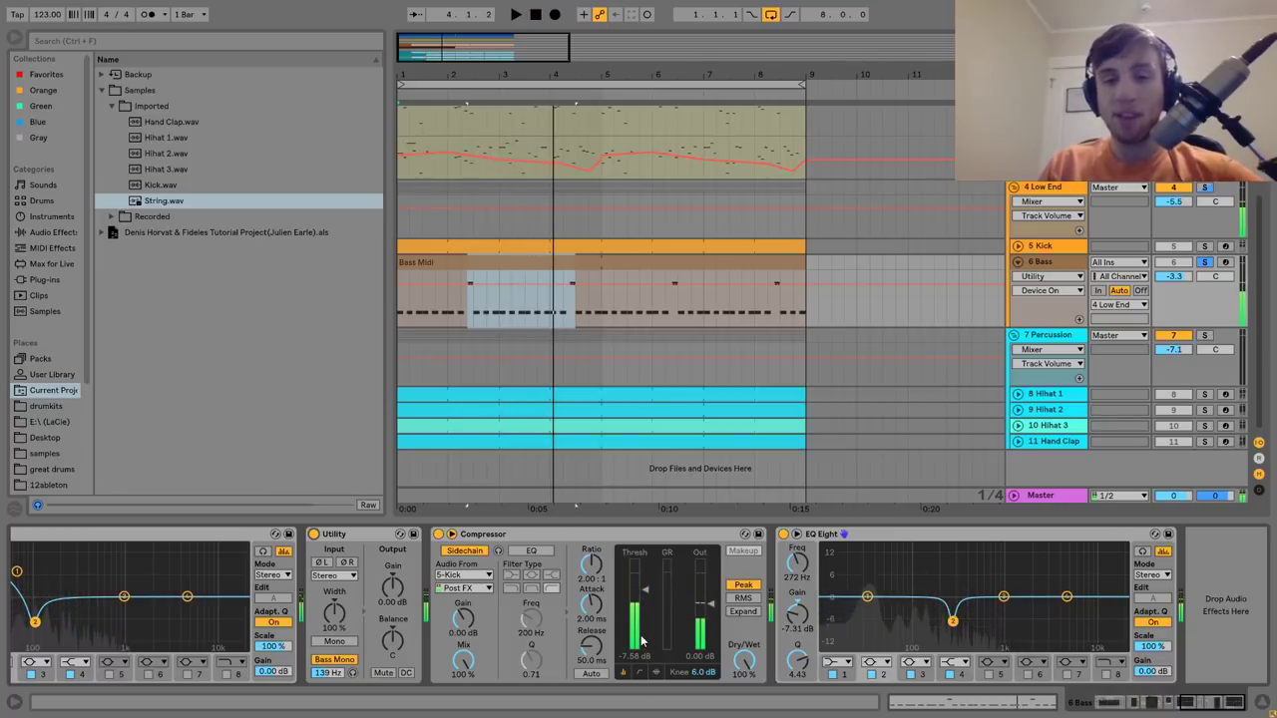
# Compare the bass with the final EQ Eight in its chain bypassed and re-enabled during playback.
pyautogui.press('space')
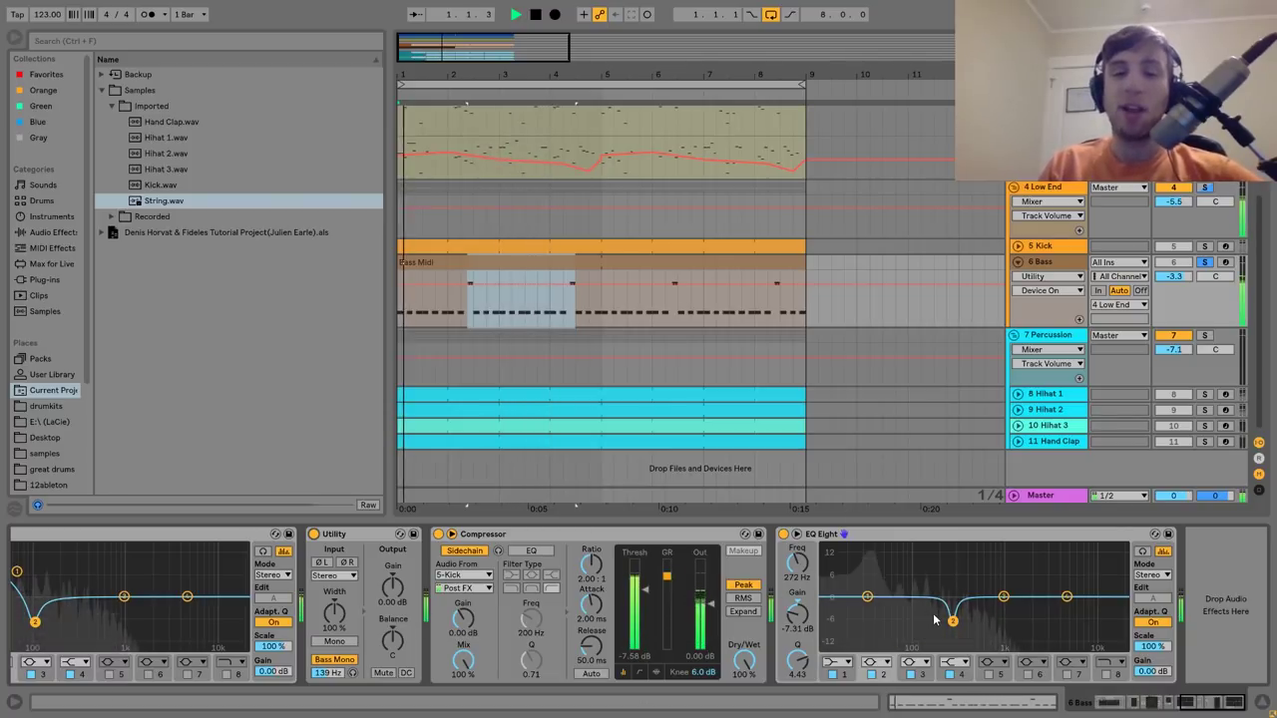
pyautogui.click(784, 535)
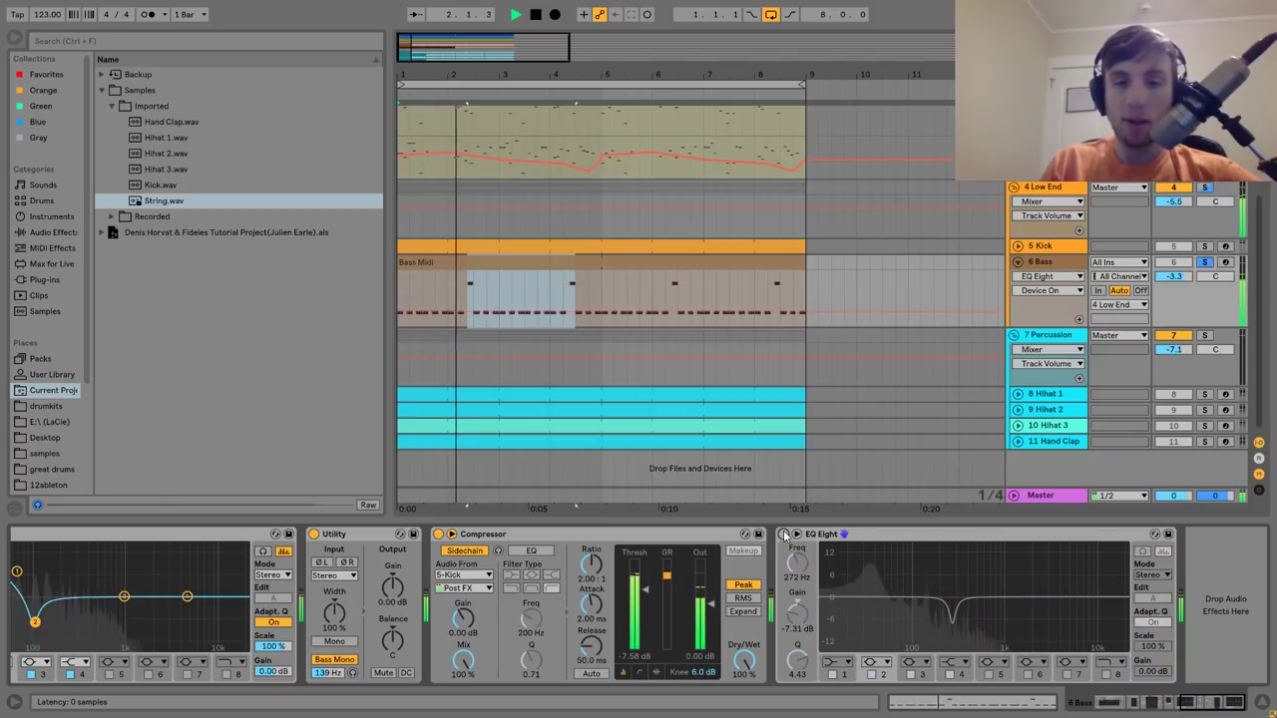
pyautogui.click(784, 534)
pyautogui.press('space')
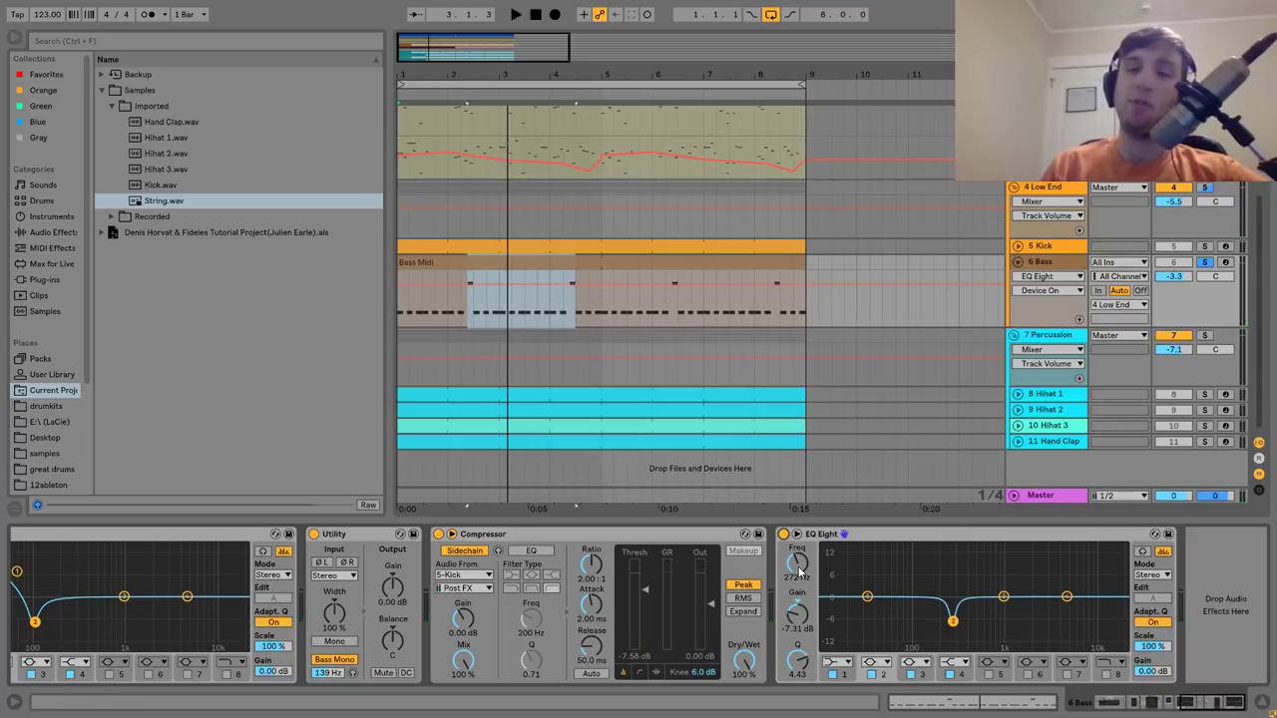
# Show the Low End group's effects and play its kick and bass together without the Bass track soloed.
pyautogui.click(1047, 193)
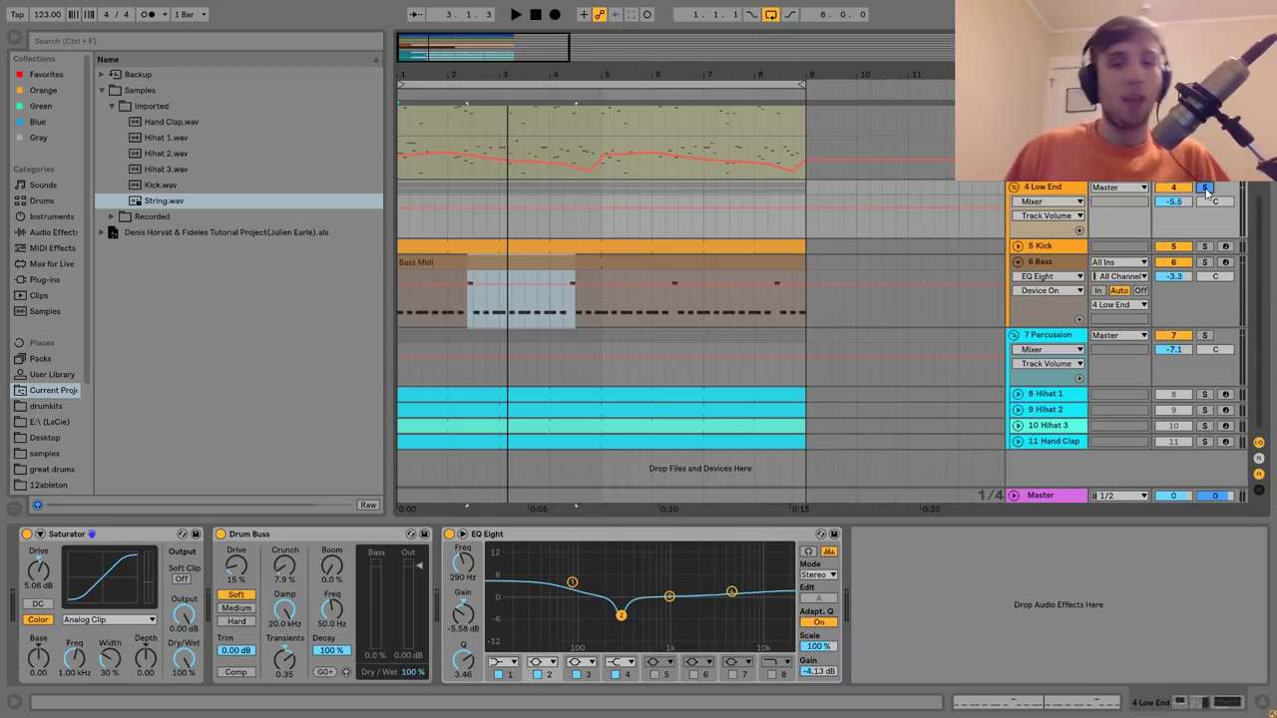
pyautogui.press('space')
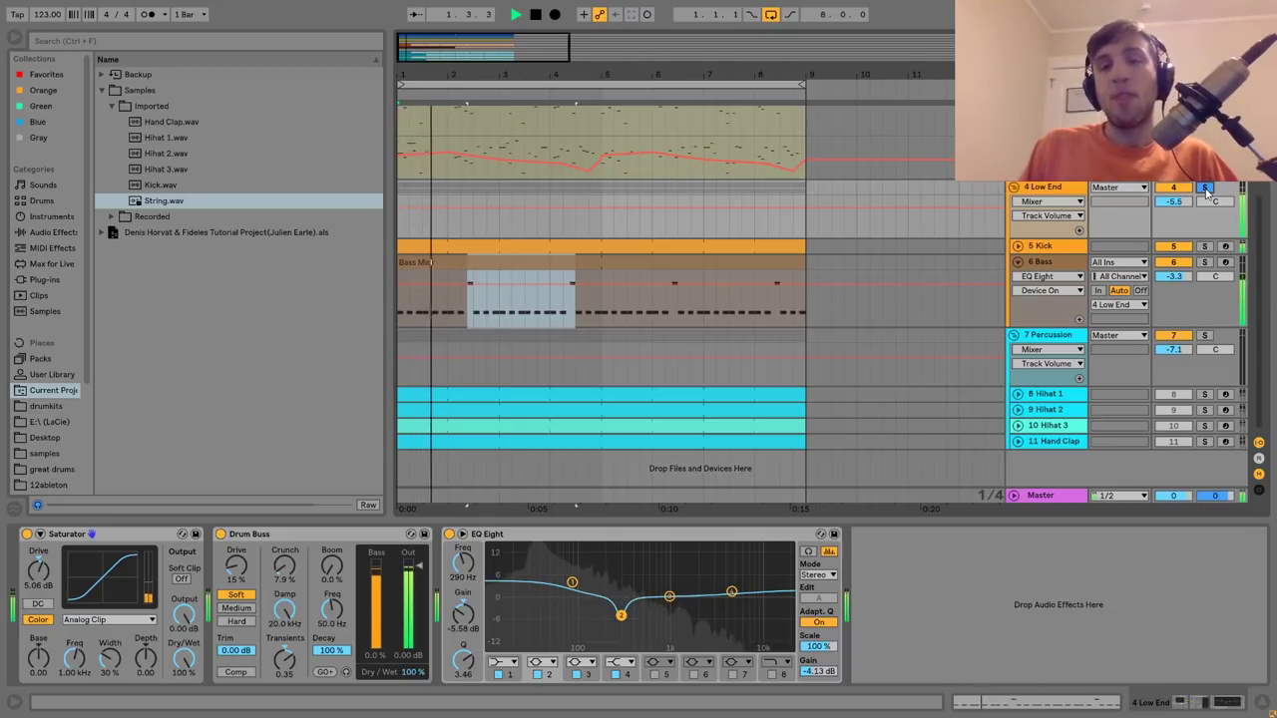
pyautogui.press('space')
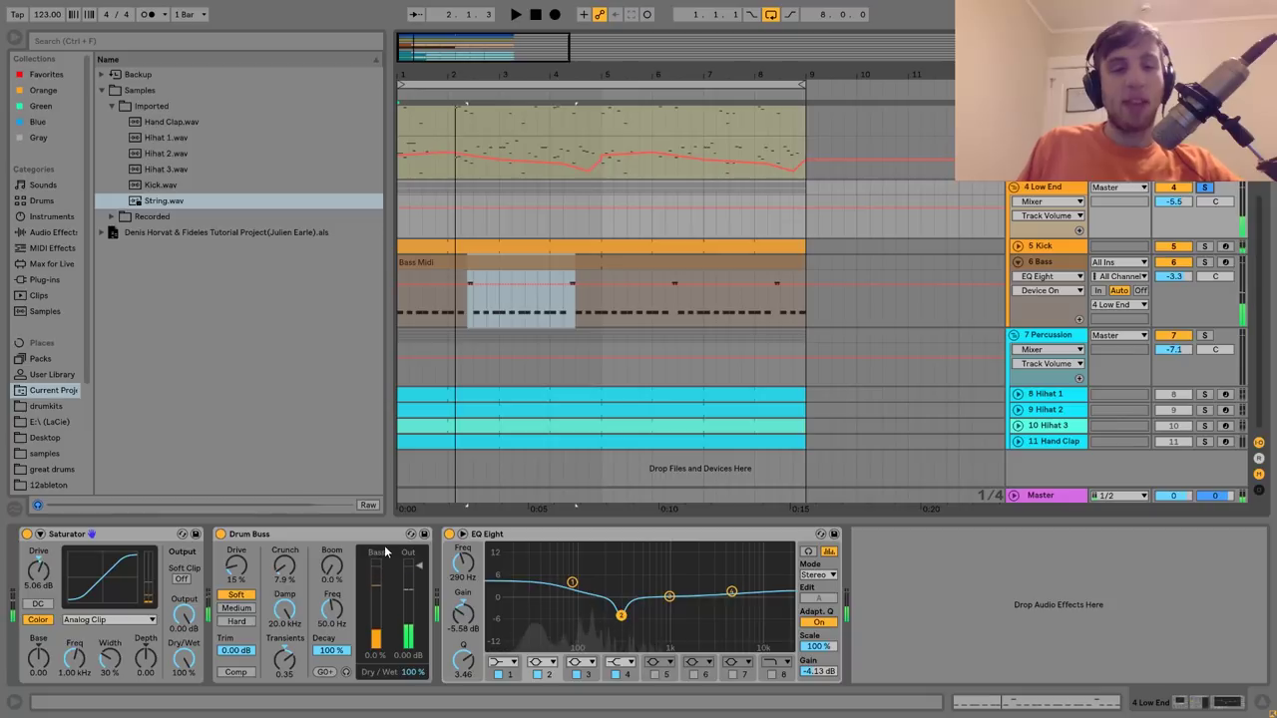
# Compare the Low End group with its EQ Eight, Drum Buss and Saturator all bypassed and restored during playback.
pyautogui.click(449, 535)
pyautogui.click(221, 534)
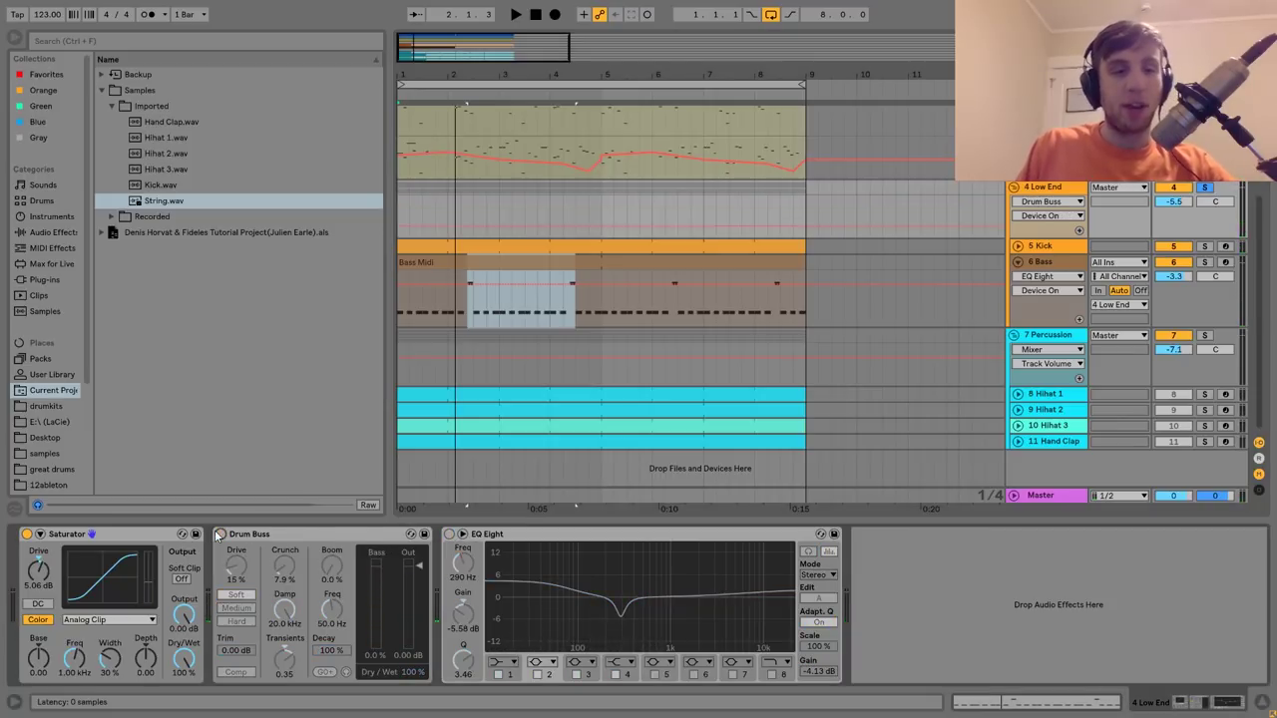
pyautogui.click(27, 533)
pyautogui.press('space')
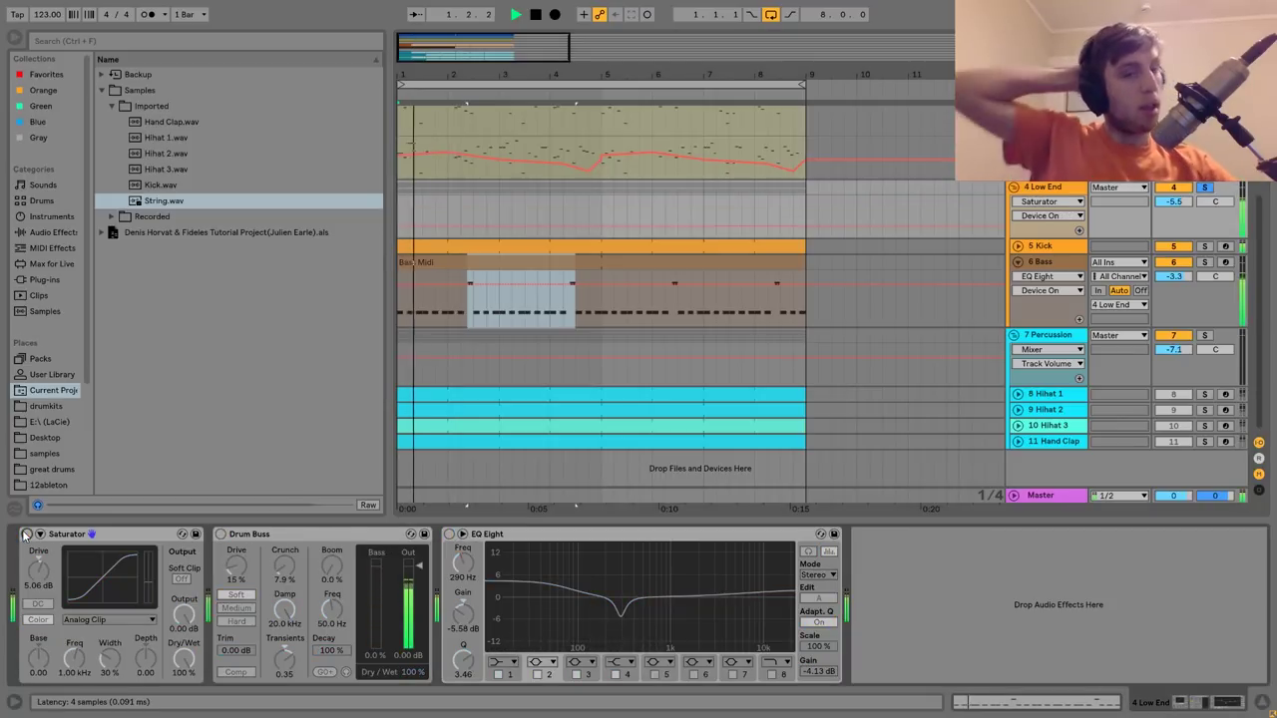
pyautogui.hotkey('ctrl', 'z')
pyautogui.hotkey('ctrl', 'z')
pyautogui.hotkey('ctrl', 'z')
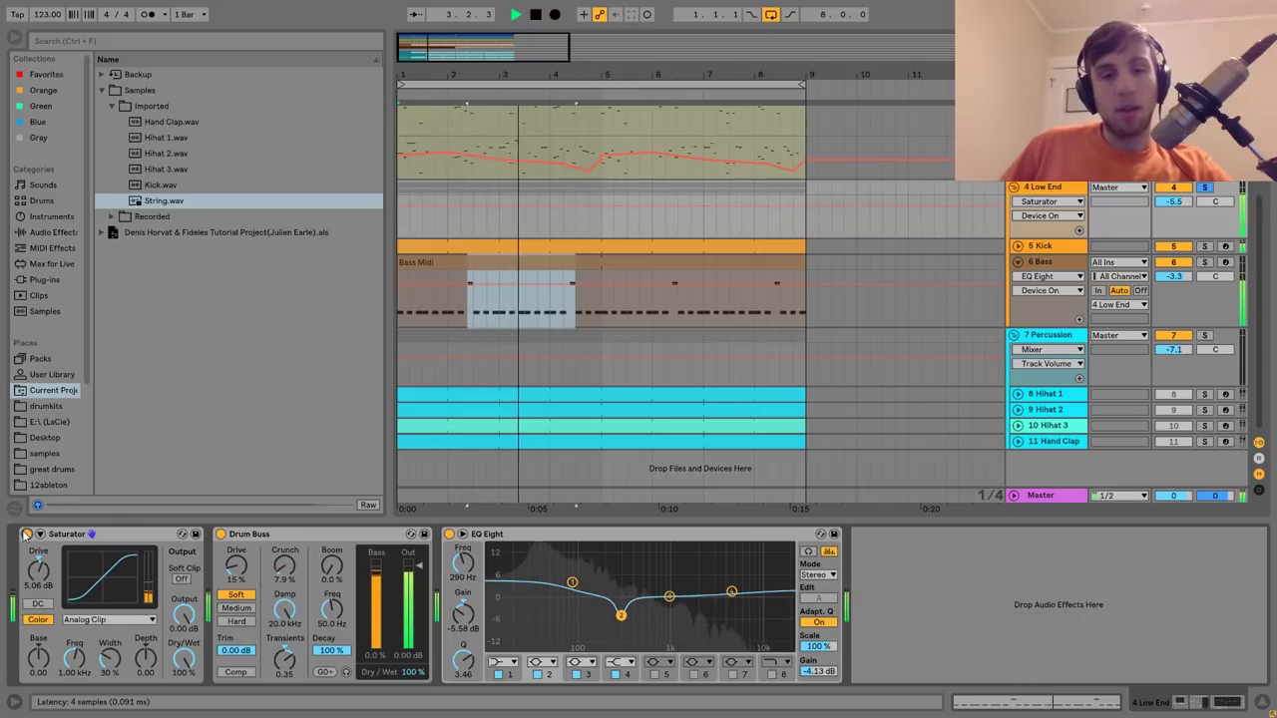
pyautogui.press('space')
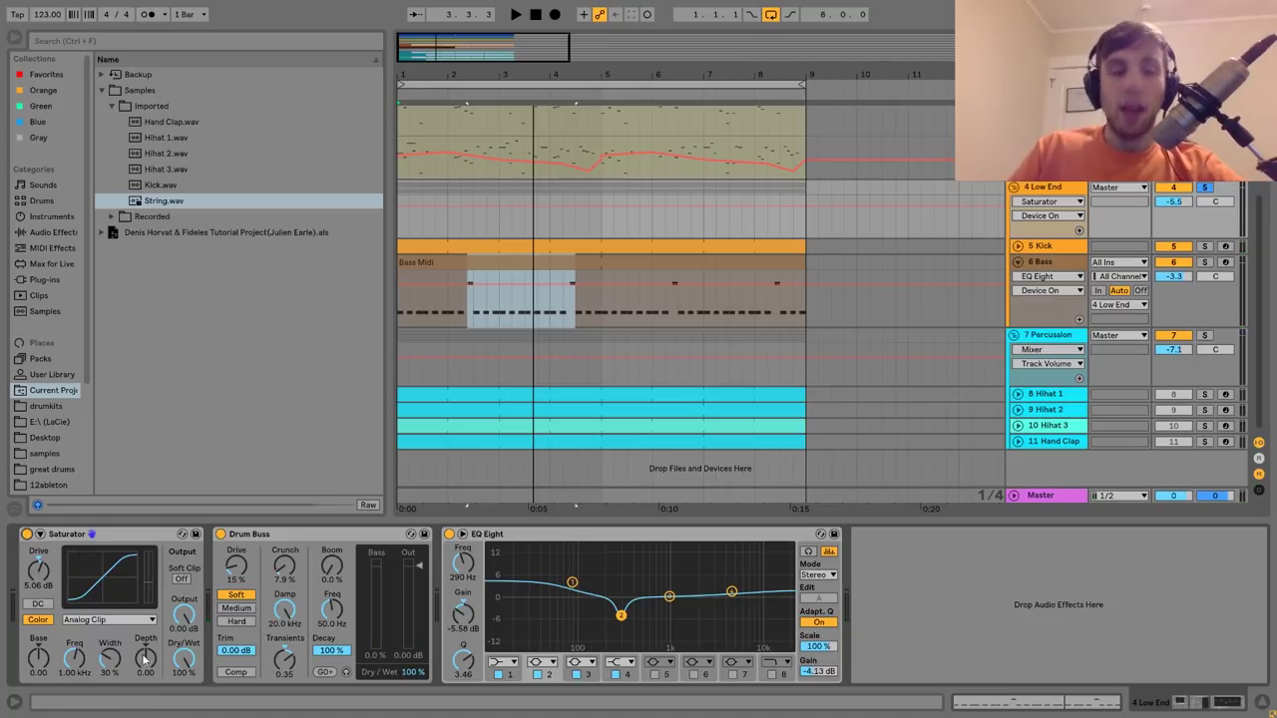
# Compare the Low End group with the Drum Buss bypassed and re-enabled during playback.
pyautogui.click(220, 534)
pyautogui.press('space')
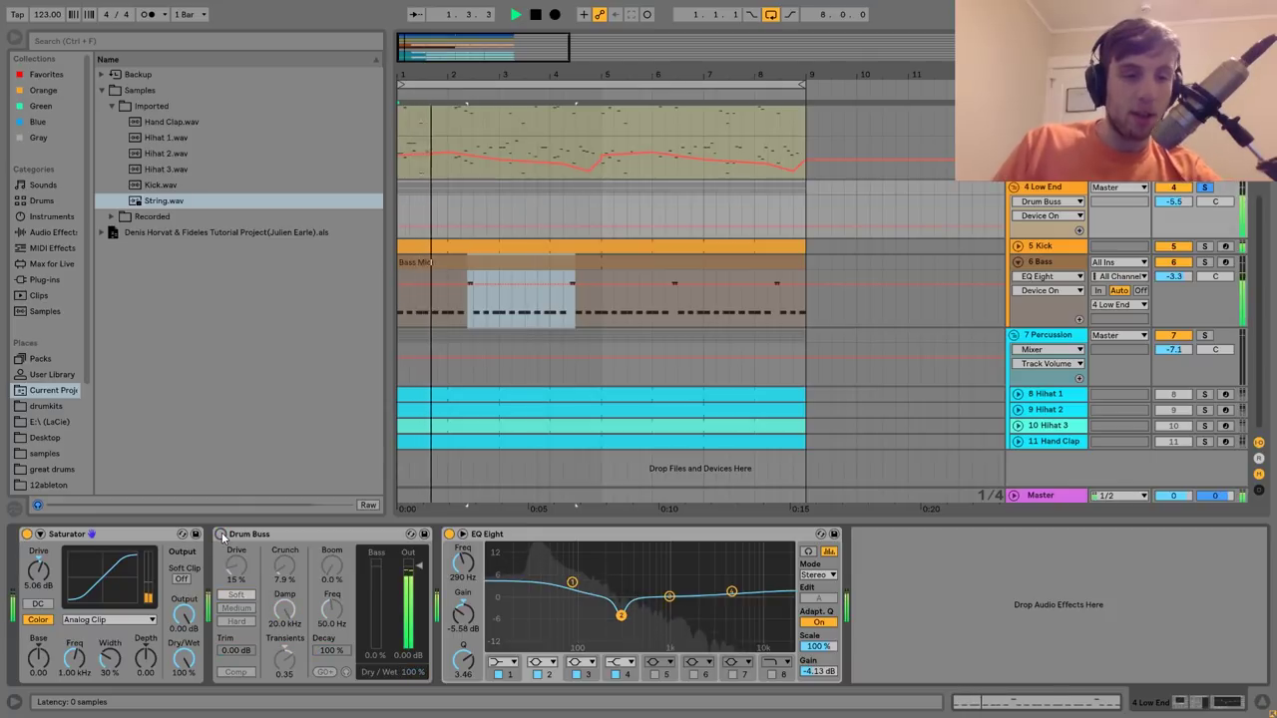
pyautogui.click(220, 534)
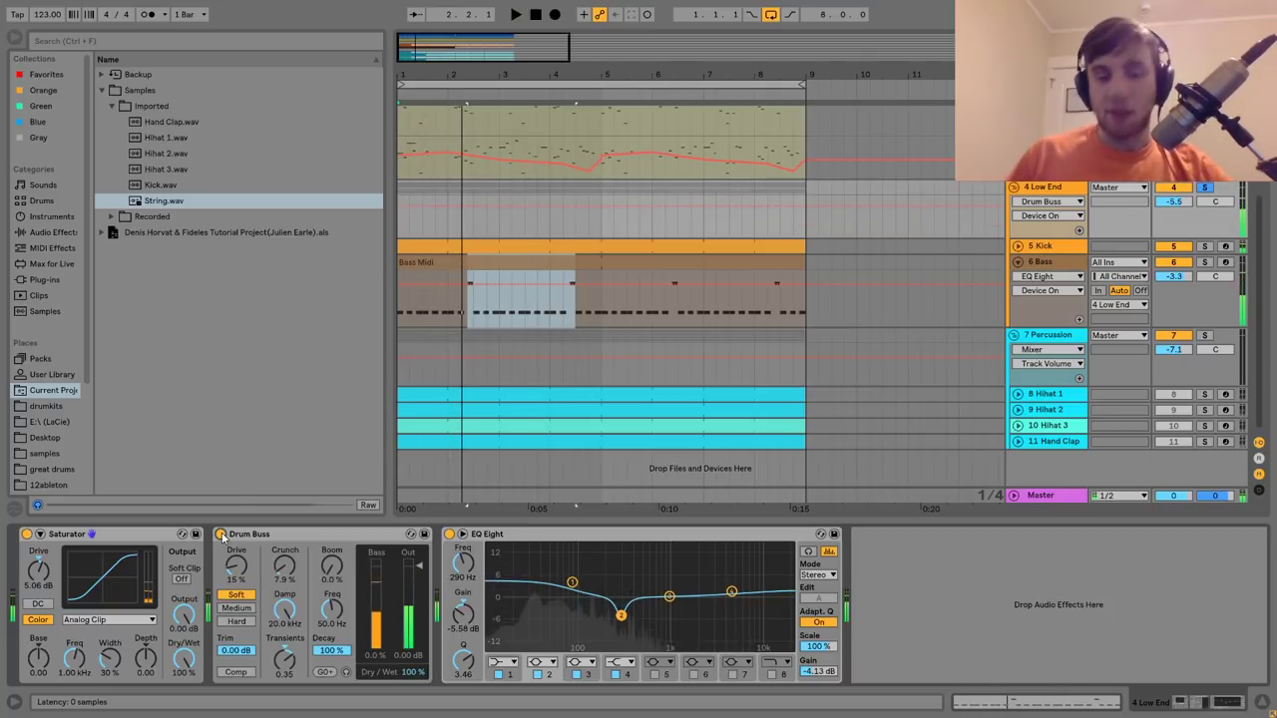
pyautogui.press('space')
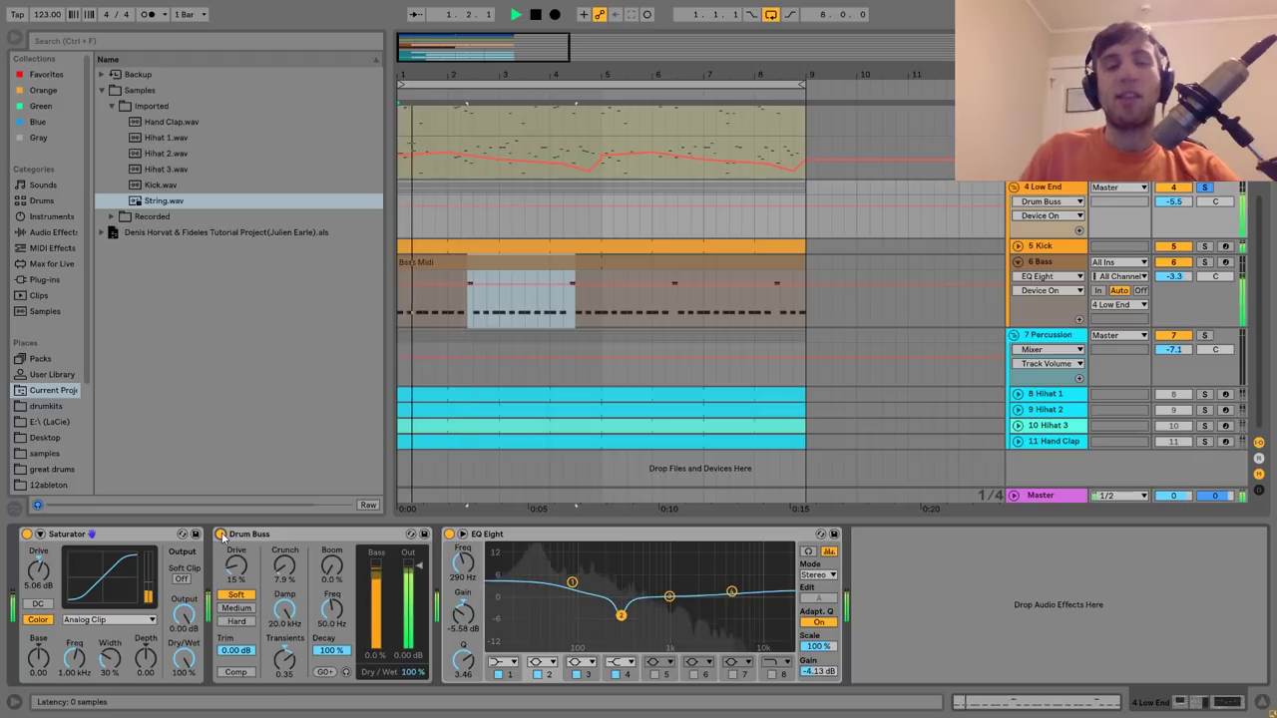
pyautogui.press('space')
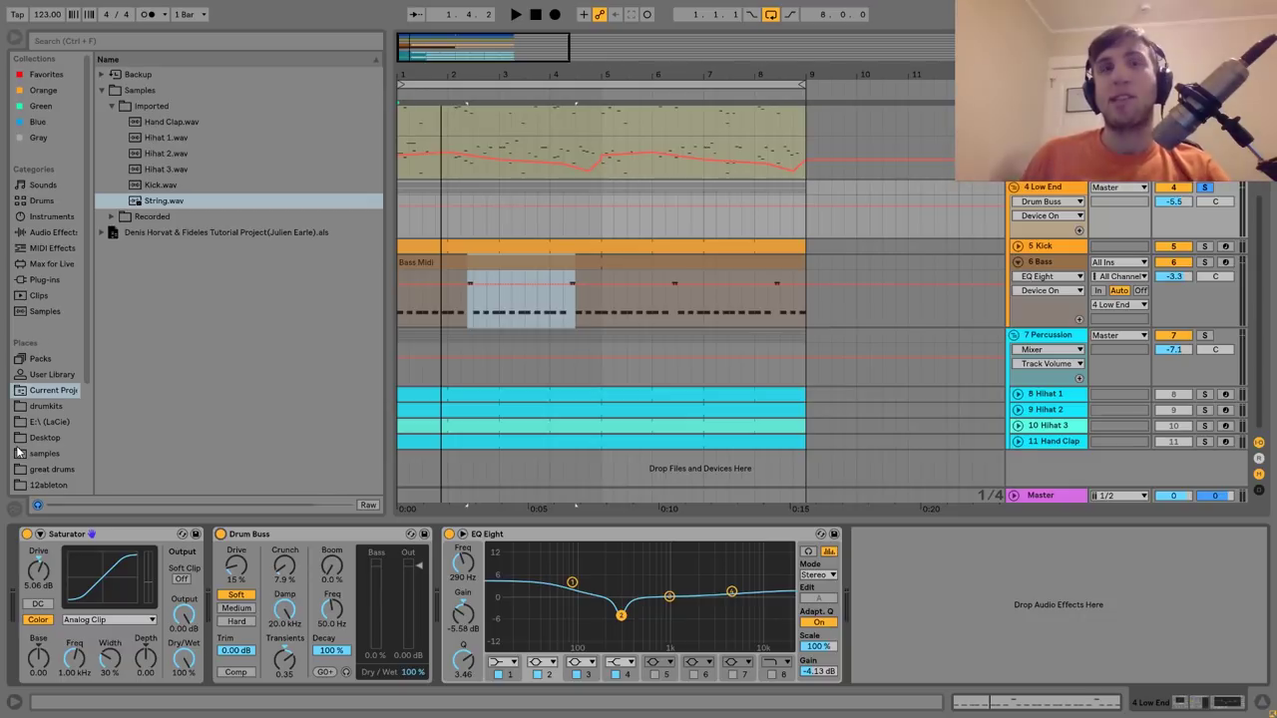
# Replay the opening bars of the Low End group several times to judge the Drum Buss effect.
pyautogui.press('space')
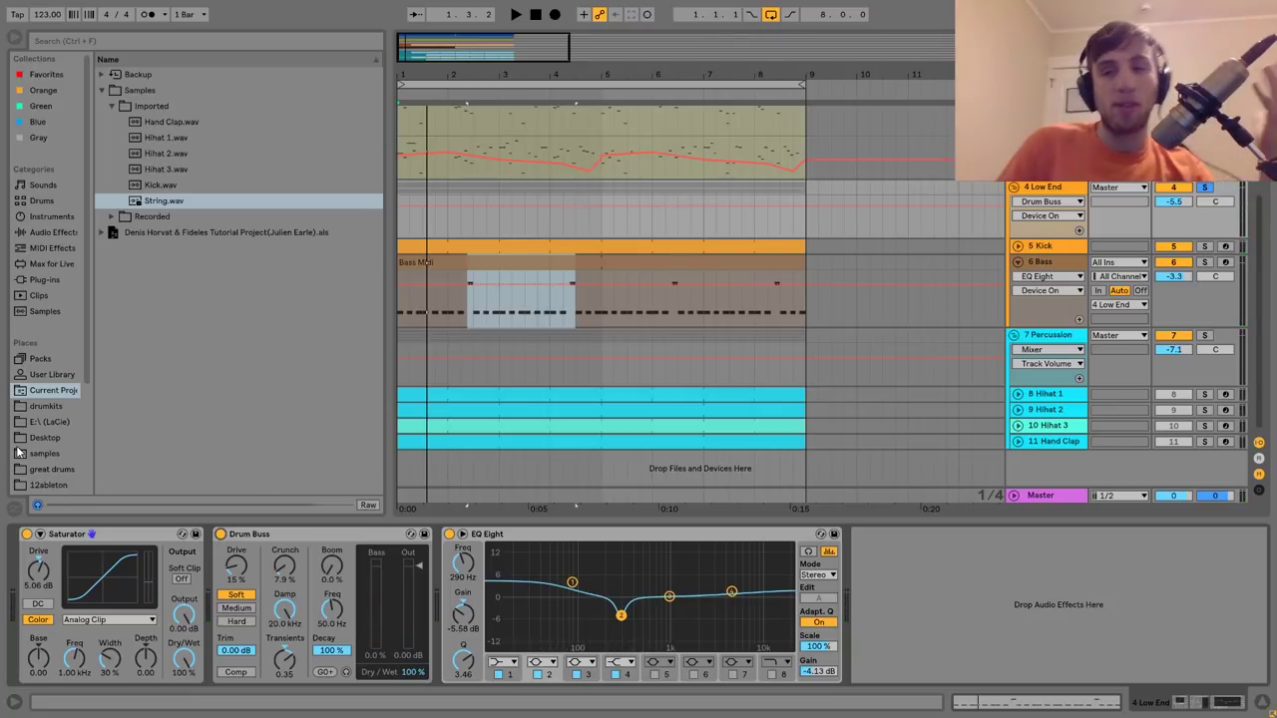
pyautogui.press('space')
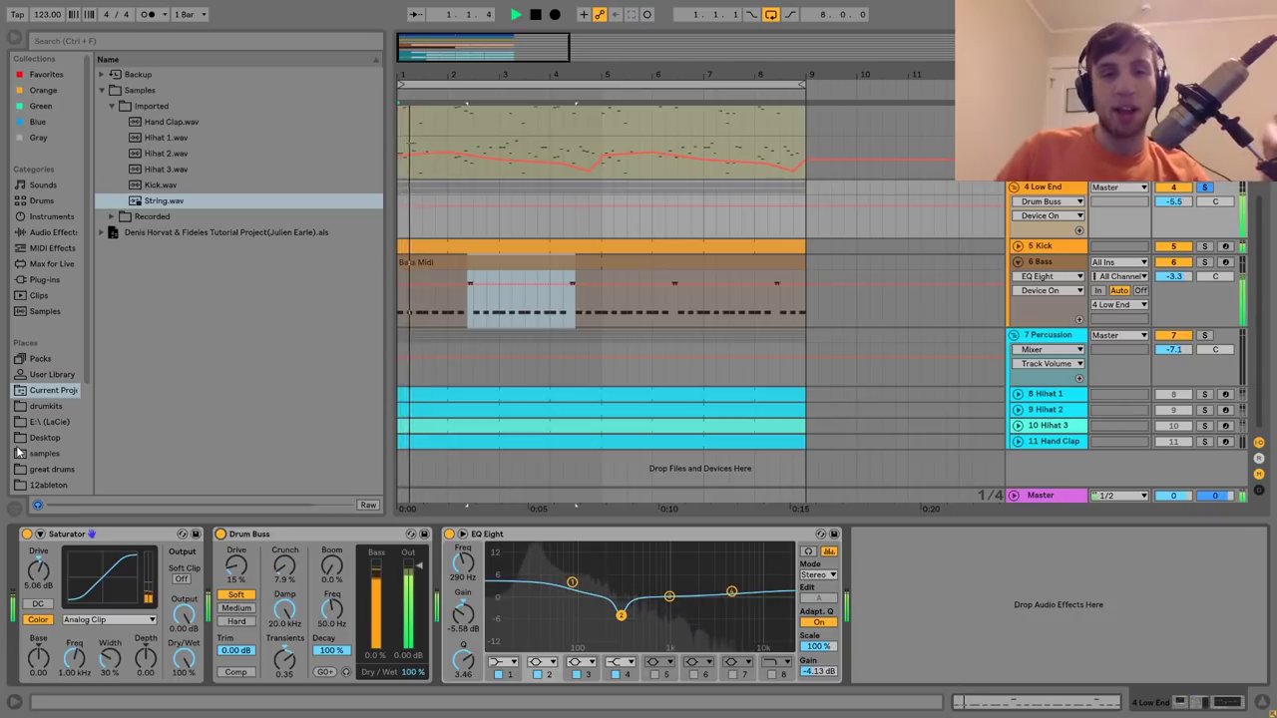
pyautogui.press('space')
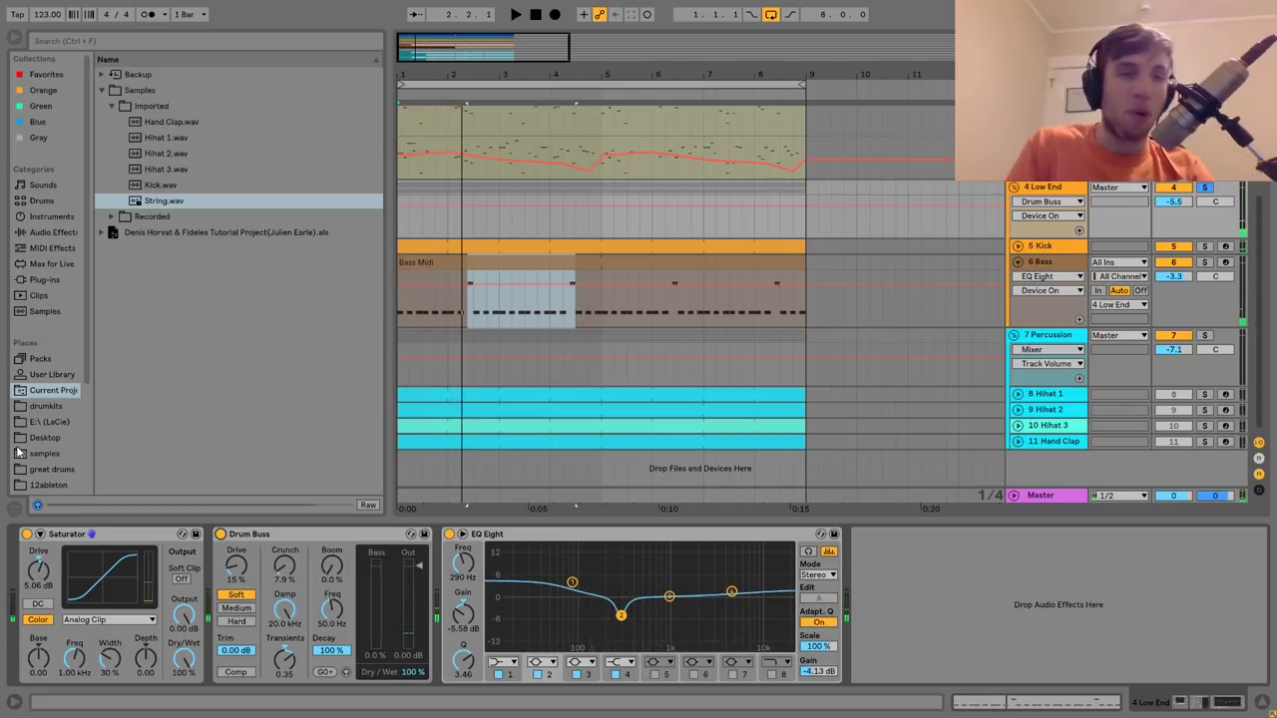
pyautogui.press('space')
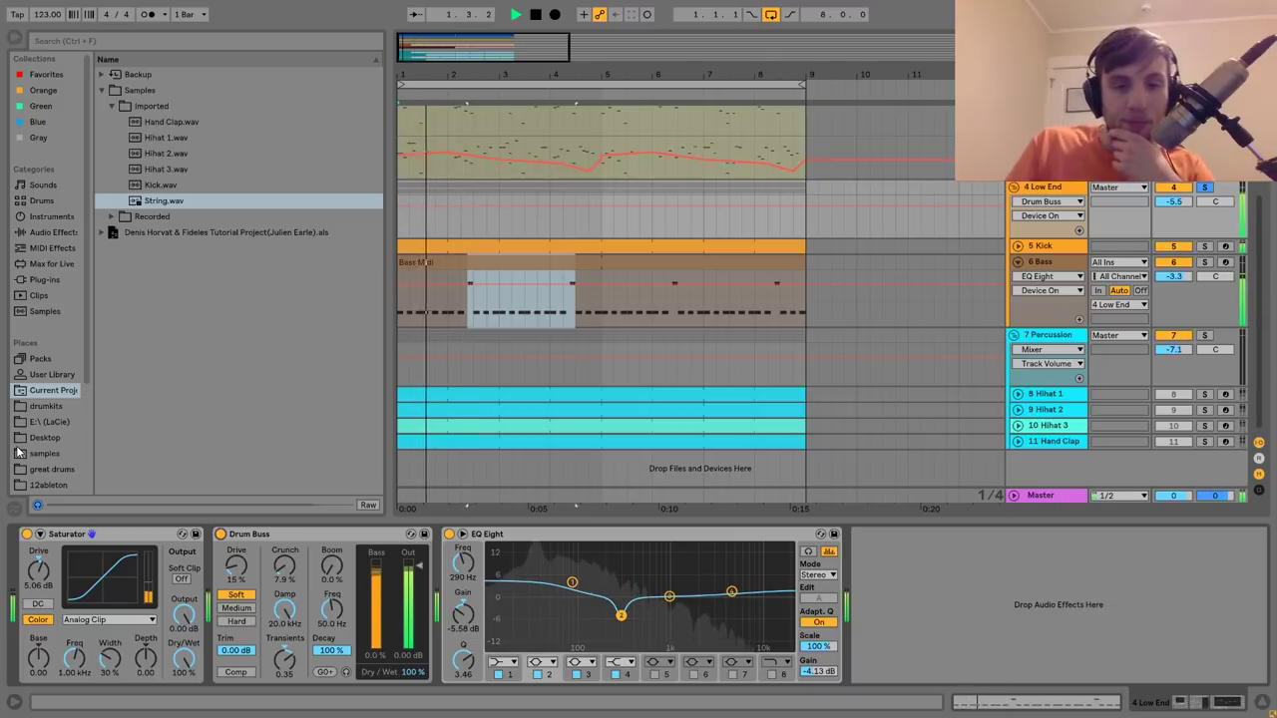
pyautogui.press('space')
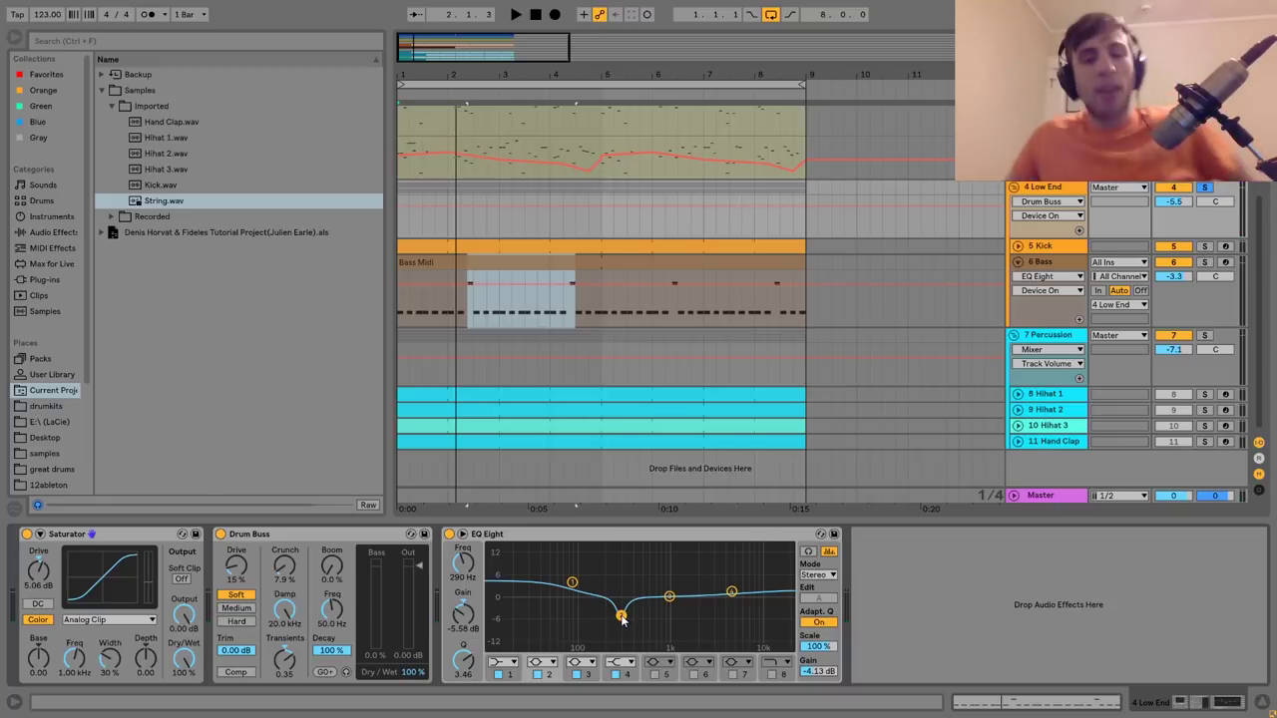
# Compare the Low End group with its EQ Eight bypassed and re-enabled during playback.
pyautogui.press('space')
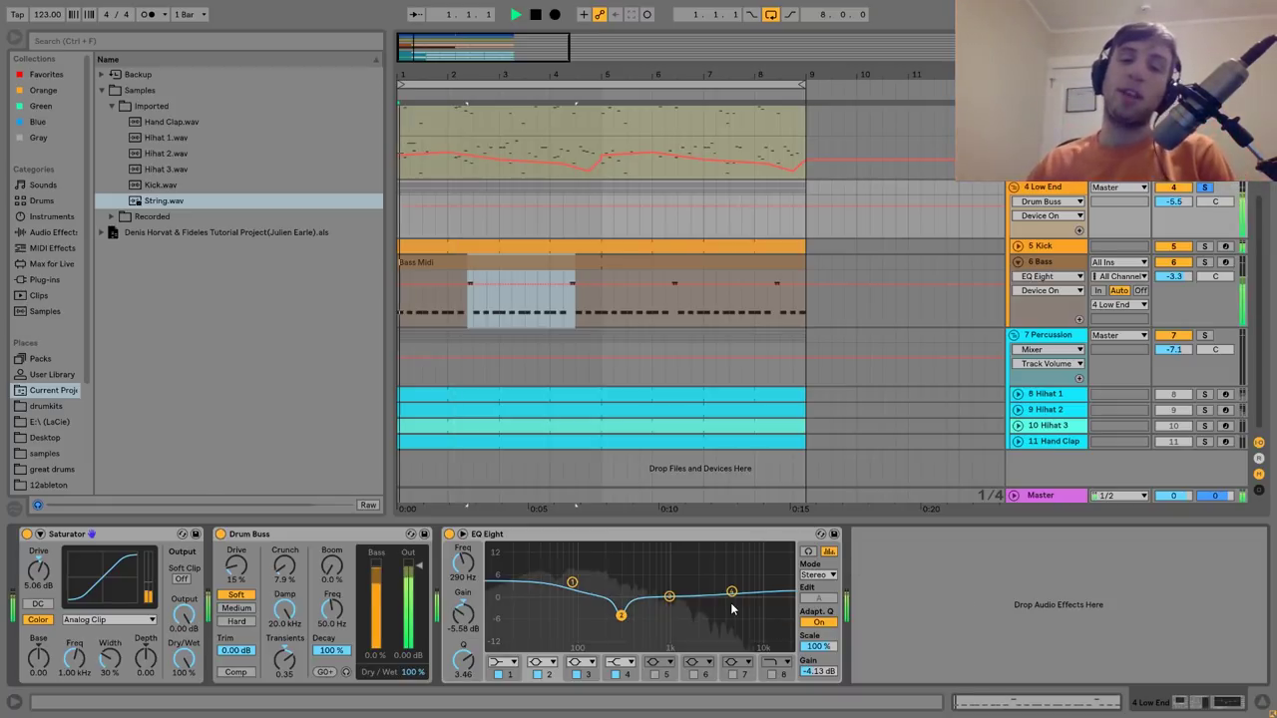
pyautogui.click(449, 535)
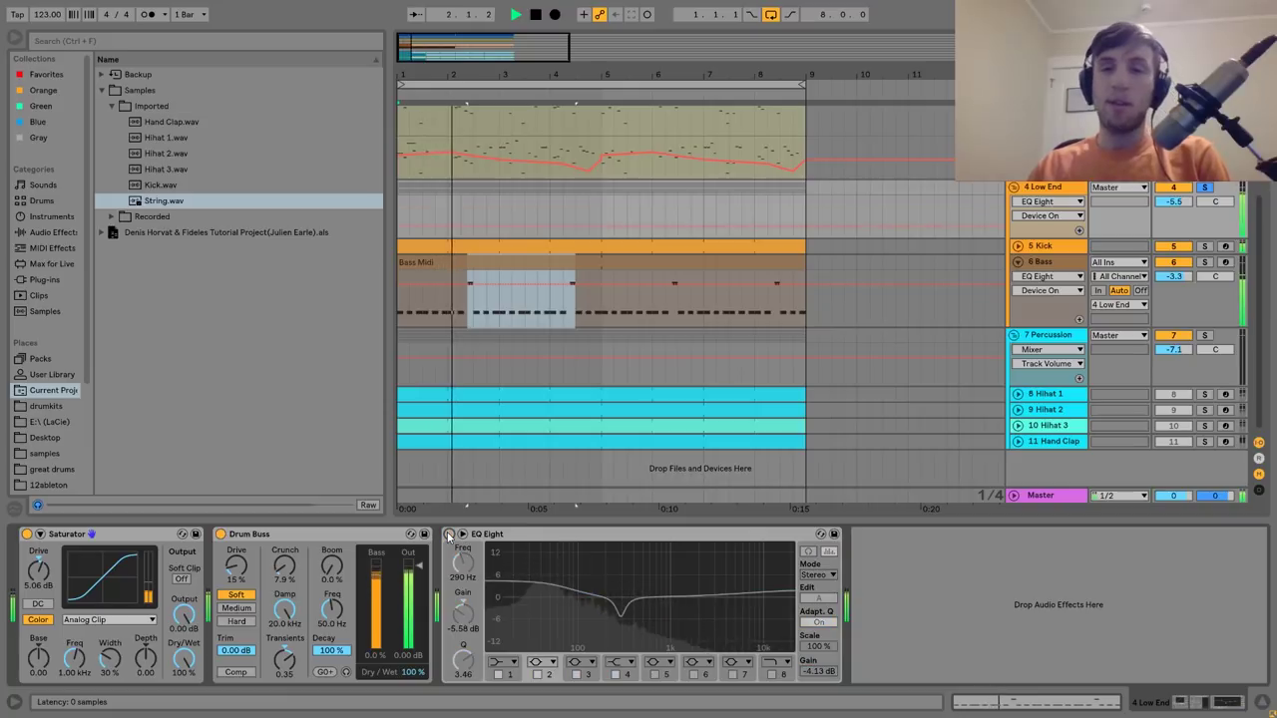
pyautogui.click(449, 535)
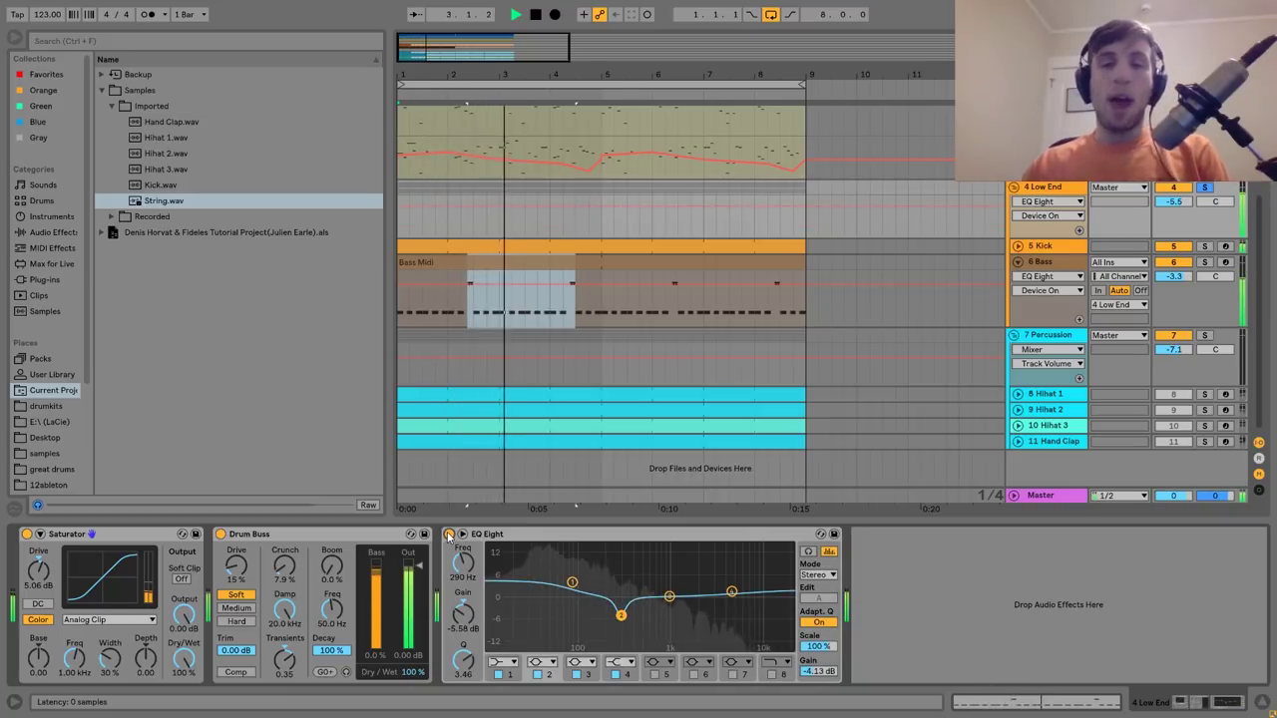
# Play the soloed Low End group again from the start with its full effect chain active.
pyautogui.press('space')
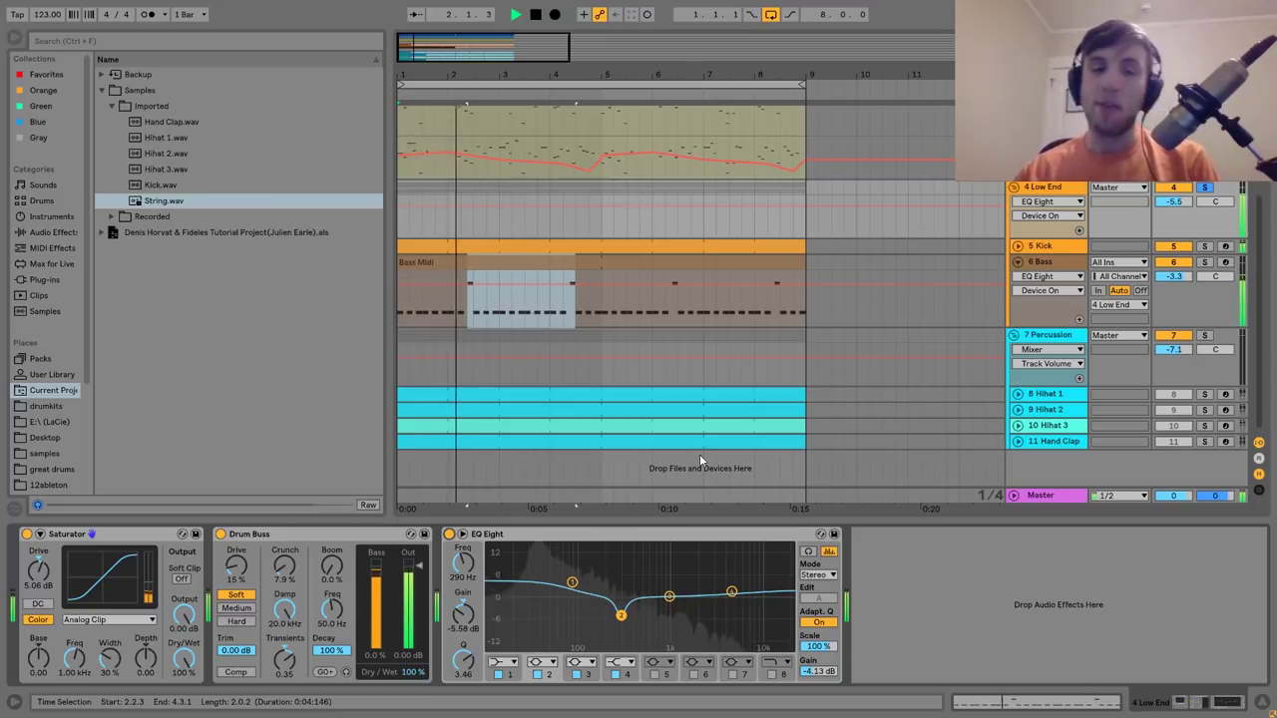
pyautogui.press('space')
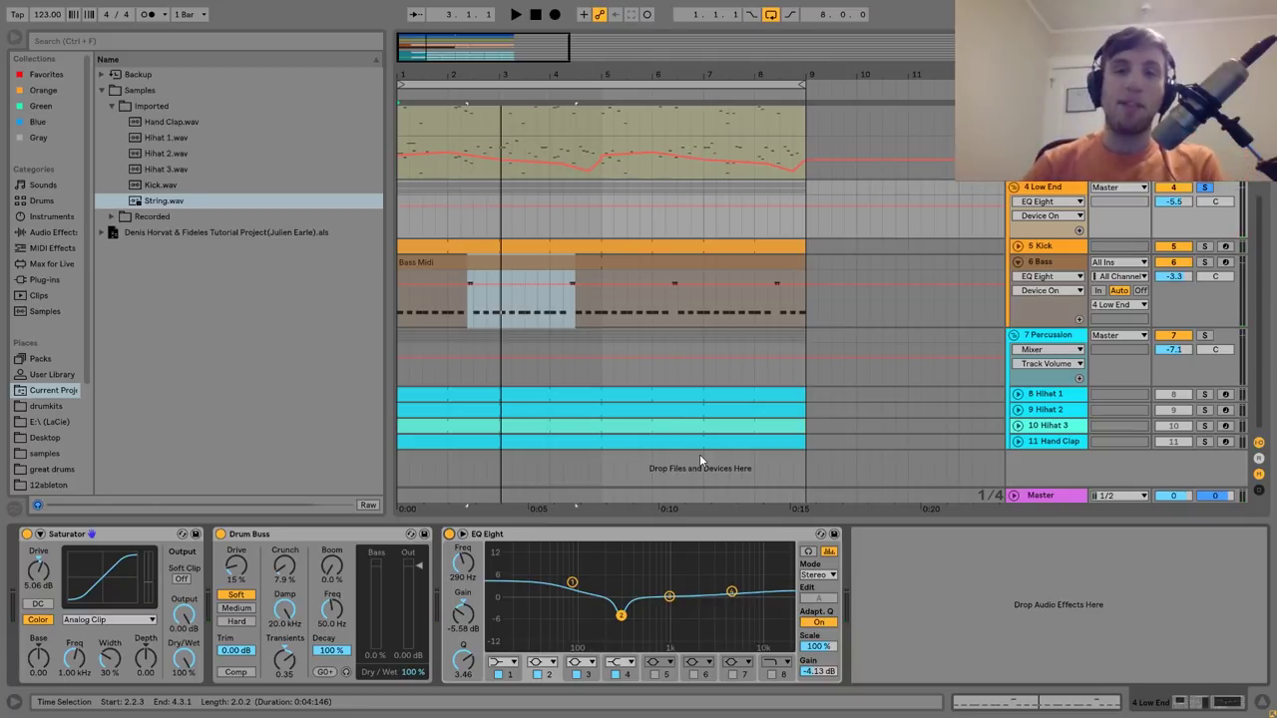
pyautogui.press('space')
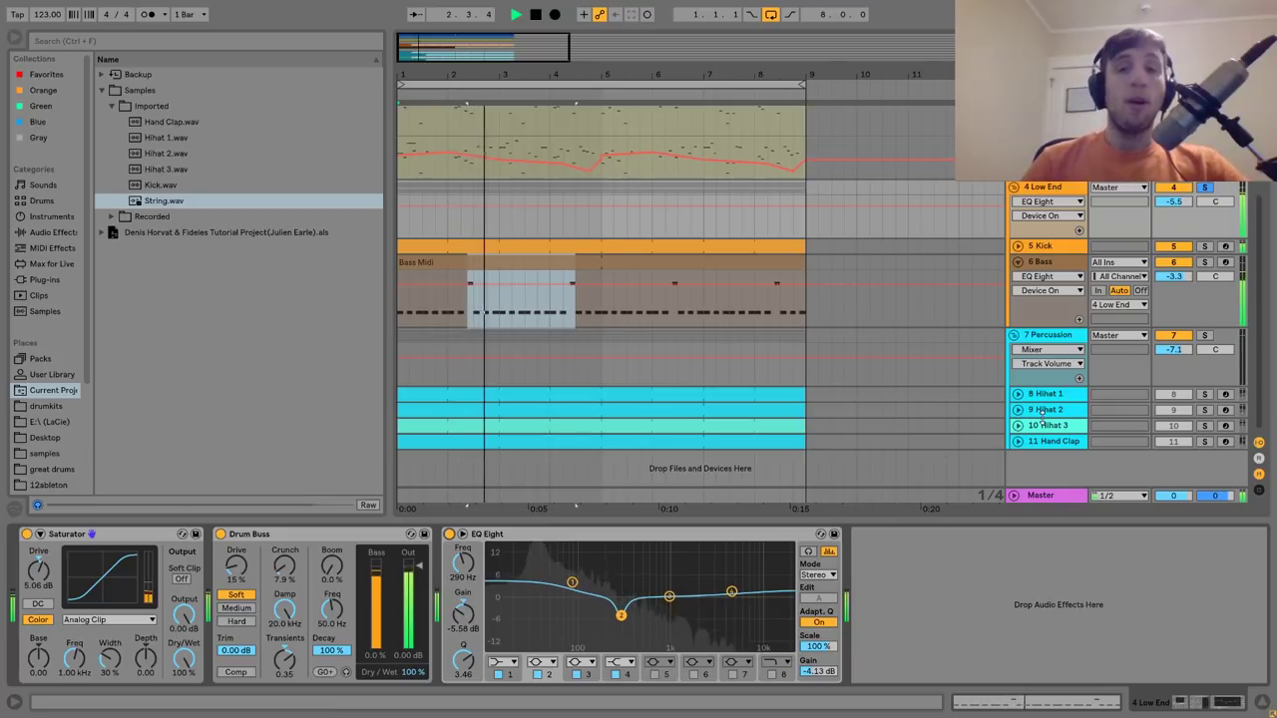
pyautogui.press('space')
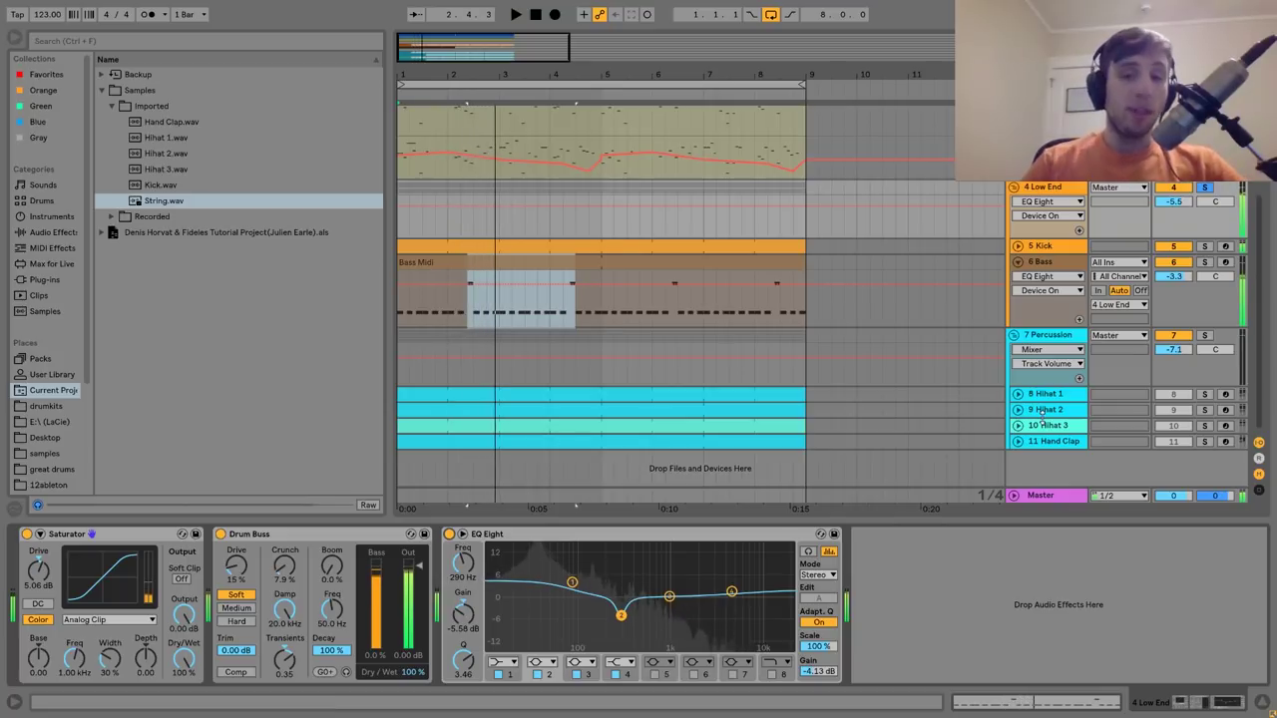
# Solo the Hihat 1, Hihat 2 and Hihat 3 tracks together and play them from the start.
pyautogui.click(1202, 395)
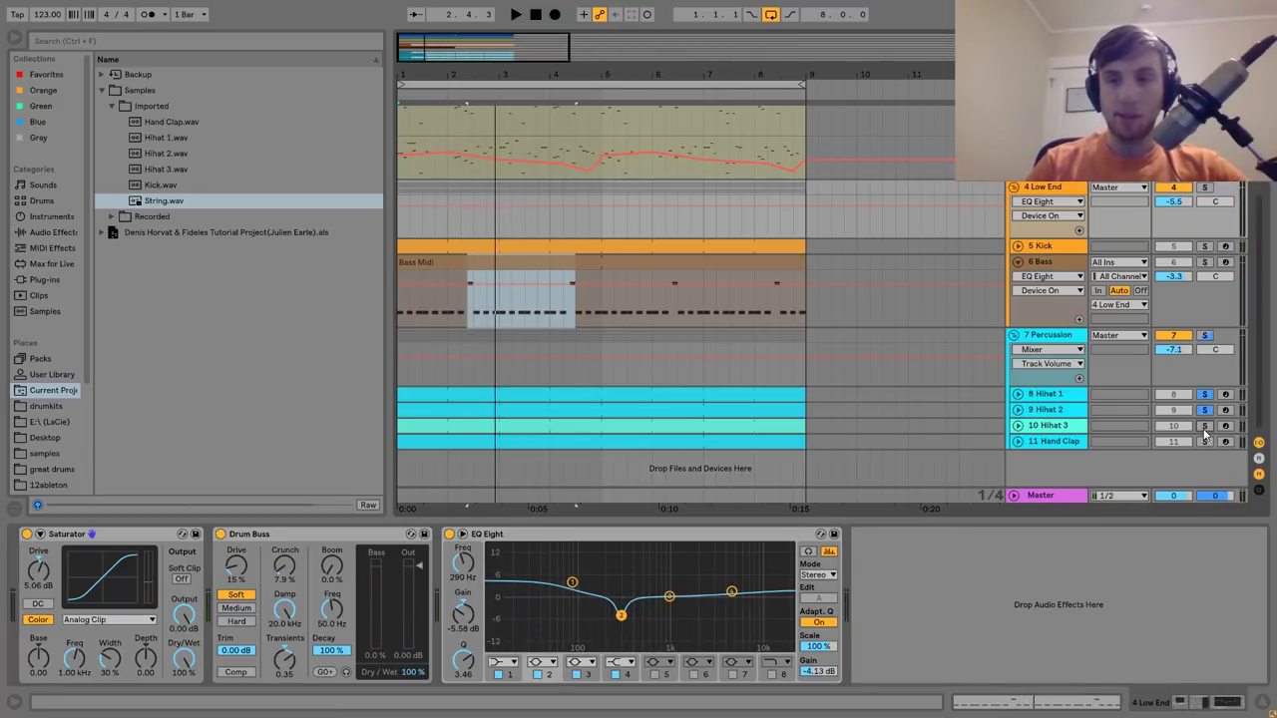
pyautogui.click(1203, 427)
pyautogui.press('space')
# Stop playback and unfold the Hihat 3, Hihat 2 and Hihat 1 tracks to show their MIDI clips.
pyautogui.click(1015, 427)
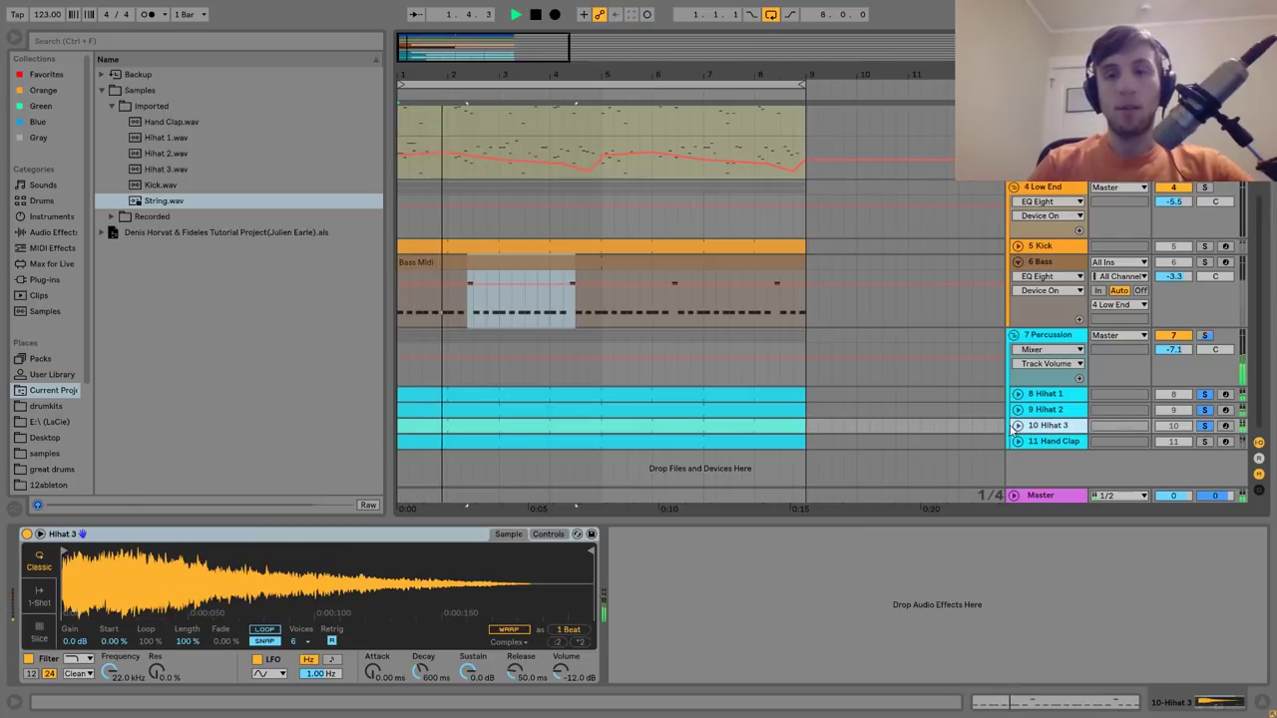
pyautogui.press('space')
pyautogui.click(1016, 410)
pyautogui.click(1017, 394)
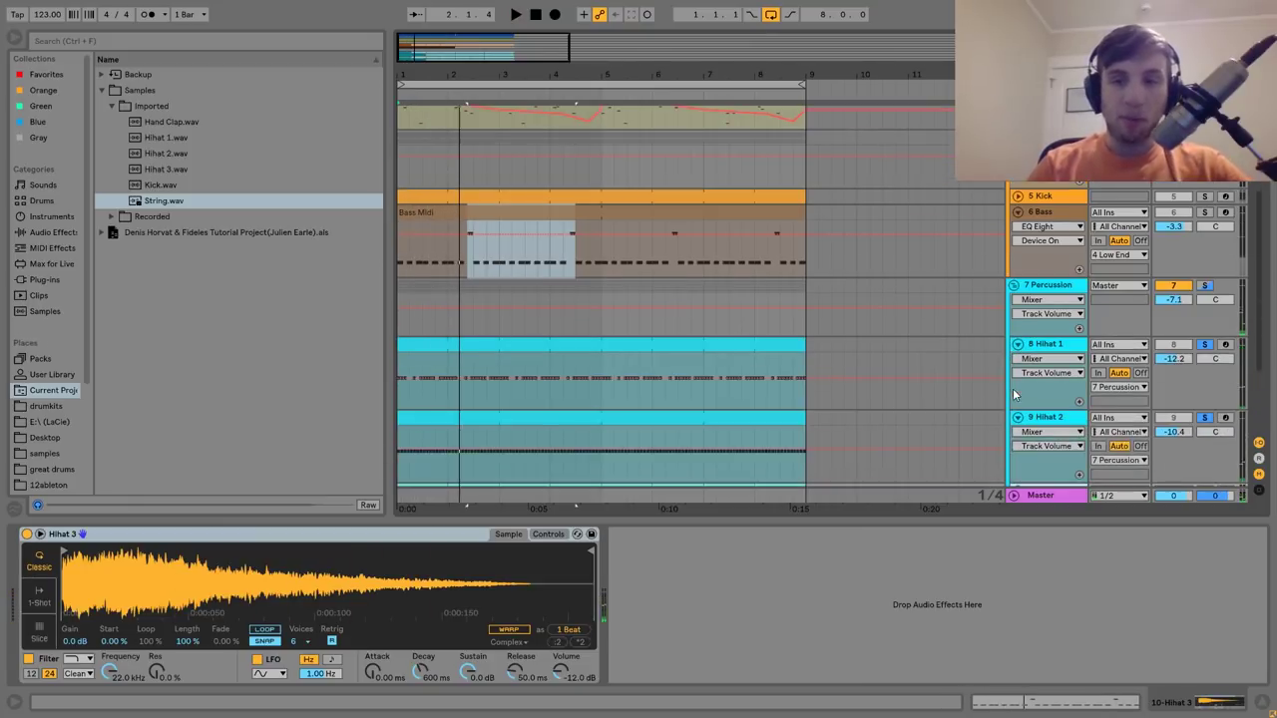
# Show Hihat 1's sampler device and play its soloed pattern.
pyautogui.click(1063, 345)
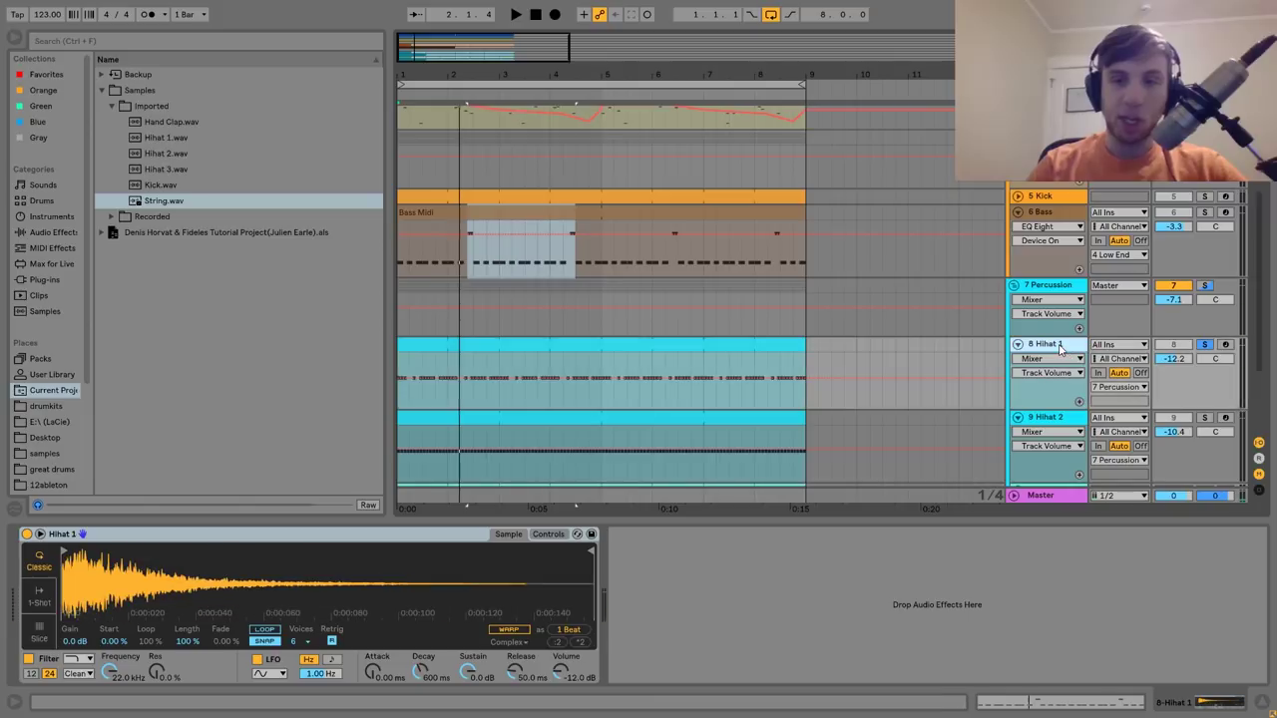
pyautogui.press('space')
pyautogui.scroll(-4, 1055, 387)
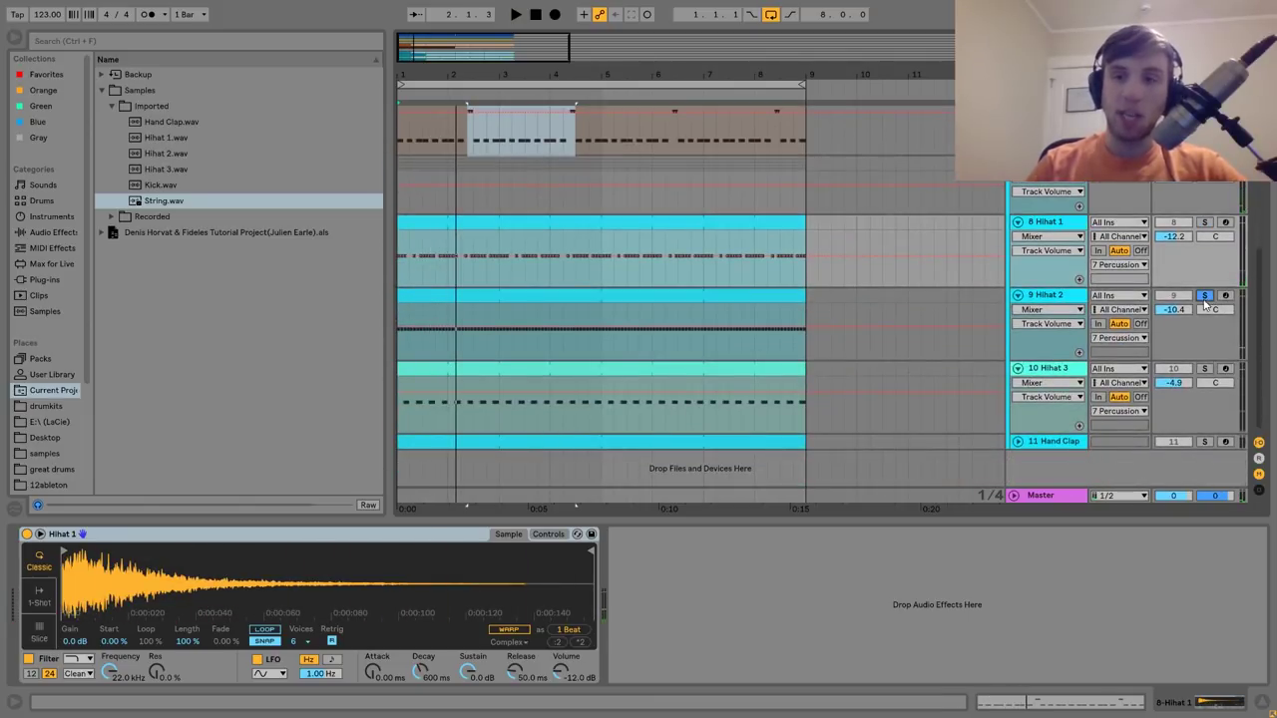
# Compare the soloed Hihat 2 track with its Auto Pan bypassed and re-enabled during playback.
pyautogui.click(1063, 296)
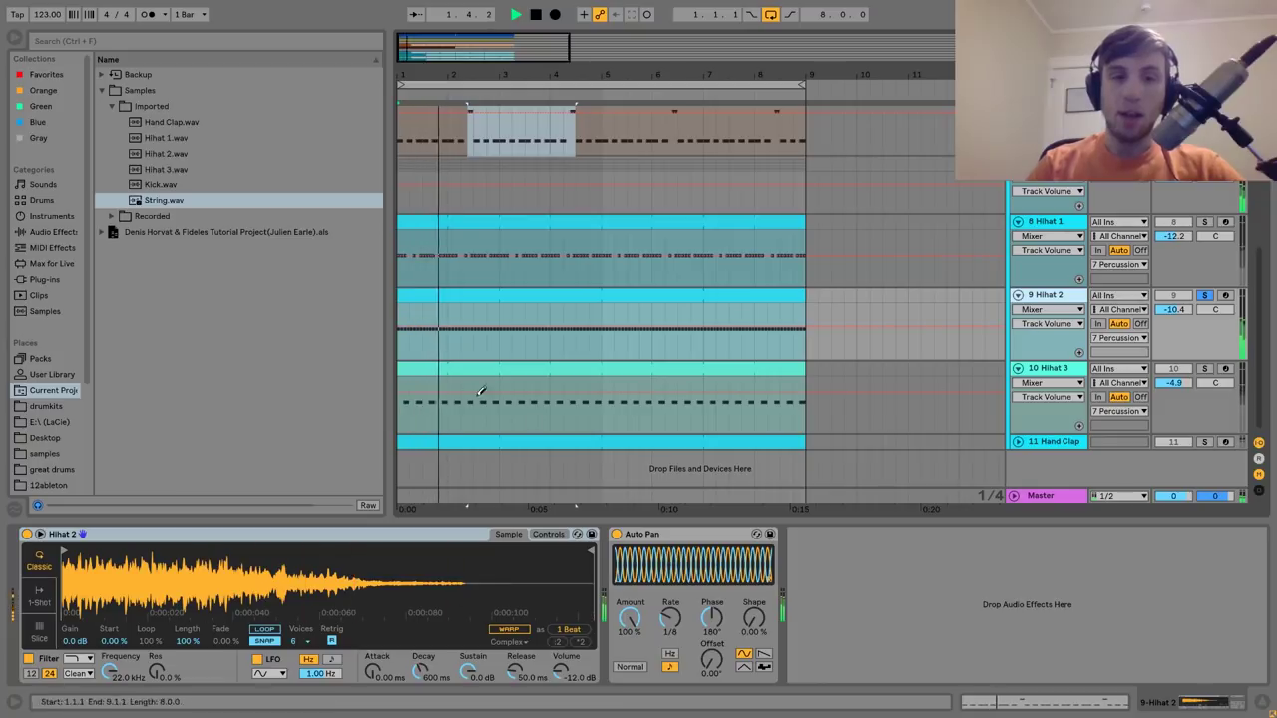
pyautogui.click(616, 534)
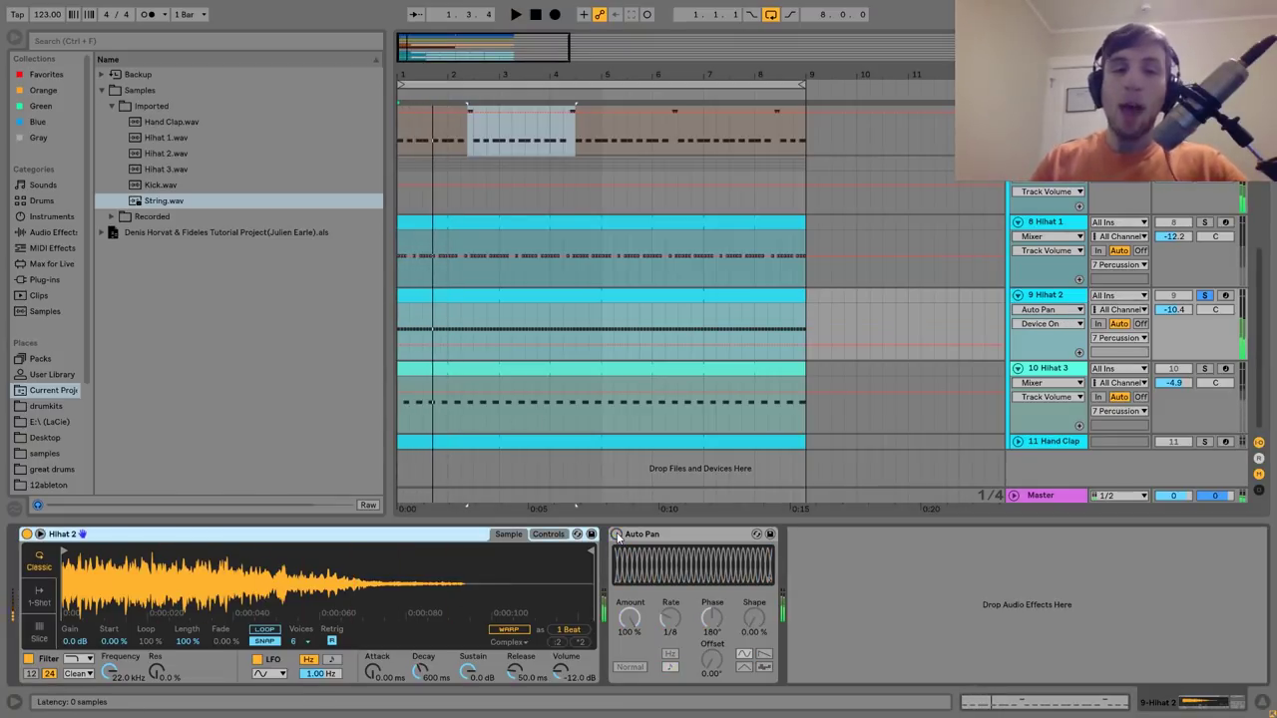
pyautogui.click(616, 534)
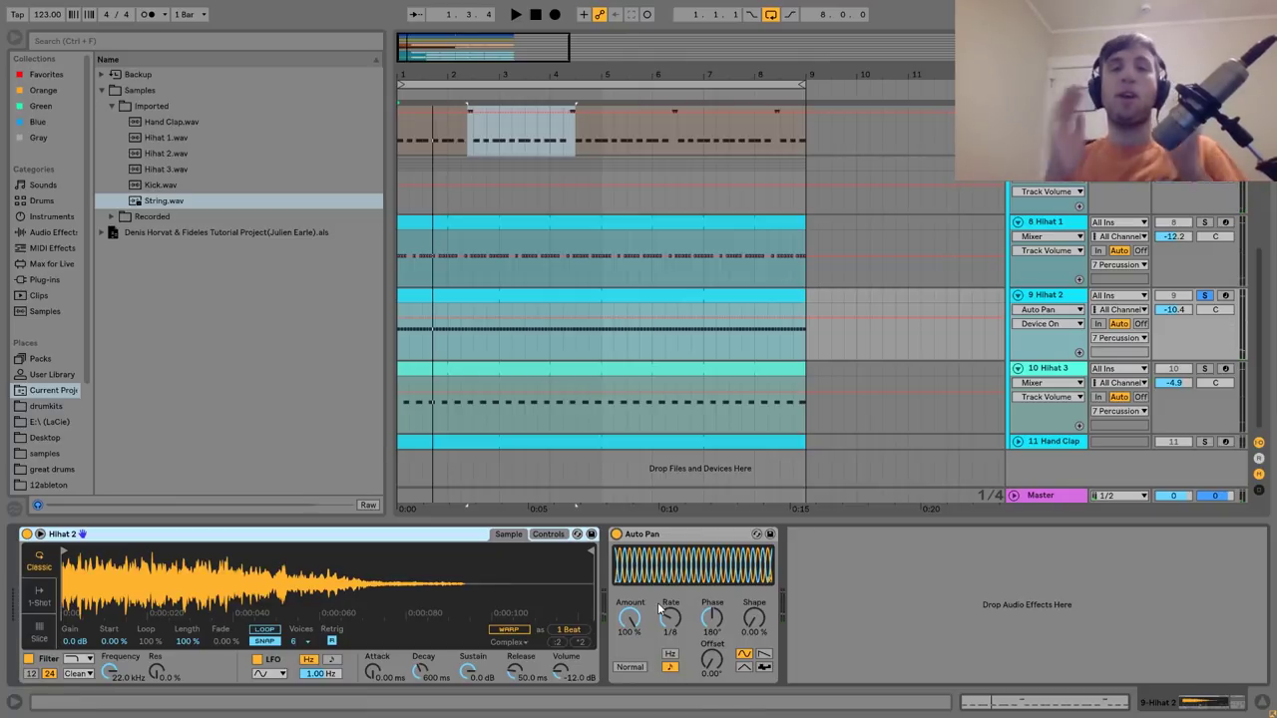
pyautogui.press('space')
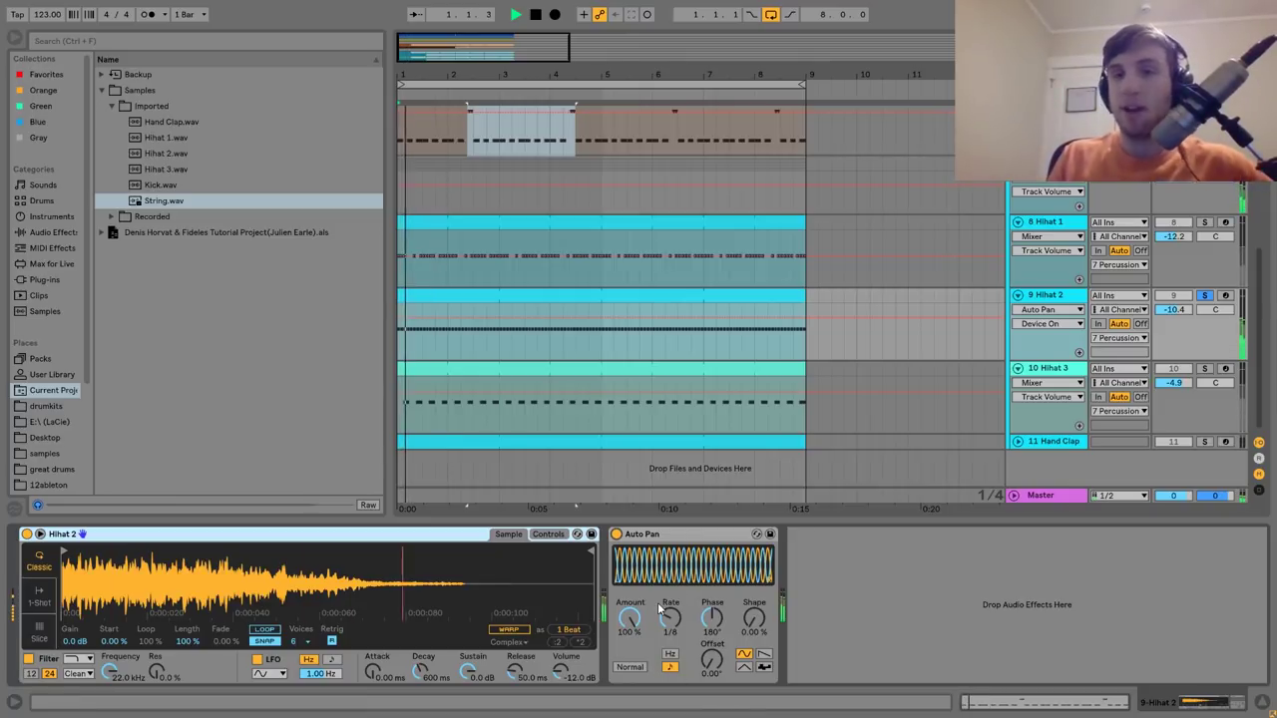
# Unsolo Hihat 2 and replay the full mix, comparing it with Hihat 2 muted and unmuted.
pyautogui.click(1204, 296)
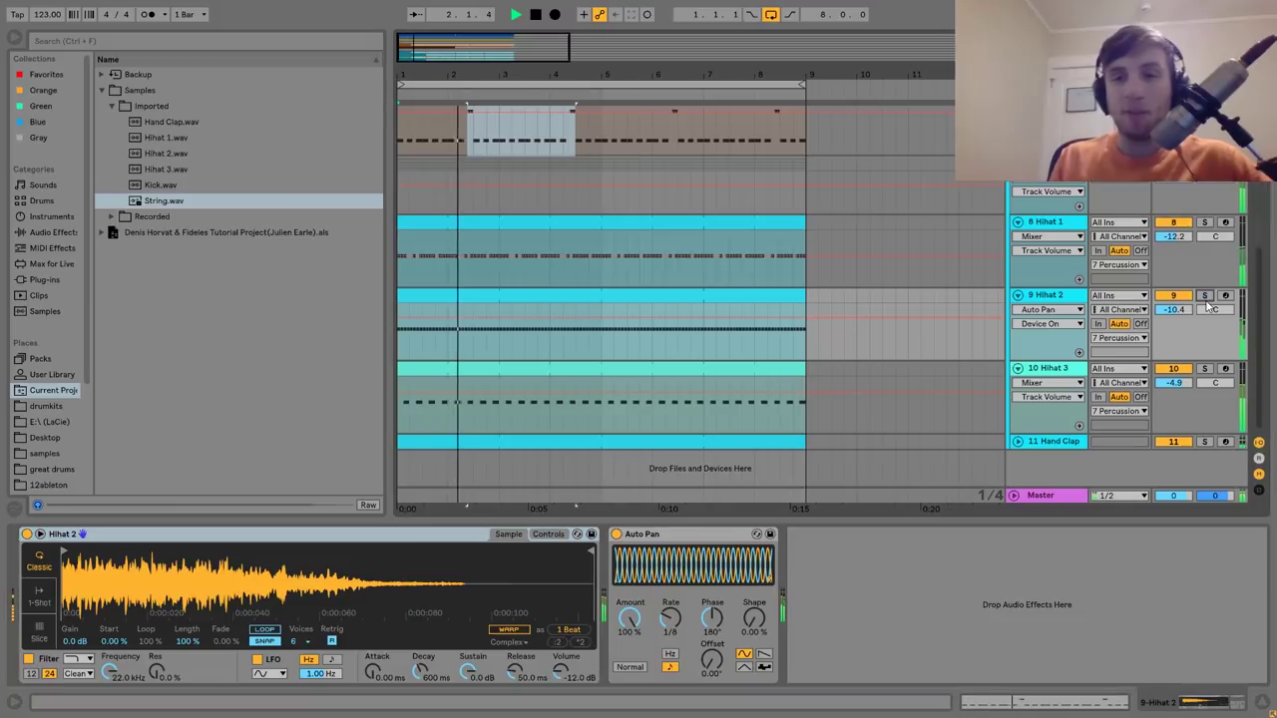
pyautogui.press('space')
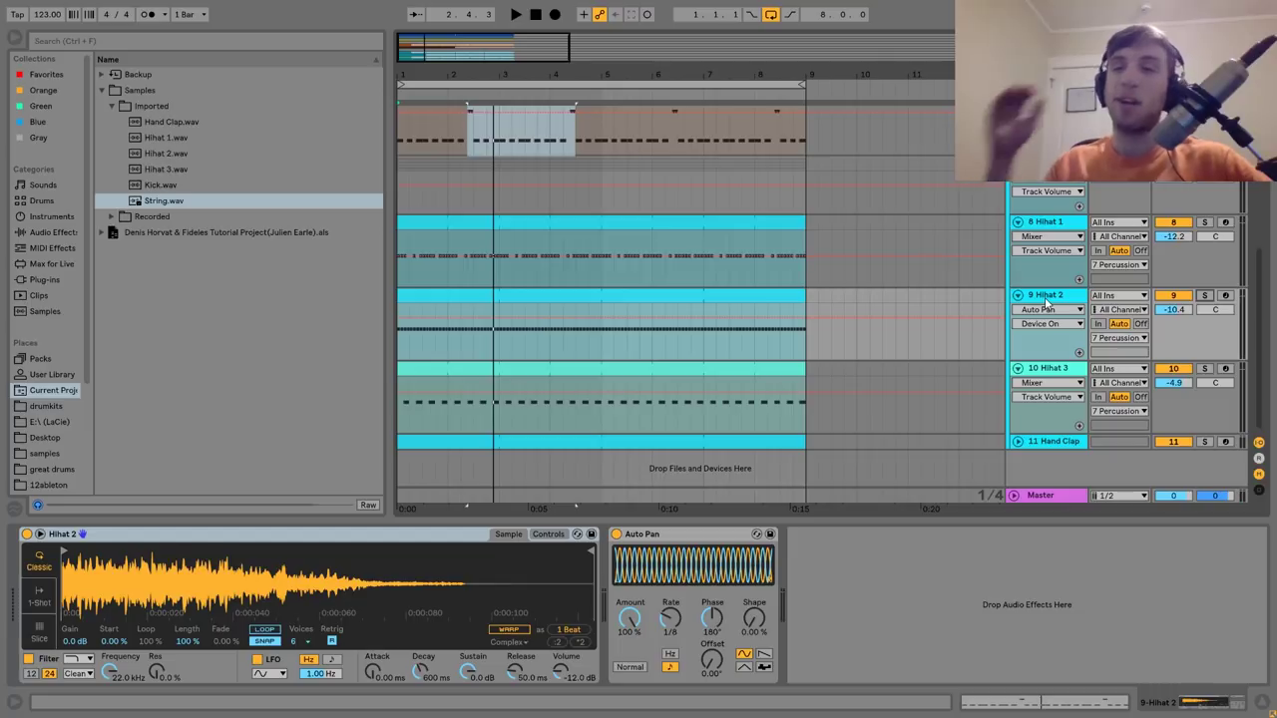
pyautogui.press('space')
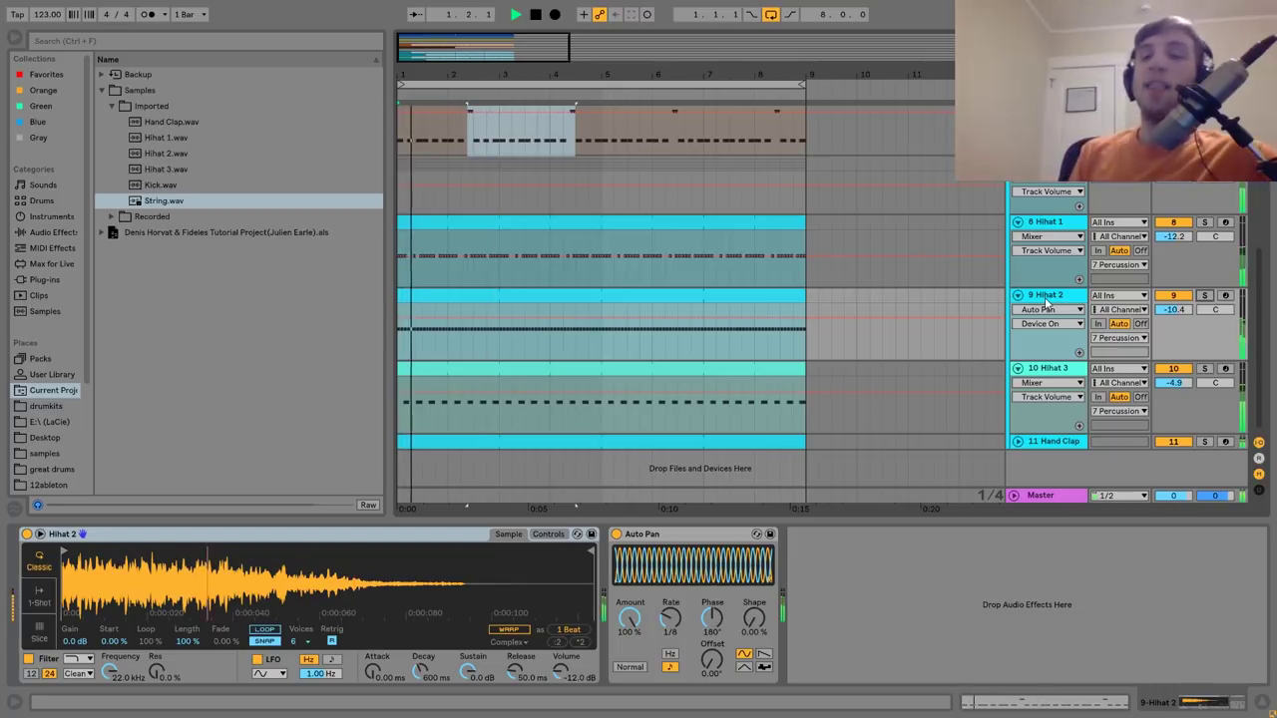
pyautogui.press('space')
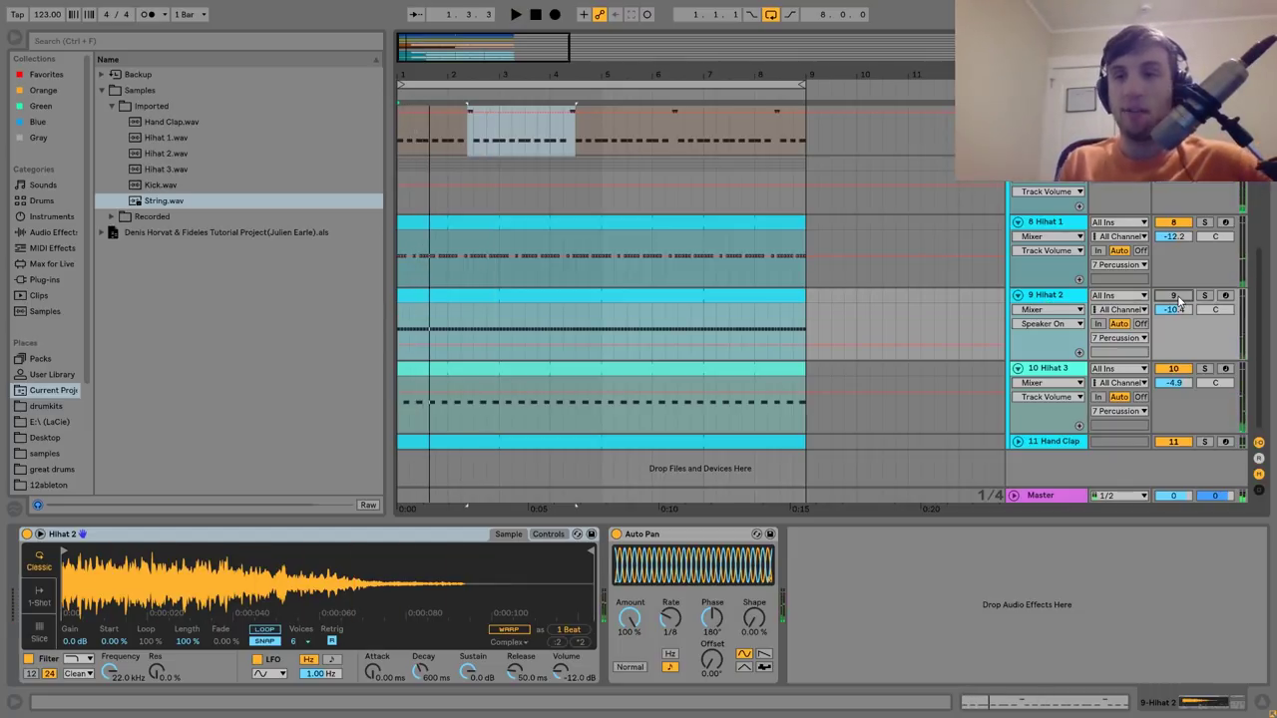
pyautogui.press('space')
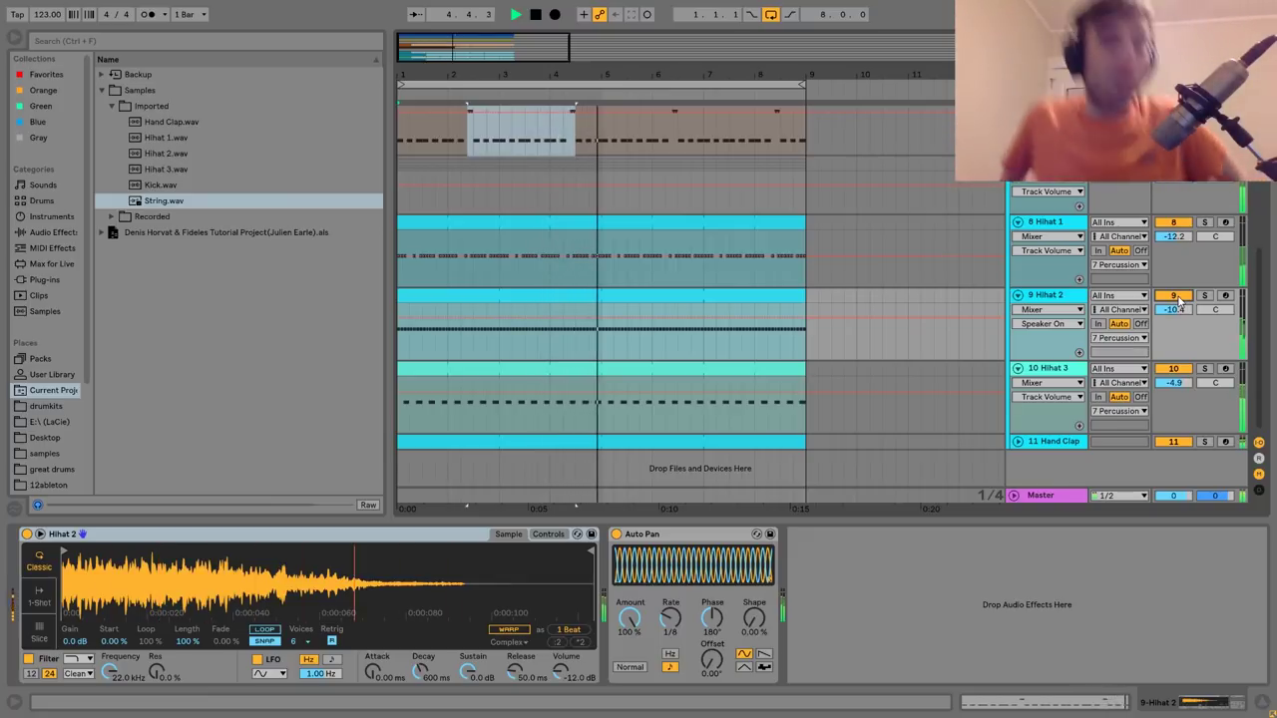
# Show Hihat 3's sampler device, solo the track and play its pattern.
pyautogui.click(1052, 371)
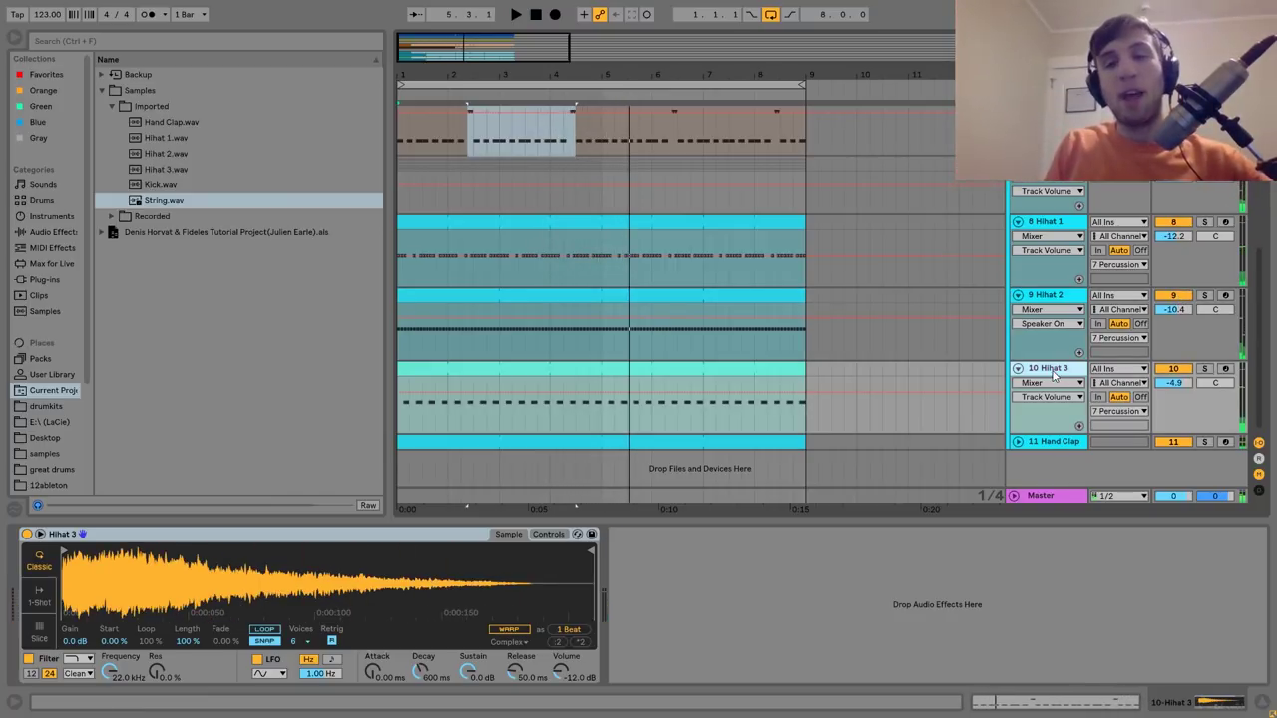
pyautogui.press('space')
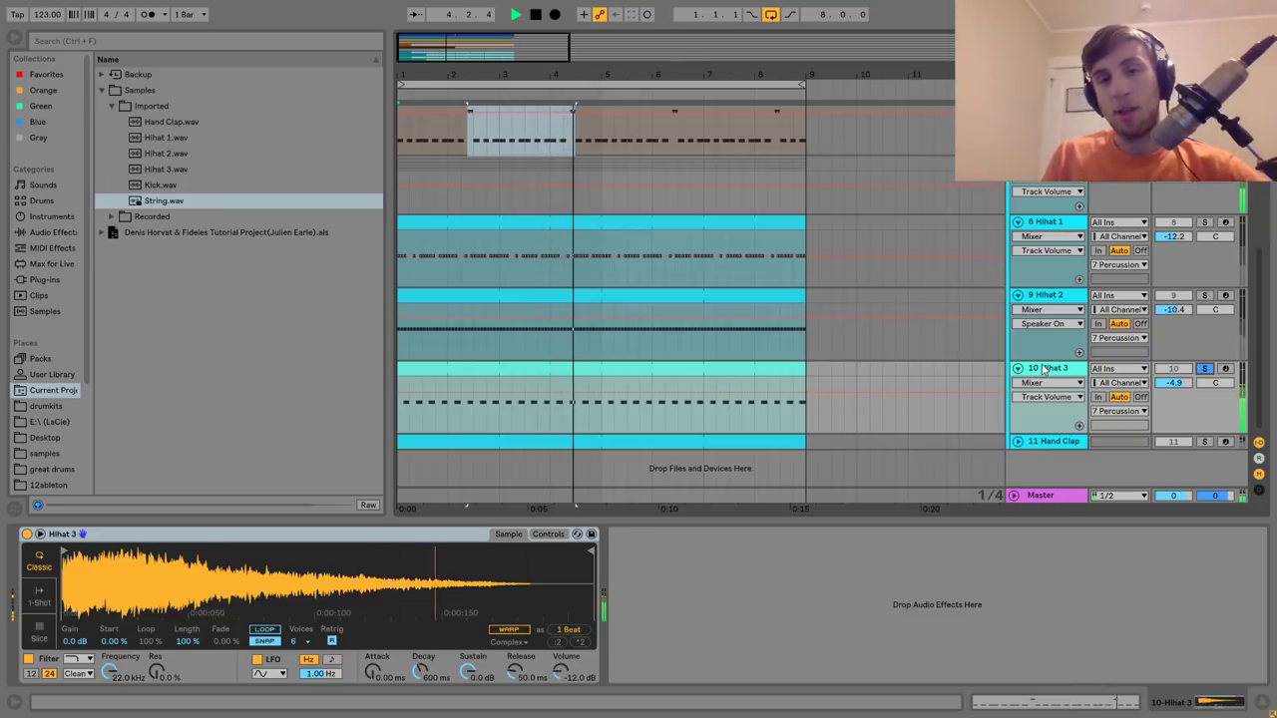
pyautogui.press('space')
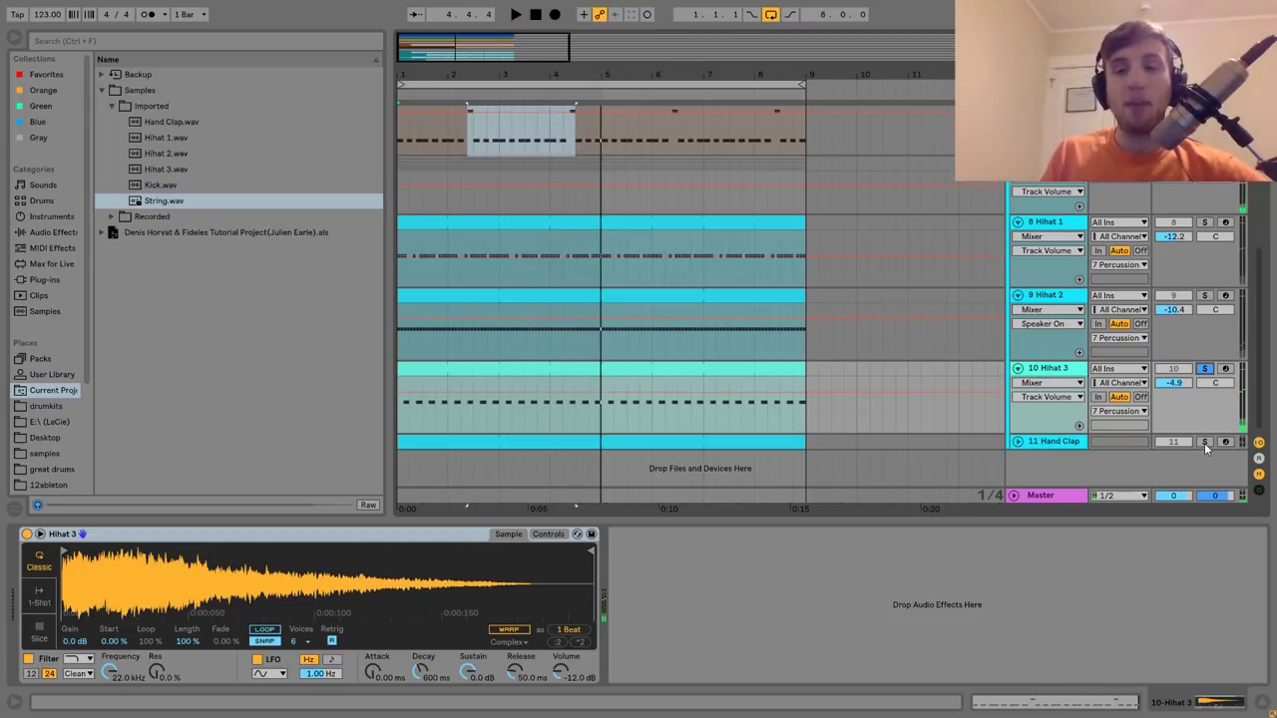
# Solo and play the Hand Clap track, unfolding it and showing its device chain.
pyautogui.click(1204, 440)
pyautogui.press('space')
pyautogui.click(1049, 441)
pyautogui.click(1017, 441)
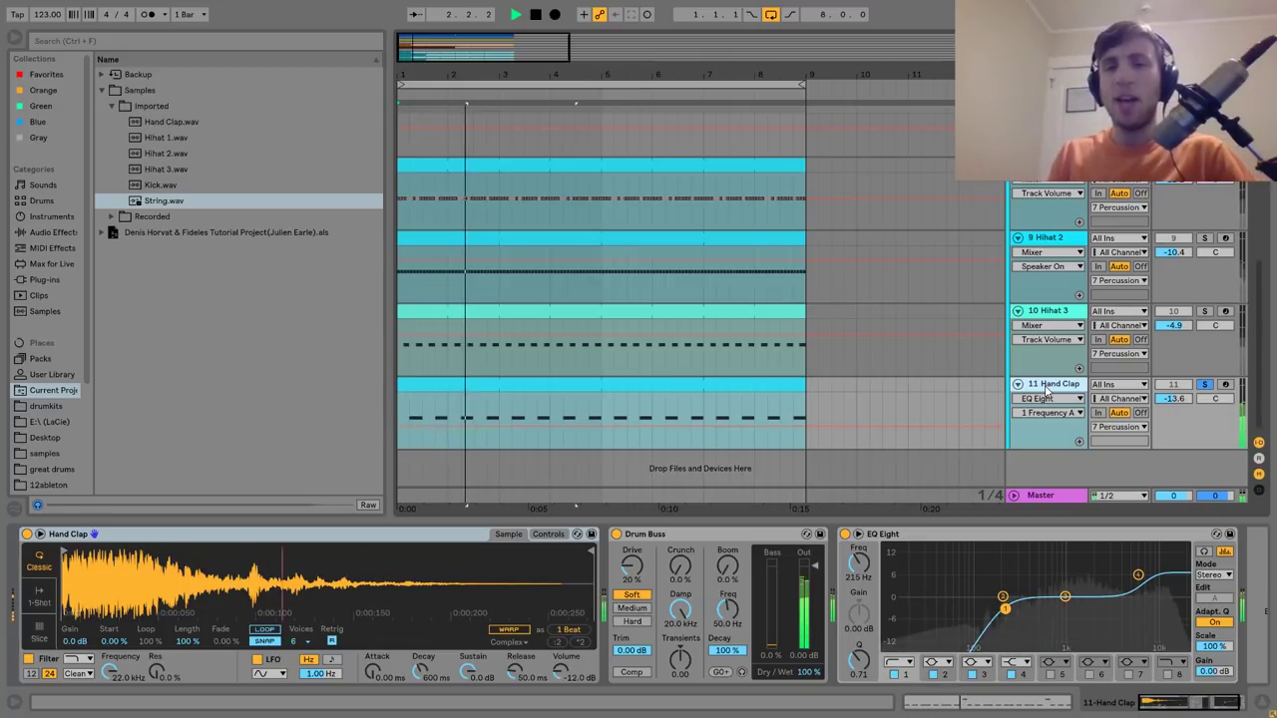
# Compare the full mix with the Hand Clap muted and unmuted during playback.
pyautogui.click(1175, 385)
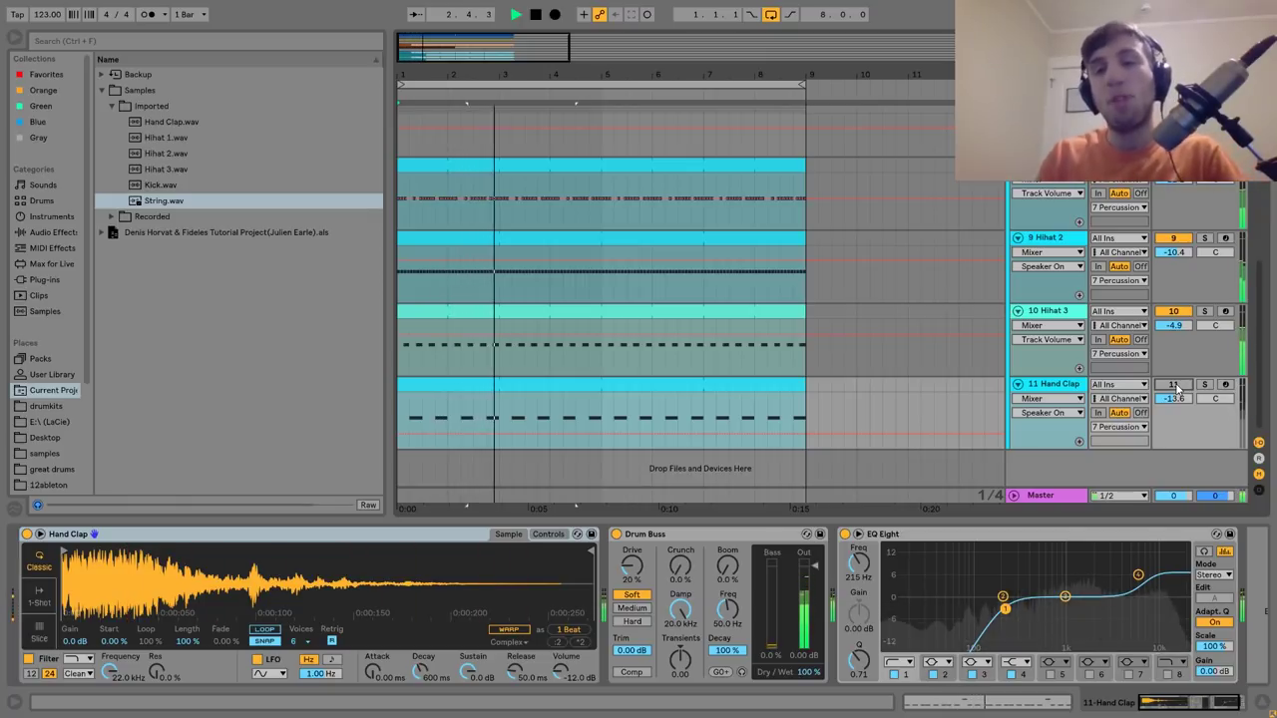
pyautogui.press('space')
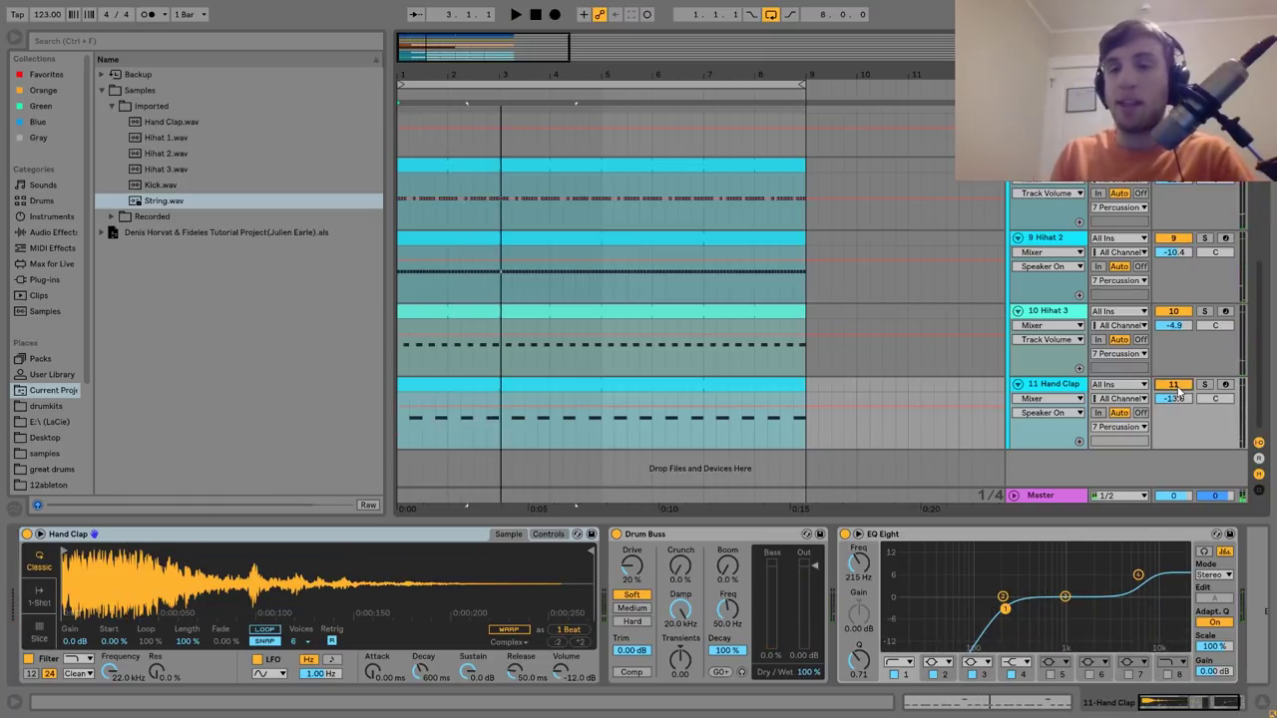
pyautogui.press('space')
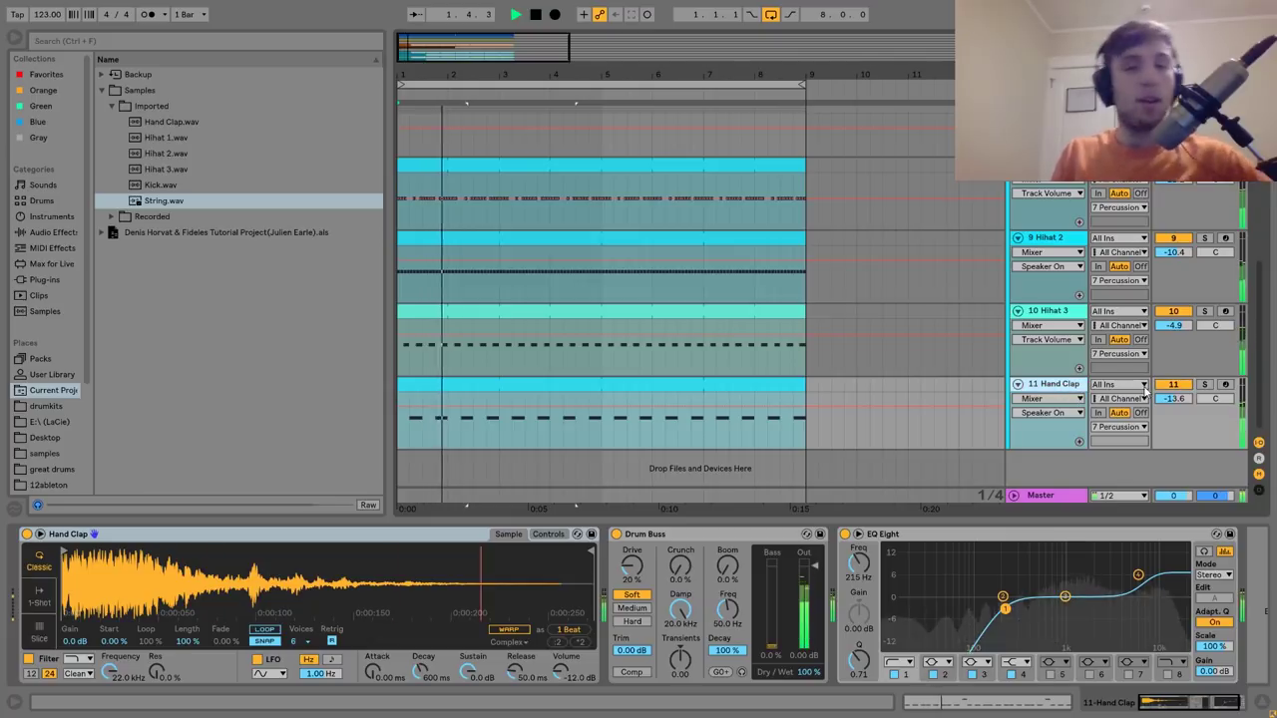
# Switch between the soloed Hand Clap and the full mix during playback.
pyautogui.click(1203, 384)
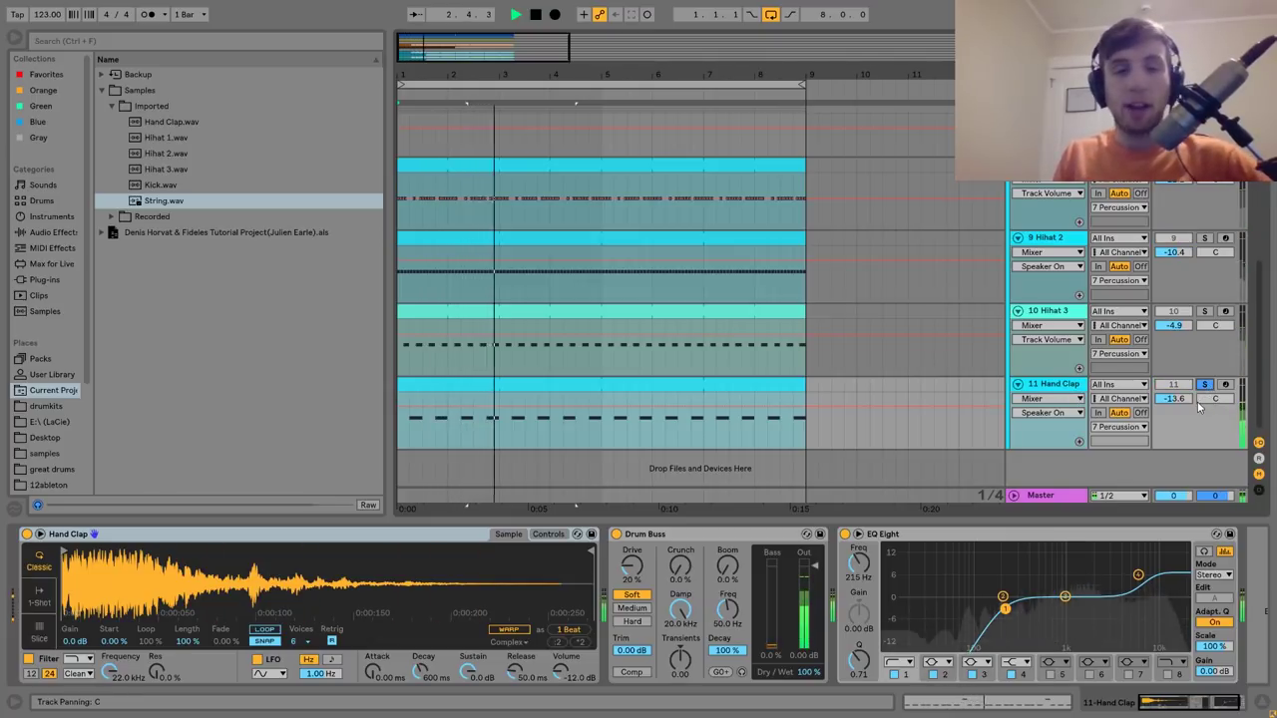
pyautogui.click(1205, 384)
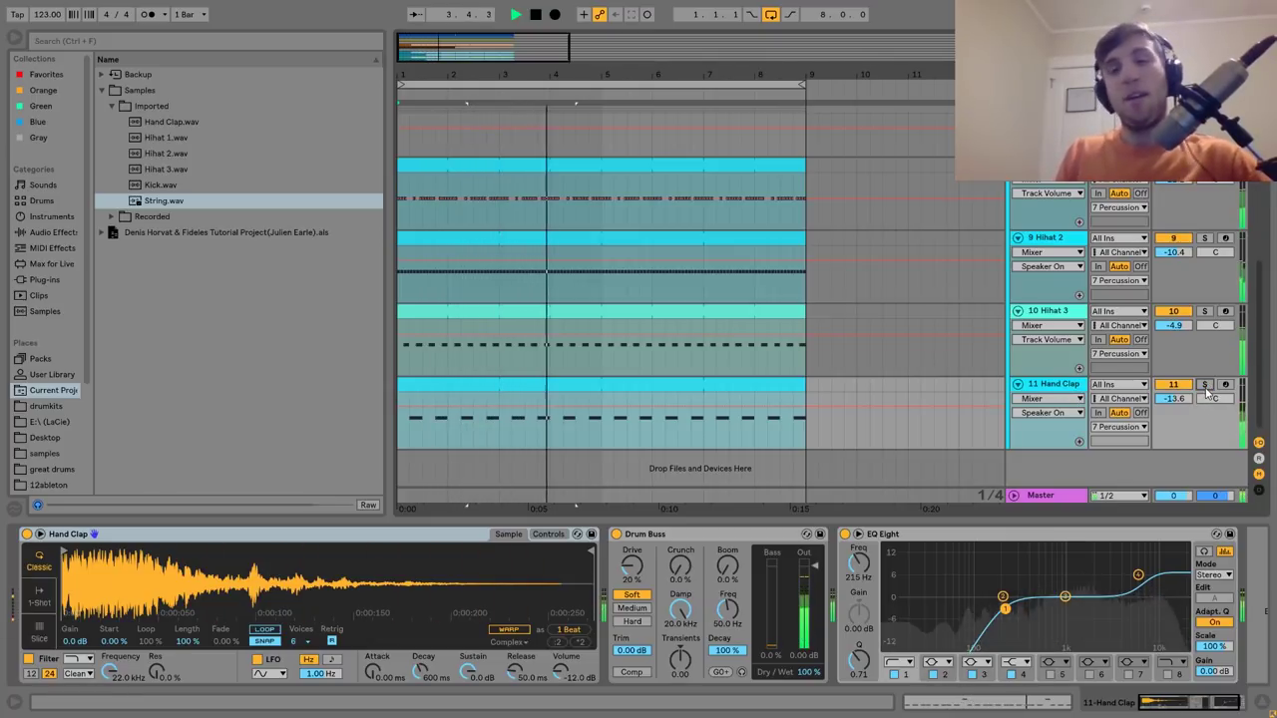
pyautogui.press('space')
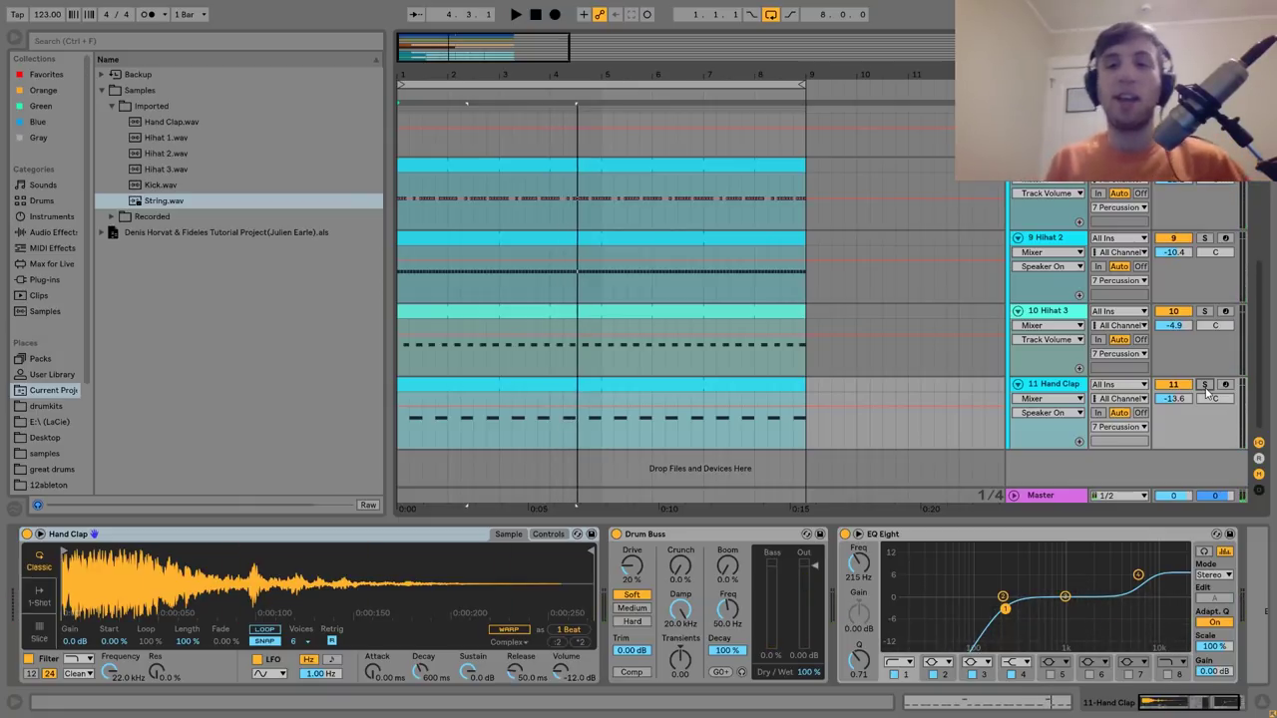
# Compare the soloed Hand Clap with its Drum Buss bypassed and re-enabled.
pyautogui.press('space')
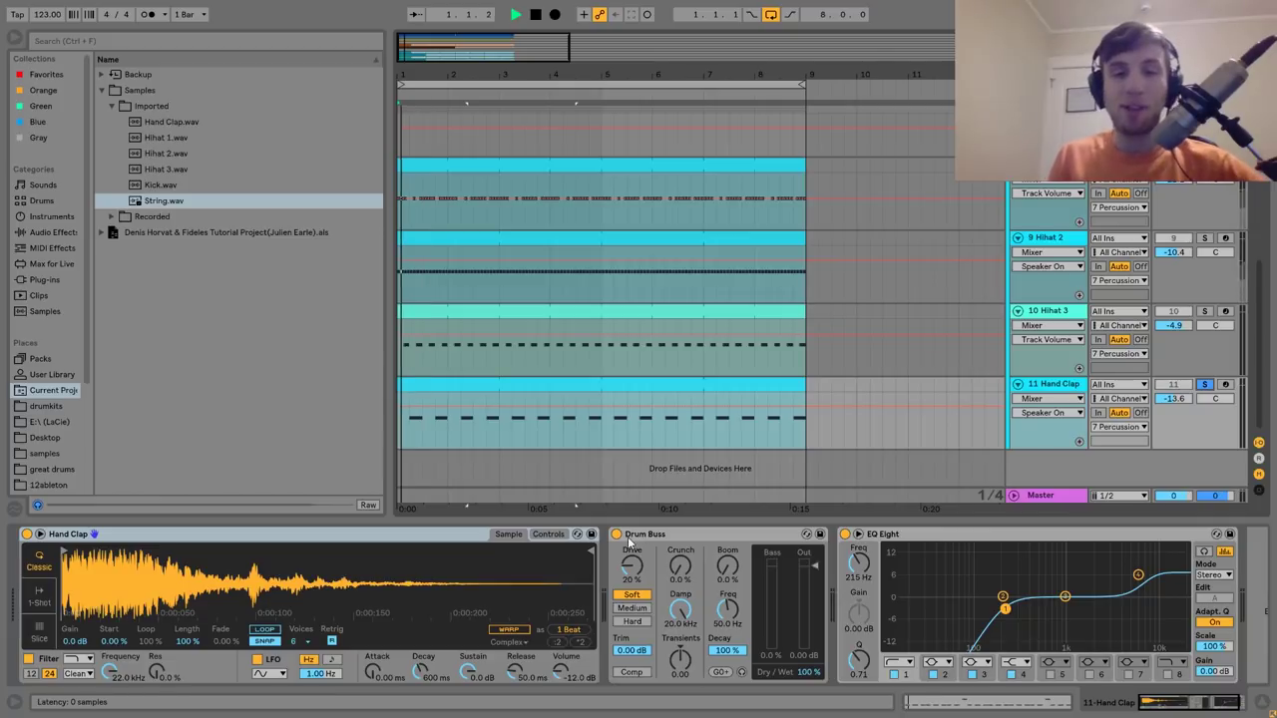
pyautogui.click(616, 533)
pyautogui.press('space')
pyautogui.click(615, 533)
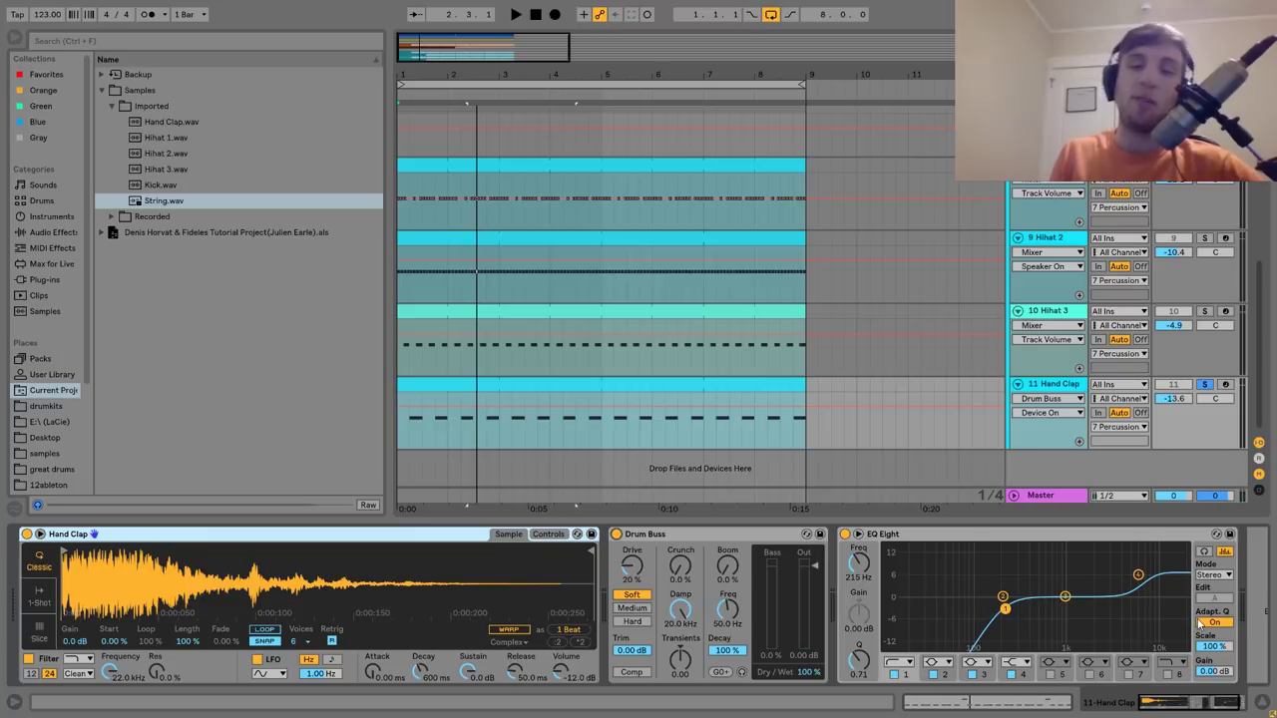
# Compare the soloed Hand Clap with its EQ Eight bypassed and re-enabled during playback.
pyautogui.press('space')
pyautogui.click(845, 533)
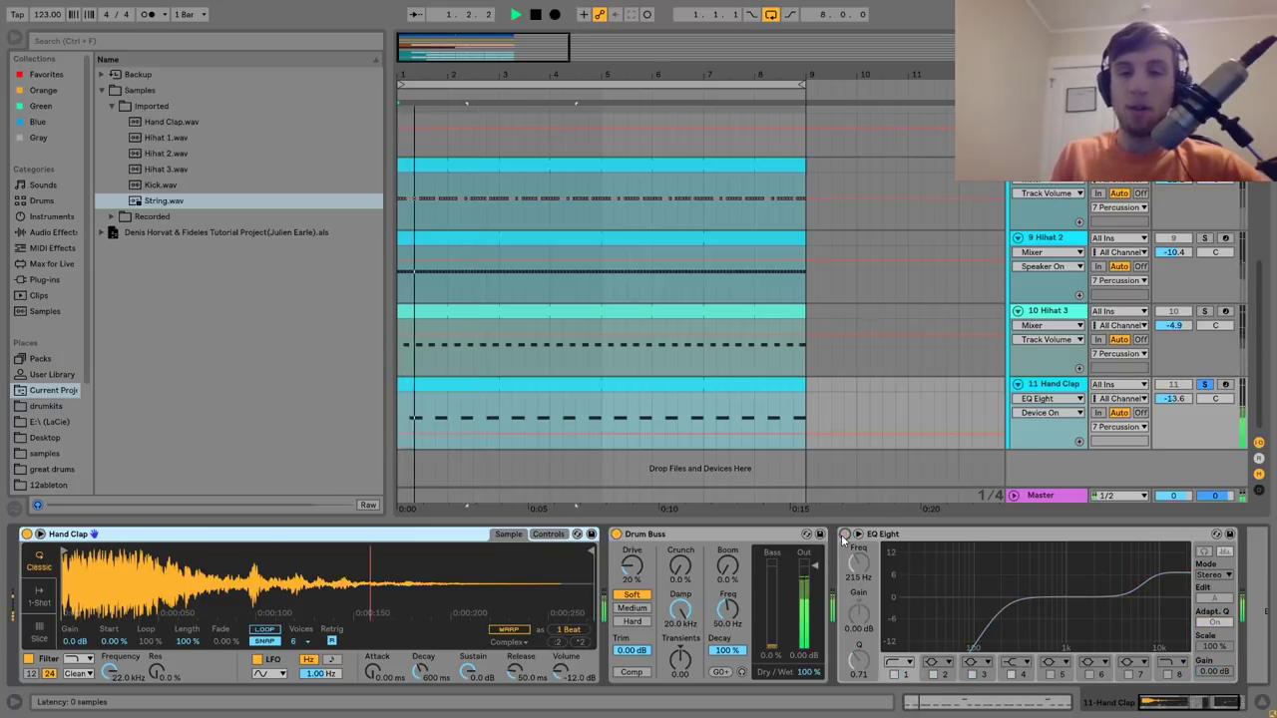
pyautogui.click(843, 534)
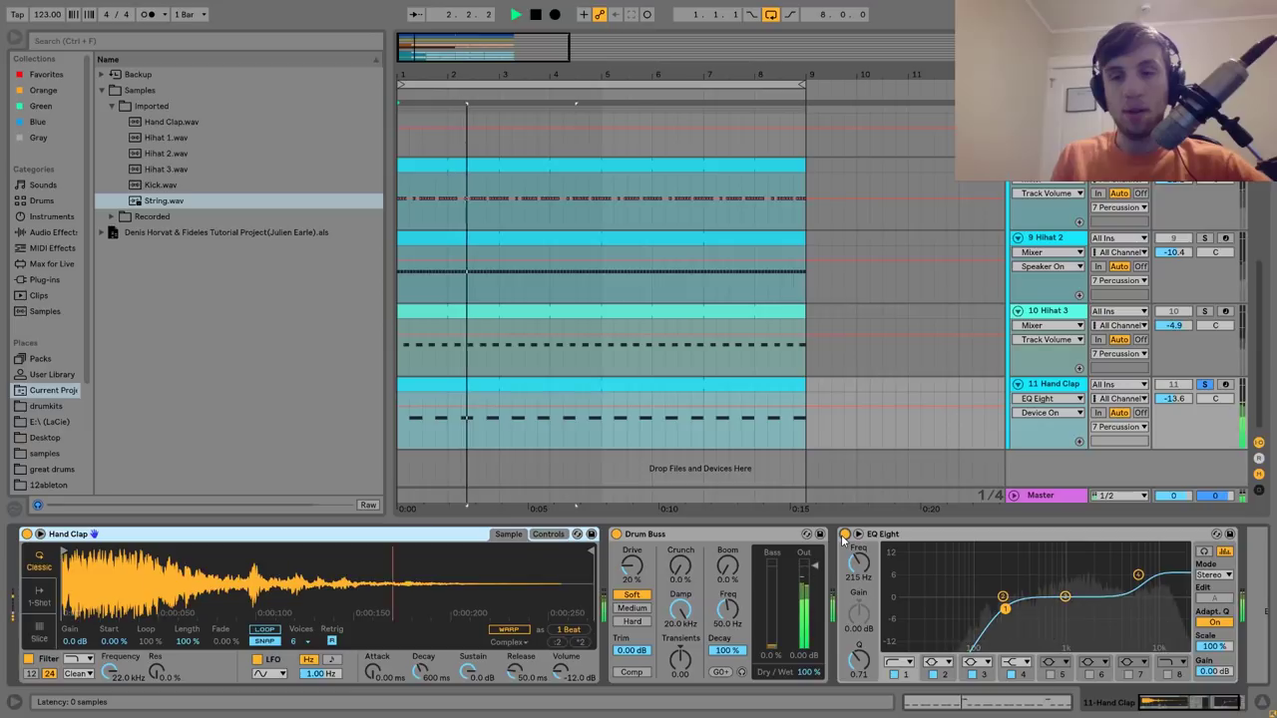
pyautogui.press('space')
# Solo the whole Percussion group and compare it with its Drum Buss bypassed and re-enabled.
pyautogui.scroll(5, 1027, 422)
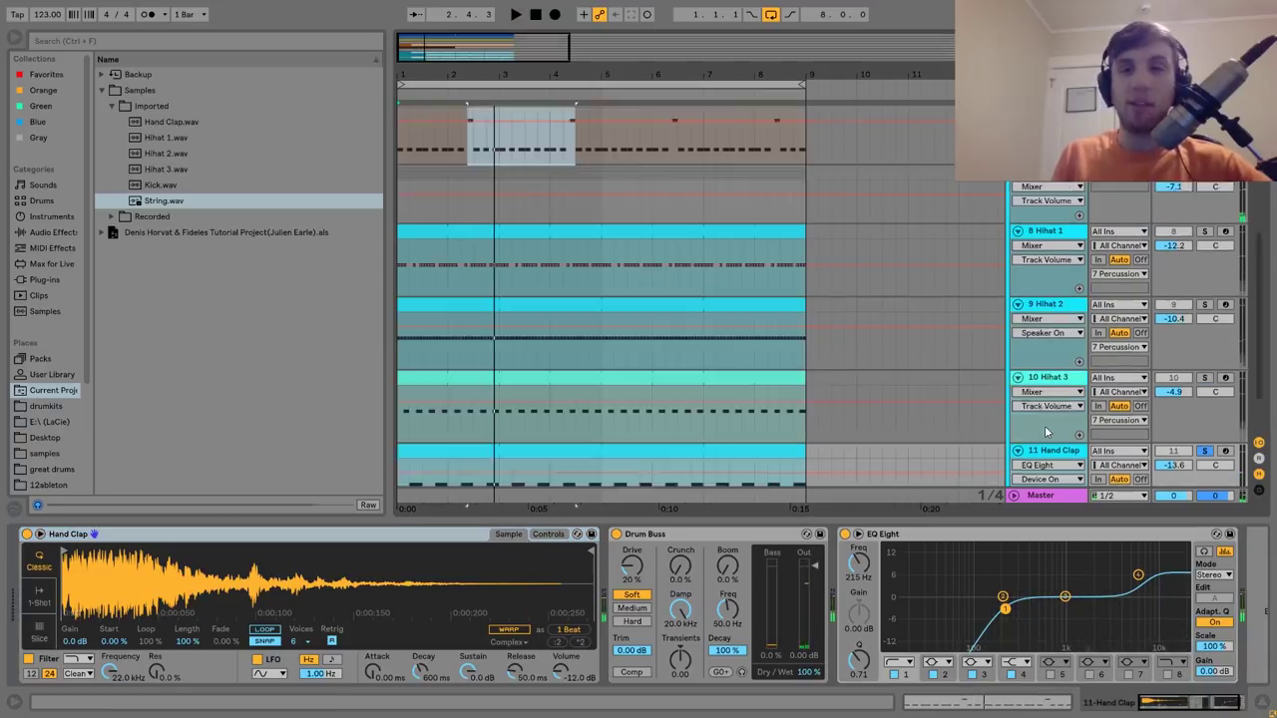
pyautogui.click(1037, 241)
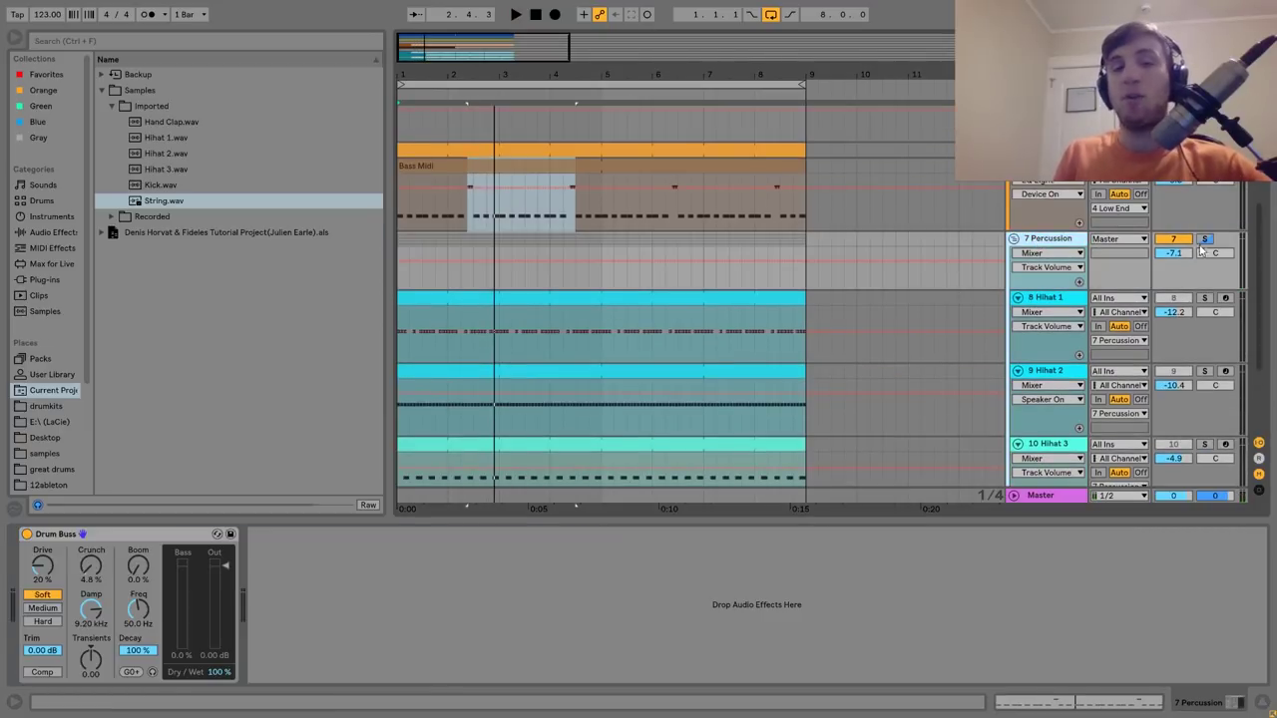
pyautogui.click(1205, 241)
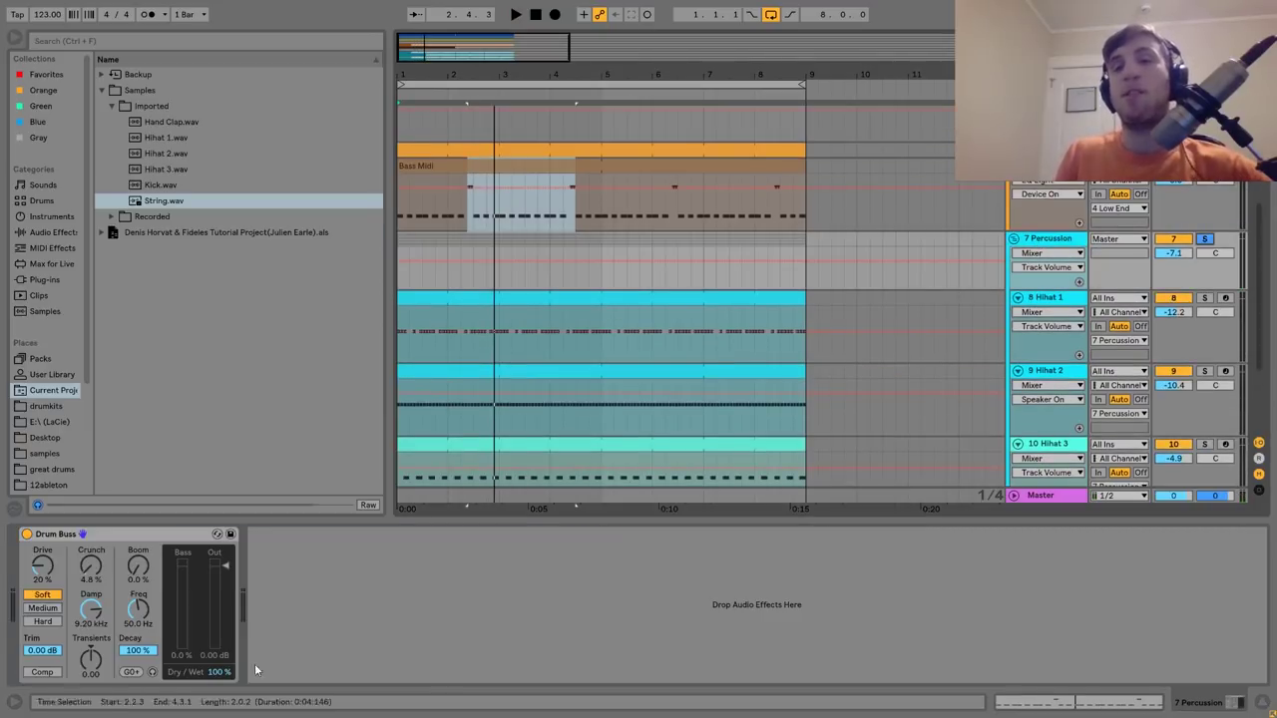
pyautogui.click(27, 533)
pyautogui.press('space')
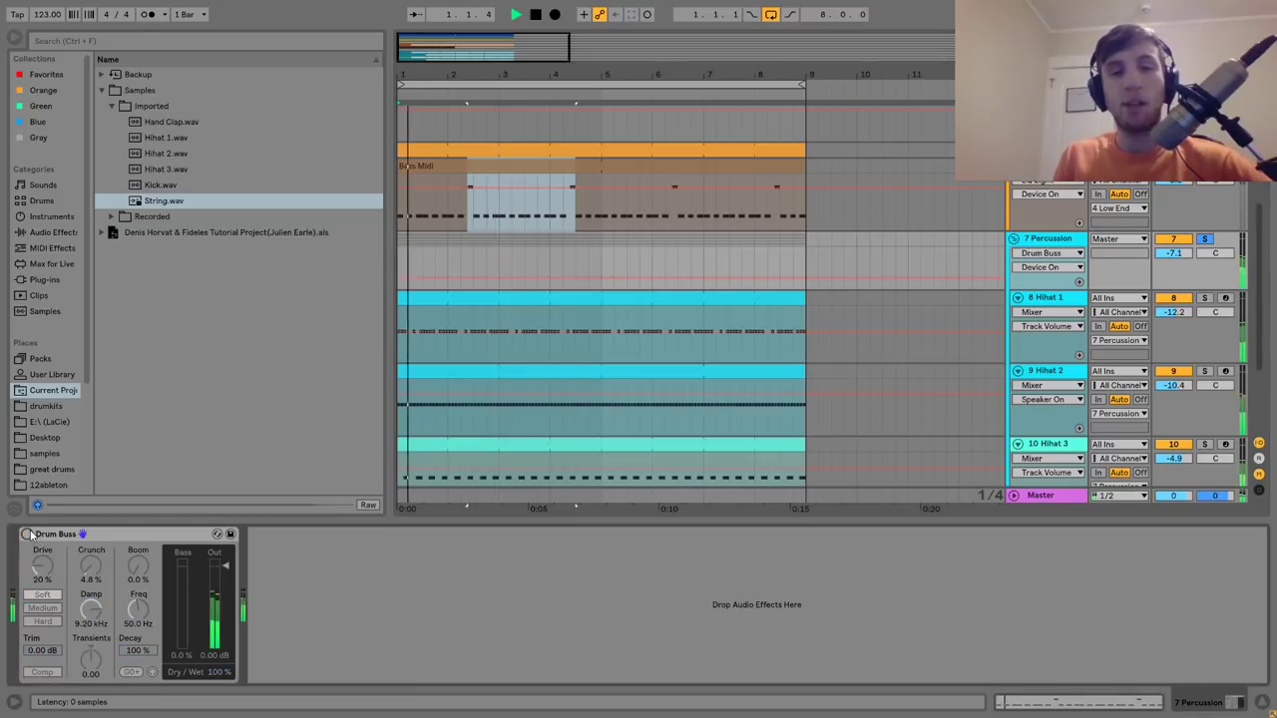
pyautogui.click(27, 534)
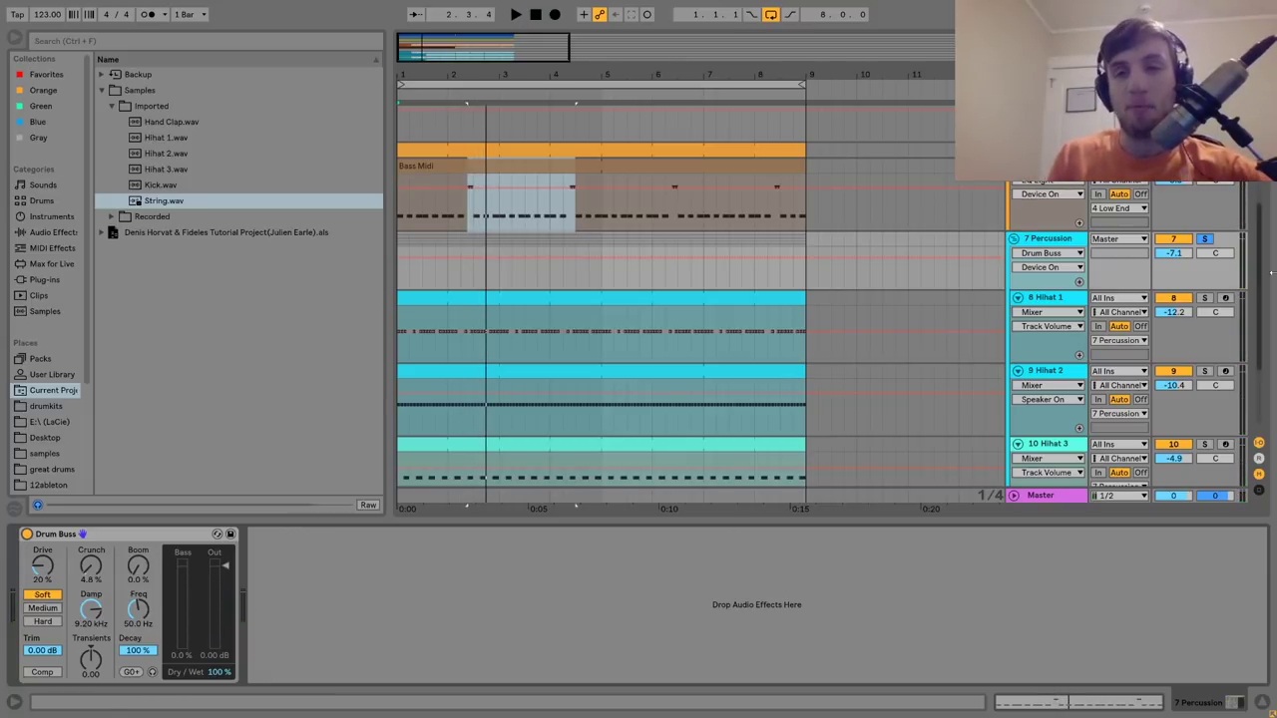
# Unsolo the Percussion group and play the full mix from the start.
pyautogui.click(1203, 240)
pyautogui.press('space')
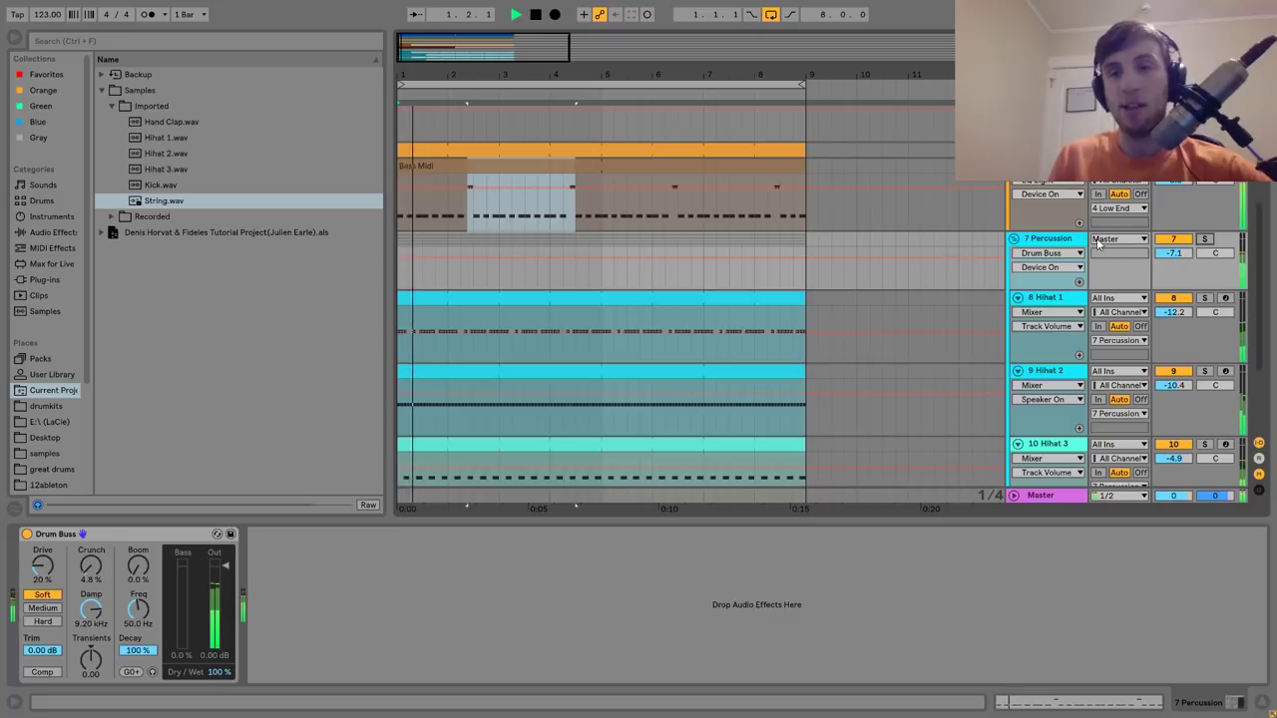
pyautogui.click(1063, 240)
pyautogui.press('space')
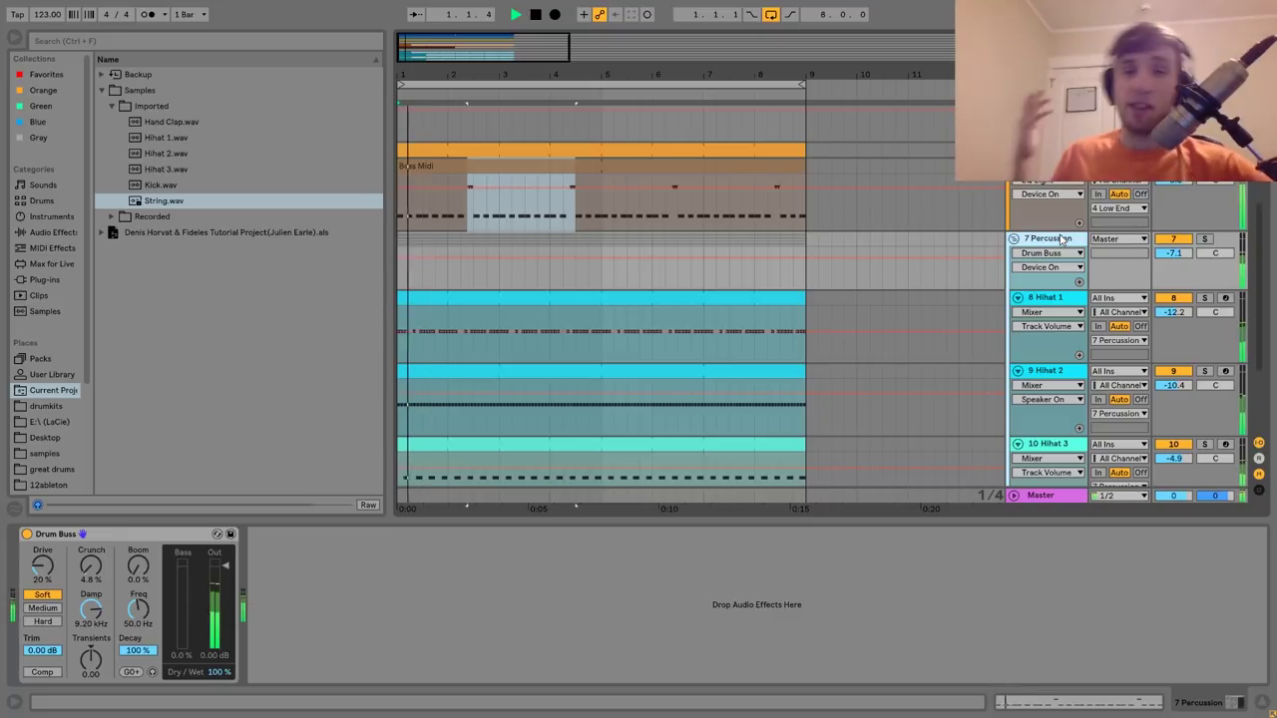